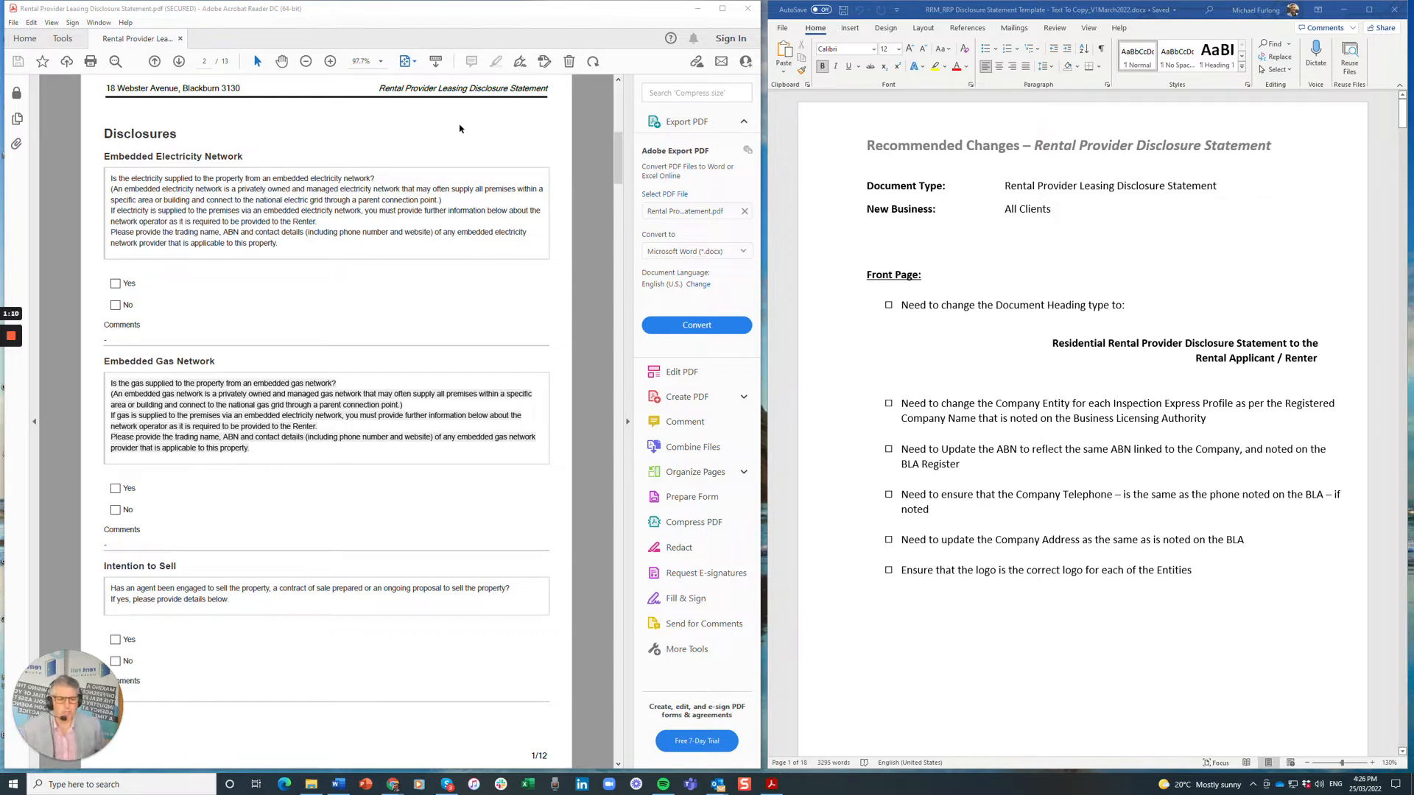
Highlight the proposed heading "Residential Rental Provider Disclosure Statement to the Rental Applicant / Renter" in the Front Page changes.
{"action": "left_click", "coordinate": [1055, 352]}
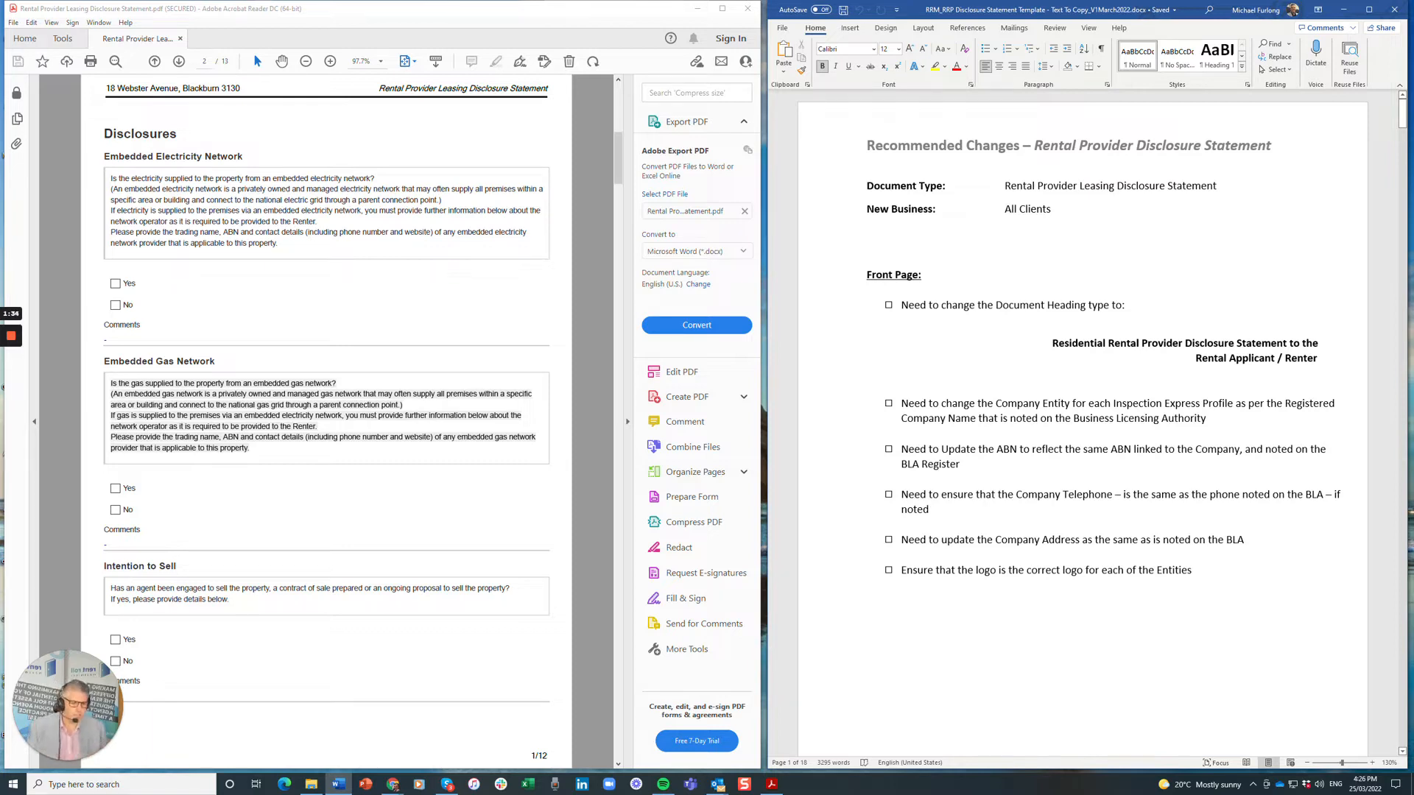
{"action": "left_click_drag", "start_coordinate": [1052, 344], "coordinate": [1314, 361]}
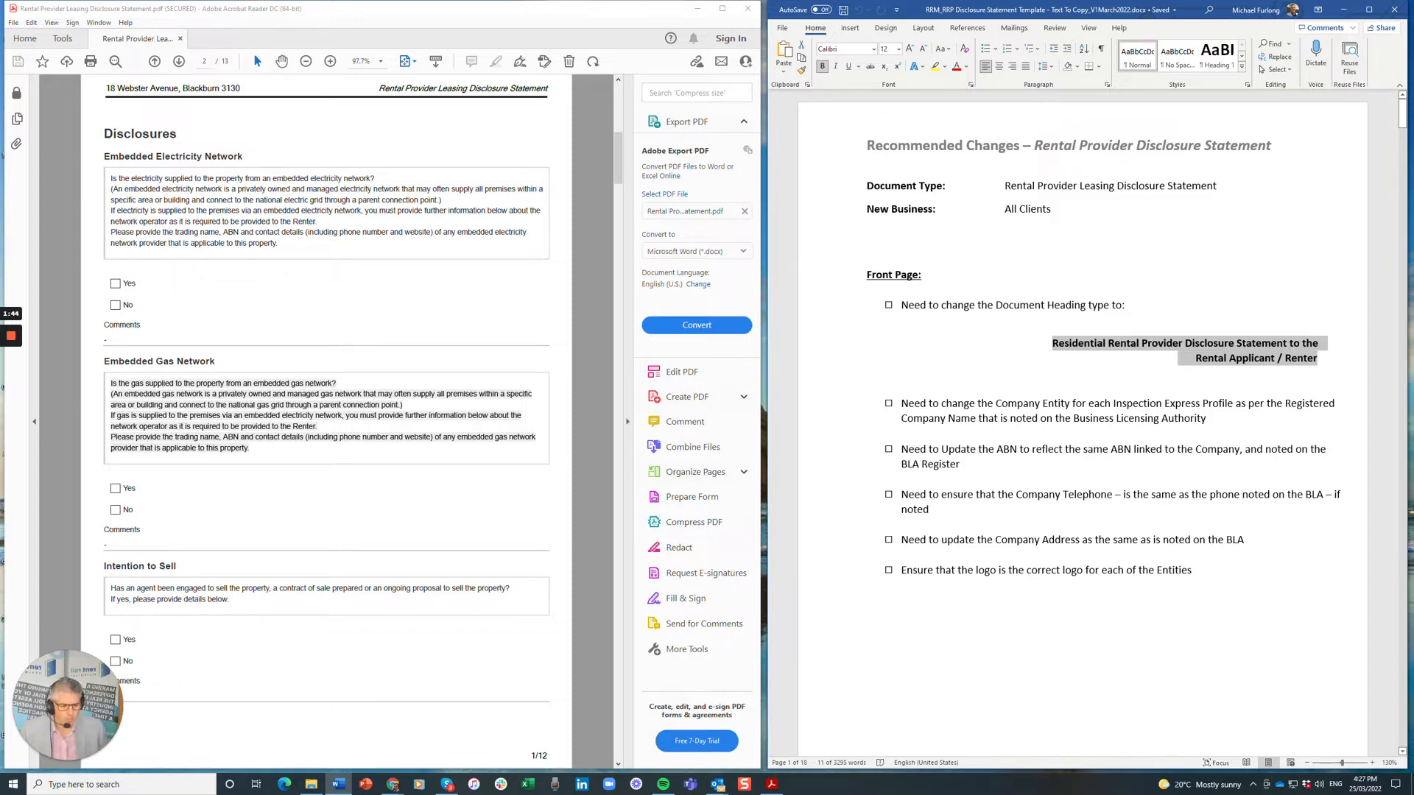
Highlight the PDF's Disclosures heading and the new-legislation introduction on page 2 of the recommended changes, and review that page to its end.
{"action": "scroll", "coordinate": [1082, 420], "scroll_direction": "down", "scroll_amount": 10}
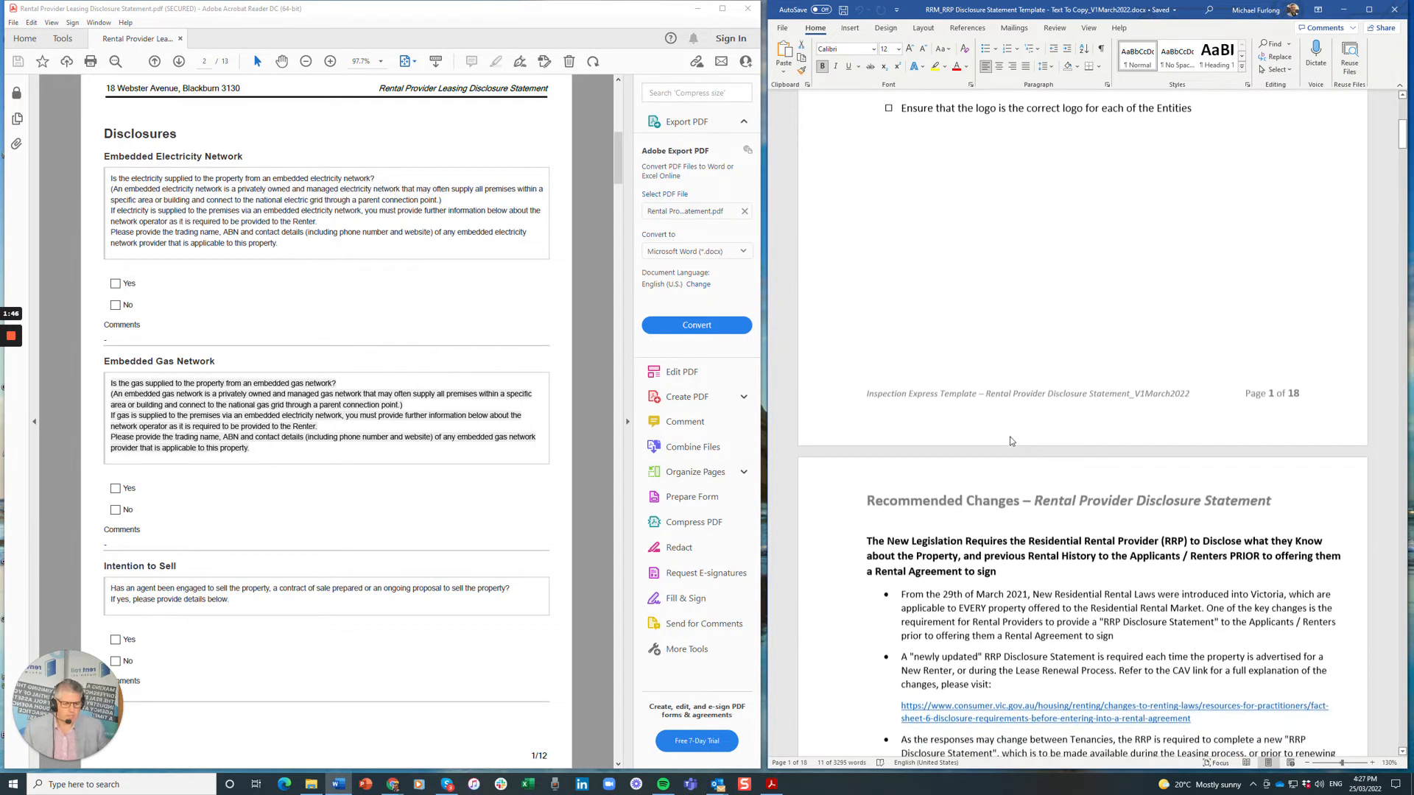
{"action": "scroll", "coordinate": [1082, 434], "scroll_direction": "down", "scroll_amount": 5}
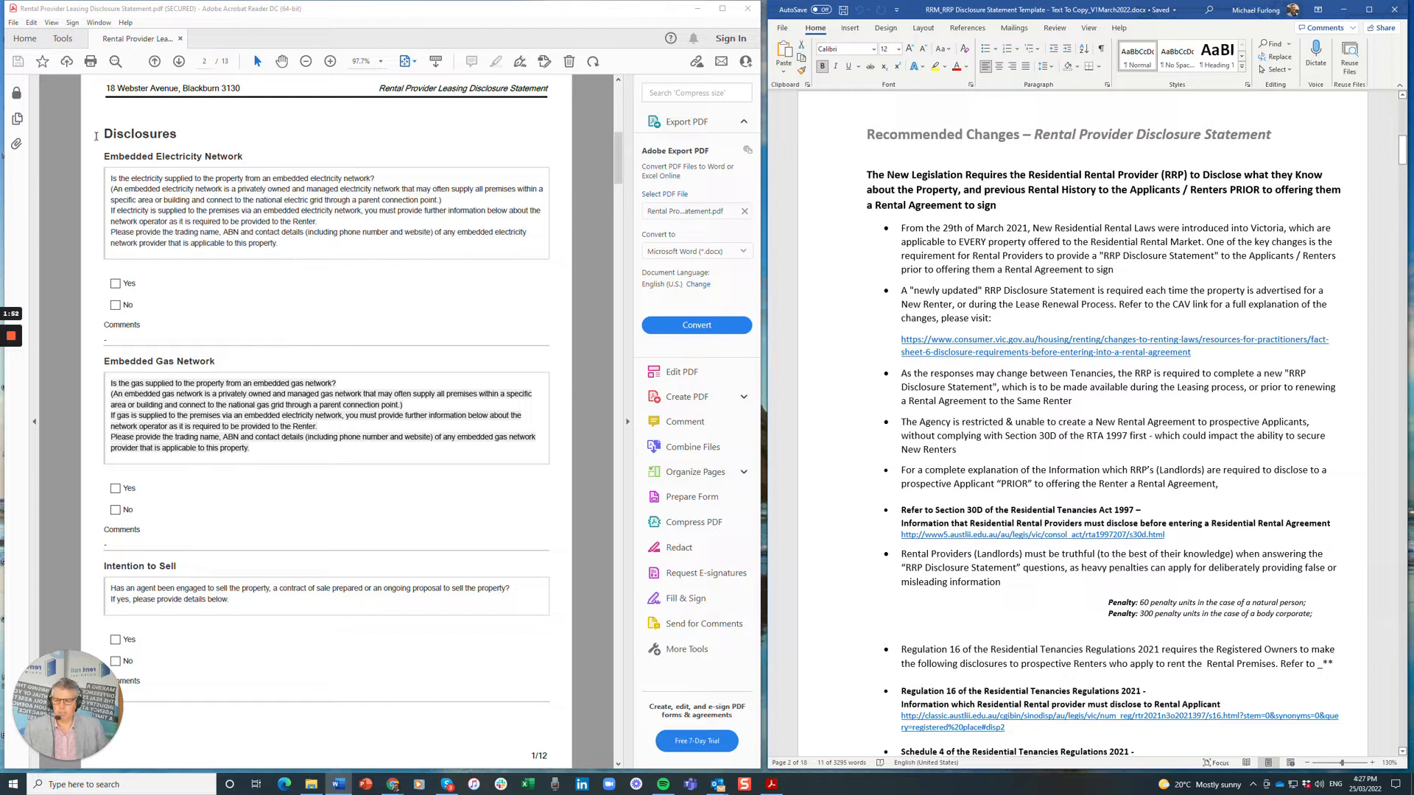
{"action": "left_click_drag", "start_coordinate": [104, 134], "coordinate": [190, 144]}
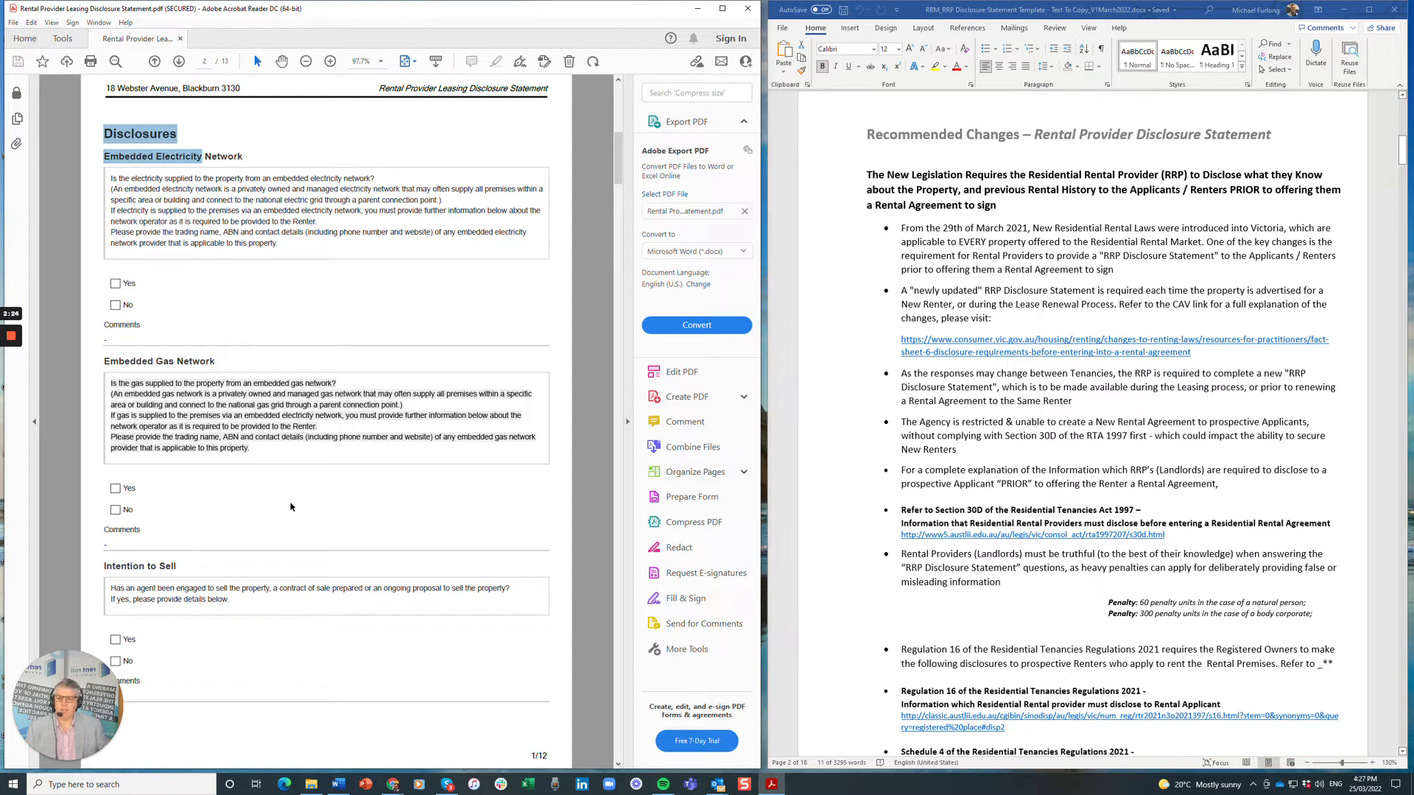
{"action": "left_click_drag", "start_coordinate": [867, 176], "coordinate": [1235, 663]}
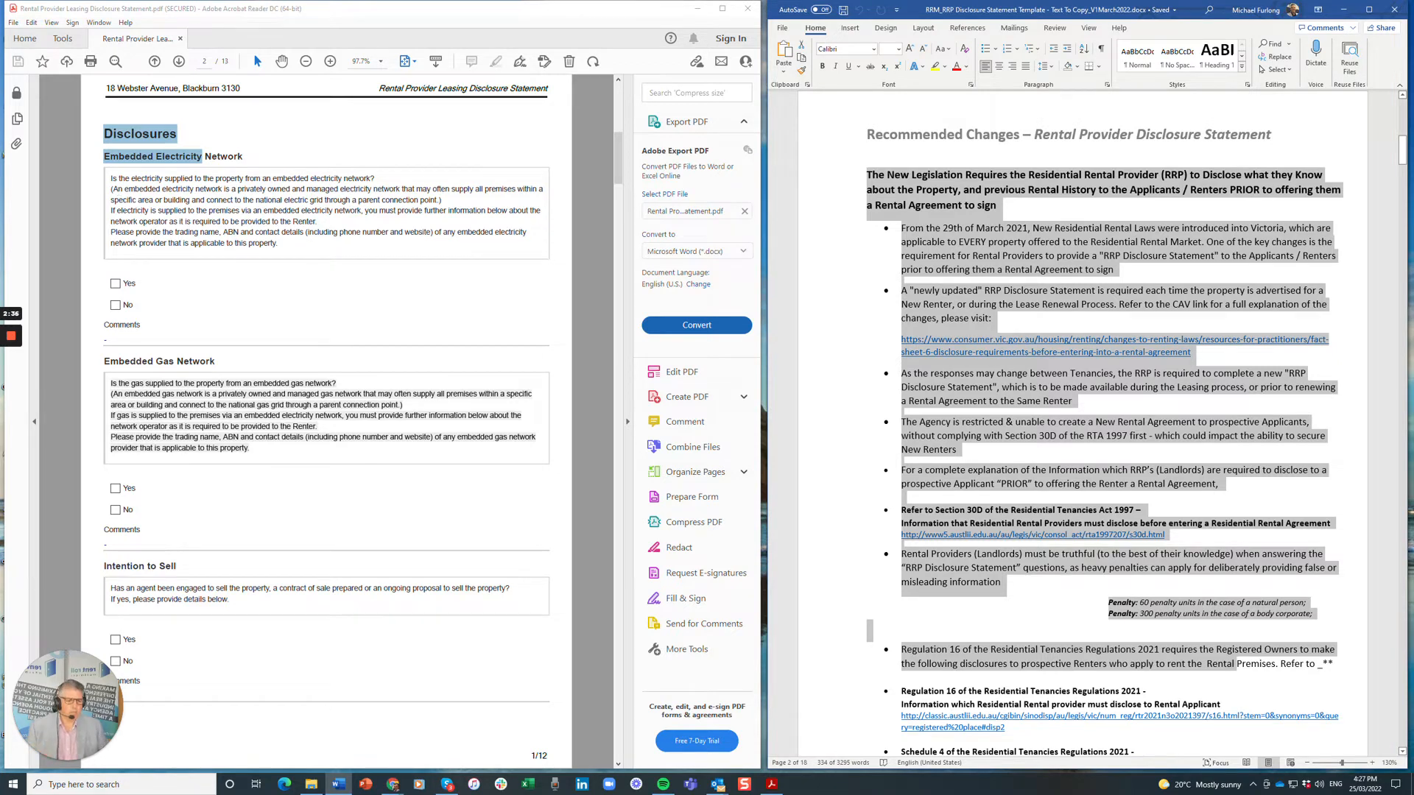
{"action": "left_click", "coordinate": [1062, 211]}
{"action": "scroll", "coordinate": [1062, 211], "scroll_direction": "down", "scroll_amount": 1}
{"action": "scroll", "coordinate": [1063, 211], "scroll_direction": "down", "scroll_amount": 3}
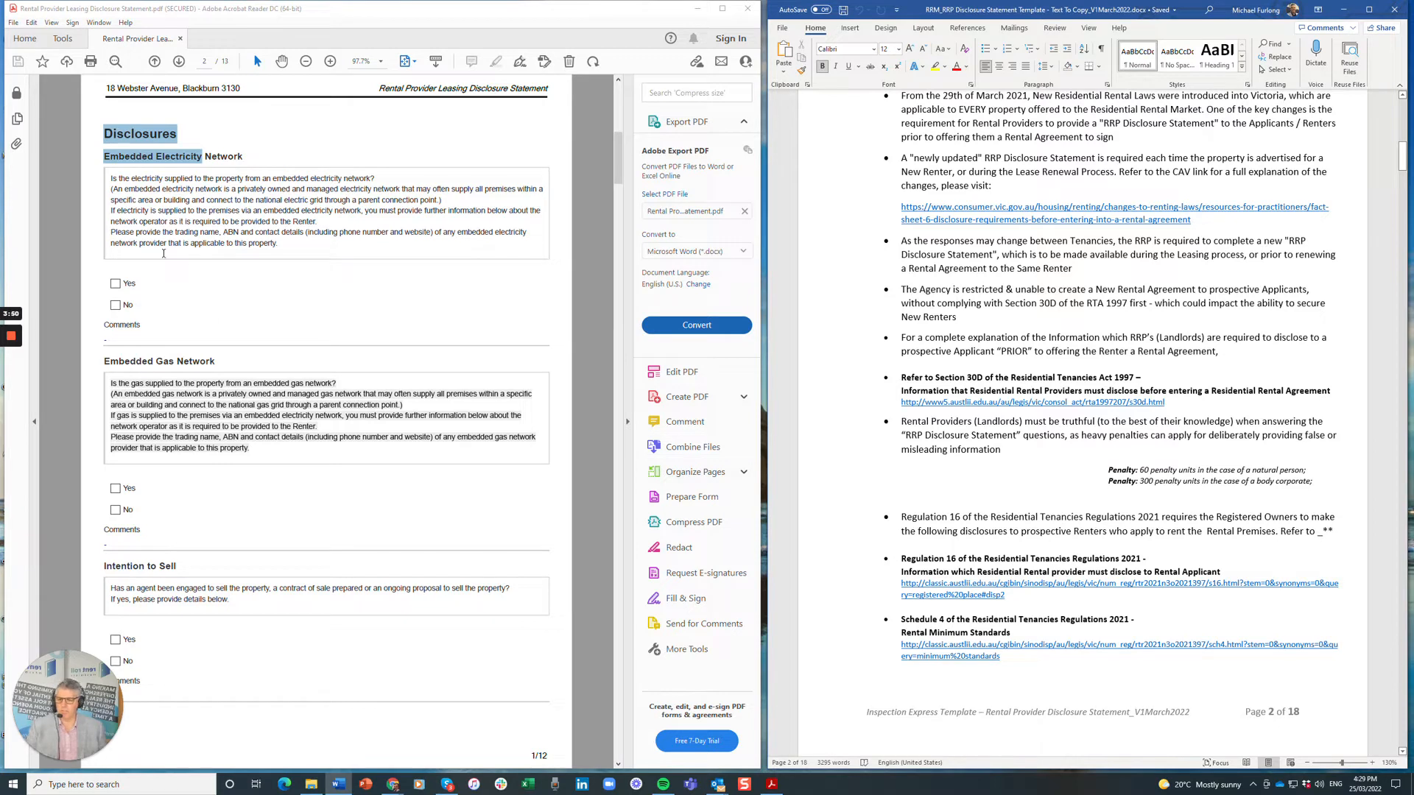
Compare the PDF's Embedded Electricity Network question and Comments label with section 1's "If Yes – RRP to provide details of the sales campaign timeline" line.
{"action": "left_click_drag", "start_coordinate": [109, 179], "coordinate": [174, 248]}
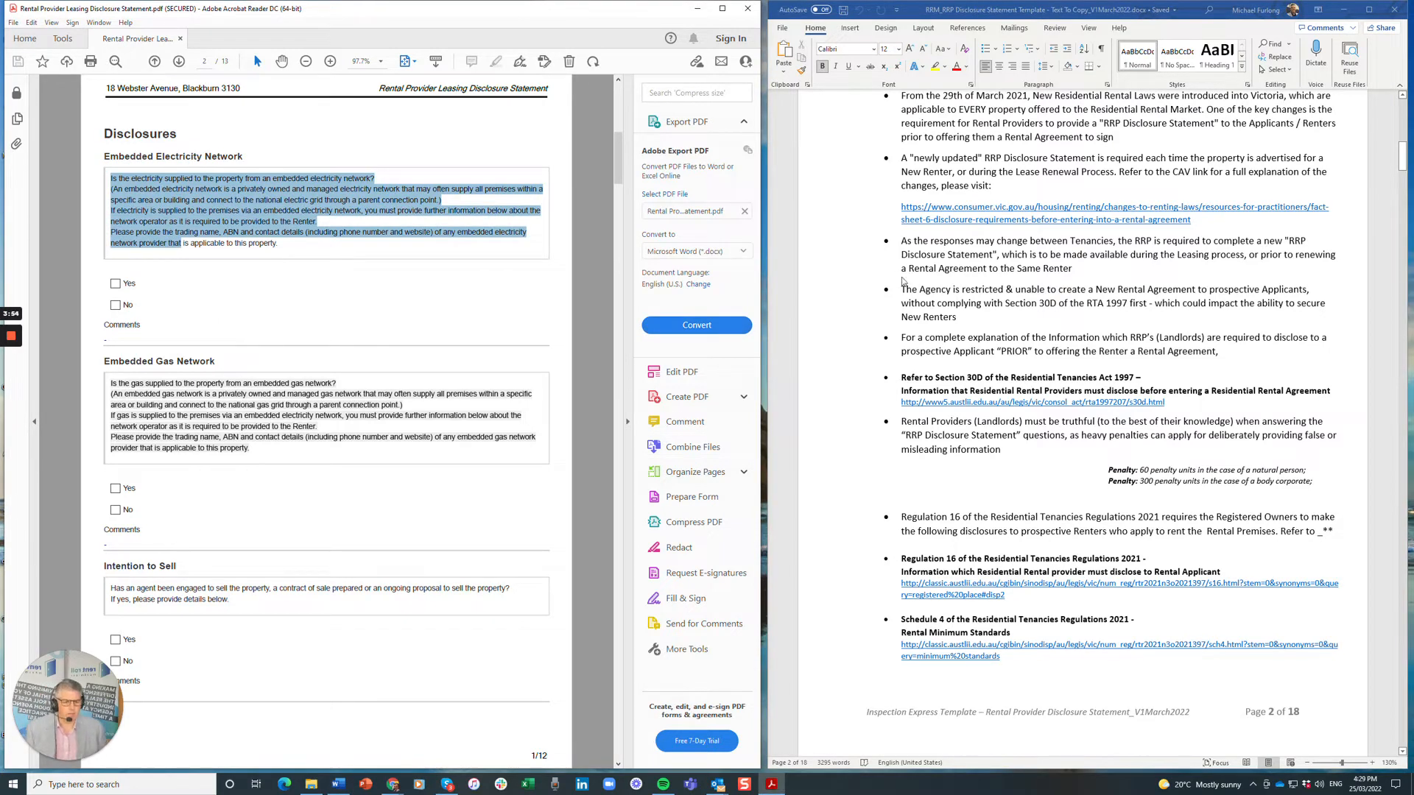
{"action": "scroll", "coordinate": [941, 340], "scroll_direction": "down", "scroll_amount": 7}
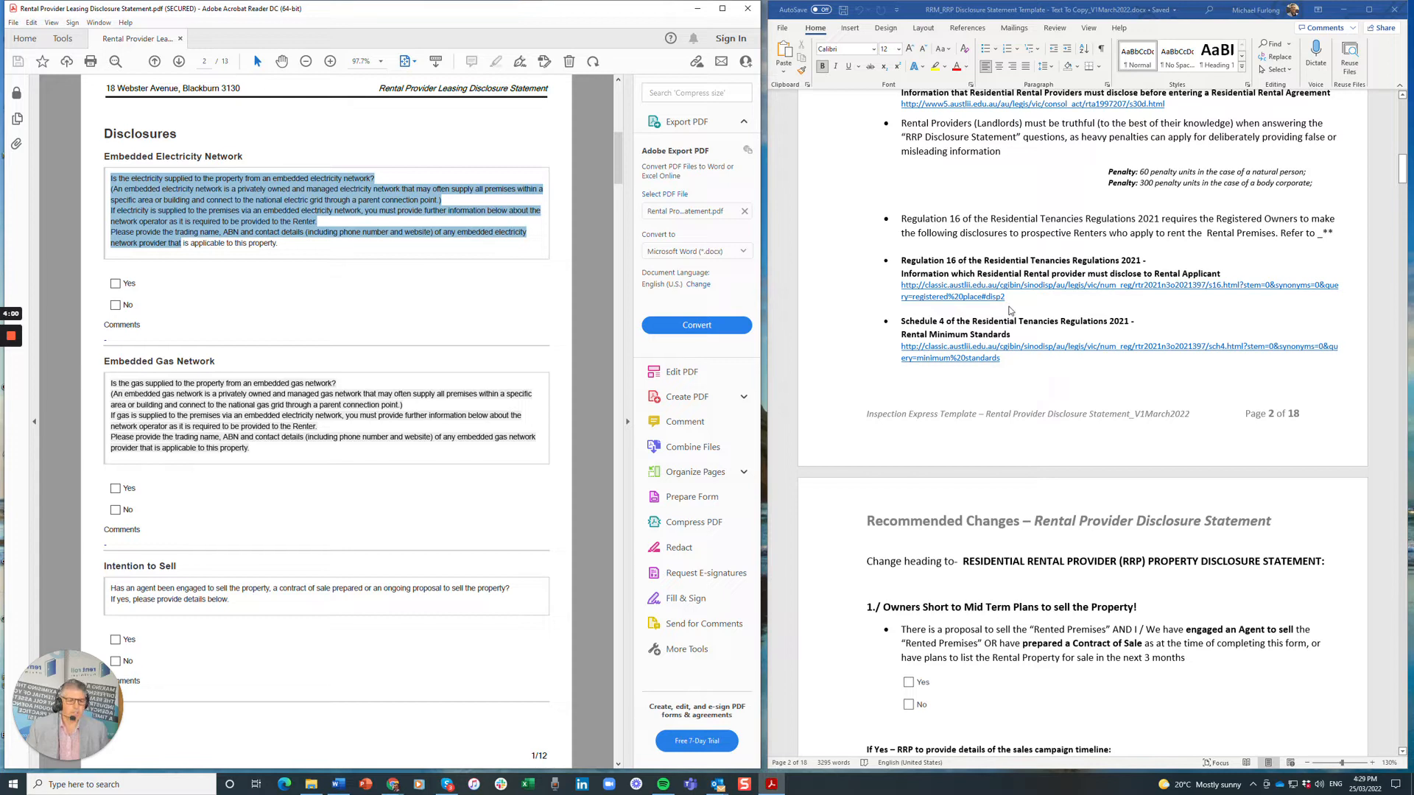
{"action": "scroll", "coordinate": [1007, 309], "scroll_direction": "down", "scroll_amount": 8}
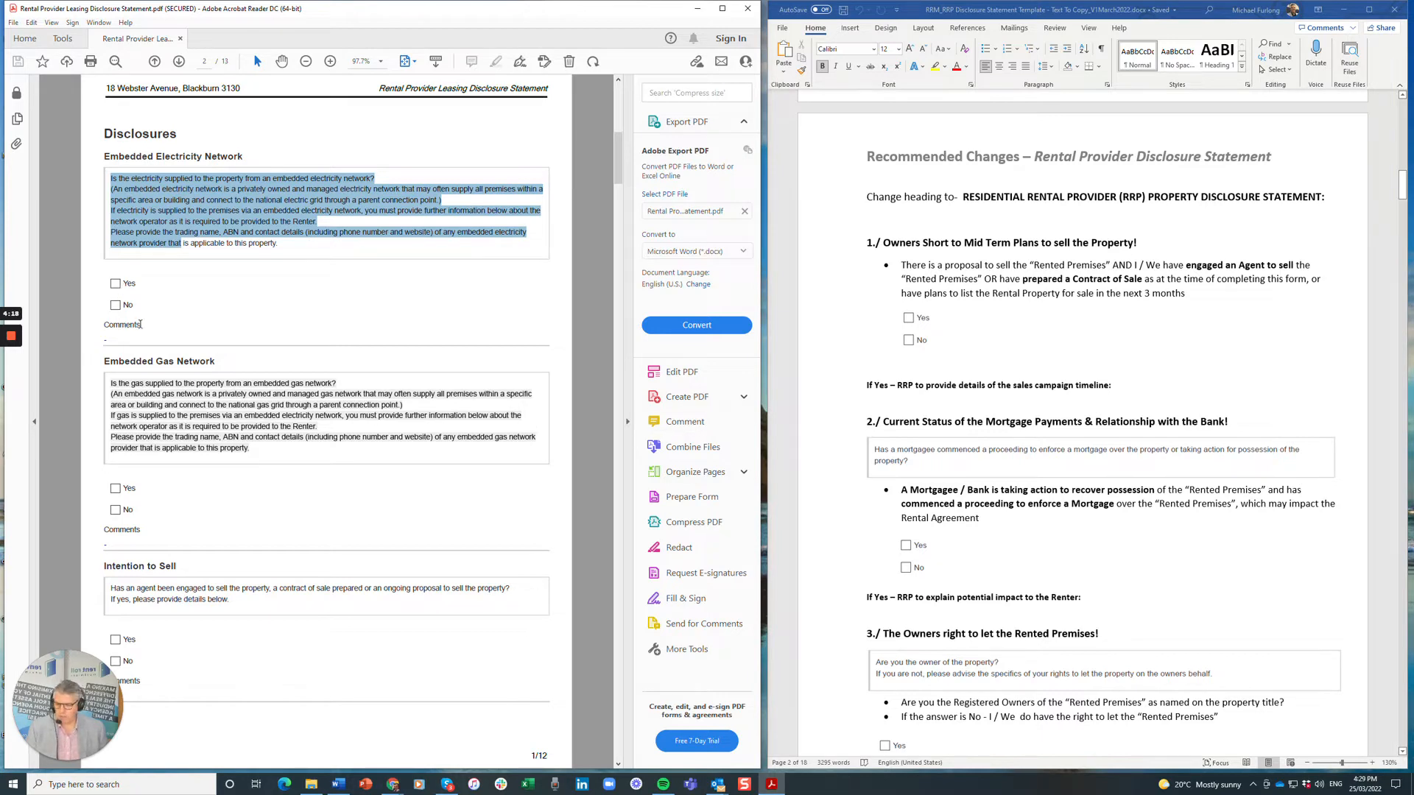
{"action": "left_click_drag", "start_coordinate": [142, 324], "coordinate": [101, 324]}
{"action": "left_click", "coordinate": [866, 387]}
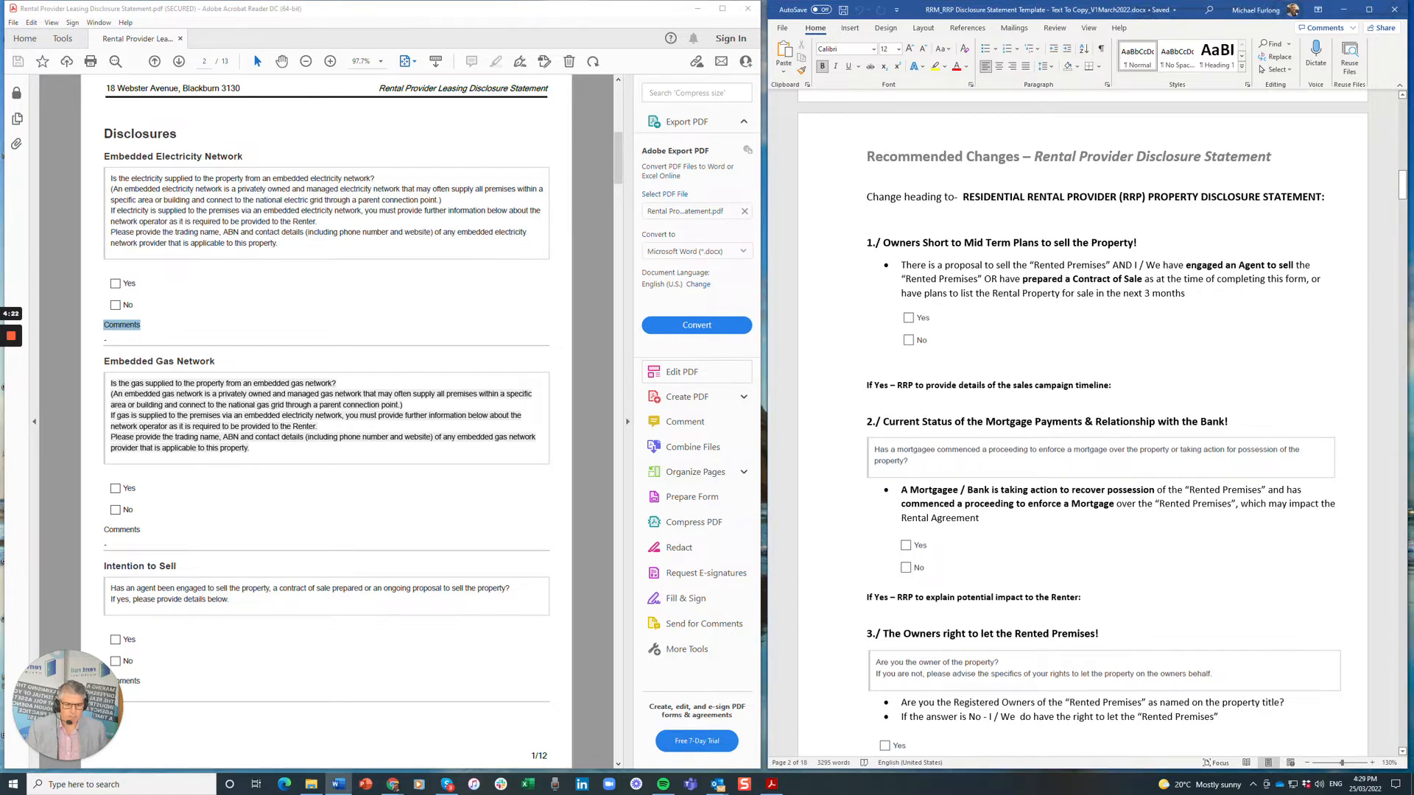
{"action": "left_click_drag", "start_coordinate": [1114, 386], "coordinate": [867, 387]}
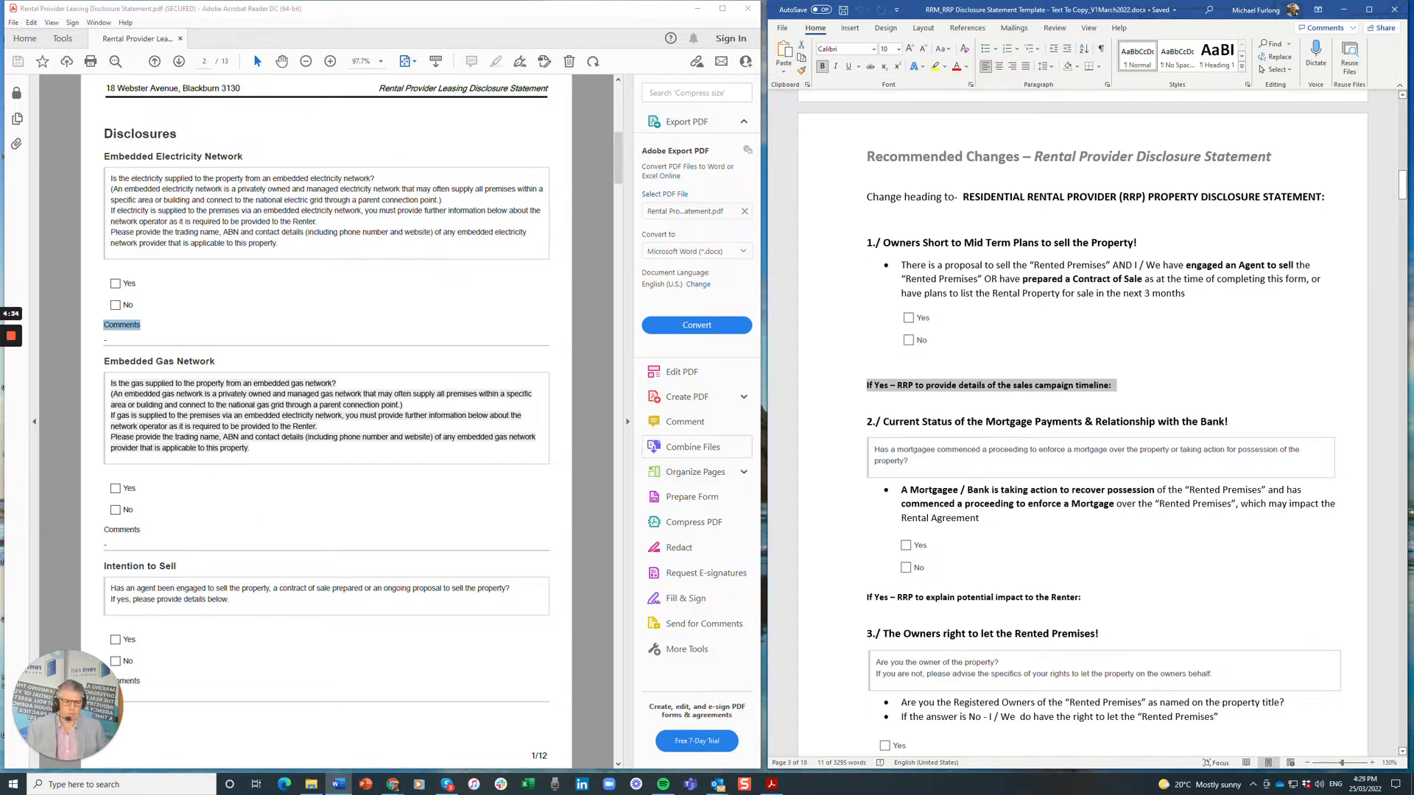
Highlight the start of section 1's heading, its proposal-to-sell bullet, and the phrases "engaged an Agent to sell" and "prepared a Contract".
{"action": "left_click_drag", "start_coordinate": [873, 244], "coordinate": [950, 244]}
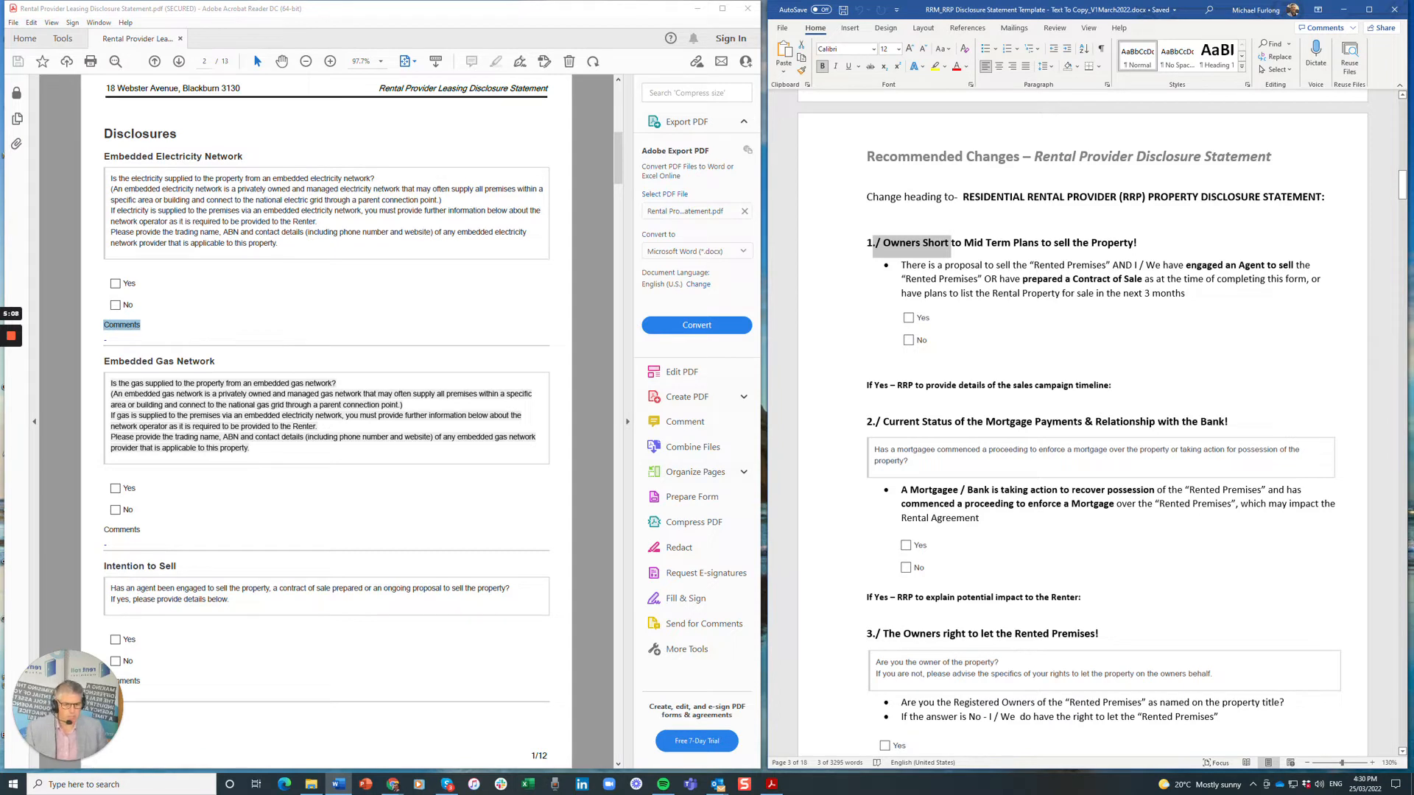
{"action": "left_click", "coordinate": [922, 279]}
{"action": "left_click_drag", "start_coordinate": [902, 265], "coordinate": [1189, 294]}
{"action": "left_click", "coordinate": [1168, 295]}
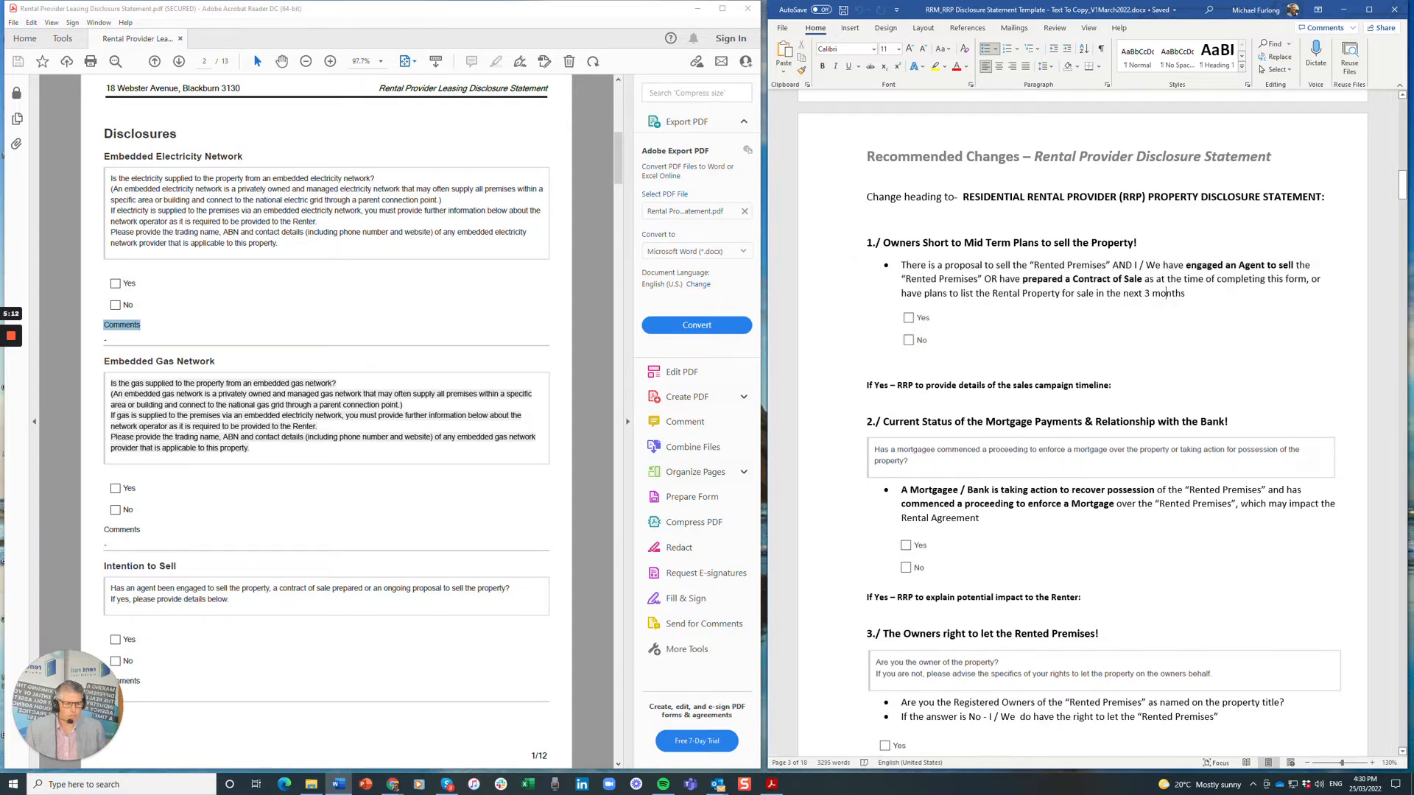
{"action": "left_click_drag", "start_coordinate": [1168, 295], "coordinate": [920, 270]}
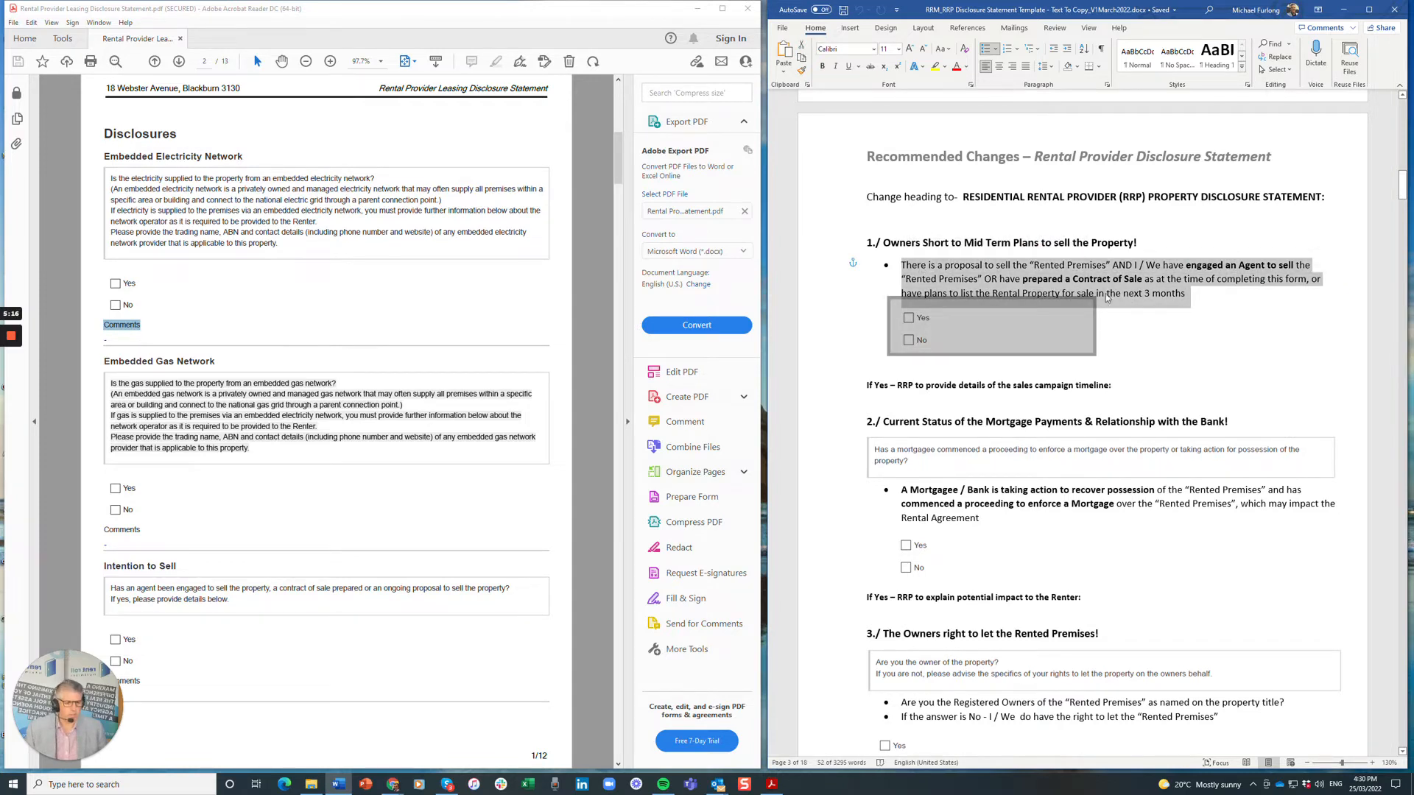
{"action": "left_click", "coordinate": [1184, 294]}
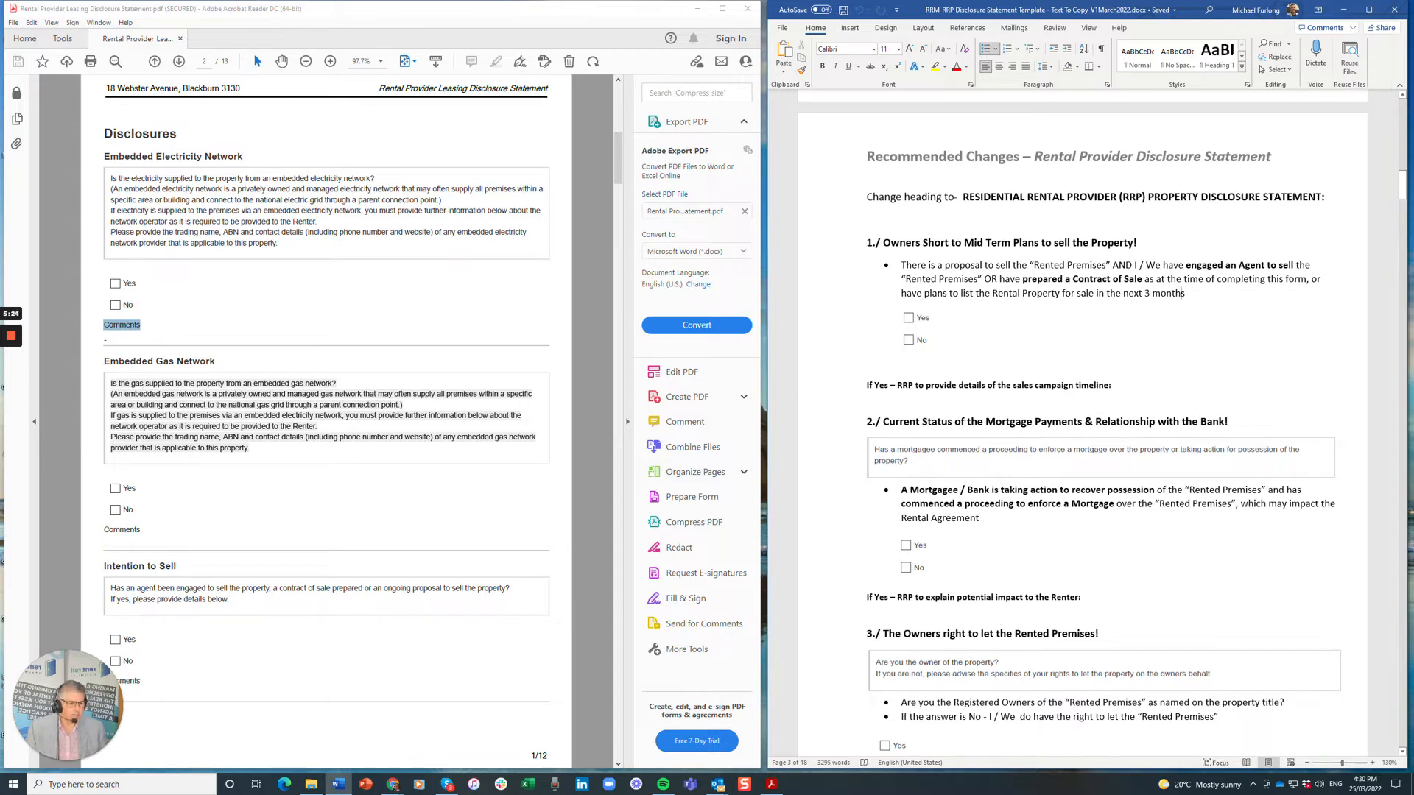
{"action": "left_click_drag", "start_coordinate": [1185, 265], "coordinate": [1294, 266]}
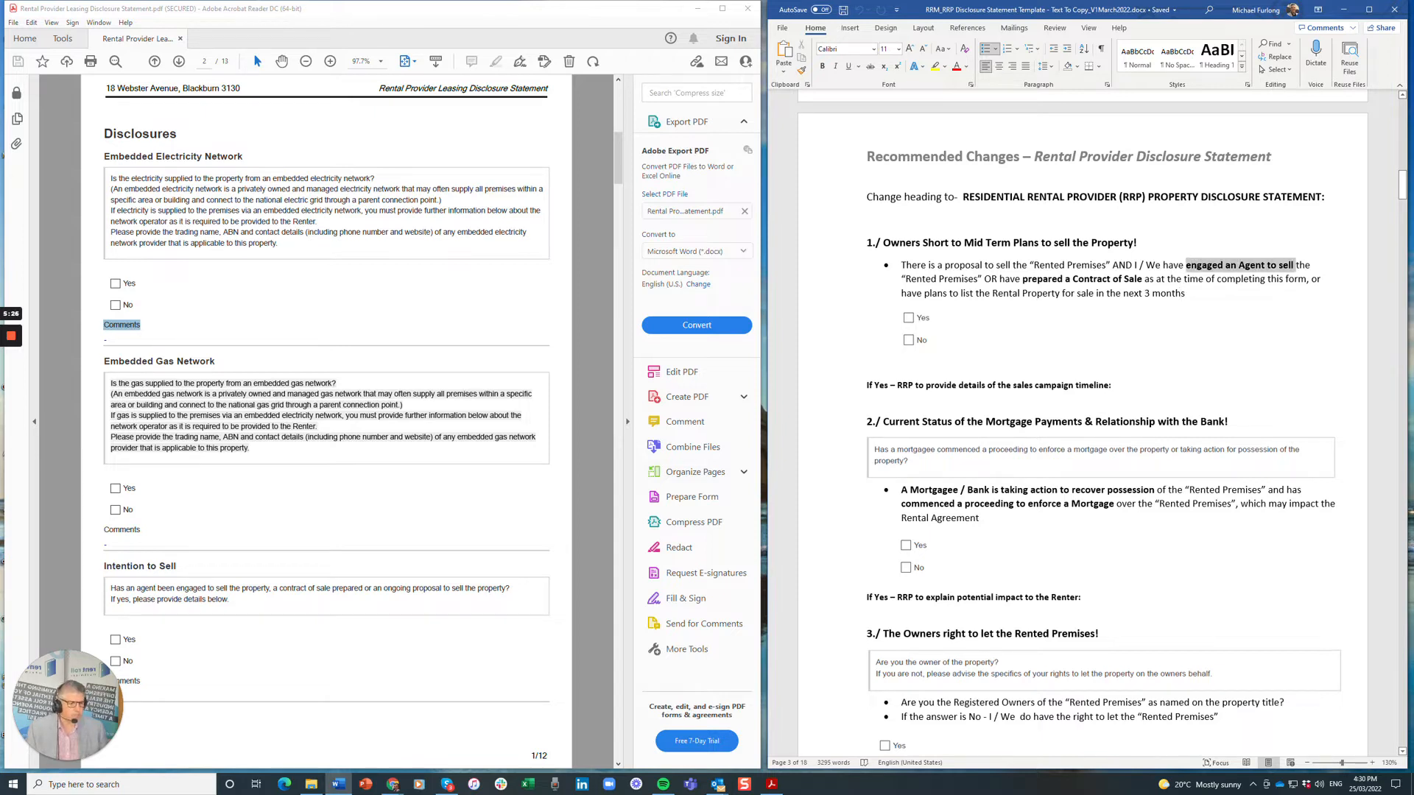
{"action": "left_click_drag", "start_coordinate": [1023, 279], "coordinate": [1109, 279]}
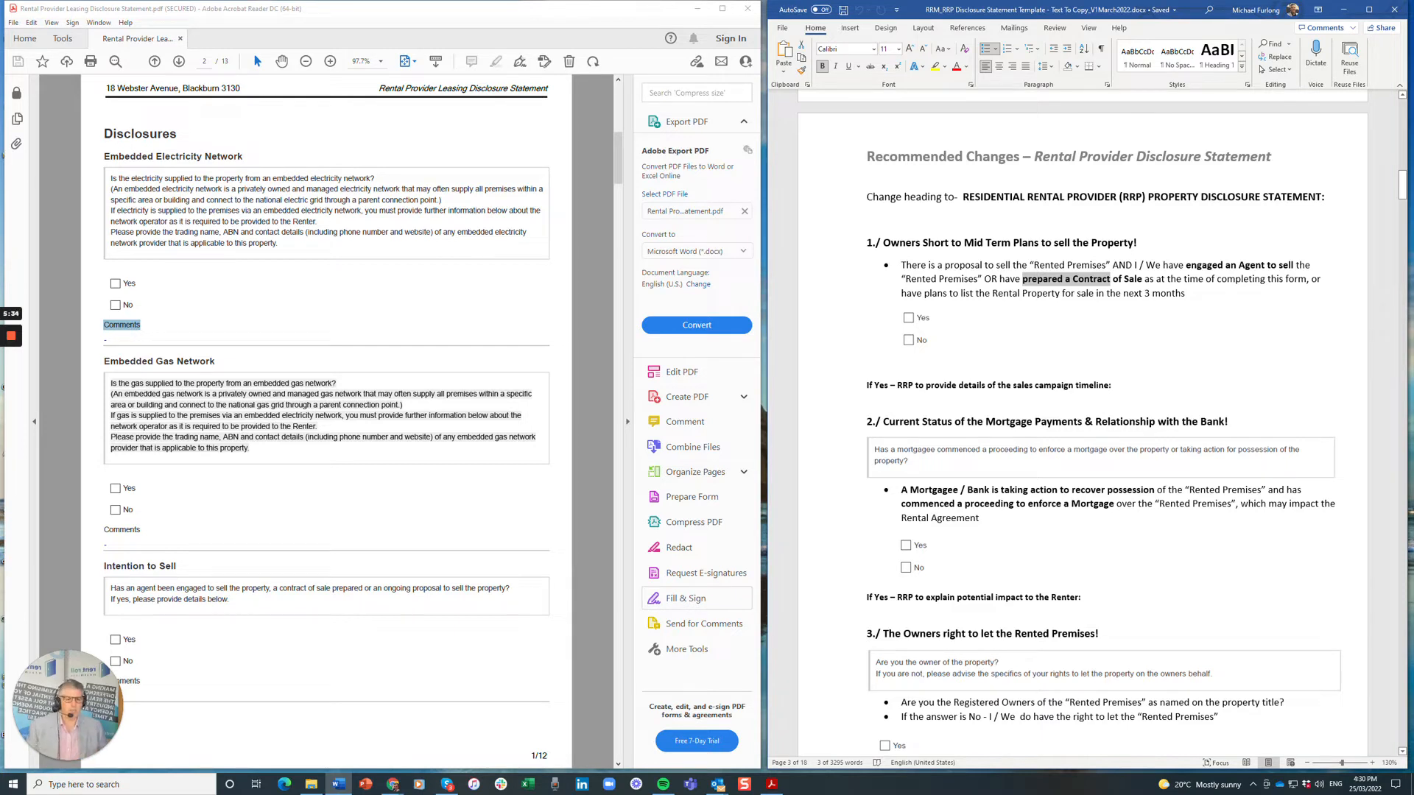
Compare the PDF's Intention to Sell heading with the heading and bullet text of "Owners Short to Mid Term Plans to sell the Property!".
{"action": "left_click", "coordinate": [162, 563]}
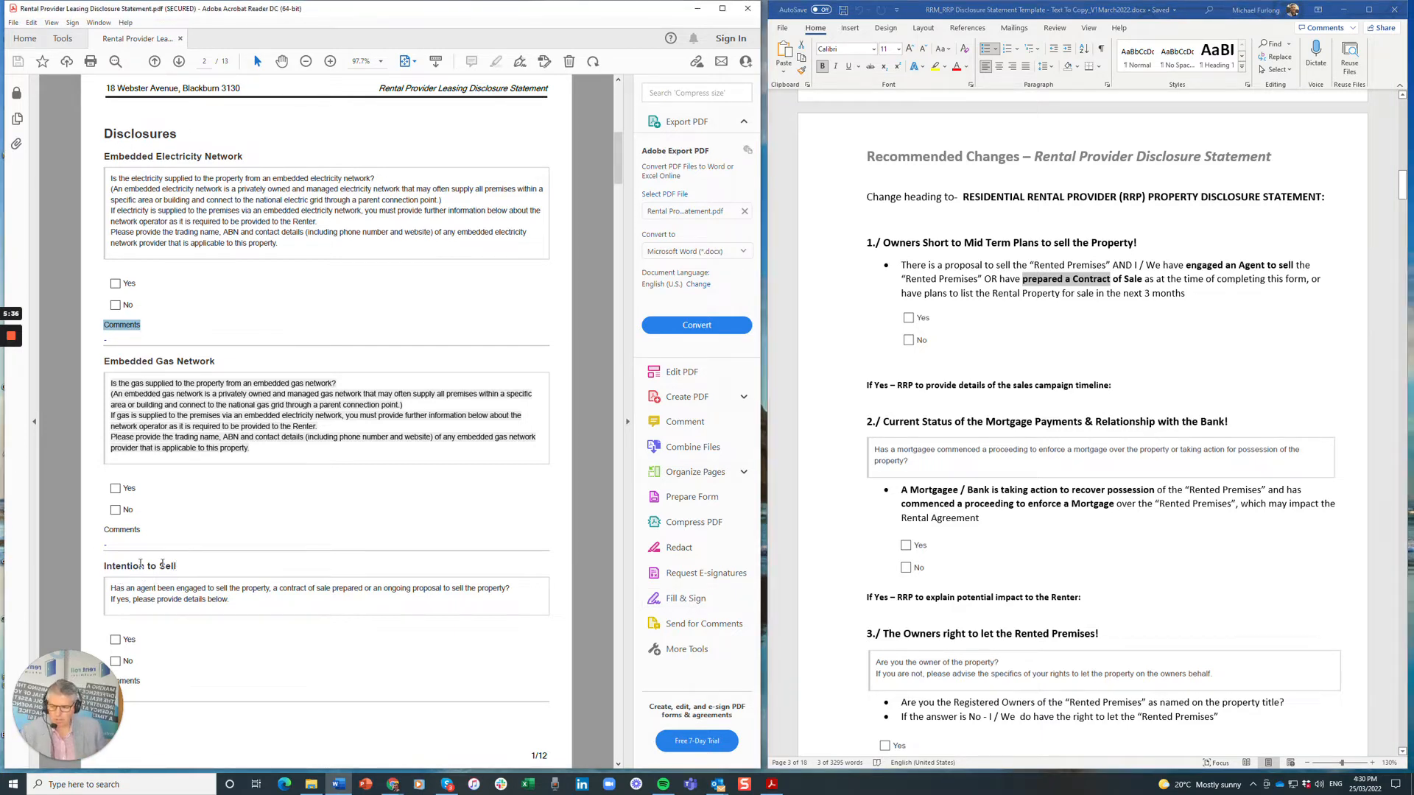
{"action": "triple_click", "coordinate": [162, 563]}
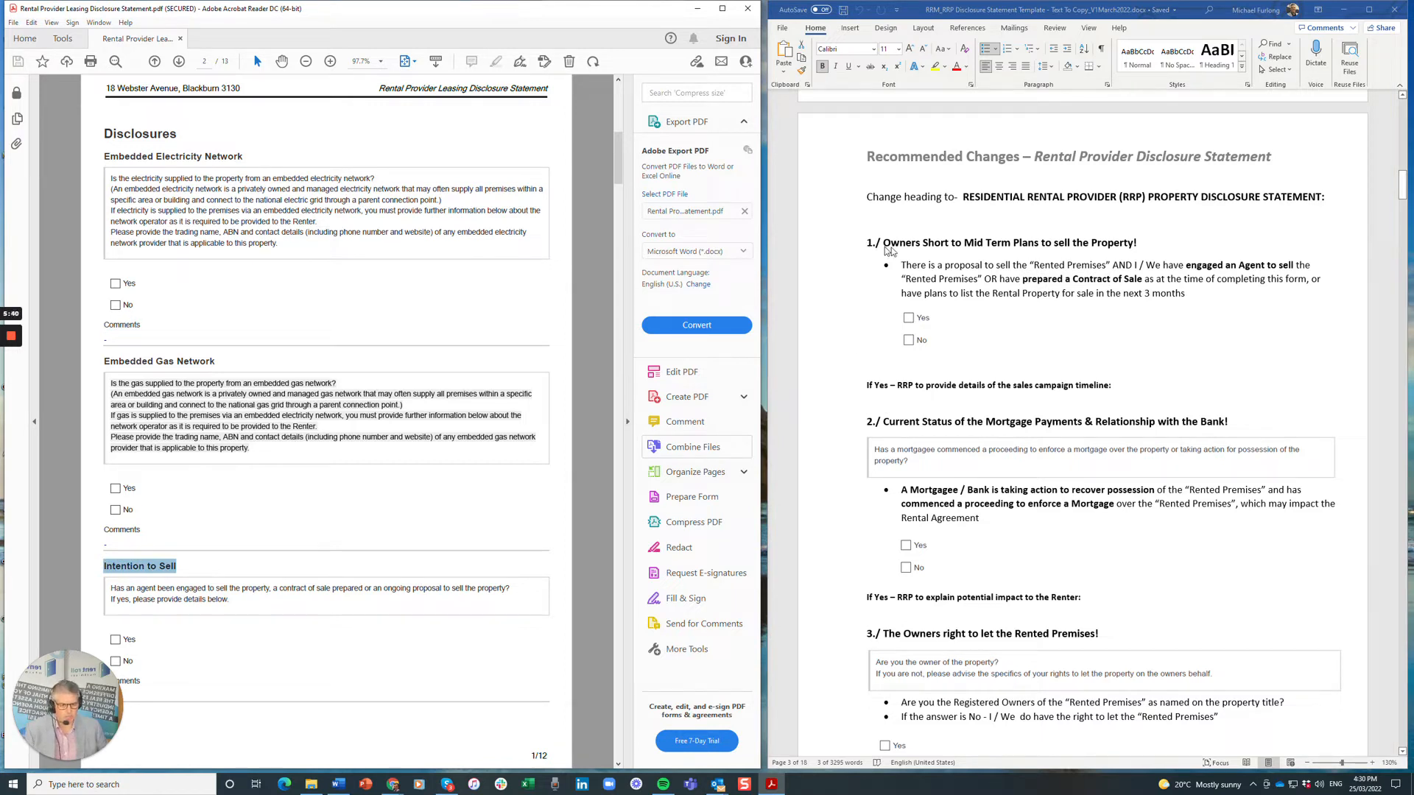
{"action": "key", "text": "alt+Tab"}
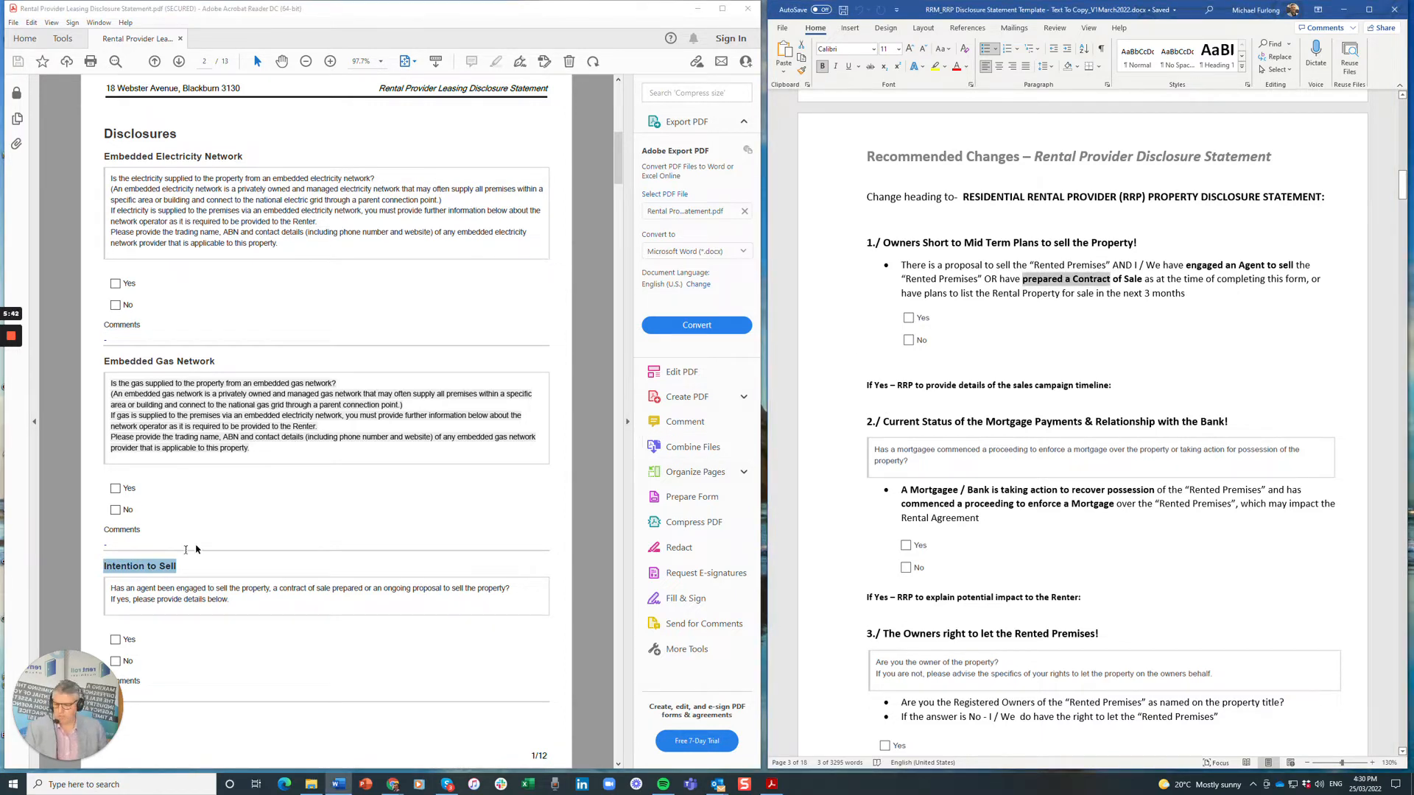
{"action": "left_click_drag", "start_coordinate": [1140, 242], "coordinate": [866, 242]}
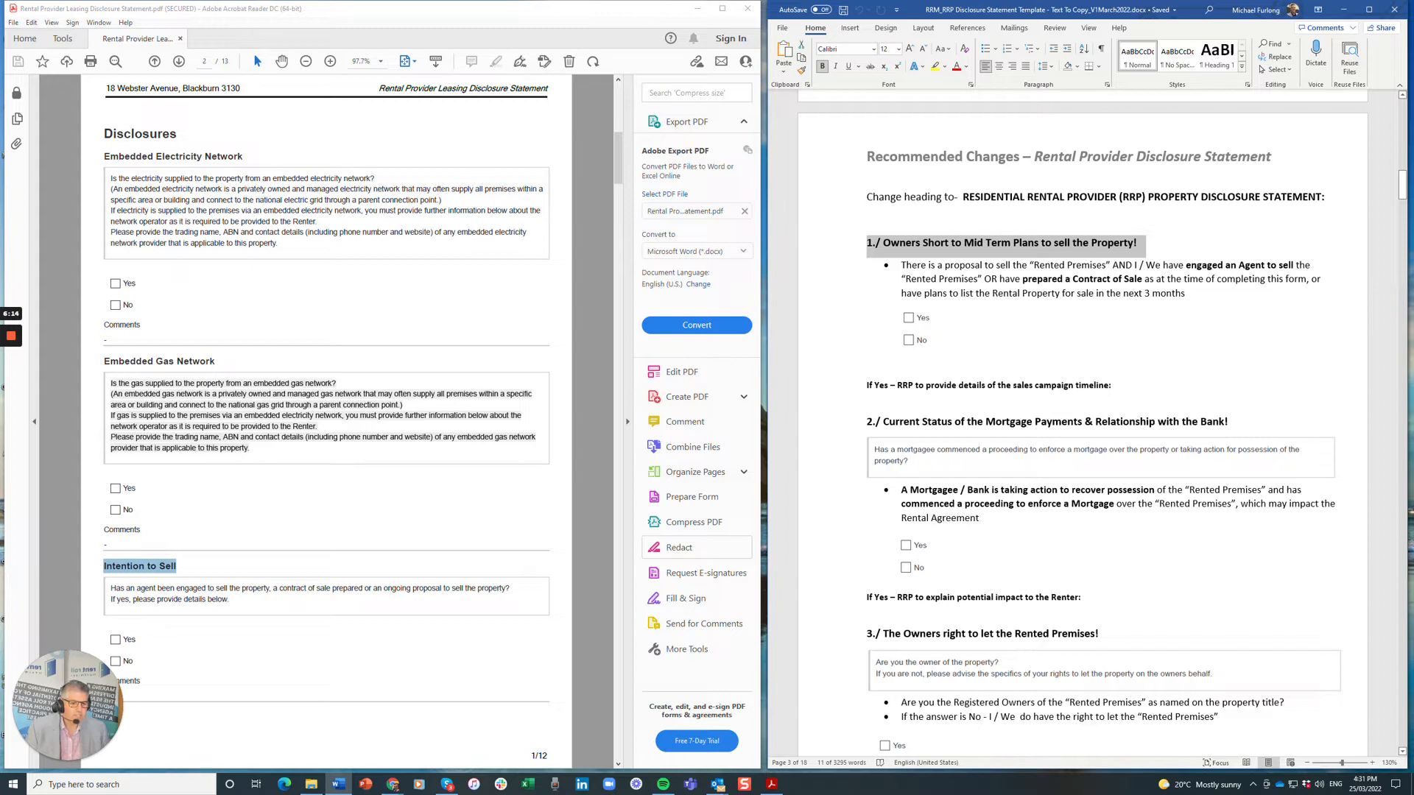
{"action": "left_click_drag", "start_coordinate": [1187, 294], "coordinate": [902, 266]}
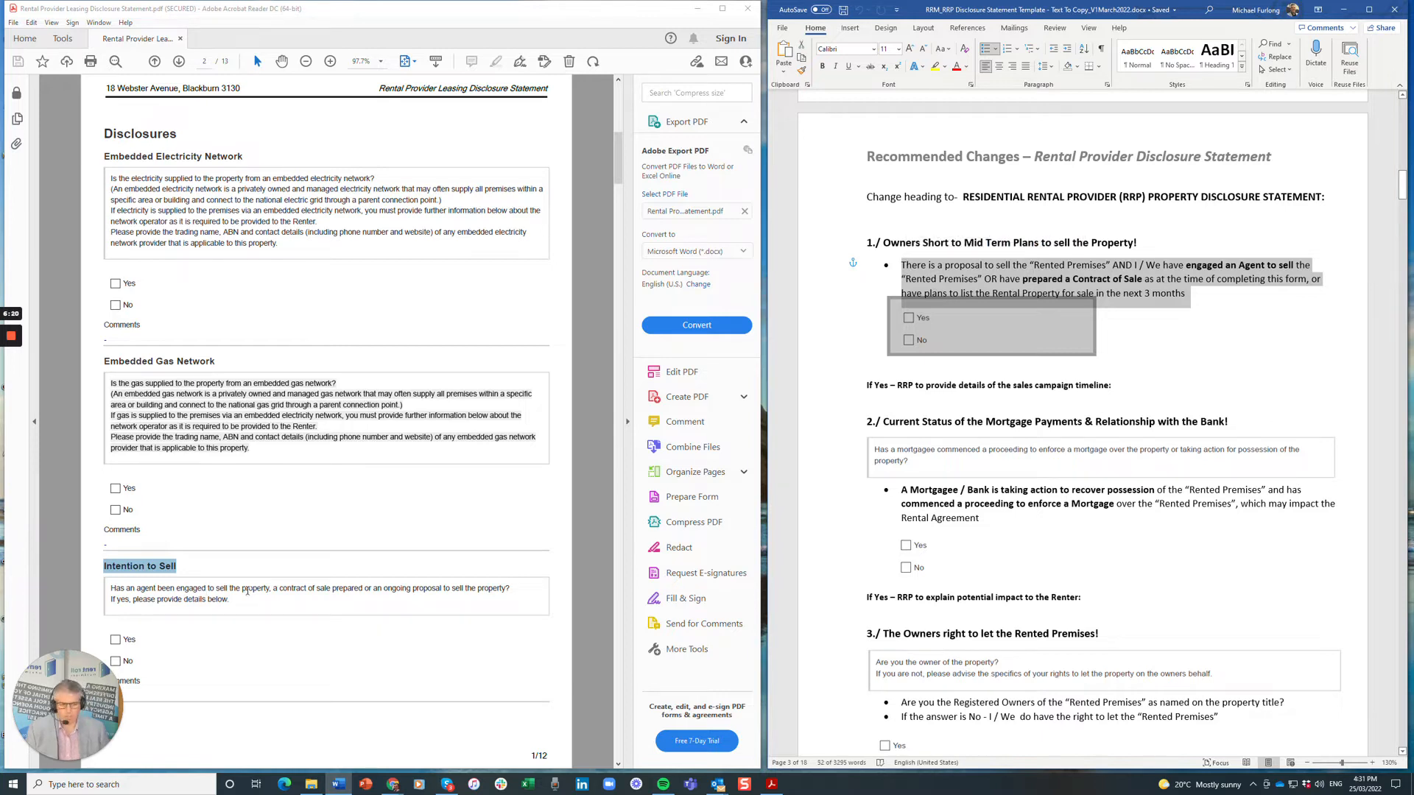
{"action": "left_click", "coordinate": [929, 267]}
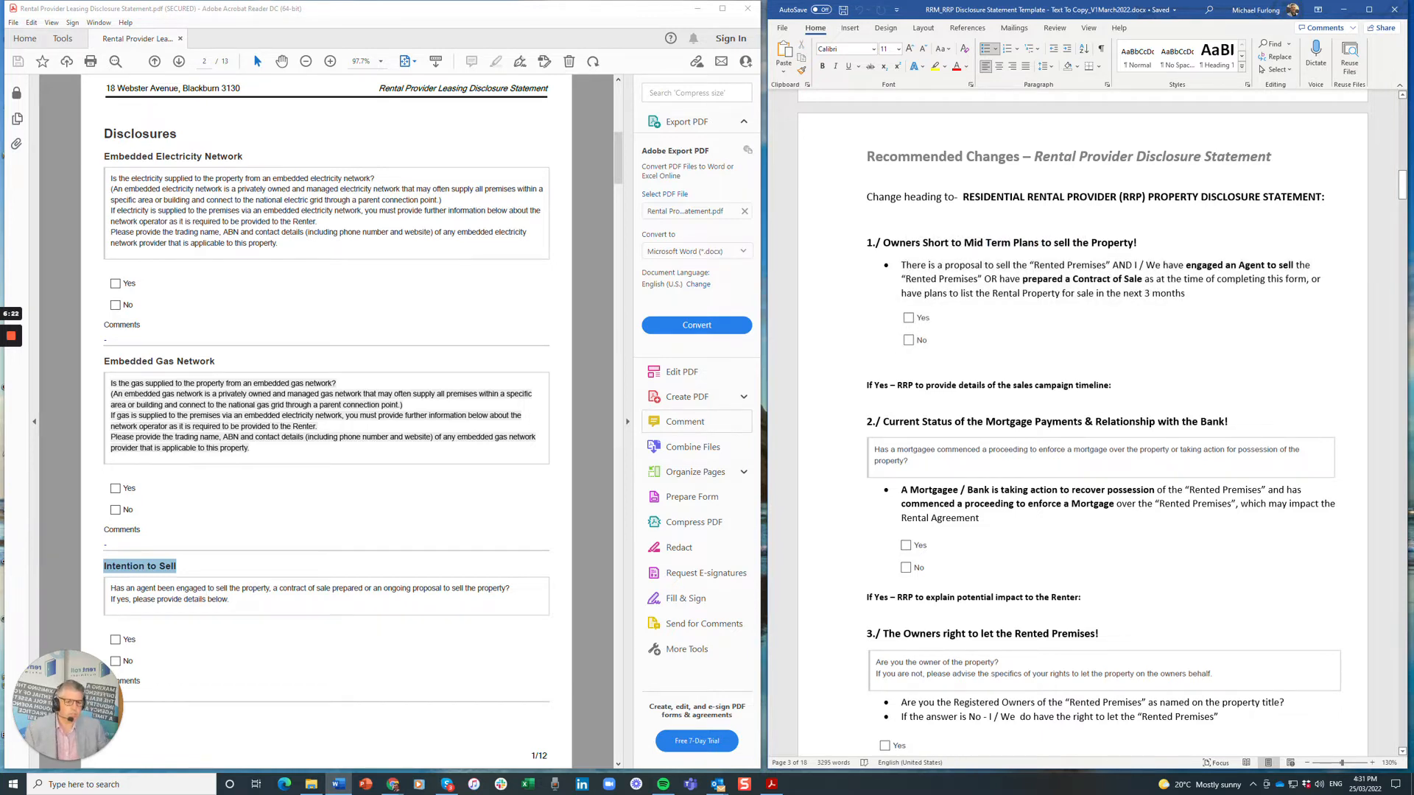
{"action": "left_click_drag", "start_coordinate": [929, 266], "coordinate": [973, 295]}
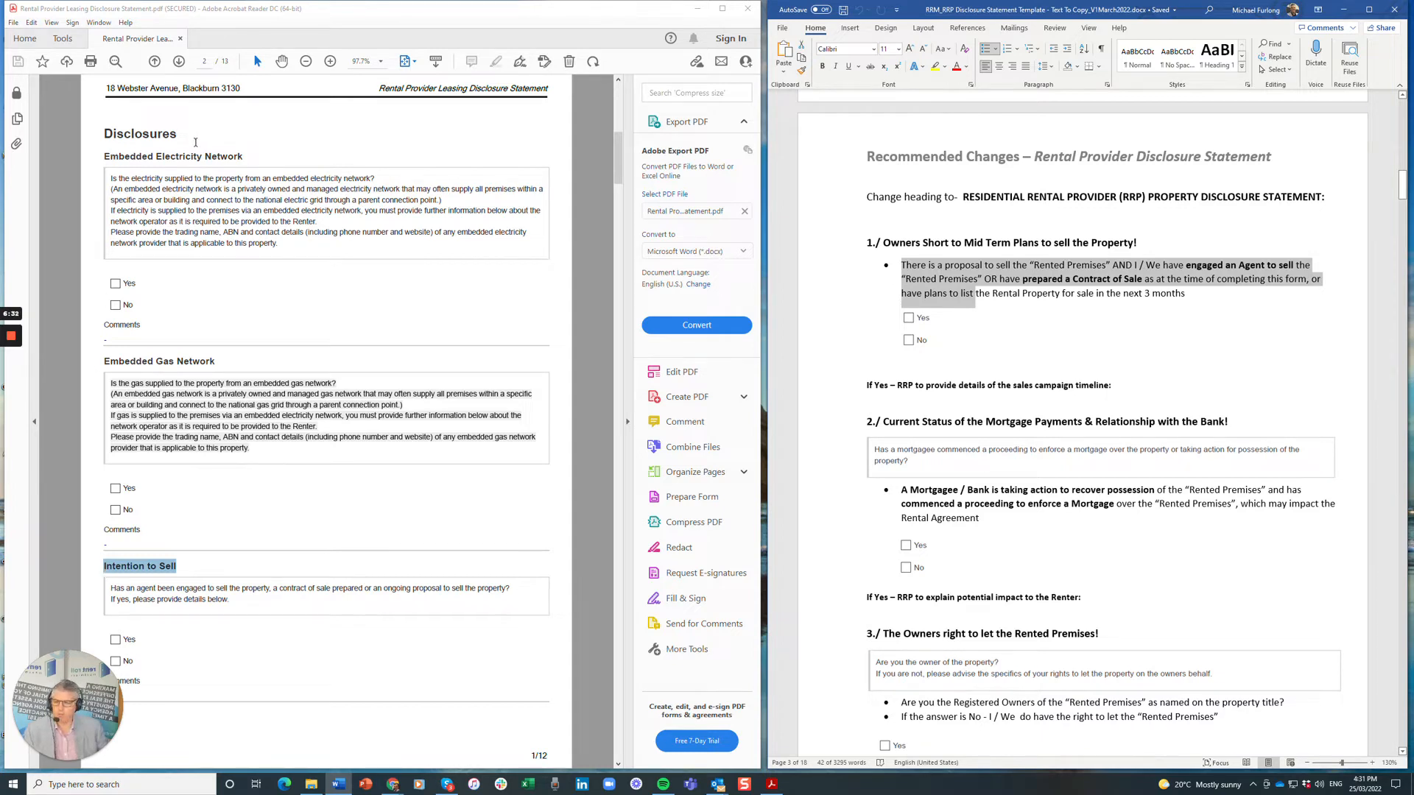
Highlight the PDF's Disclosures heading and its proposed replacement, "RESIDENTIAL RENTAL PROVIDER (RRP) PROPERTY DISCLOSURE STATEMENT".
{"action": "left_click", "coordinate": [192, 140]}
{"action": "left_click_drag", "start_coordinate": [104, 134], "coordinate": [179, 135]}
{"action": "left_click_drag", "start_coordinate": [901, 265], "coordinate": [973, 293]}
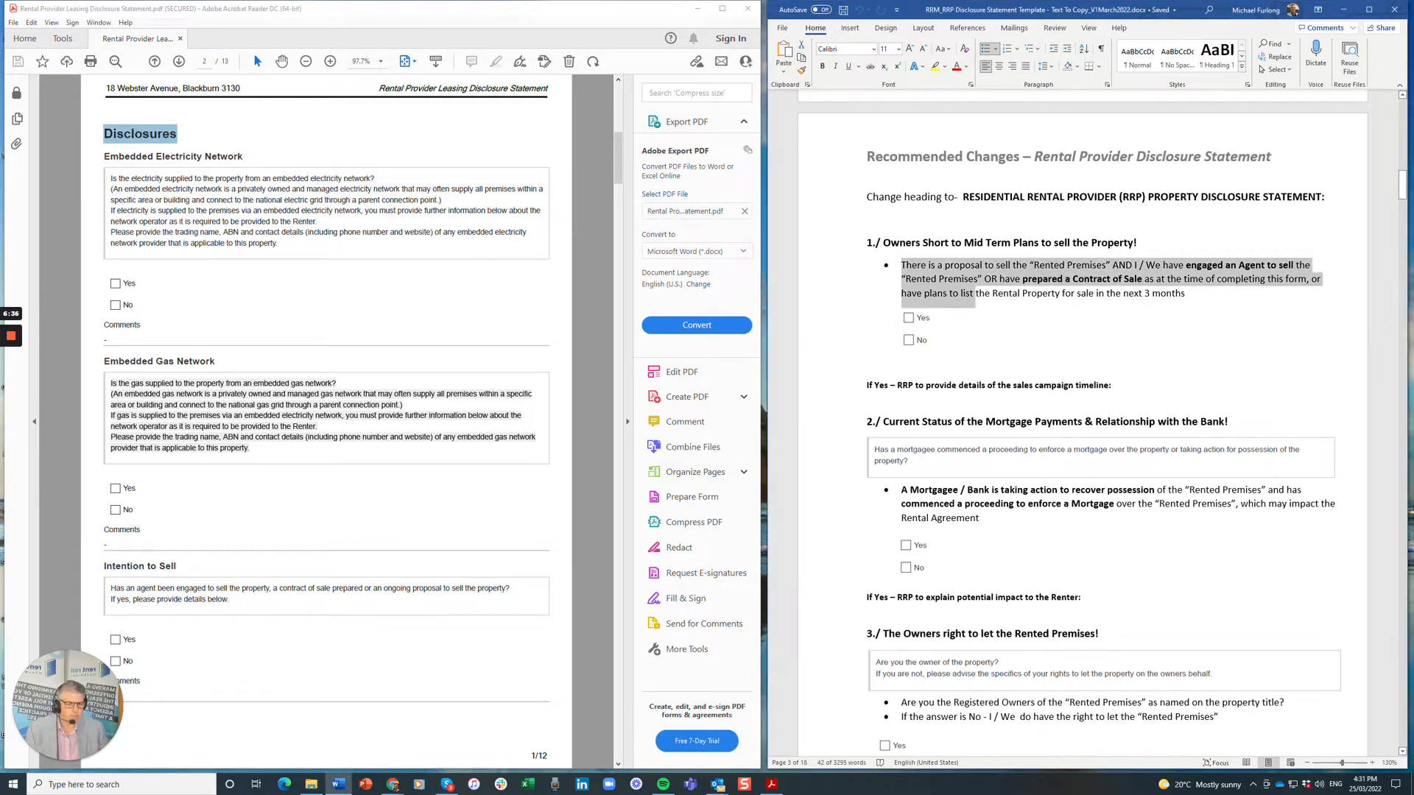
{"action": "left_click_drag", "start_coordinate": [962, 197], "coordinate": [1321, 197]}
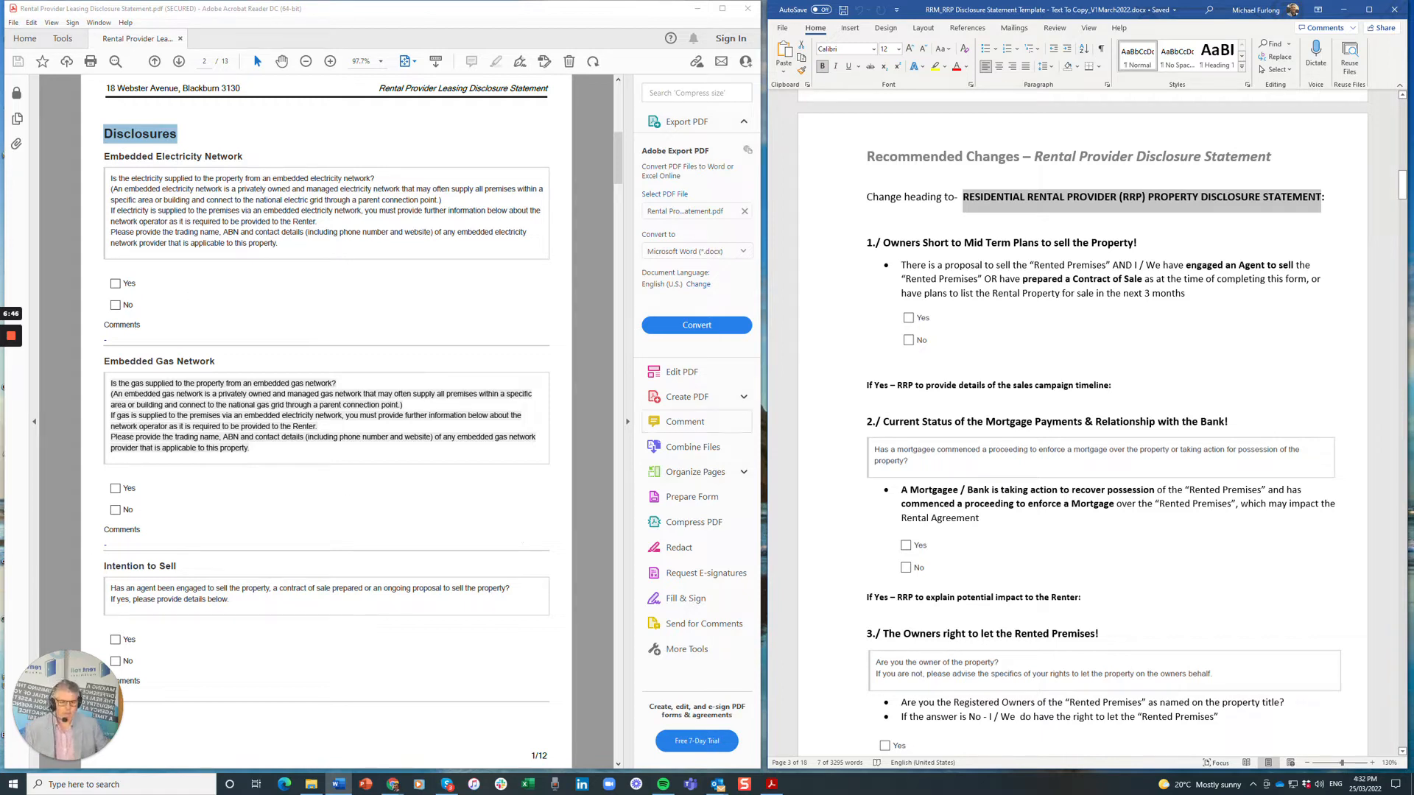
{"action": "left_click_drag", "start_coordinate": [119, 698], "coordinate": [229, 697]}
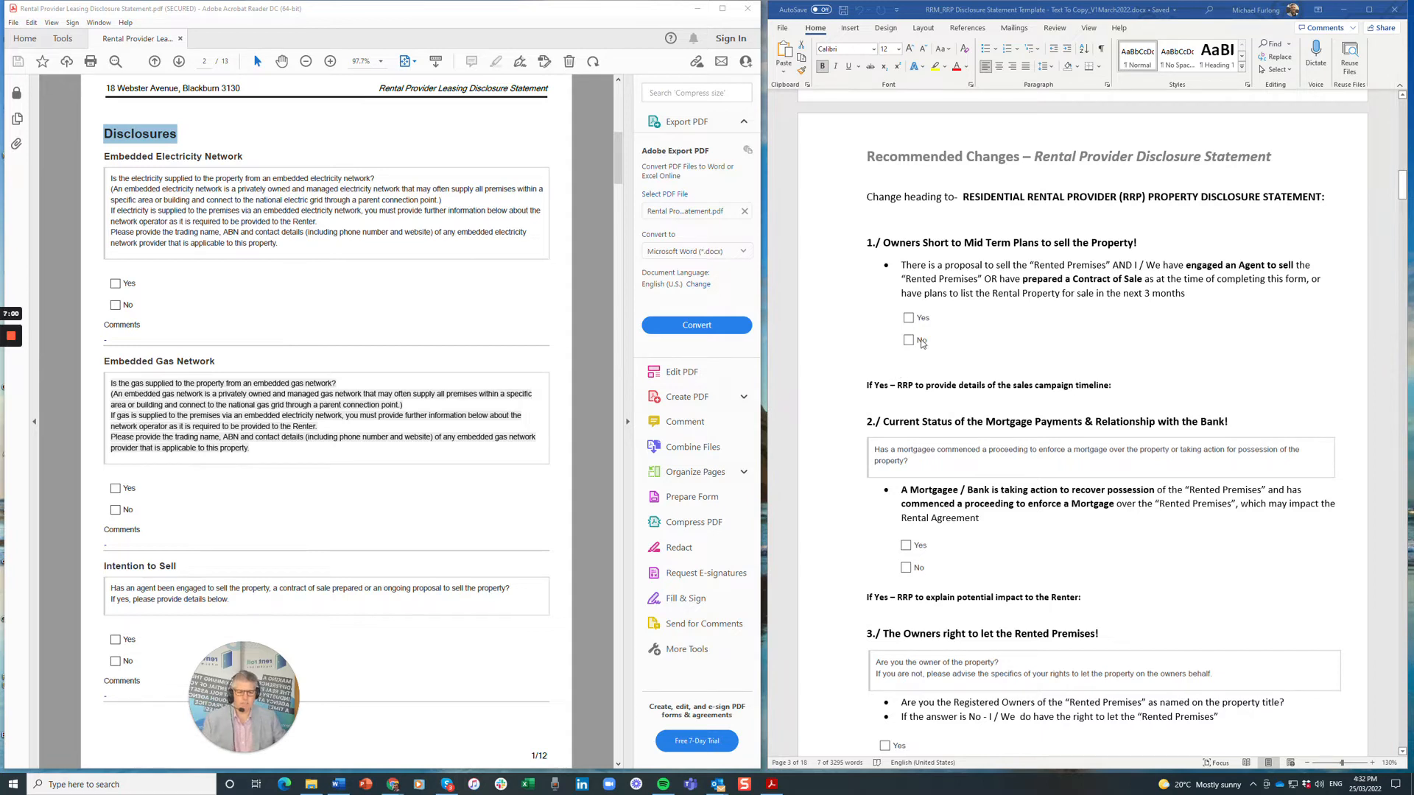
{"action": "left_click_drag", "start_coordinate": [208, 704], "coordinate": [22, 718]}
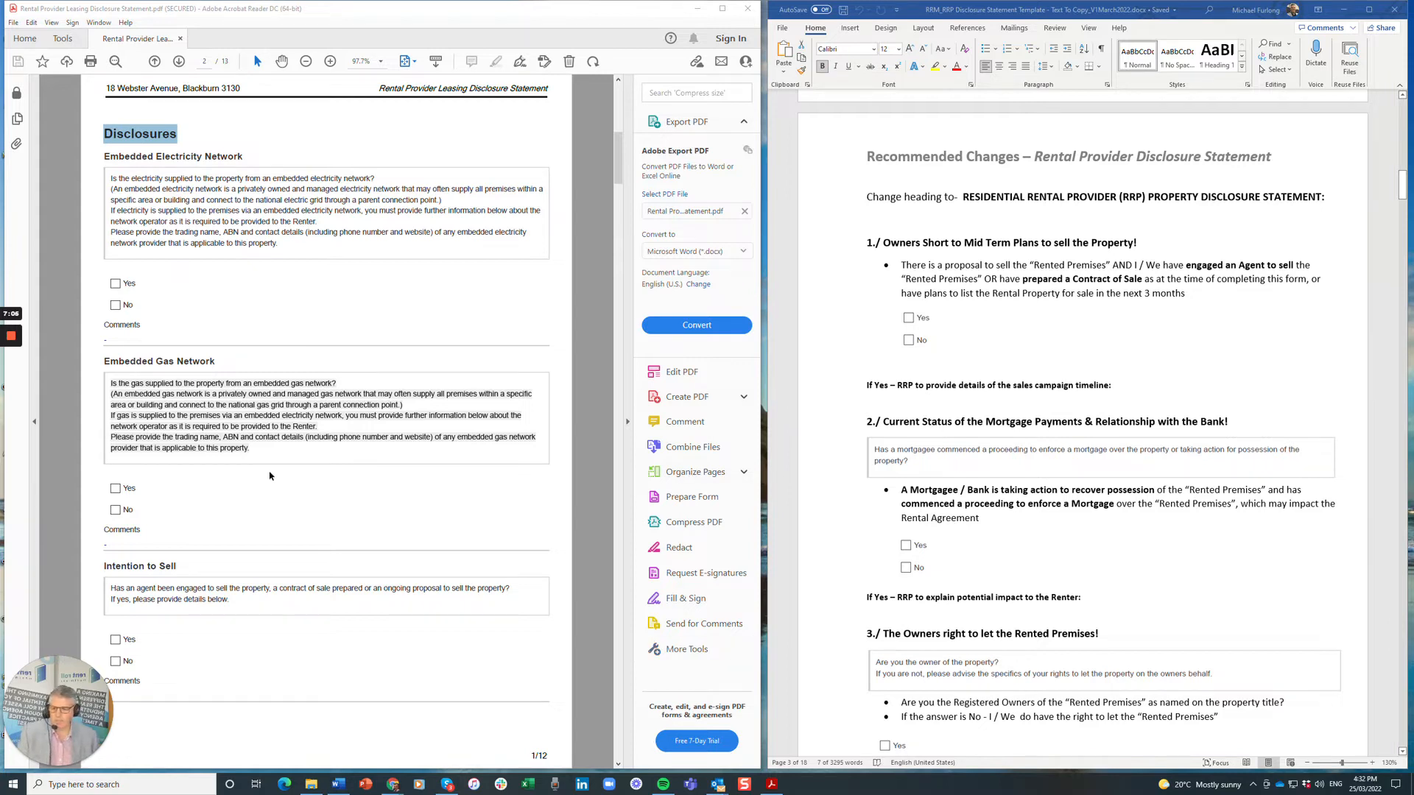
Find the Mortgagee Possession section in the PDF and highlight its heading.
{"action": "scroll", "coordinate": [269, 476], "scroll_direction": "down", "scroll_amount": 5}
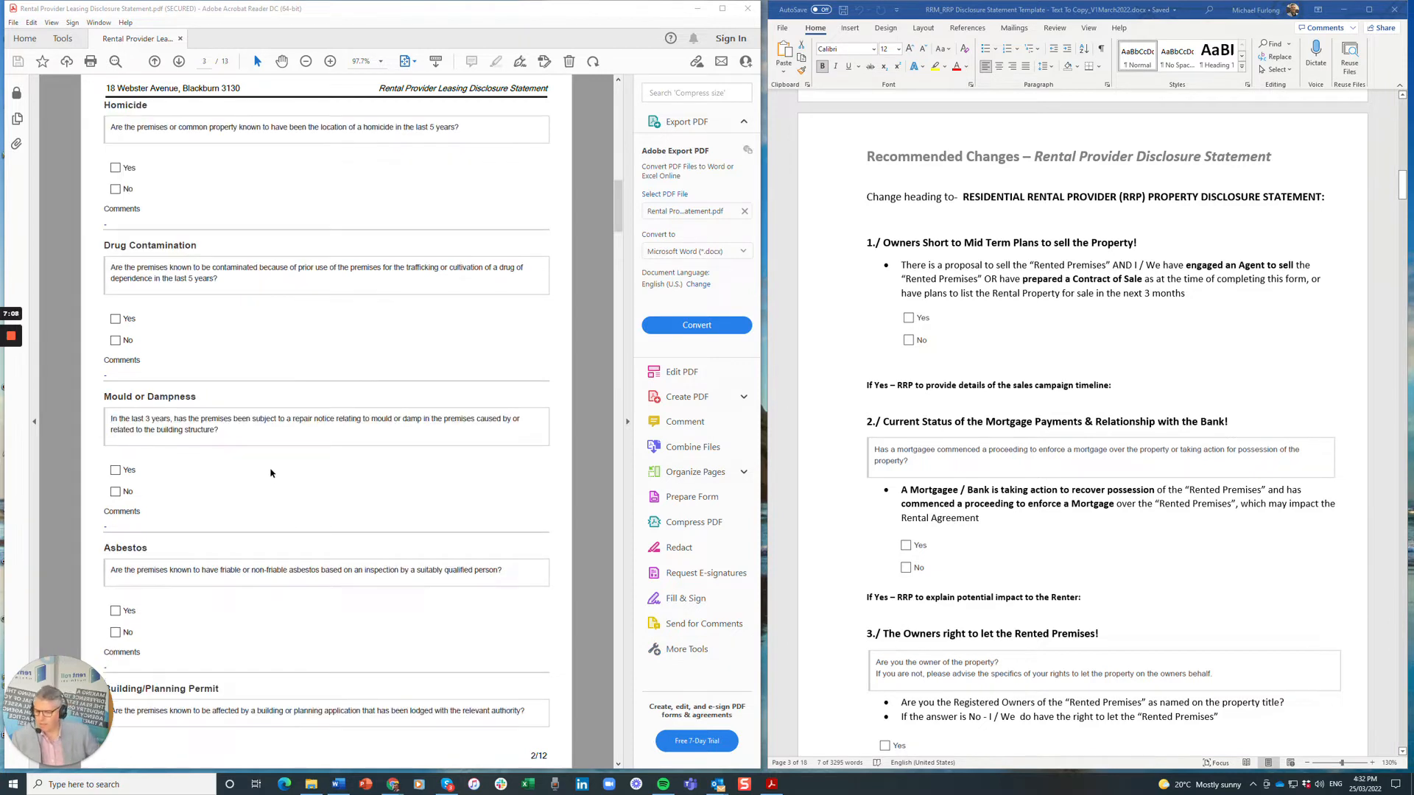
{"action": "scroll", "coordinate": [270, 475], "scroll_direction": "down", "scroll_amount": 5}
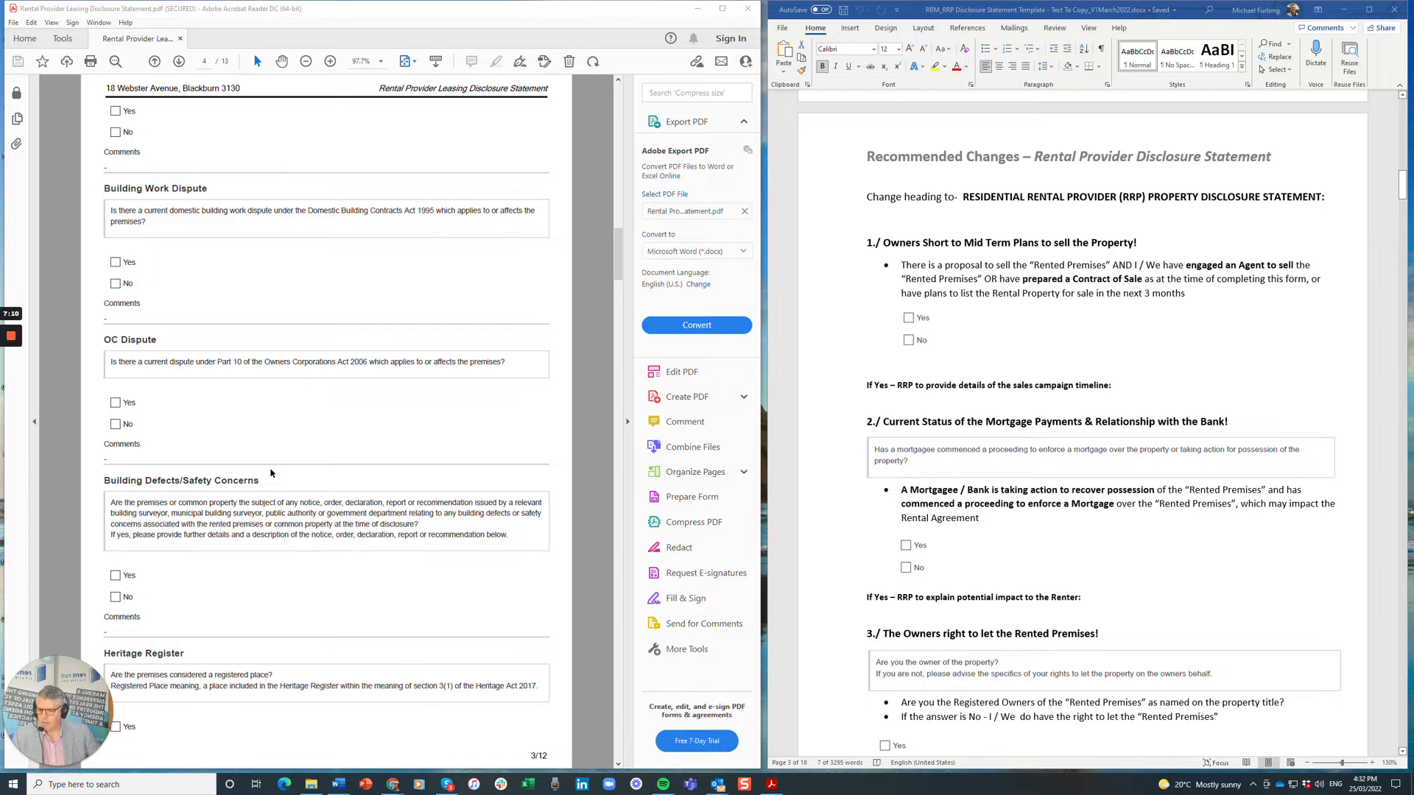
{"action": "scroll", "coordinate": [270, 473], "scroll_direction": "down", "scroll_amount": 5}
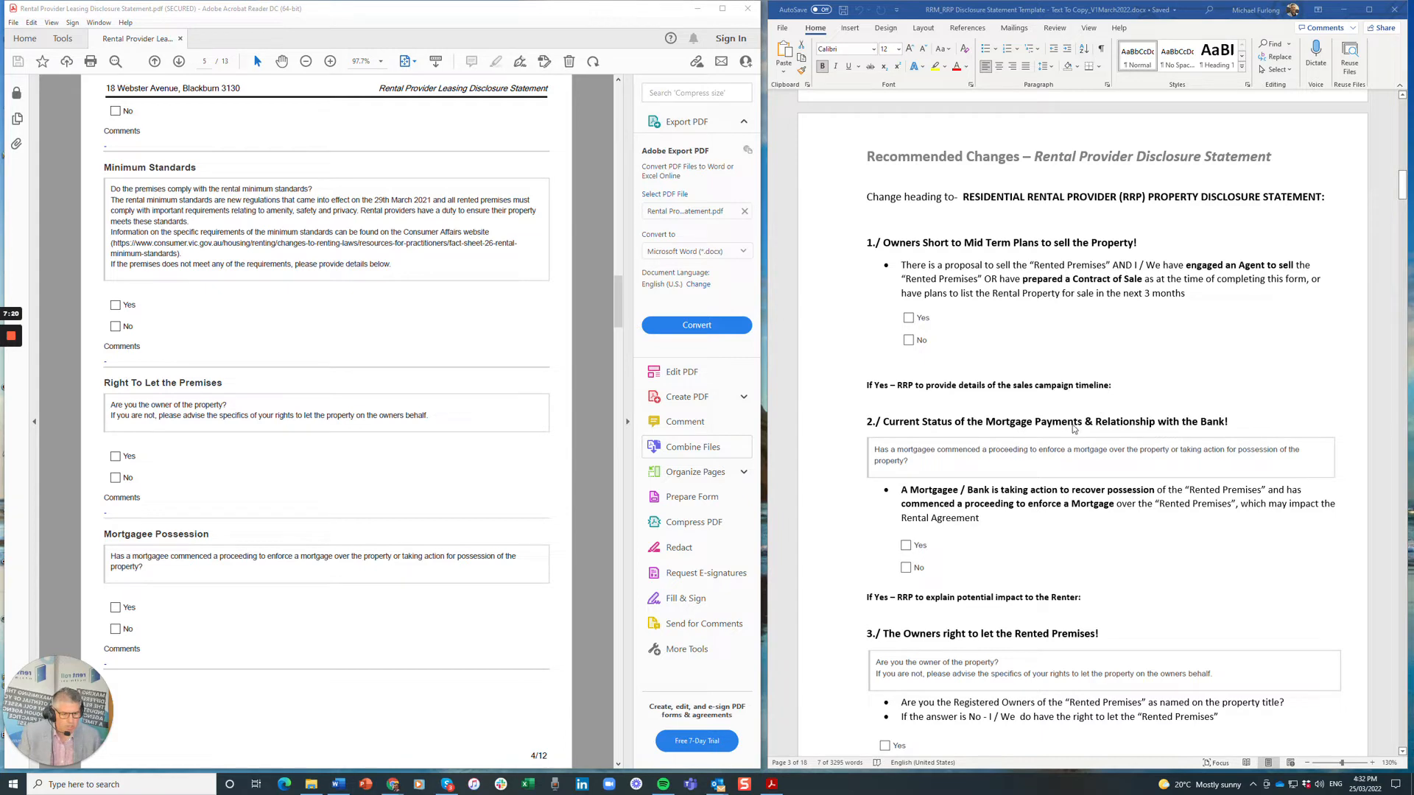
{"action": "left_click_drag", "start_coordinate": [211, 536], "coordinate": [114, 541]}
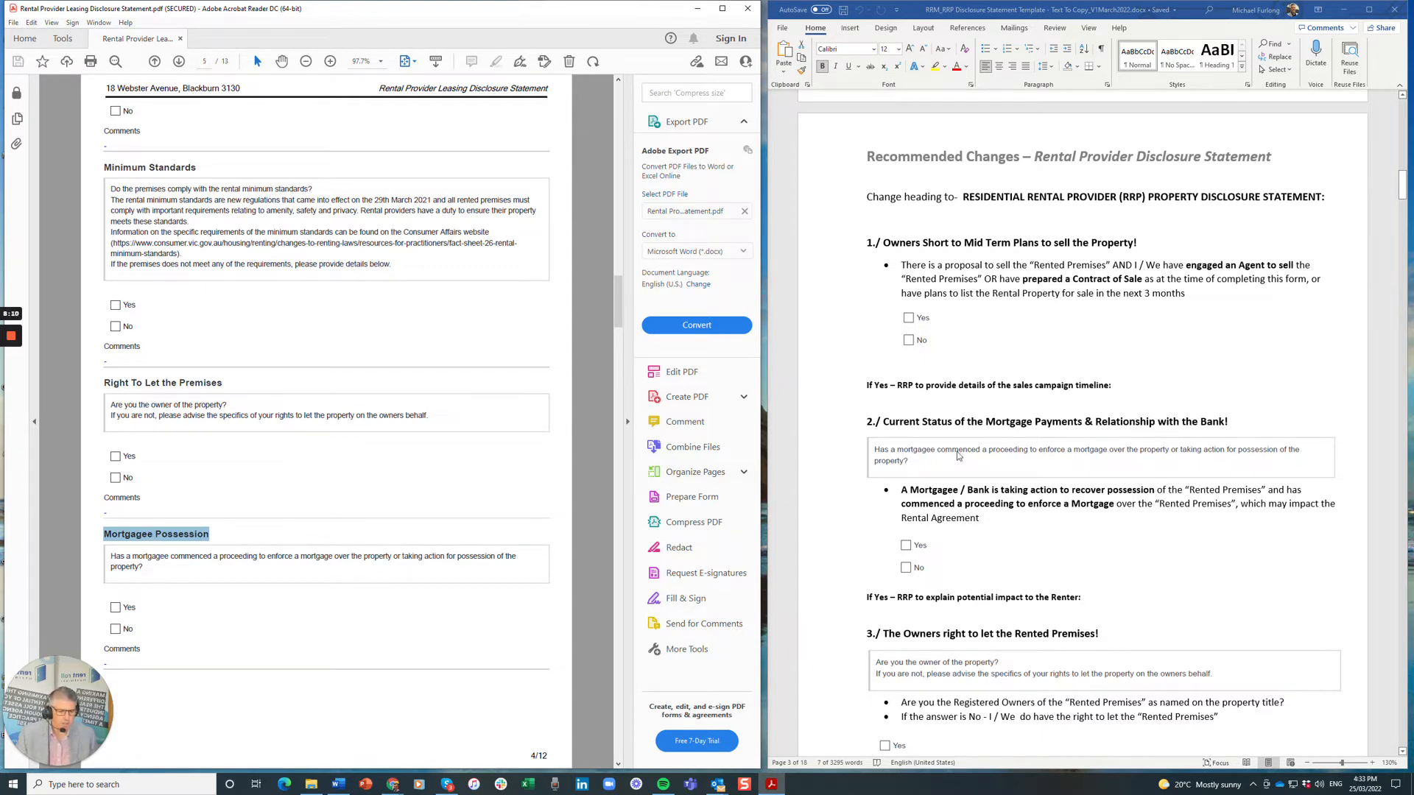
Select the existing mortgagee question image in section 2, and highlight the recovery-of-possession wording and "proceeding to enforce" in the bullet below it.
{"action": "left_click", "coordinate": [910, 459]}
{"action": "left_click", "coordinate": [910, 459]}
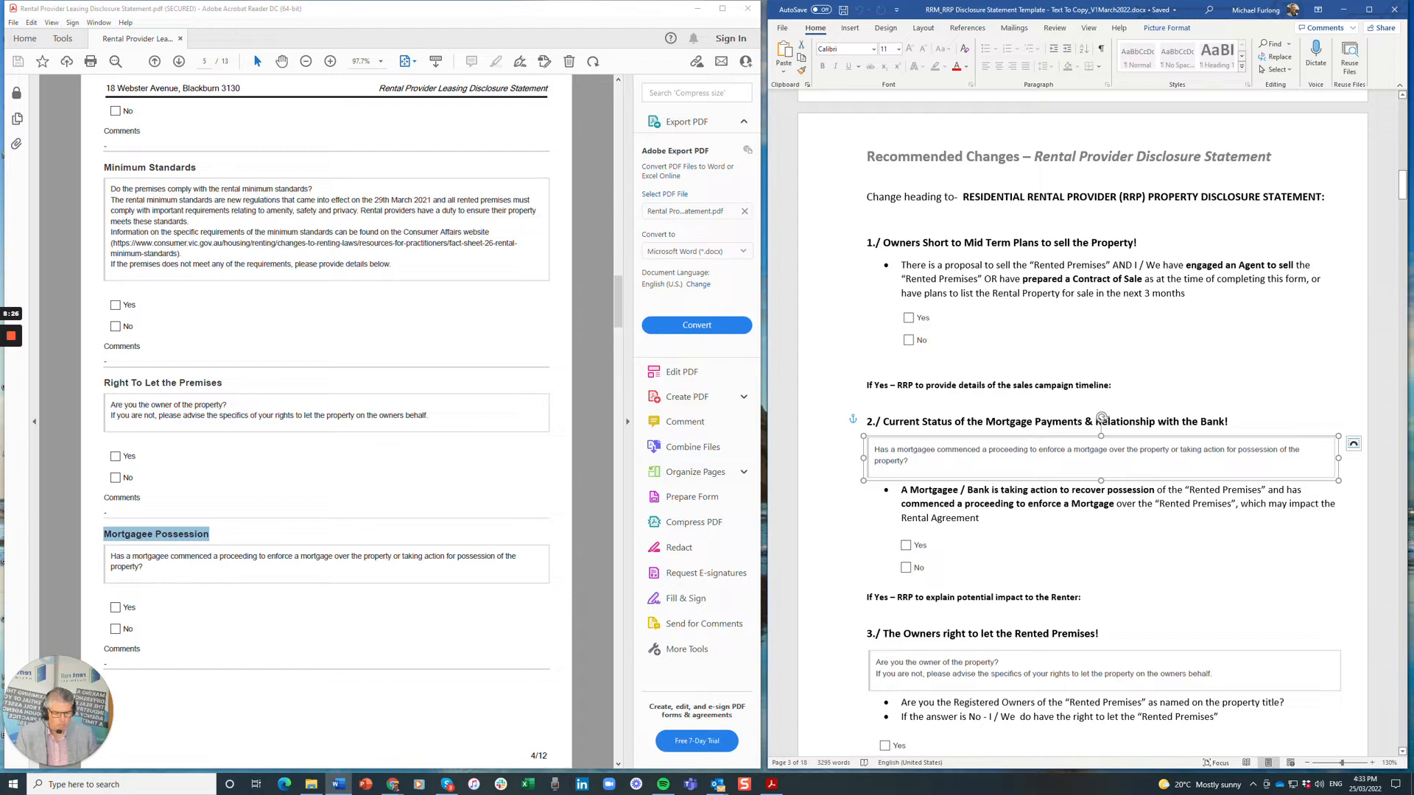
{"action": "left_click_drag", "start_coordinate": [902, 490], "coordinate": [1155, 490]}
{"action": "left_click_drag", "start_coordinate": [965, 503], "coordinate": [1046, 503]}
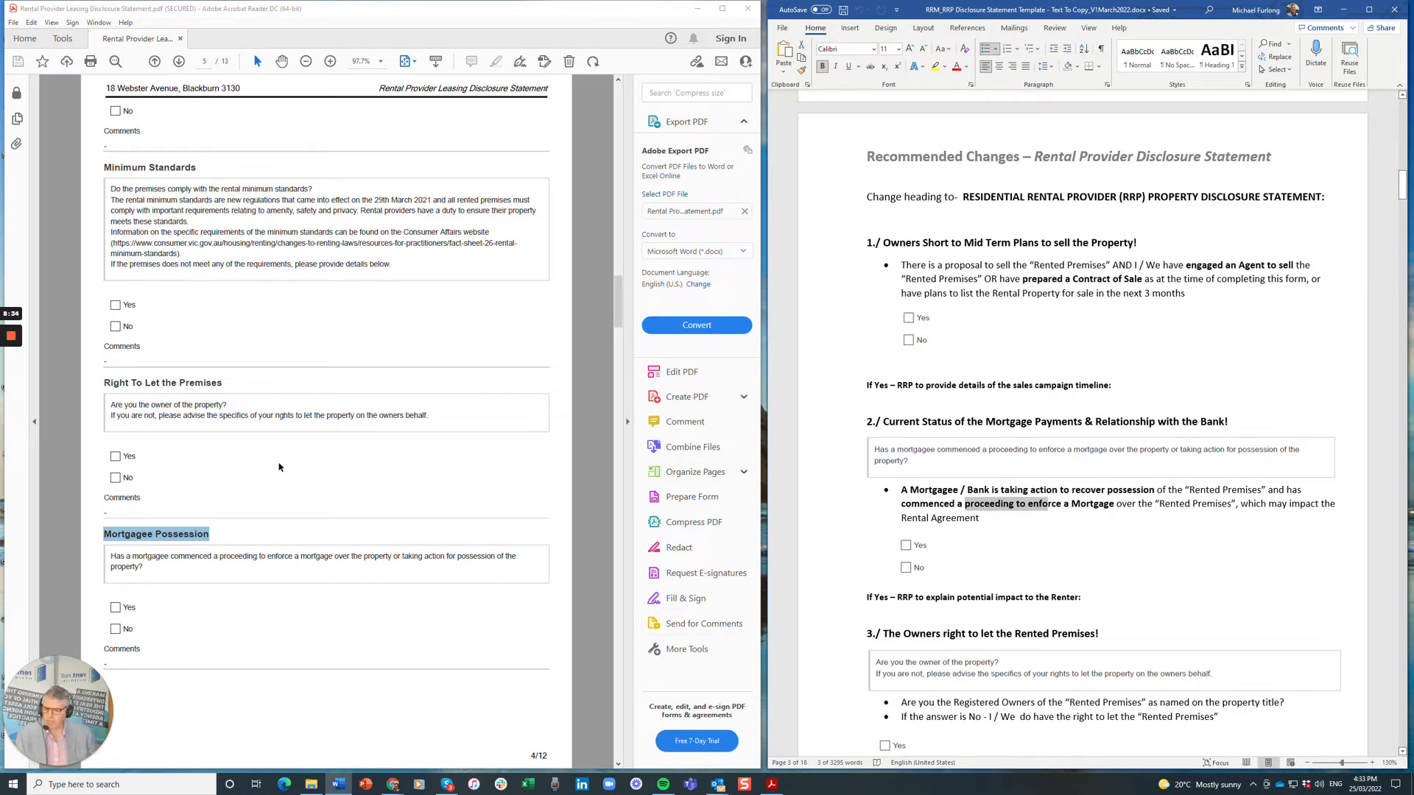
Highlight the PDF's question "Are you the owner of the property?" and bring section 3 of the recommended changes into view.
{"action": "left_click_drag", "start_coordinate": [113, 404], "coordinate": [229, 406]}
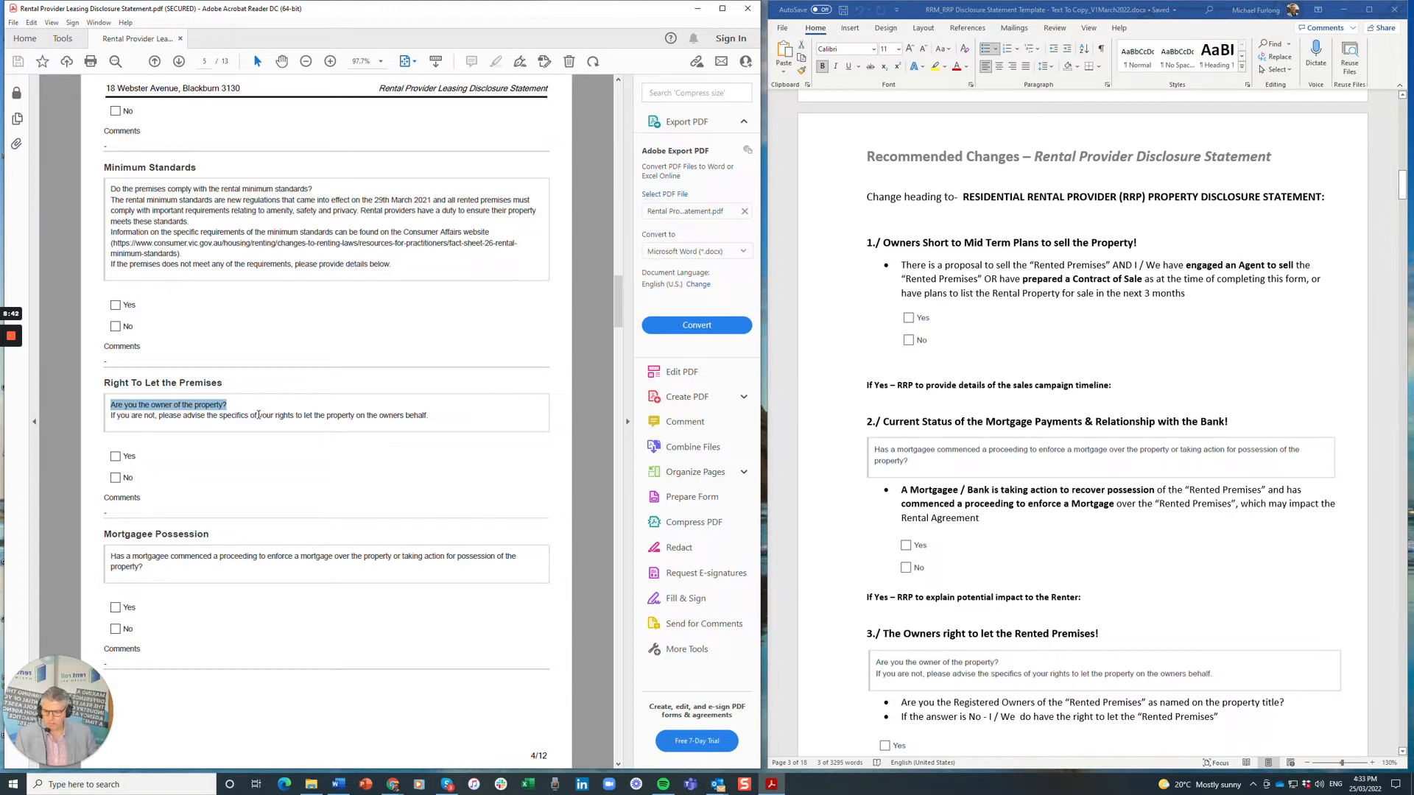
{"action": "scroll", "coordinate": [1016, 644], "scroll_direction": "down", "scroll_amount": 1}
{"action": "scroll", "coordinate": [1015, 644], "scroll_direction": "down", "scroll_amount": 3}
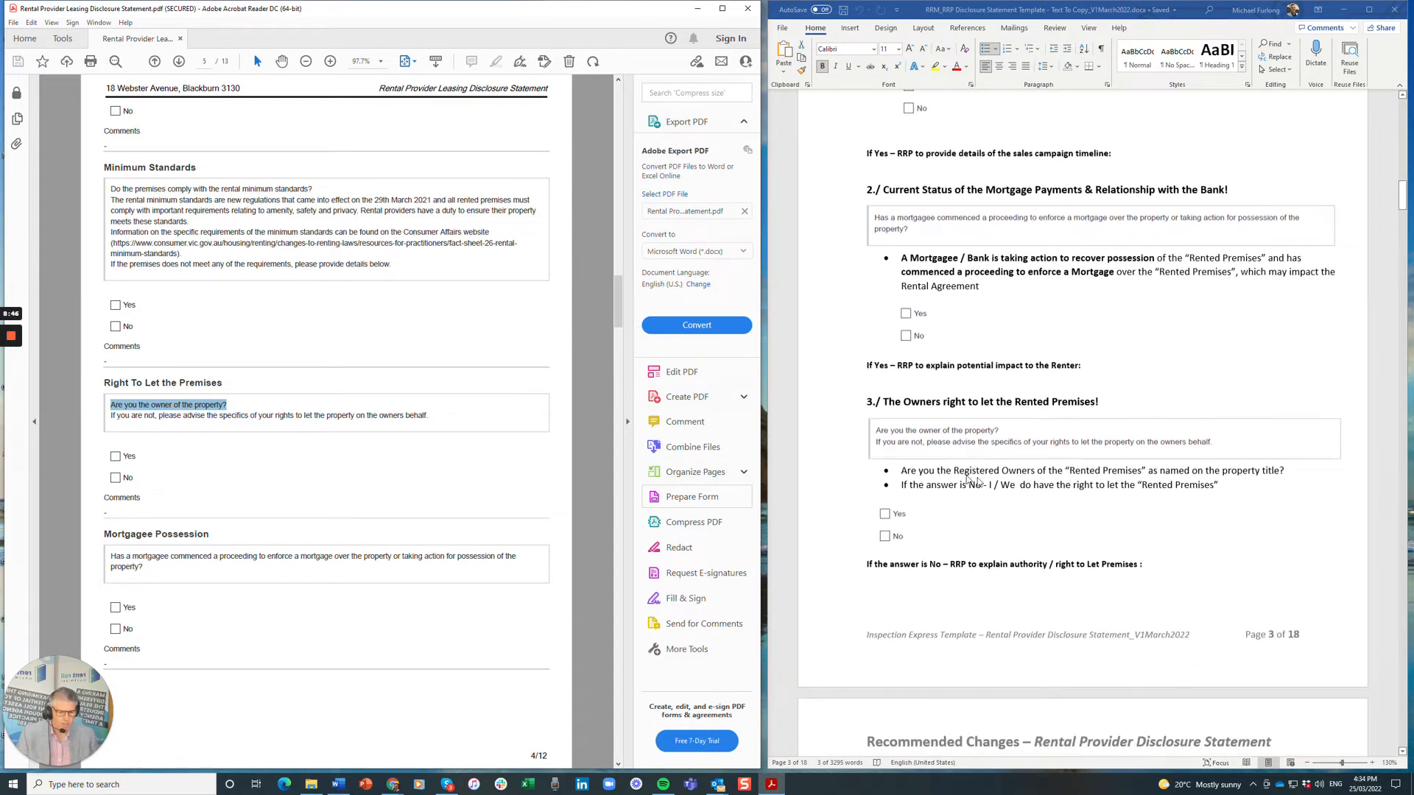
In section 3's bullets, change "Registered Owners" to "Registered Owner" and remove the extra space after "I / We", saving the document.
{"action": "left_click", "coordinate": [1004, 476]}
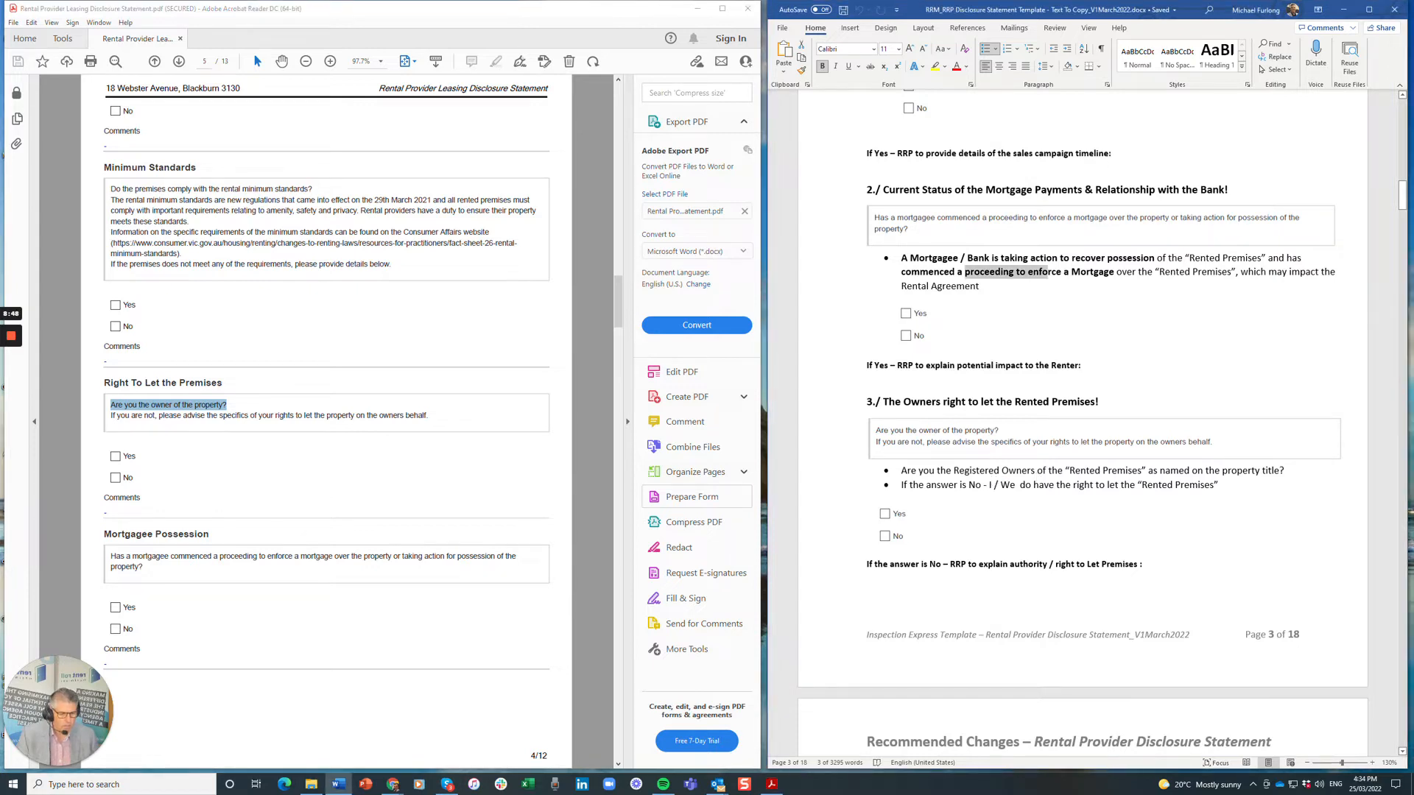
{"action": "left_click", "coordinate": [1012, 470]}
{"action": "key", "text": "BackSpace"}
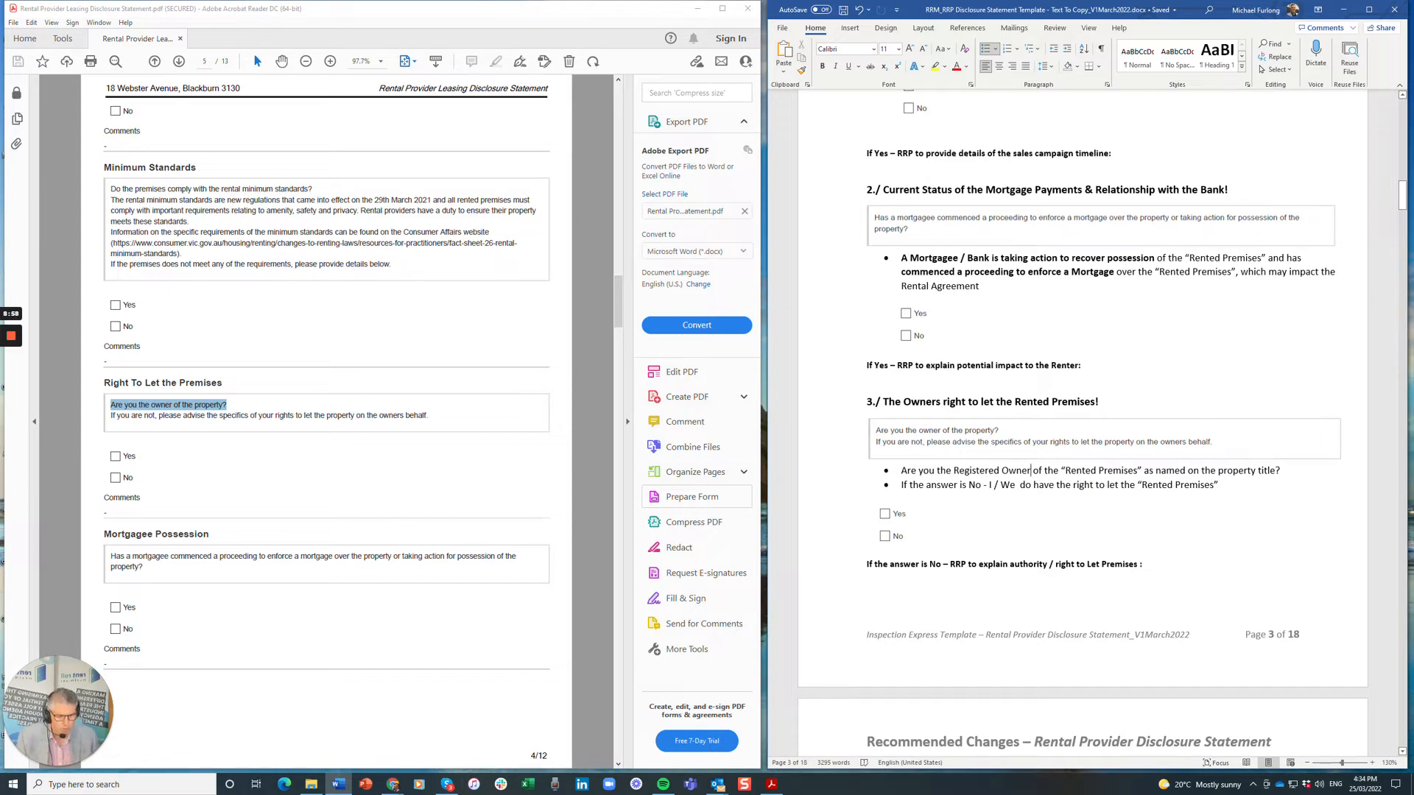
{"action": "left_click", "coordinate": [1020, 485]}
{"action": "key", "text": "BackSpace"}
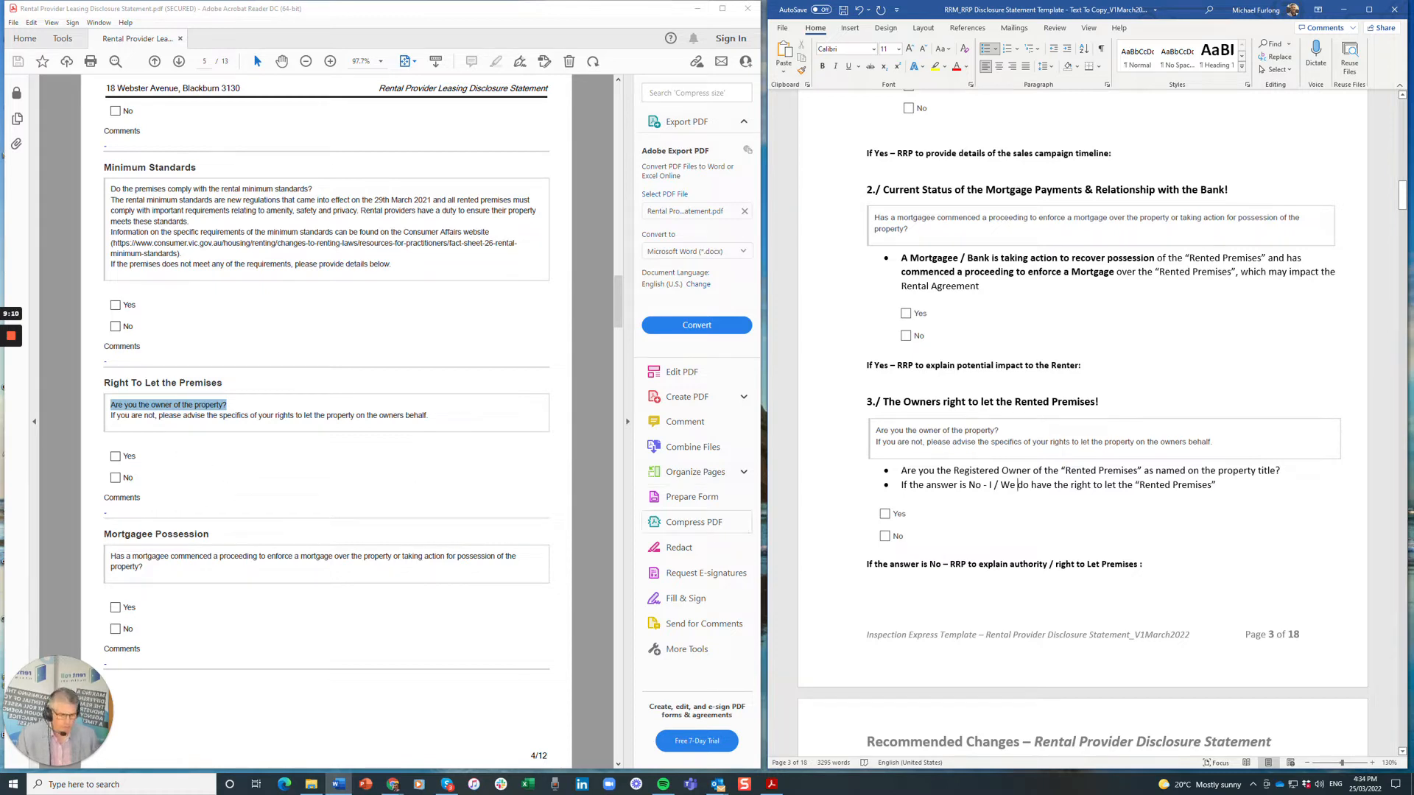
{"action": "left_click", "coordinate": [935, 524]}
{"action": "left_click", "coordinate": [843, 9]}
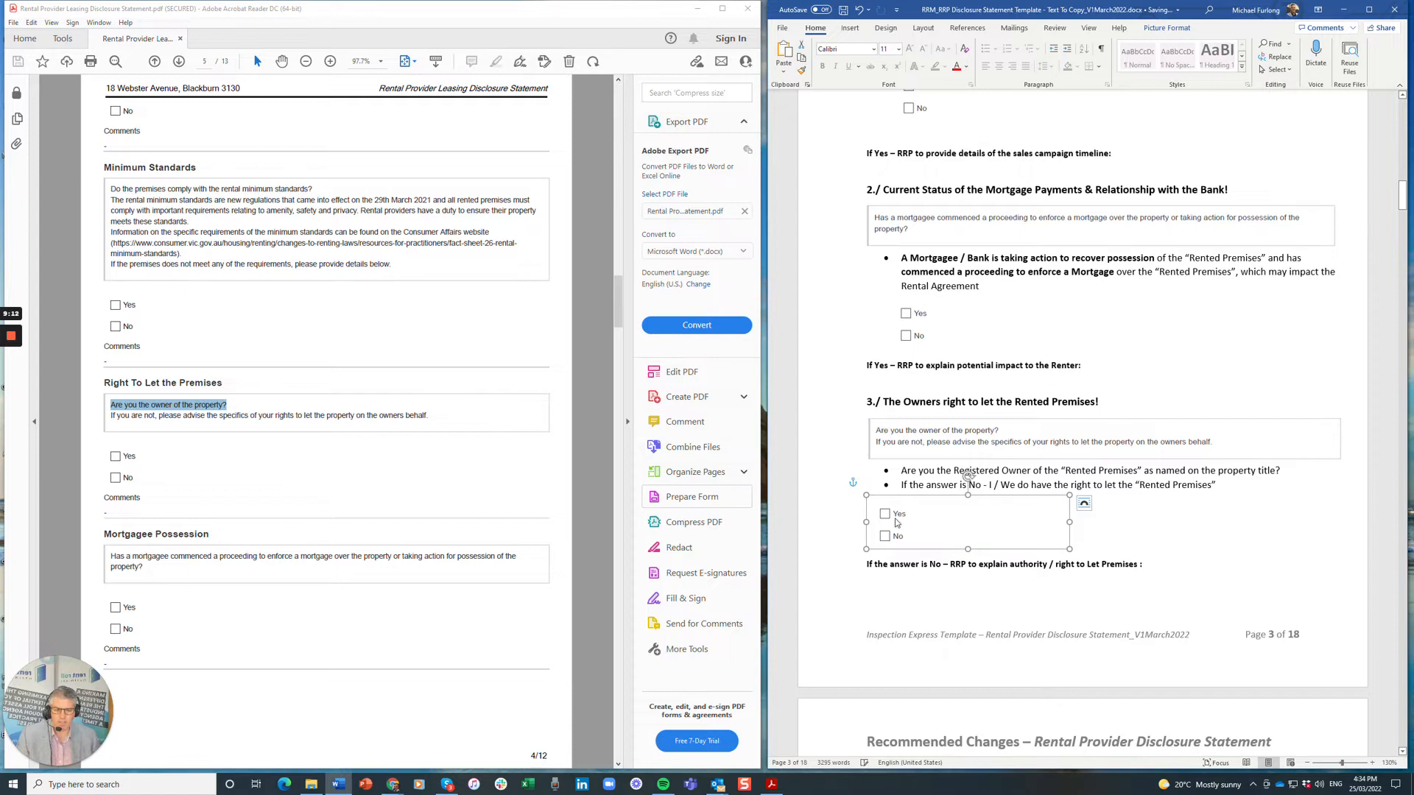
Find the Embedded Electricity Network section in both documents and highlight its heading in the PDF.
{"action": "scroll", "coordinate": [949, 522], "scroll_direction": "down", "scroll_amount": 3}
{"action": "scroll", "coordinate": [949, 523], "scroll_direction": "down", "scroll_amount": 10}
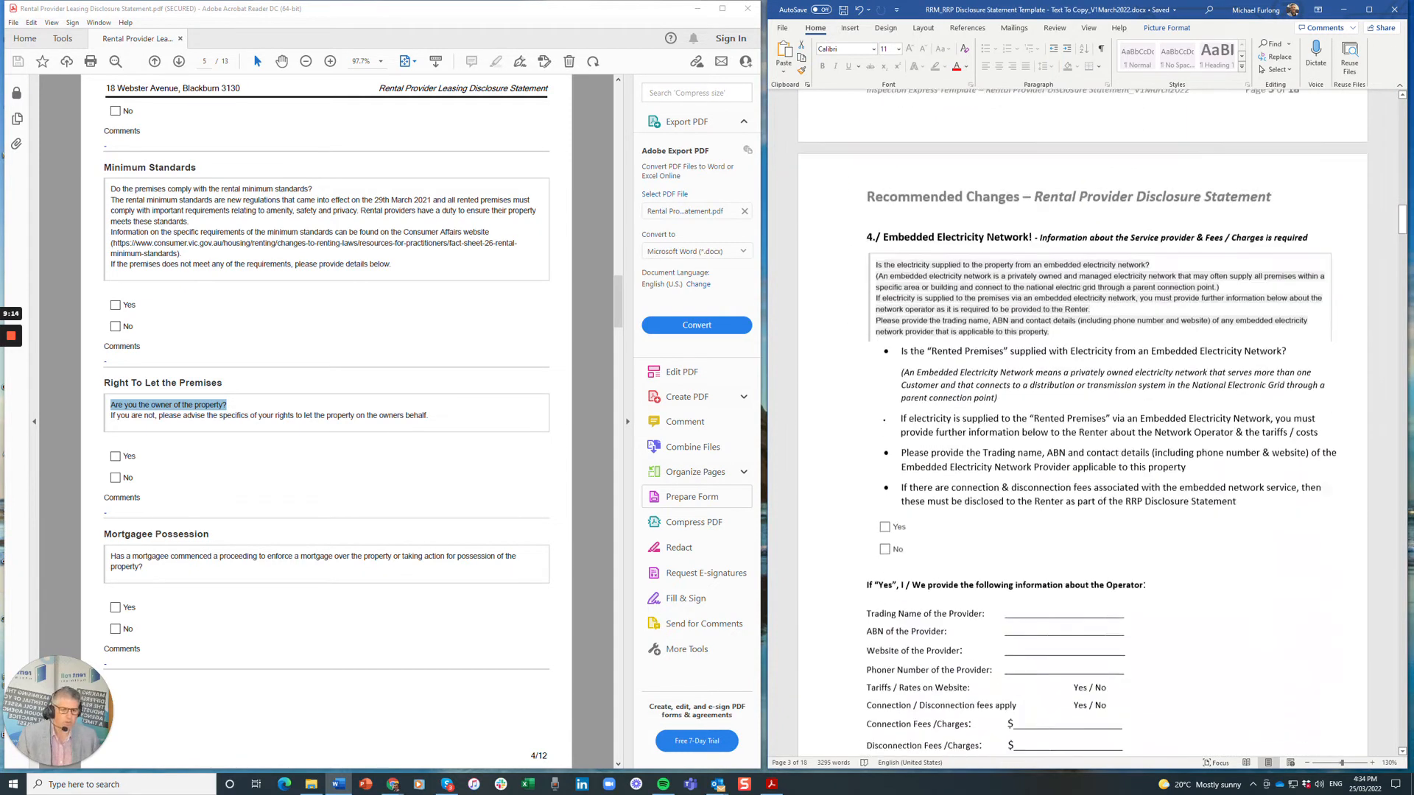
{"action": "scroll", "coordinate": [374, 428], "scroll_direction": "up", "scroll_amount": 2}
{"action": "scroll", "coordinate": [374, 428], "scroll_direction": "up", "scroll_amount": 4}
{"action": "scroll", "coordinate": [374, 426], "scroll_direction": "down", "scroll_amount": 2}
{"action": "scroll", "coordinate": [374, 424], "scroll_direction": "up", "scroll_amount": 1}
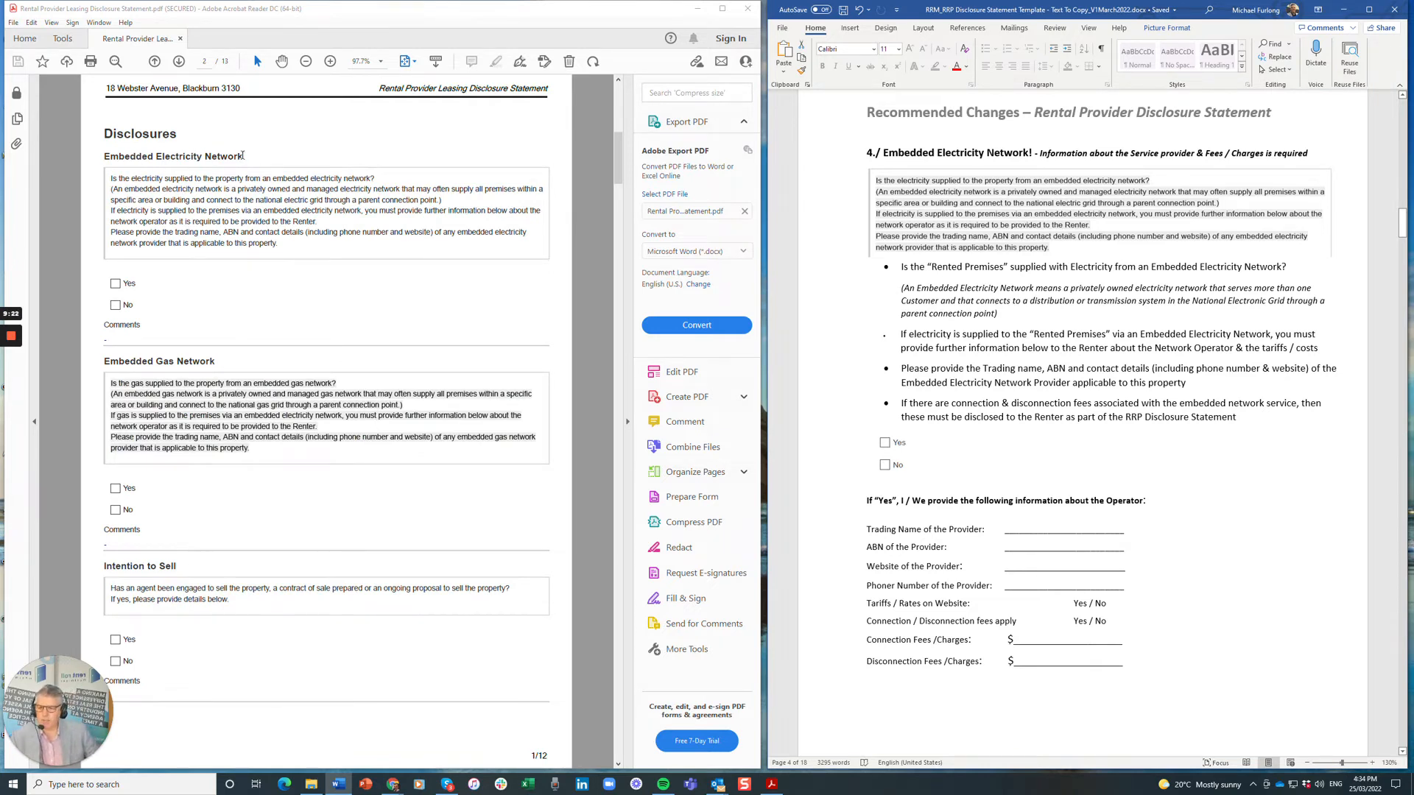
{"action": "left_click_drag", "start_coordinate": [243, 155], "coordinate": [127, 158]}
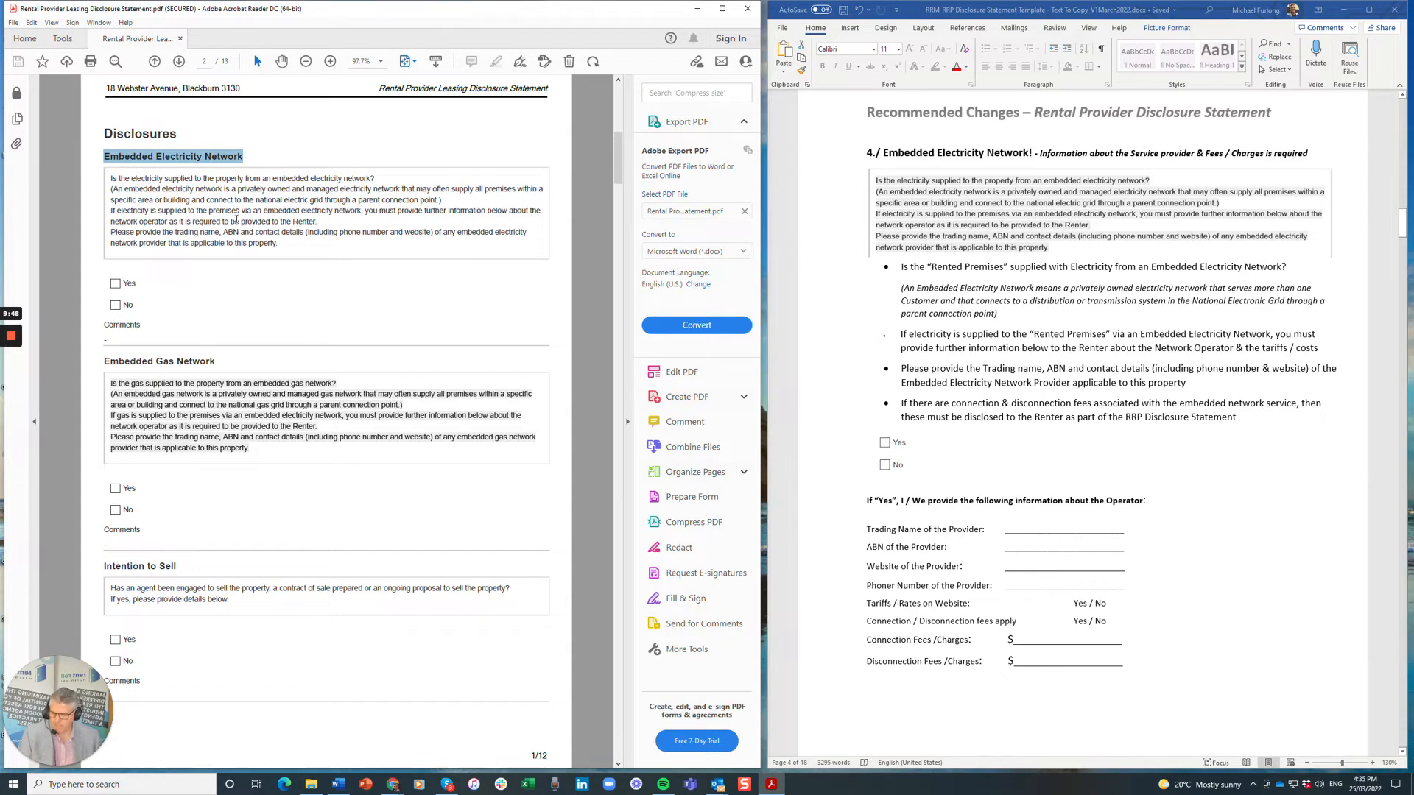
Highlight section 4's italic definition of an Embedded Electricity Network and the PDF's sentence requesting the provider's trading name, ABN and contact details.
{"action": "left_click", "coordinate": [899, 289]}
{"action": "left_click_drag", "start_coordinate": [900, 289], "coordinate": [998, 314]}
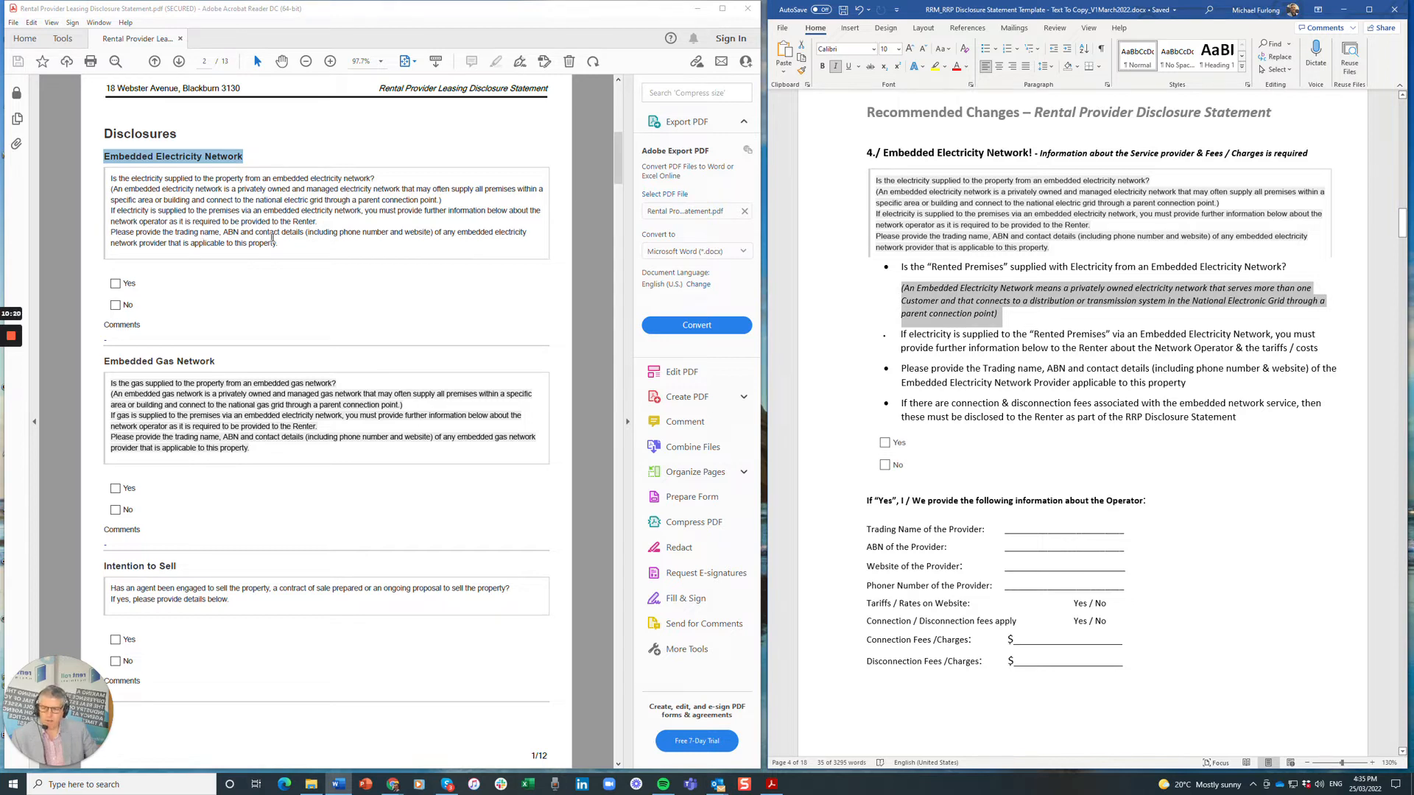
{"action": "left_click_drag", "start_coordinate": [279, 251], "coordinate": [110, 231]}
Select section 4's operator detail lines from Trading Name through Disconnection Fees, and highlight the label "Trading Name of the Provider".
{"action": "left_click", "coordinate": [868, 519]}
{"action": "left_click", "coordinate": [867, 500]}
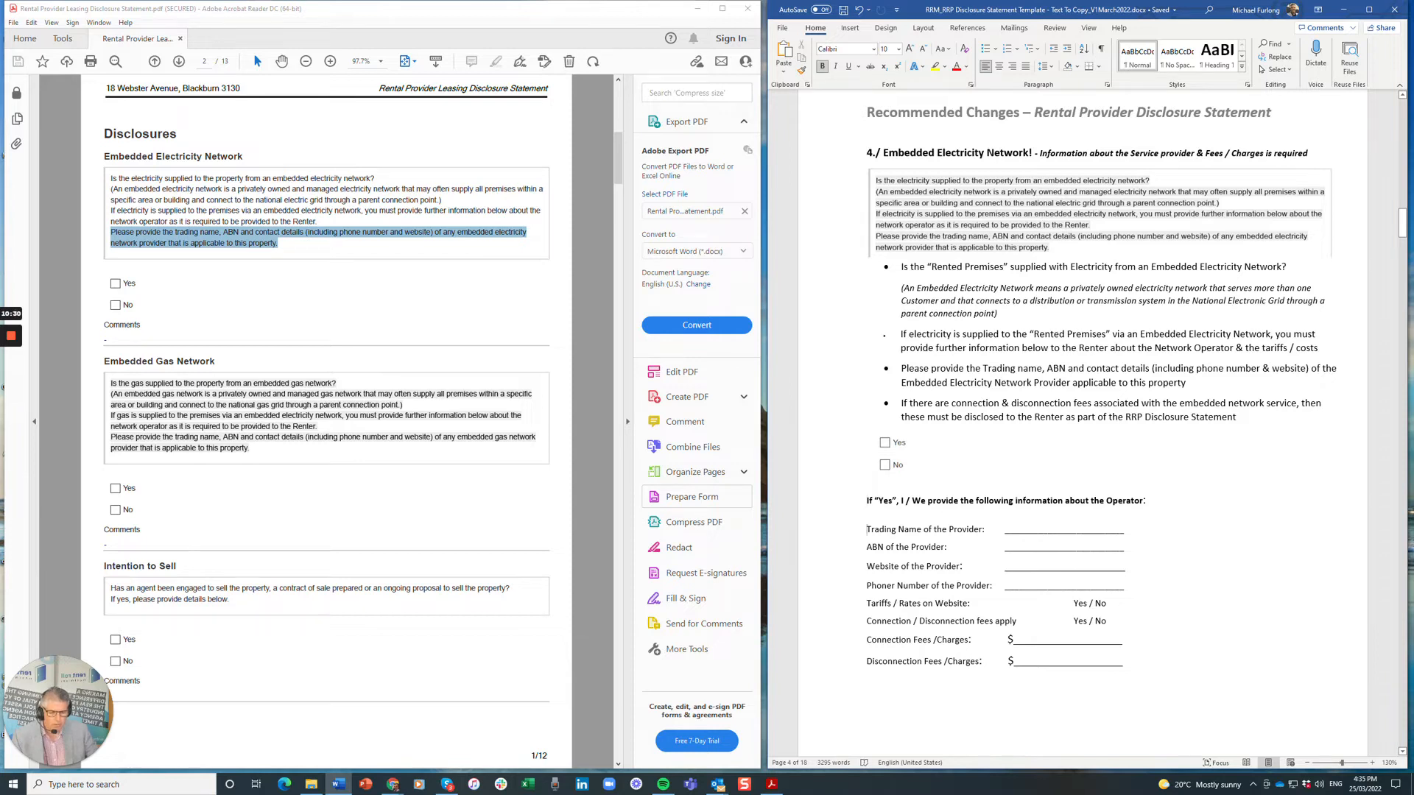
{"action": "key", "text": "shift+Down"}
{"action": "key", "text": "shift+Down"}
{"action": "key", "text": "shift+Down"}
{"action": "key", "text": "shift+Down"}
{"action": "key", "text": "shift+Down"}
{"action": "key", "text": "shift+Down"}
{"action": "key", "text": "shift+Down"}
{"action": "key", "text": "shift+Down"}
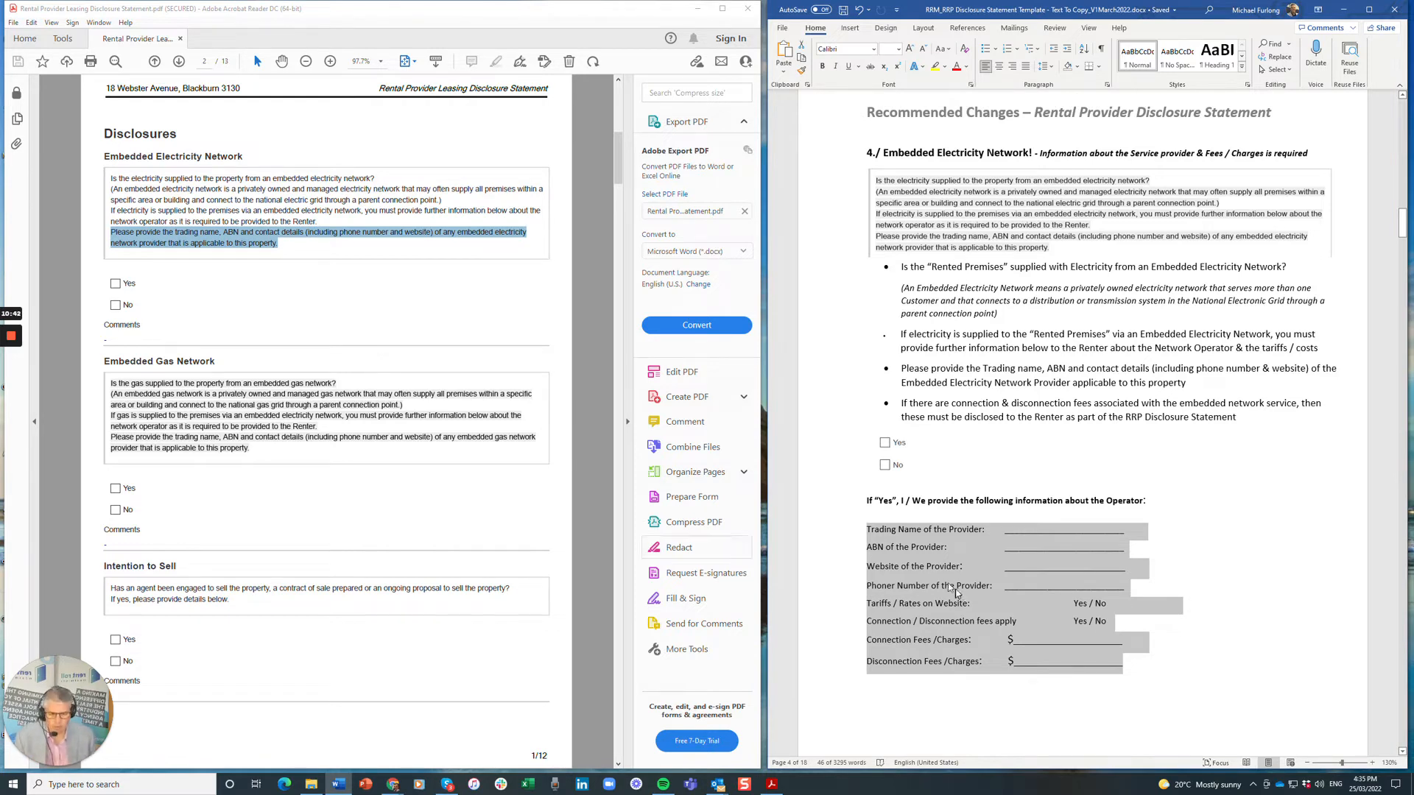
{"action": "left_click_drag", "start_coordinate": [866, 529], "coordinate": [957, 536]}
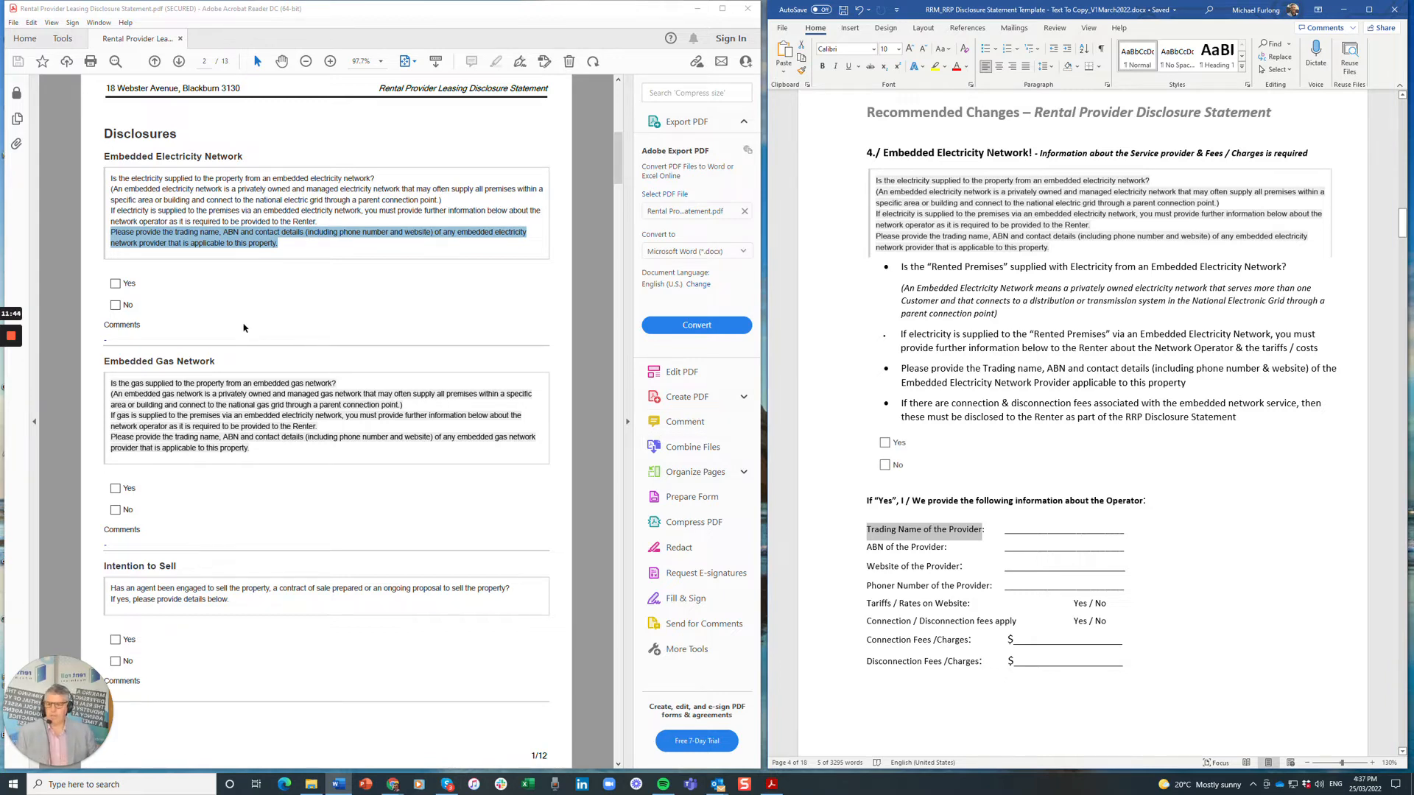
Review section 5, Embedded Gas Network, and bring up the homicide sections in both documents.
{"action": "scroll", "coordinate": [1082, 427], "scroll_direction": "down", "scroll_amount": 12}
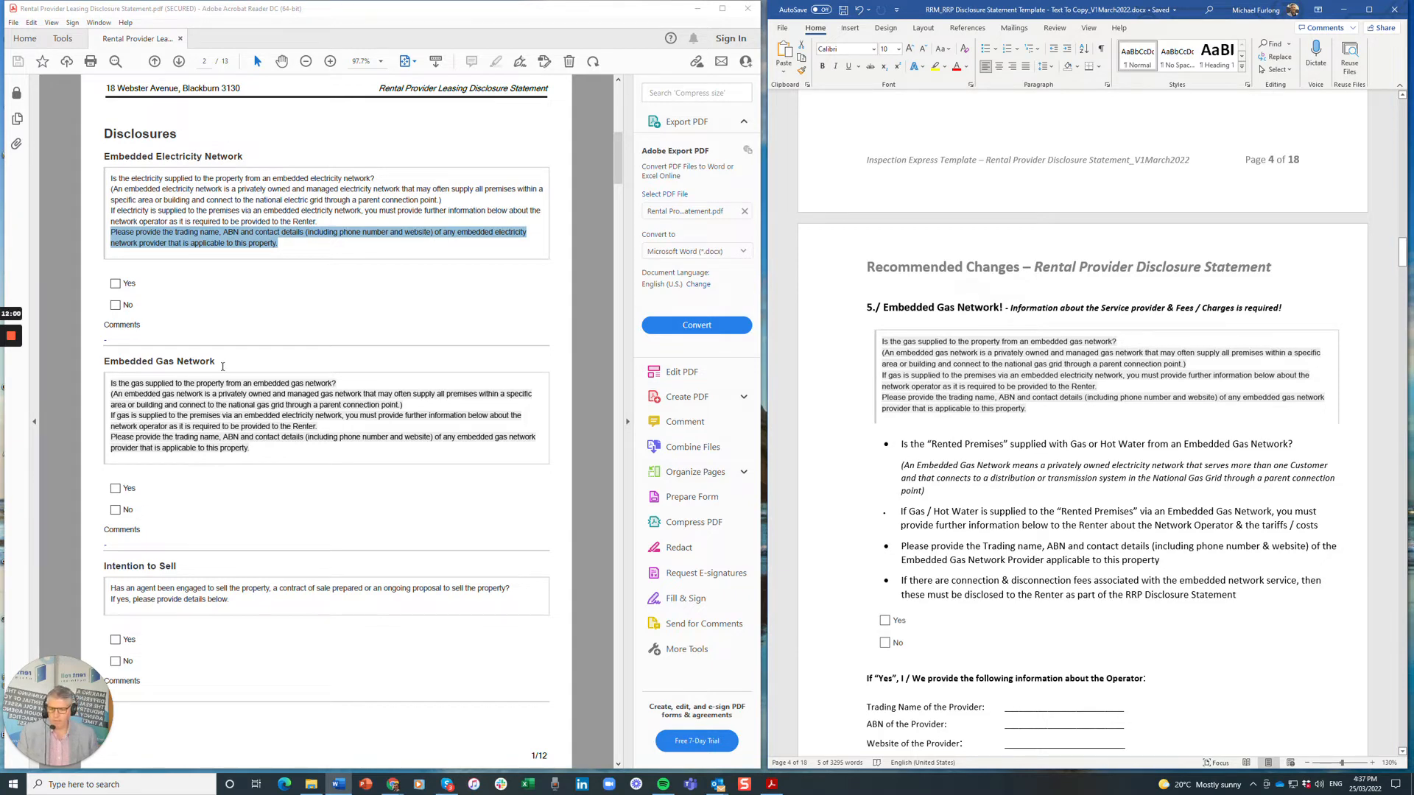
{"action": "scroll", "coordinate": [1082, 430], "scroll_direction": "down", "scroll_amount": 5}
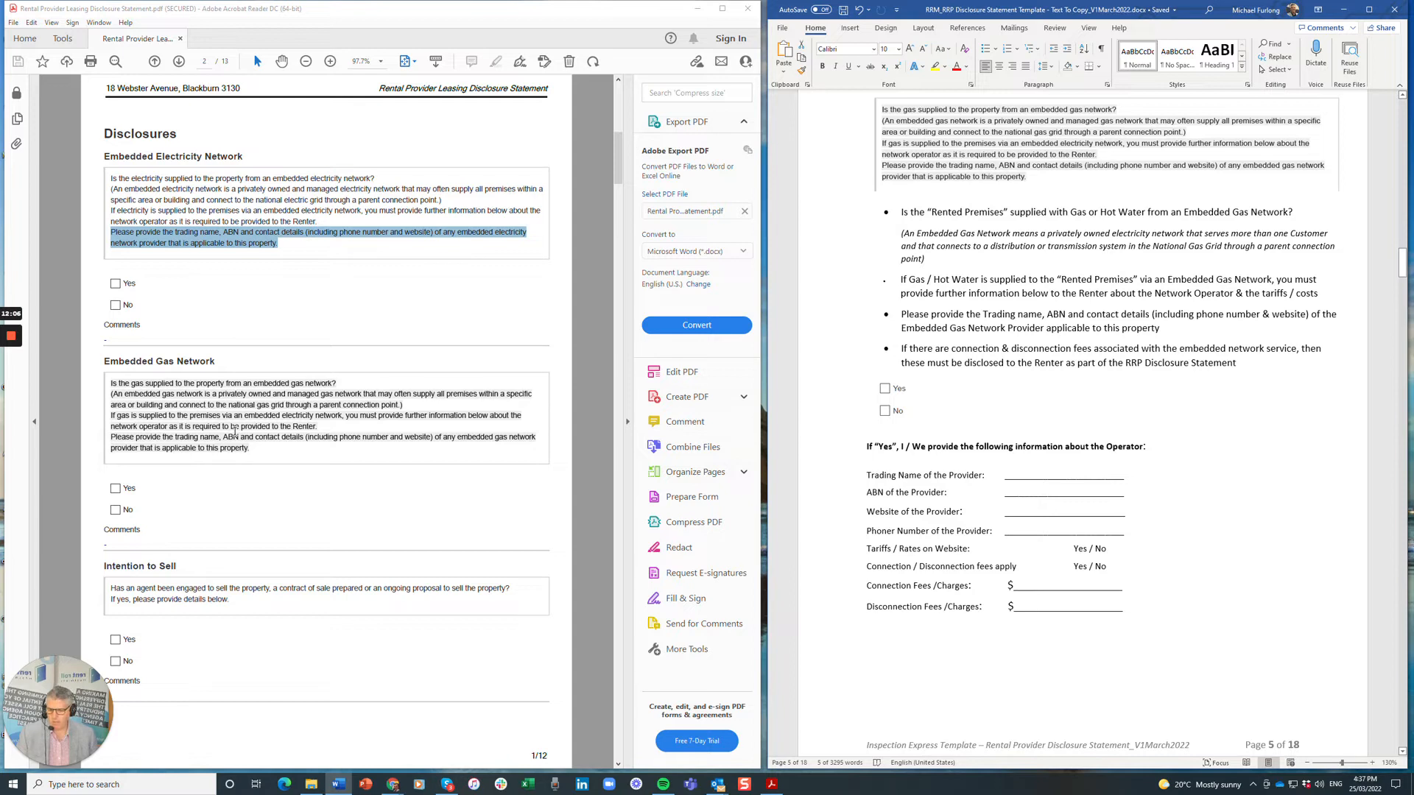
{"action": "scroll", "coordinate": [1082, 431], "scroll_direction": "down", "scroll_amount": 12}
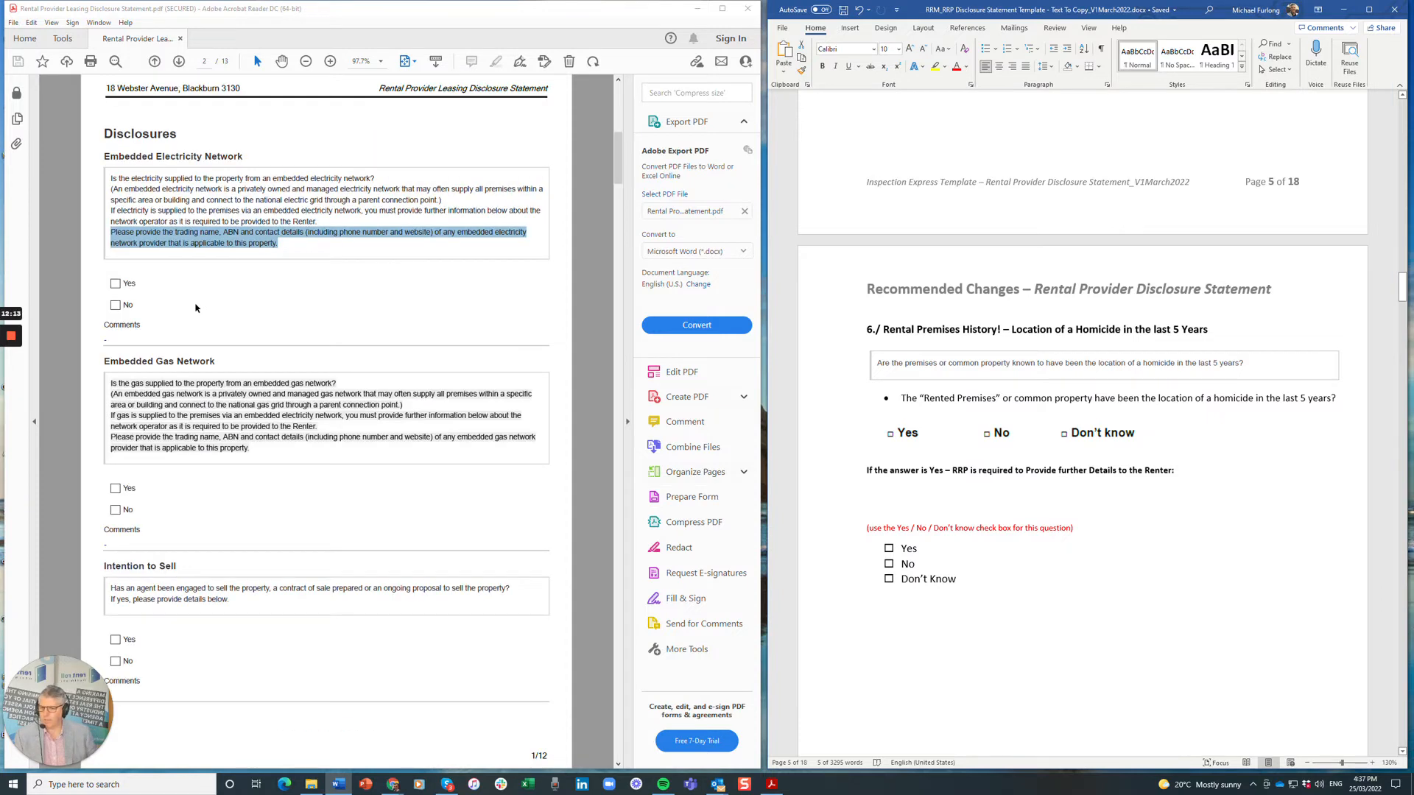
{"action": "scroll", "coordinate": [196, 308], "scroll_direction": "down", "scroll_amount": 3}
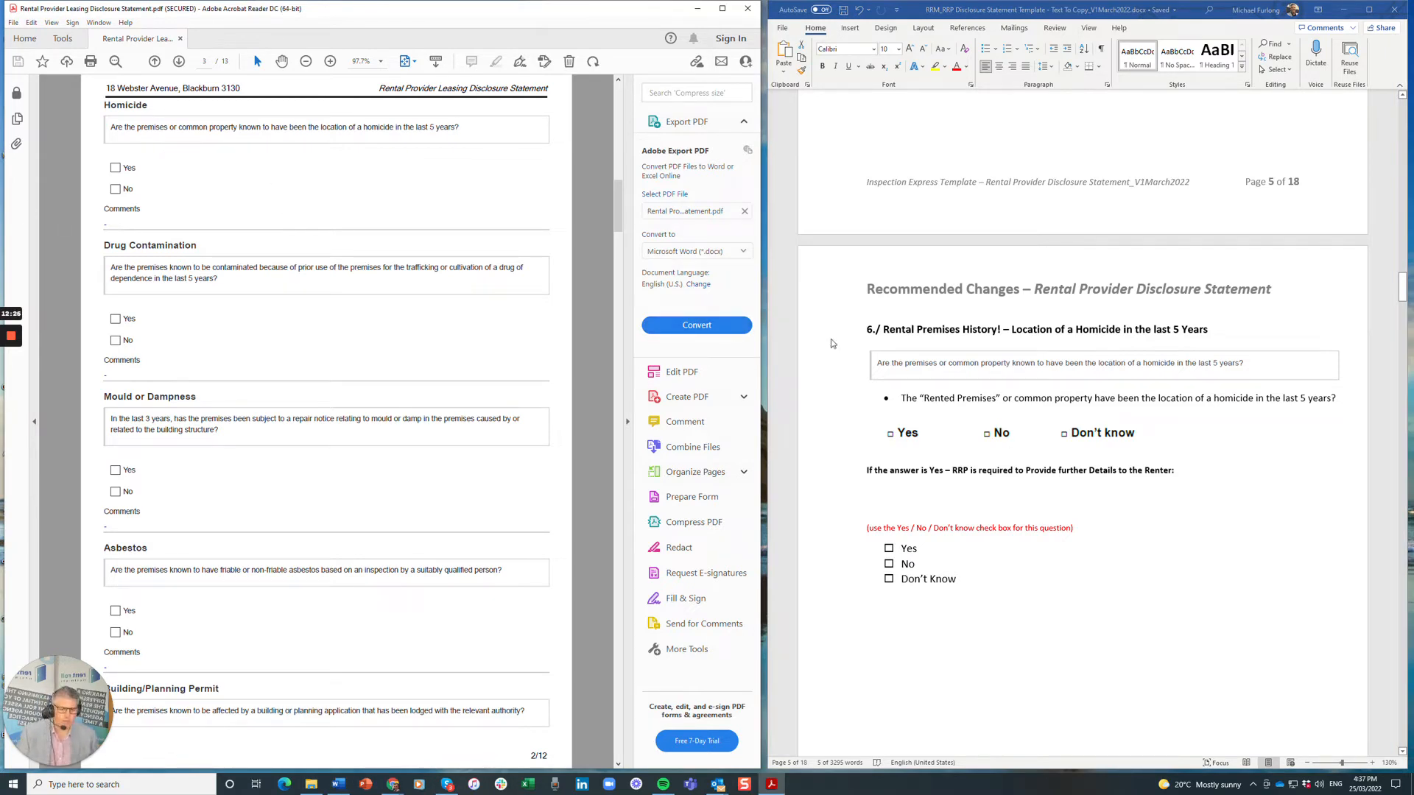
Highlight "Rental Premises History!" in section 6's heading and the matching Homicide heading in the PDF.
{"action": "left_click", "coordinate": [888, 334]}
{"action": "left_click_drag", "start_coordinate": [883, 330], "coordinate": [1003, 330]}
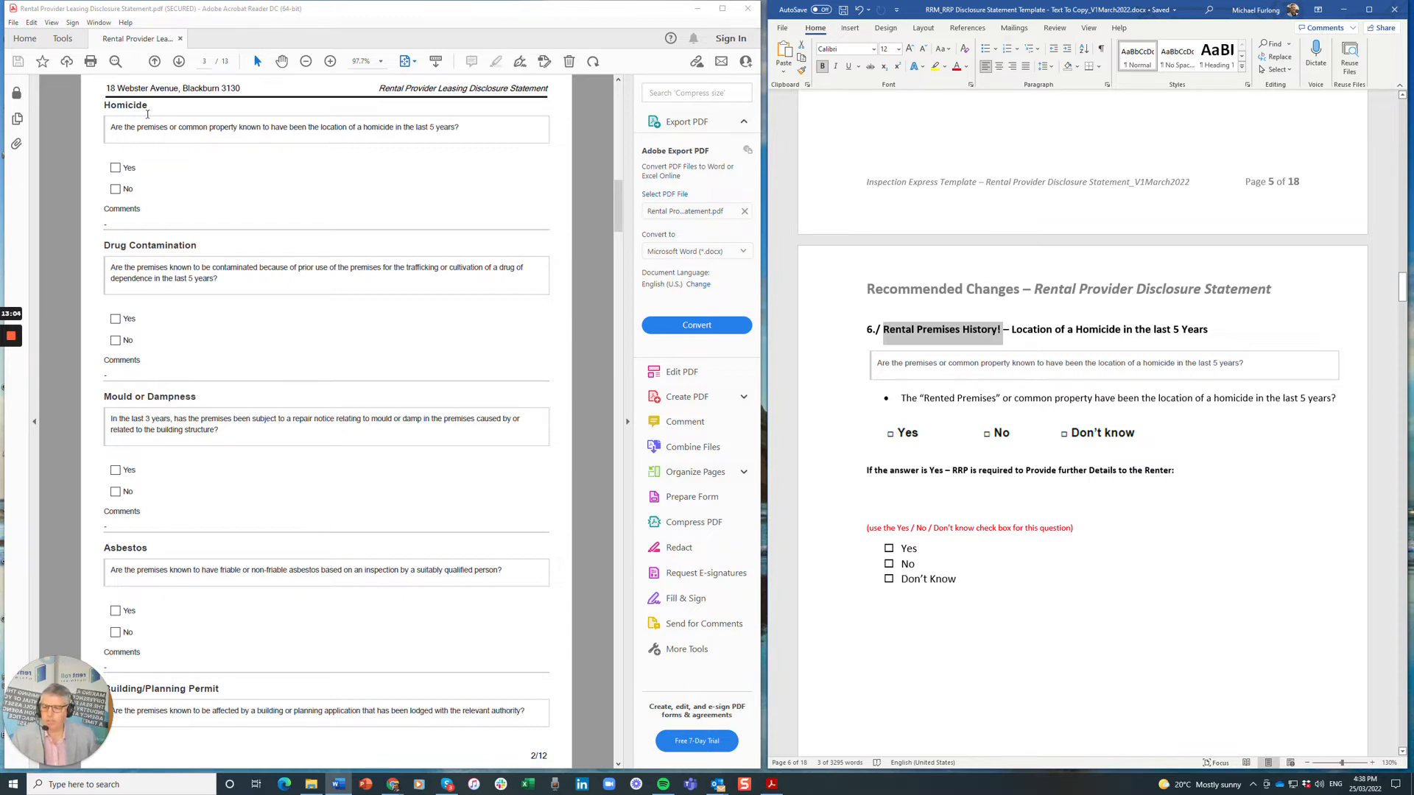
{"action": "left_click_drag", "start_coordinate": [149, 106], "coordinate": [98, 104]}
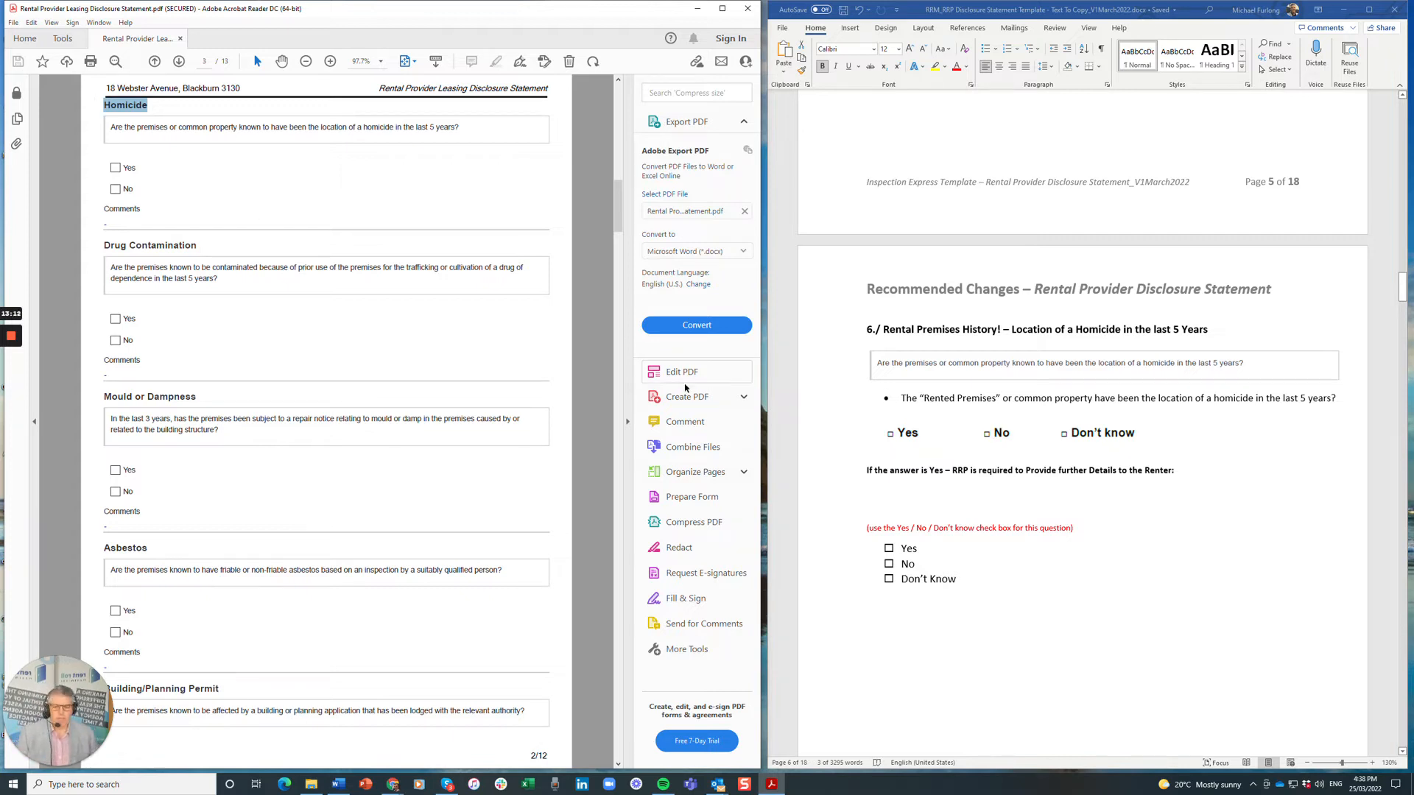
{"action": "left_click", "coordinate": [126, 168]}
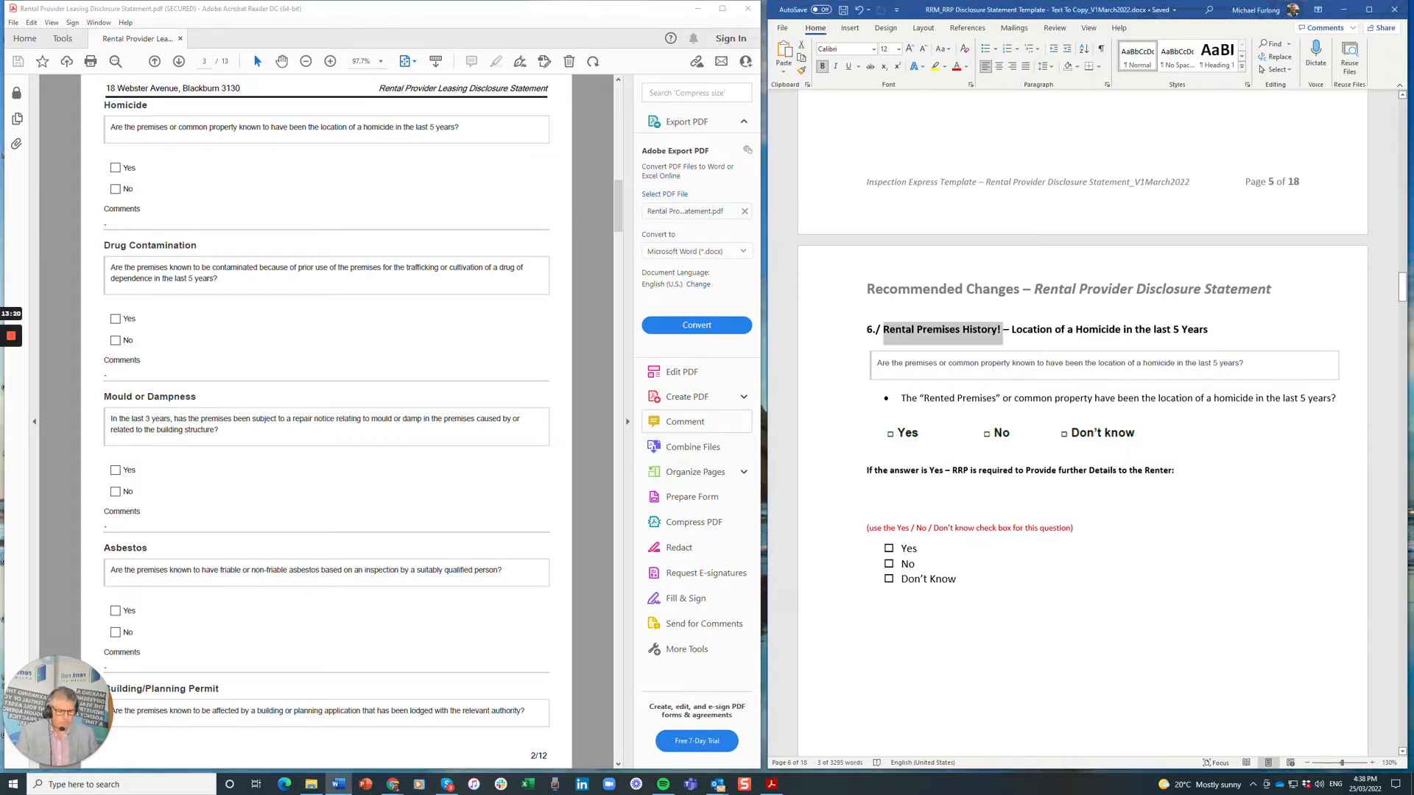
Highlight section 6's Yes / No / Don't Know options and its further-details line, and compare them with the PDF's Comments label under Homicide.
{"action": "left_click_drag", "start_coordinate": [902, 548], "coordinate": [965, 583]}
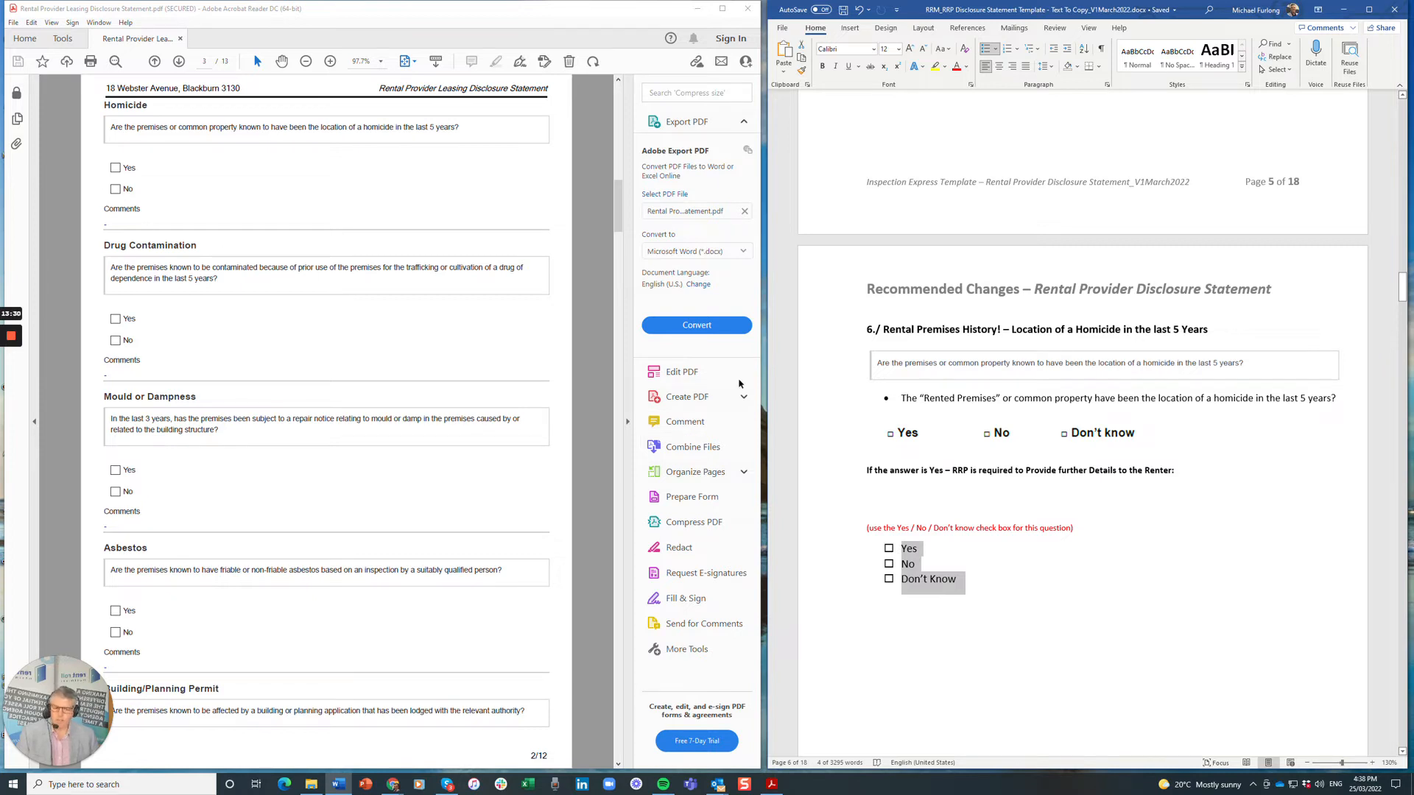
{"action": "left_click_drag", "start_coordinate": [868, 470], "coordinate": [1174, 471]}
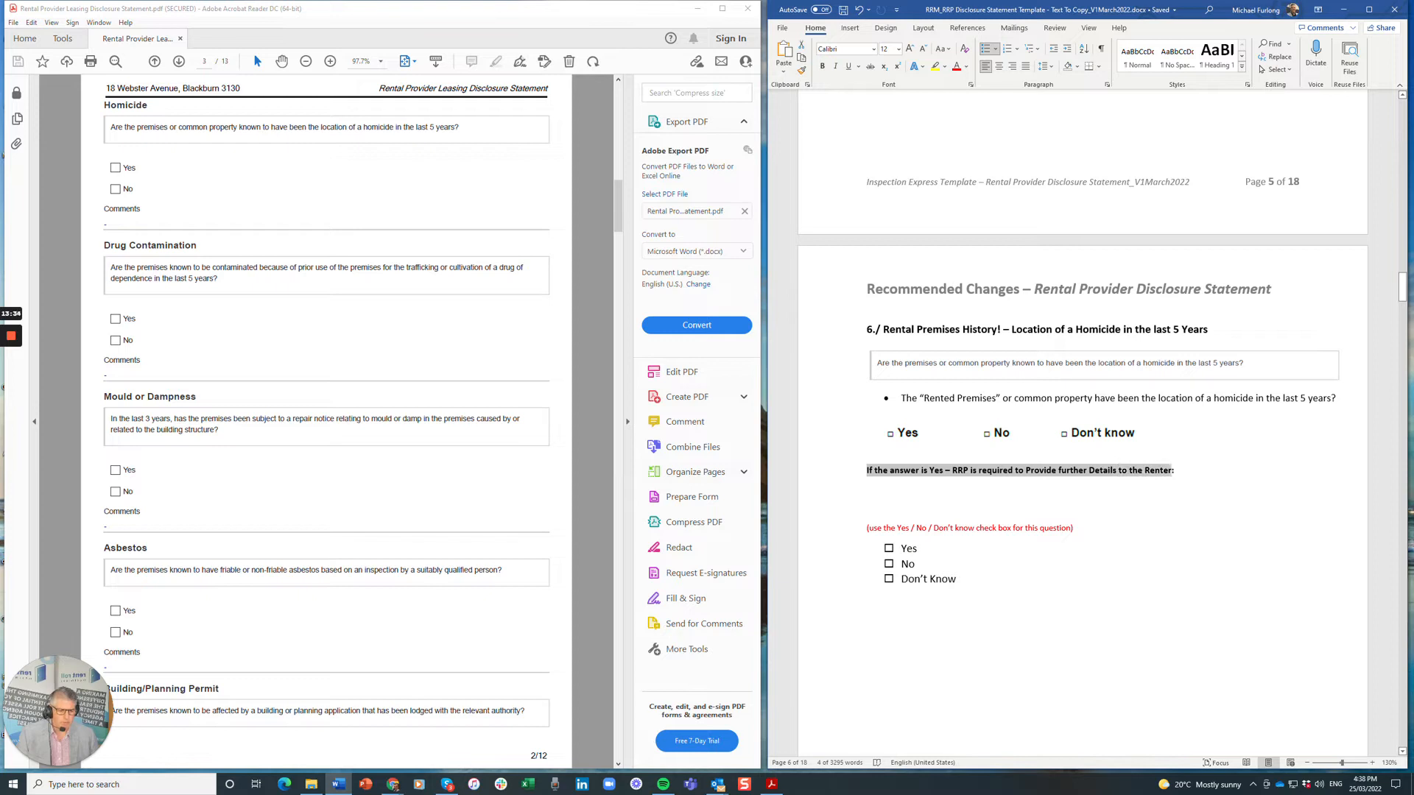
{"action": "left_click_drag", "start_coordinate": [105, 208], "coordinate": [141, 209]}
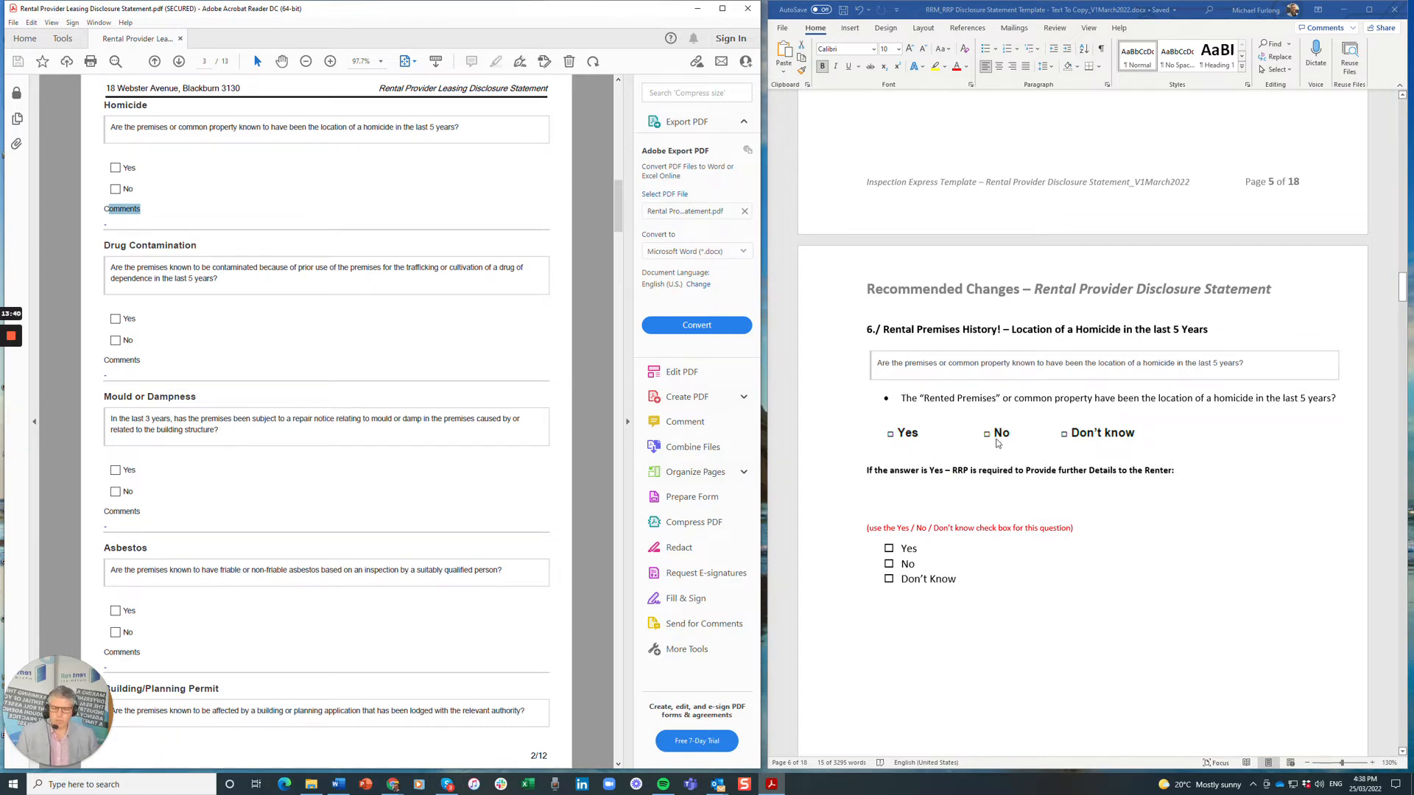
Find the rental minimum standards section in both documents and highlight the PDF's whole Minimum Standards section.
{"action": "scroll", "coordinate": [993, 444], "scroll_direction": "down", "scroll_amount": 3}
{"action": "scroll", "coordinate": [993, 444], "scroll_direction": "down", "scroll_amount": 10}
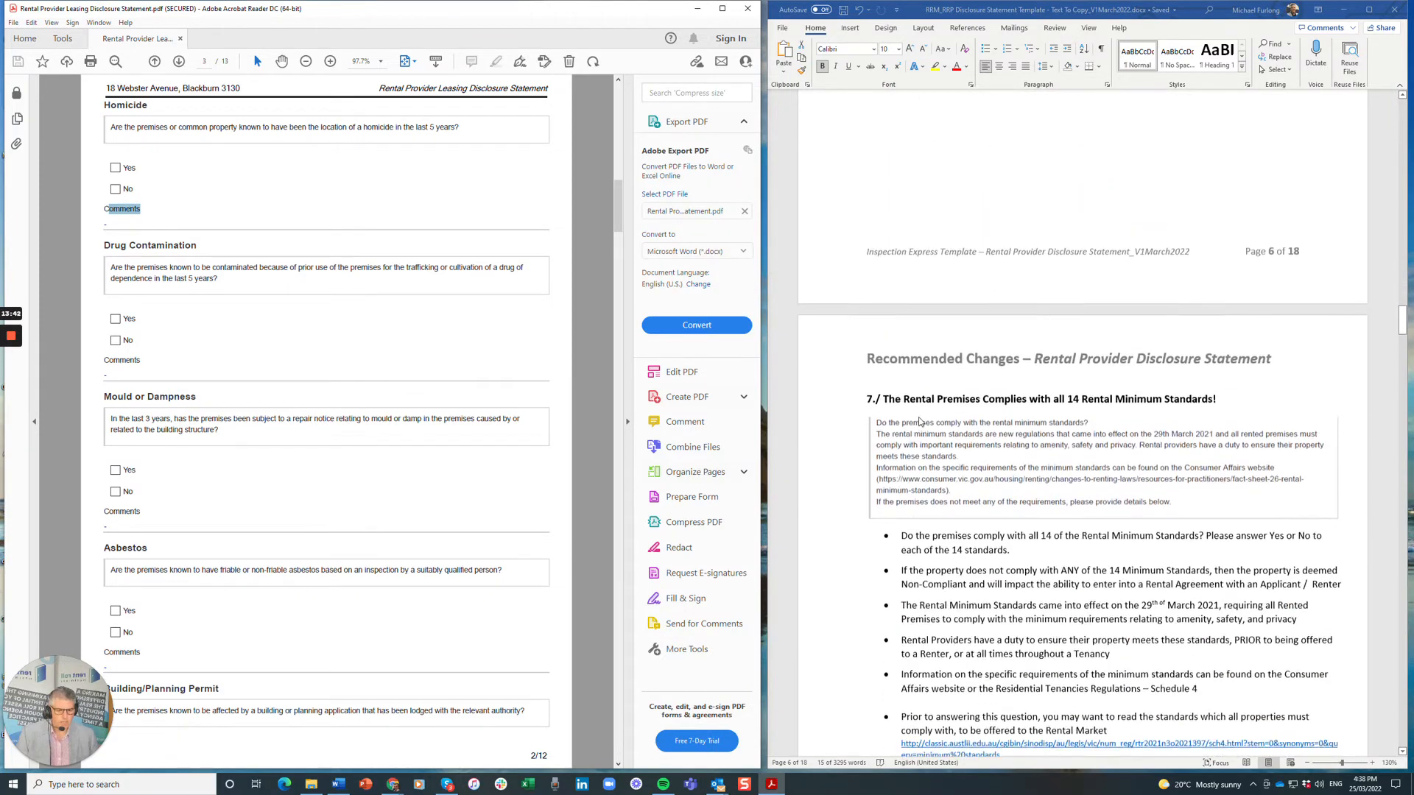
{"action": "scroll", "coordinate": [931, 368], "scroll_direction": "down", "scroll_amount": 3}
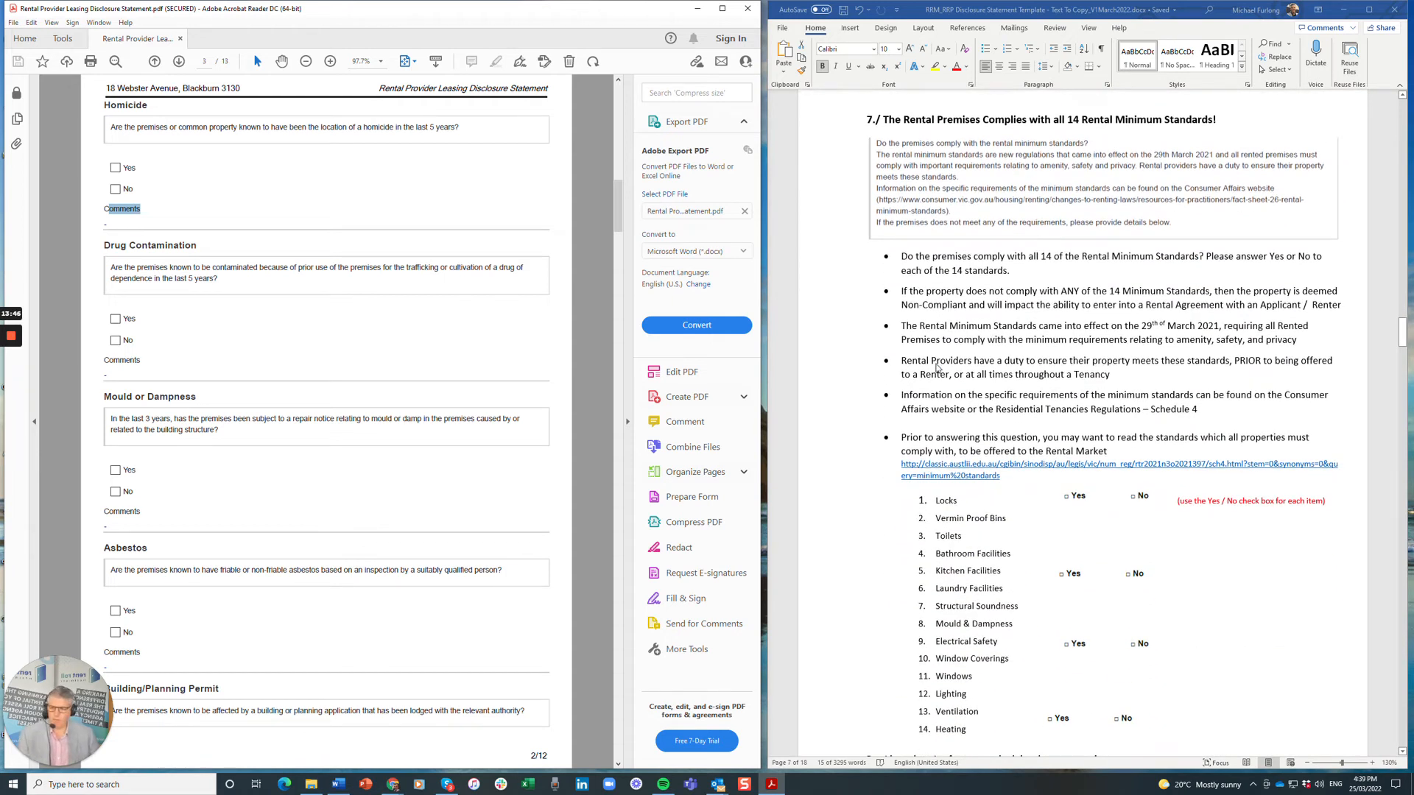
{"action": "scroll", "coordinate": [254, 366], "scroll_direction": "down", "scroll_amount": 10}
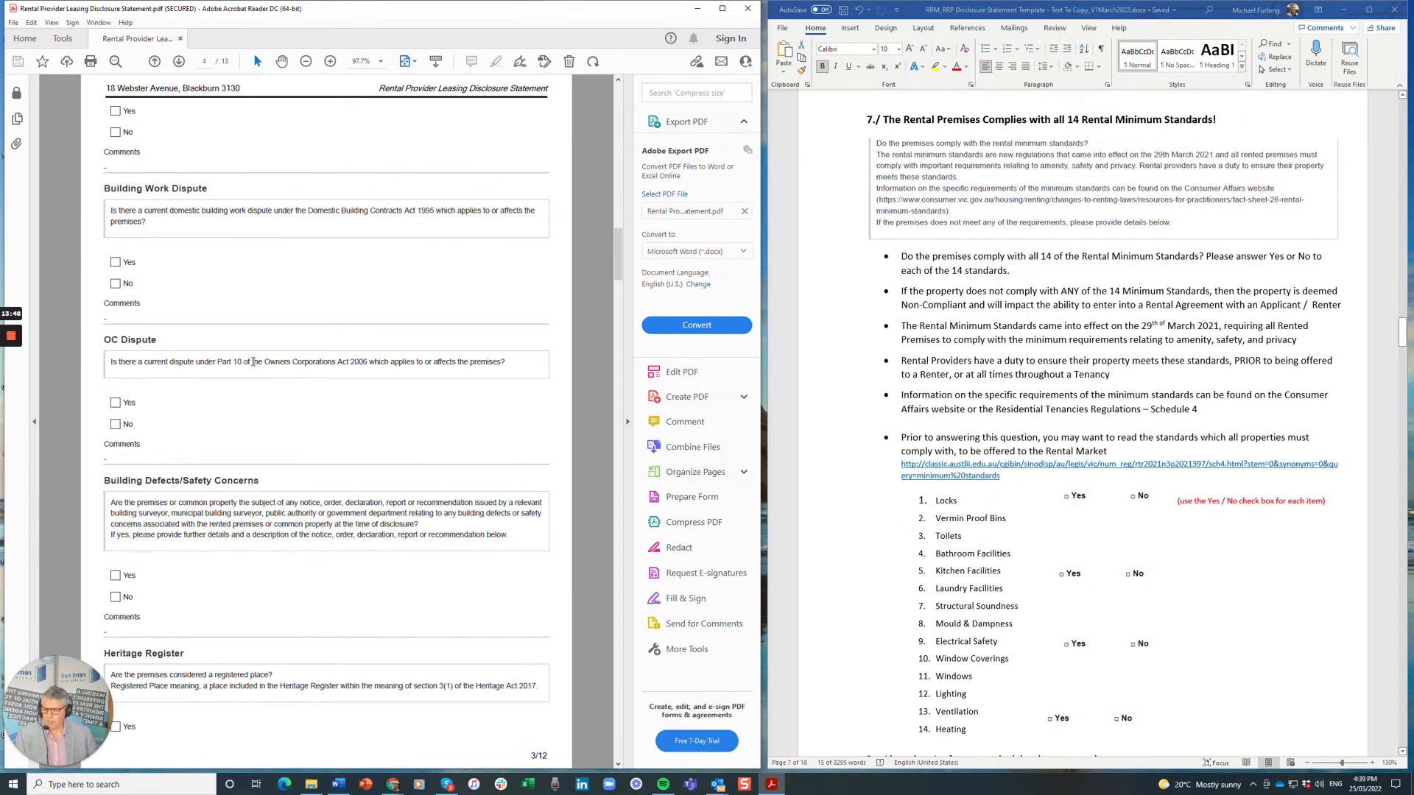
{"action": "scroll", "coordinate": [254, 362], "scroll_direction": "down", "scroll_amount": 10}
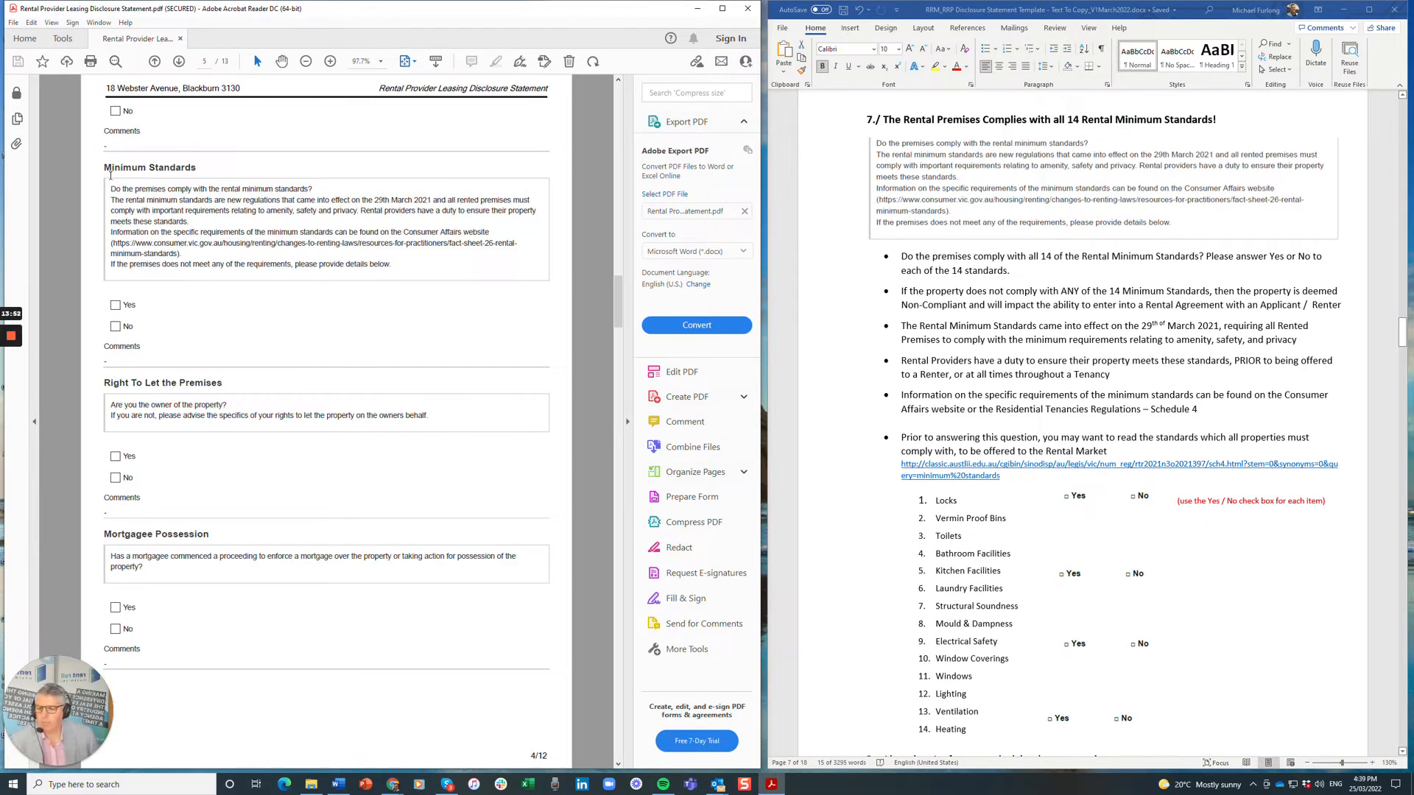
{"action": "left_click_drag", "start_coordinate": [111, 175], "coordinate": [349, 329]}
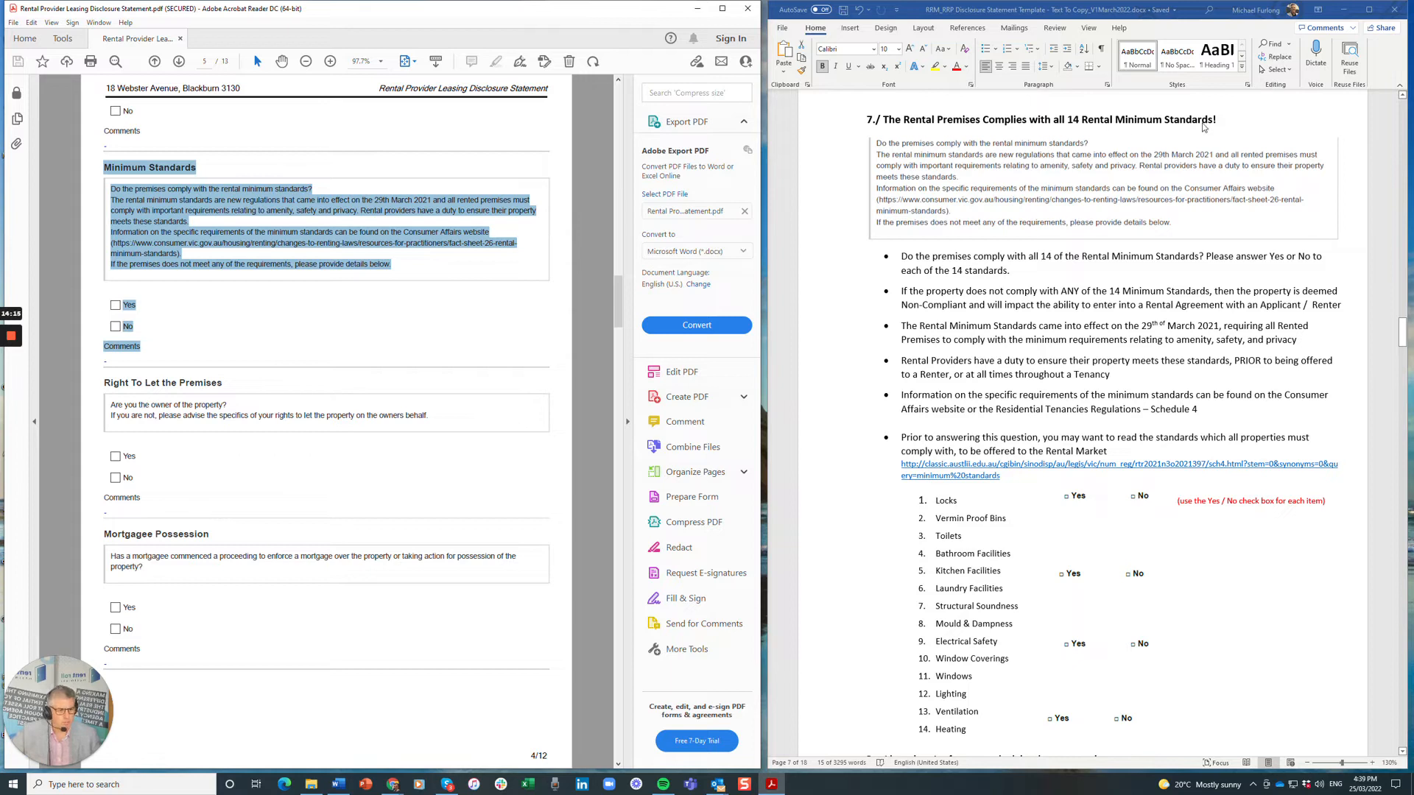
Highlight the PDF's opening minimum standards lines and section 7's wording on failing to comply with ANY standard and being Non-Compliant.
{"action": "left_click", "coordinate": [225, 211]}
{"action": "left_click_drag", "start_coordinate": [119, 189], "coordinate": [211, 258]}
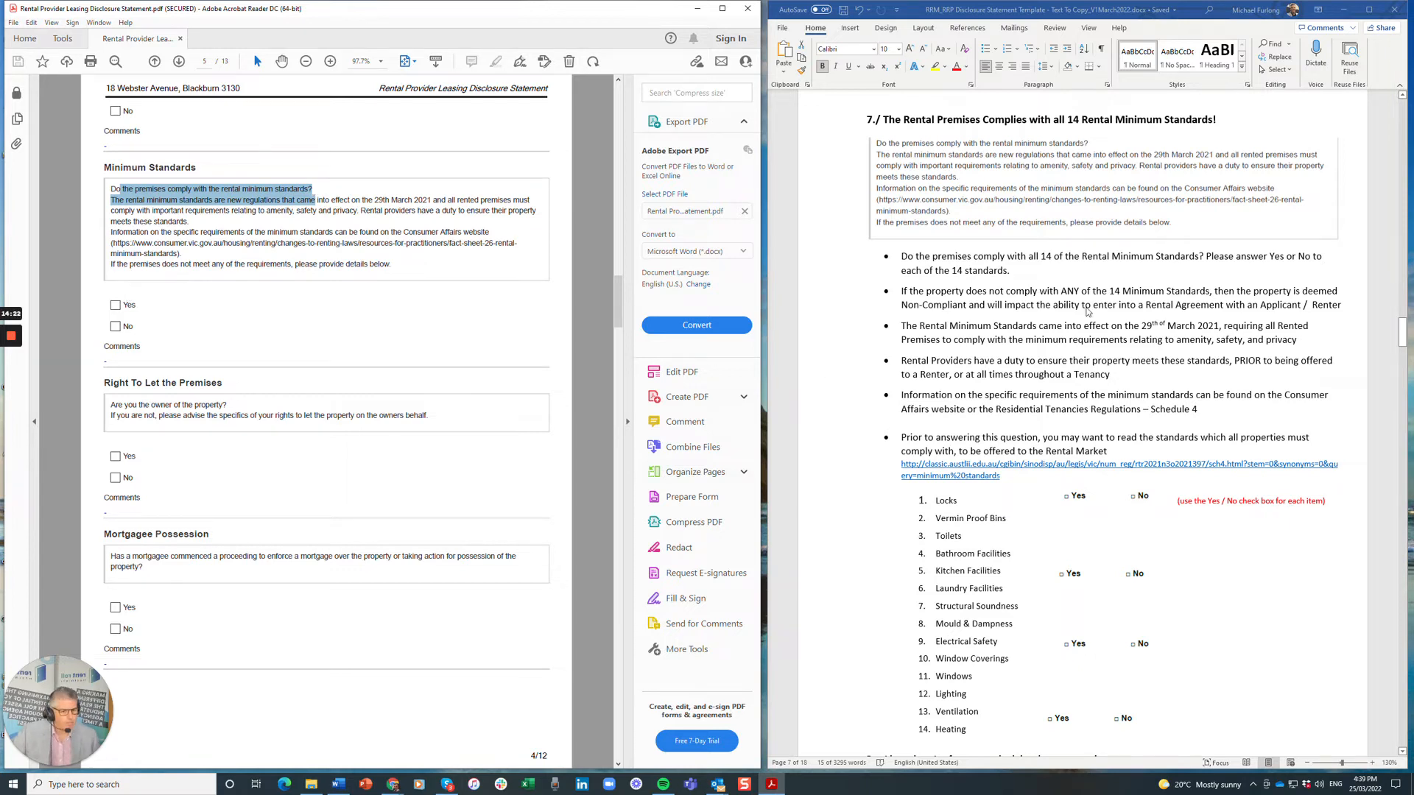
{"action": "left_click", "coordinate": [905, 295]}
{"action": "left_click_drag", "start_coordinate": [901, 290], "coordinate": [1108, 290]}
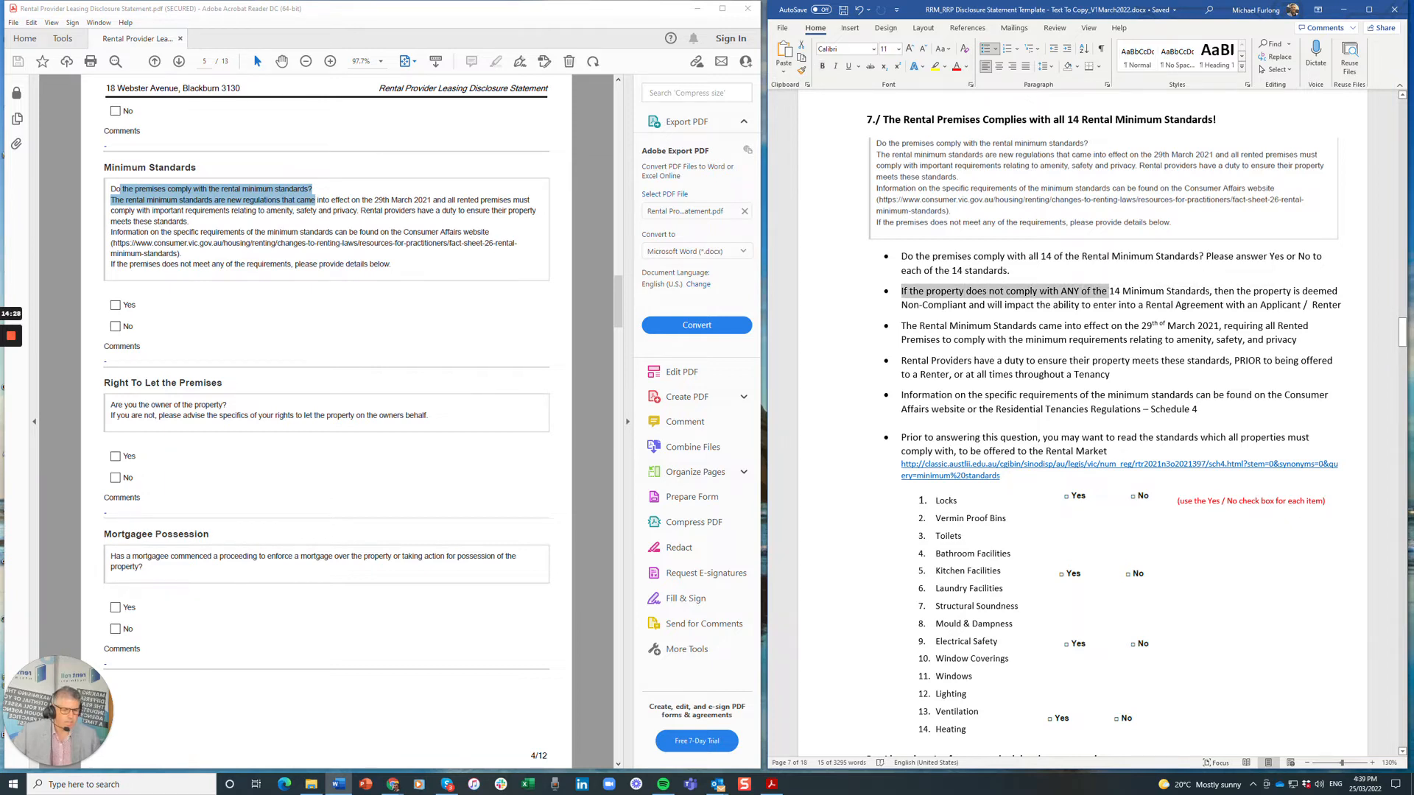
{"action": "left_click_drag", "start_coordinate": [901, 305], "coordinate": [942, 304]}
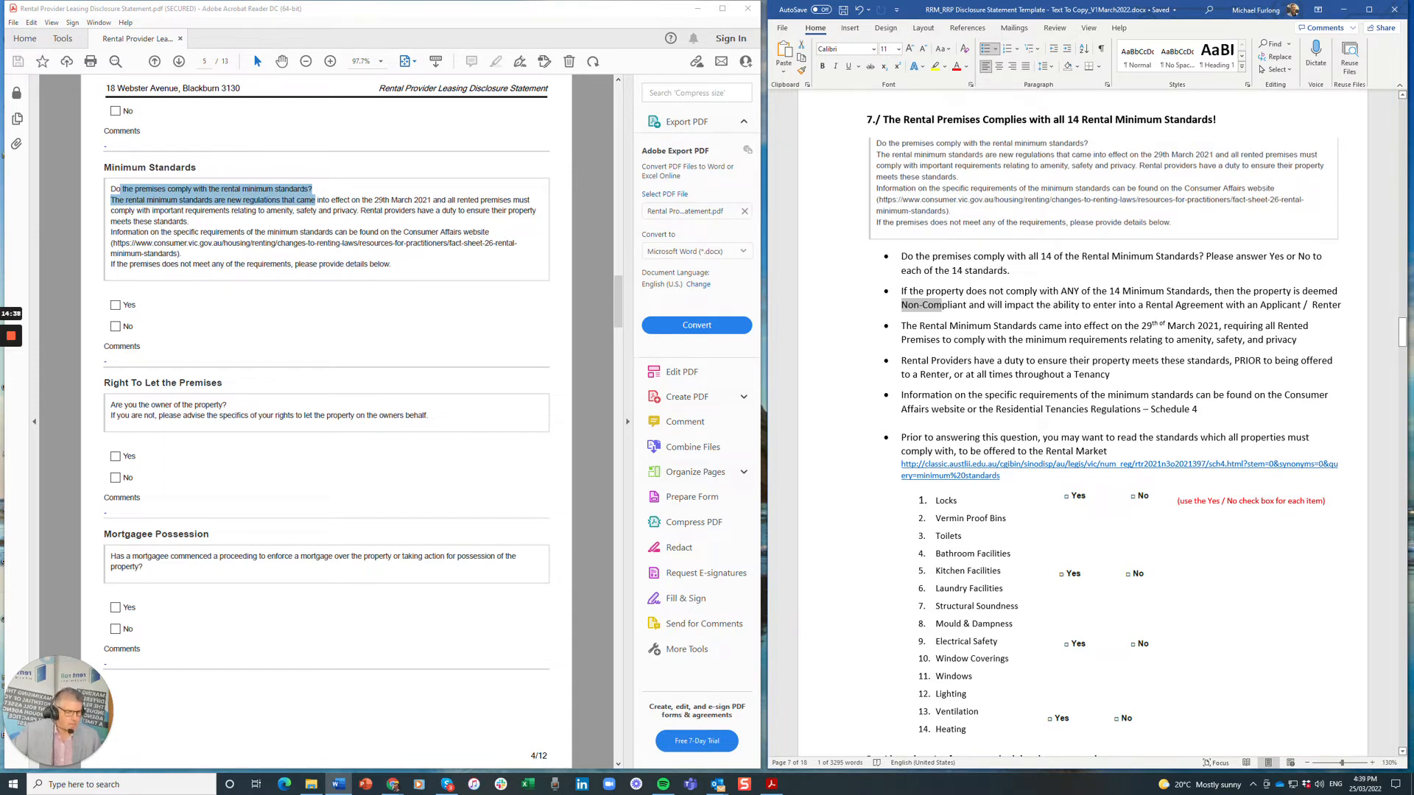
Replace the superscript "of" in section 7's date "29th of March 2021" with normal-sized text and save the document.
{"action": "left_click", "coordinate": [1164, 325]}
{"action": "key", "text": "BackSpace"}
{"action": "key", "text": "BackSpace"}
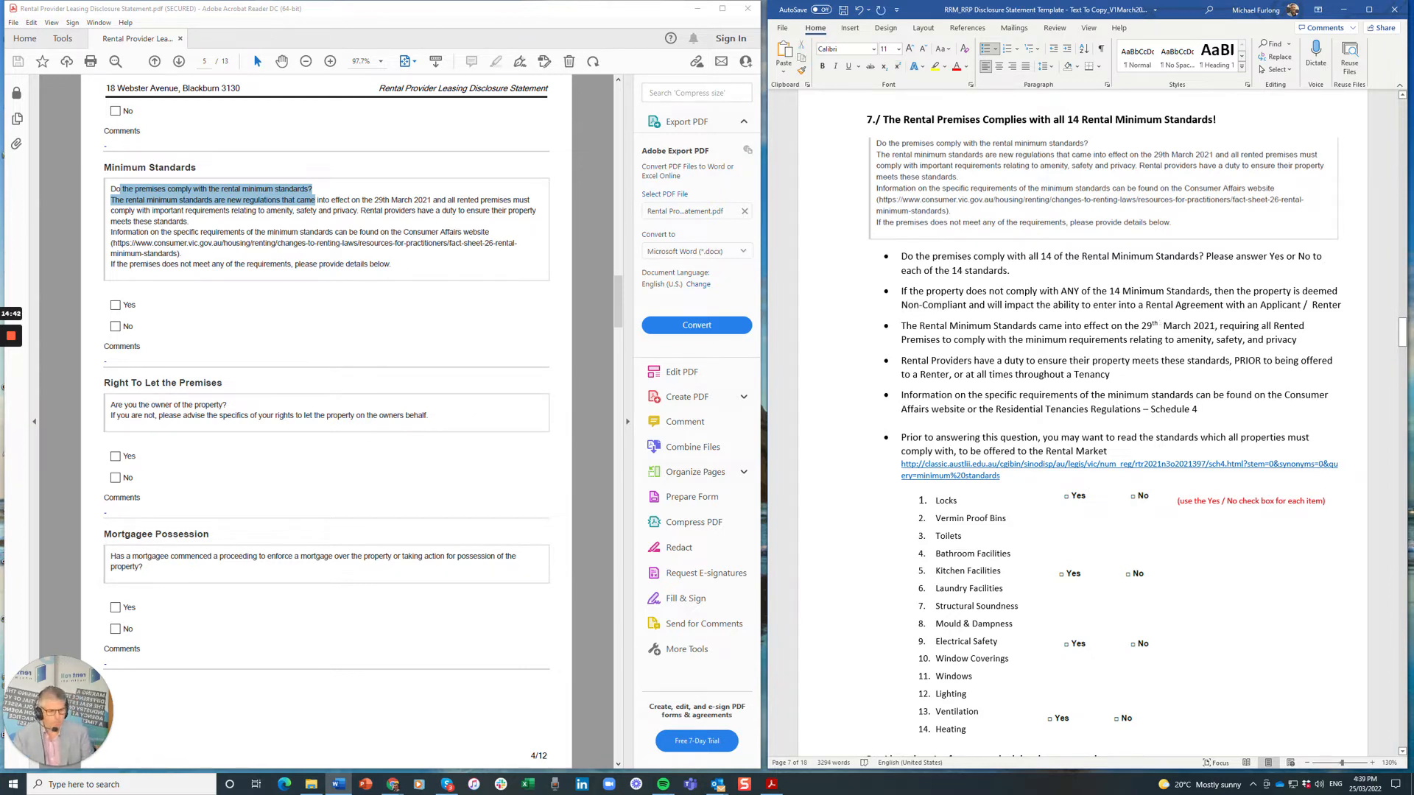
{"action": "type", "text": "of"}
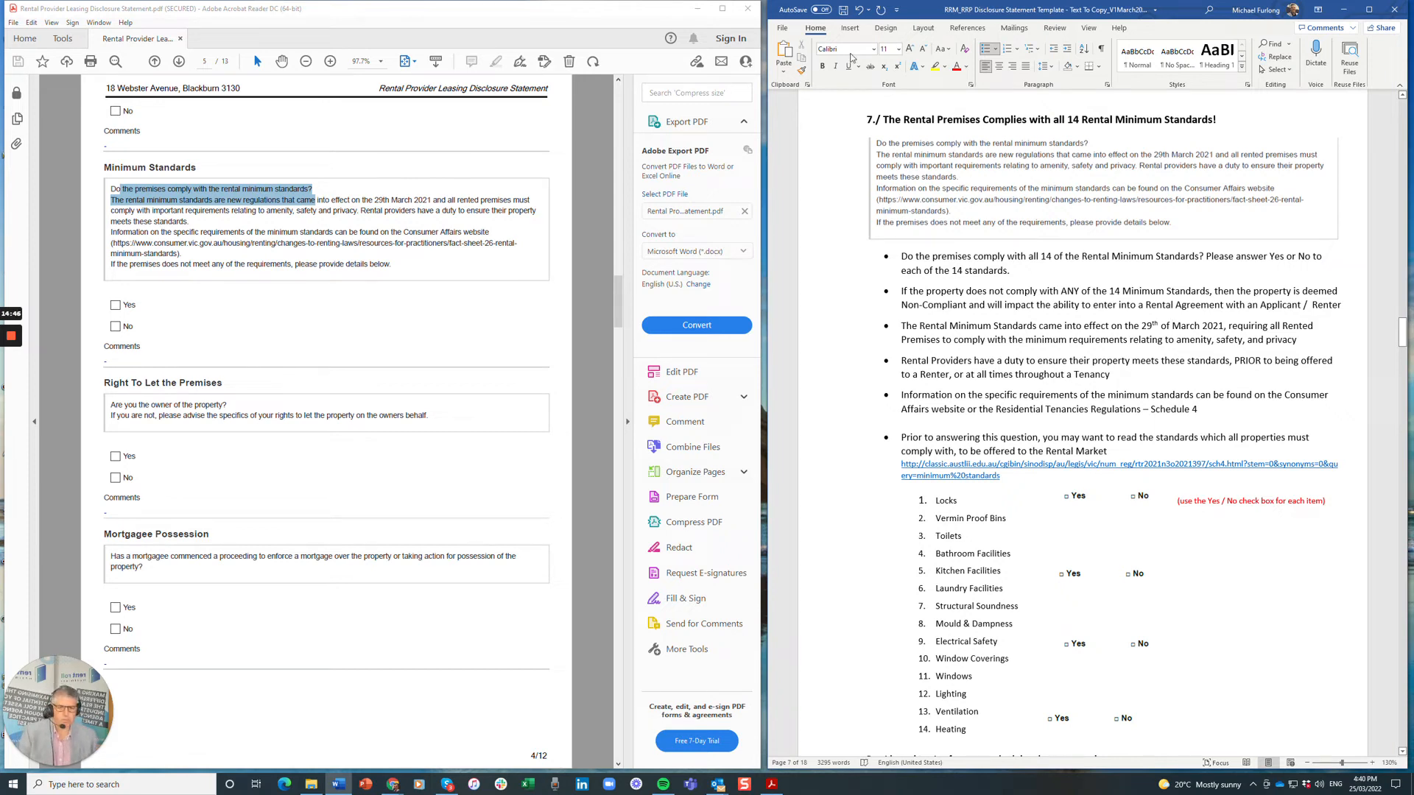
{"action": "left_click", "coordinate": [843, 11]}
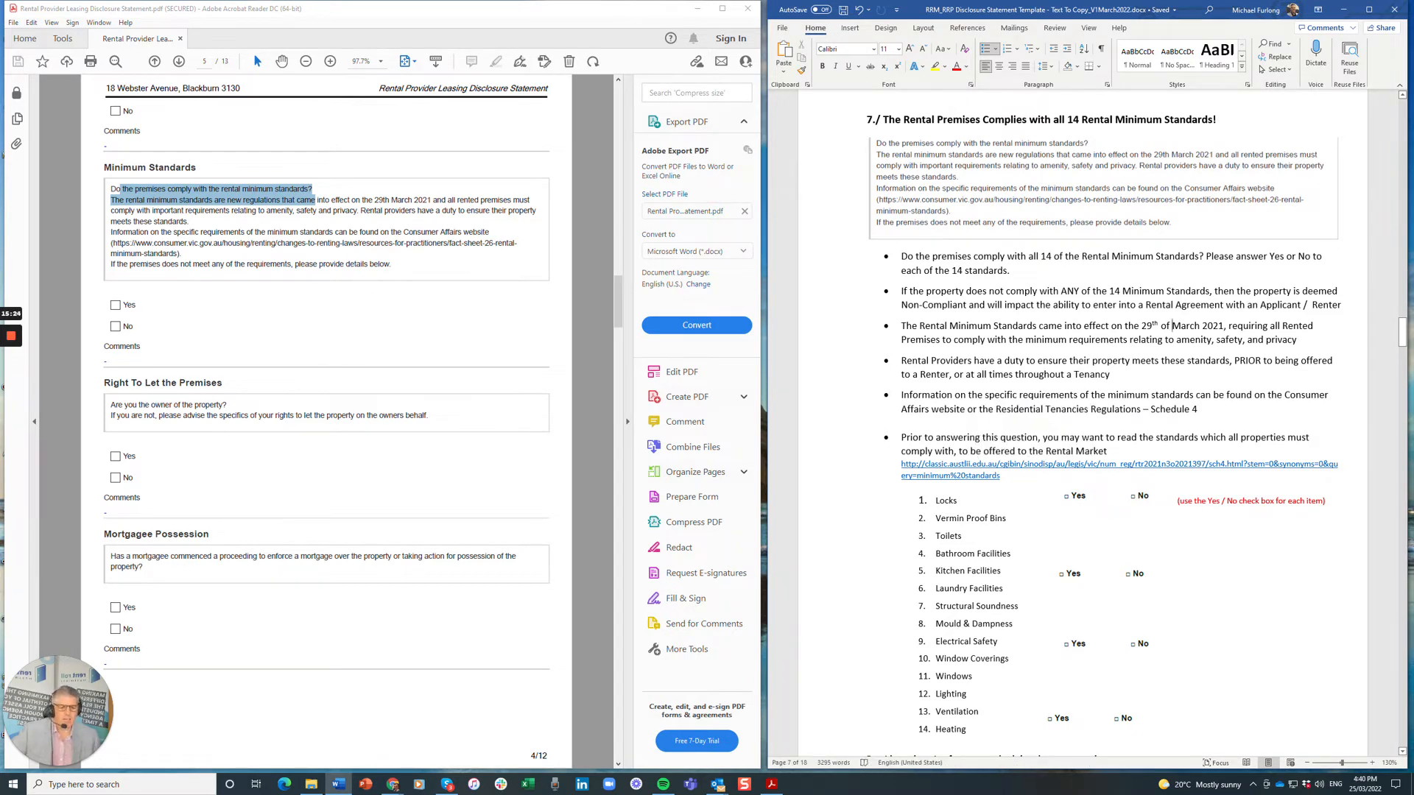
Select section 7's first Yes / No check-box pair, then highlight its first listed standards and the "Provide explanation for any standard that does not comply" line.
{"action": "scroll", "coordinate": [1082, 413], "scroll_direction": "down", "scroll_amount": 5}
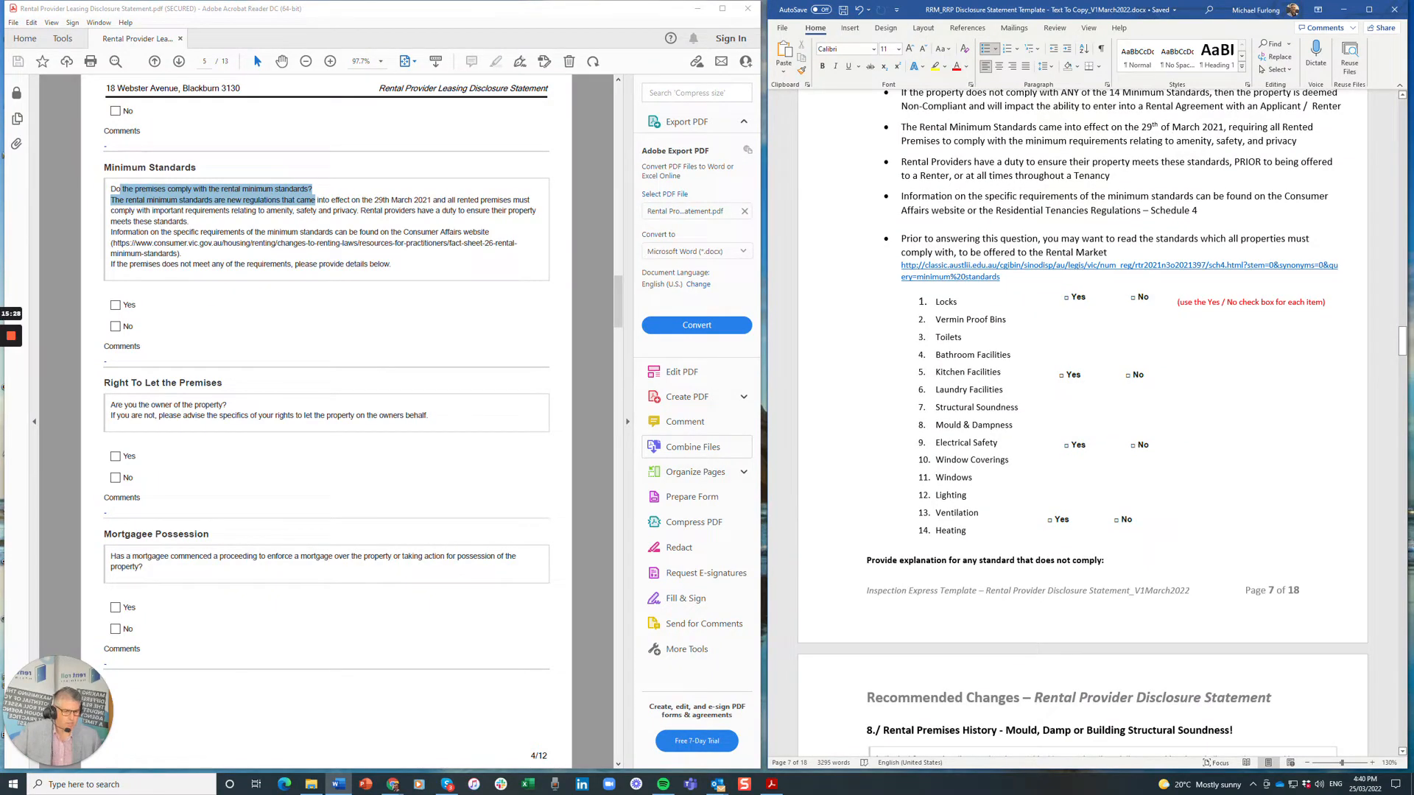
{"action": "left_click", "coordinate": [1104, 298]}
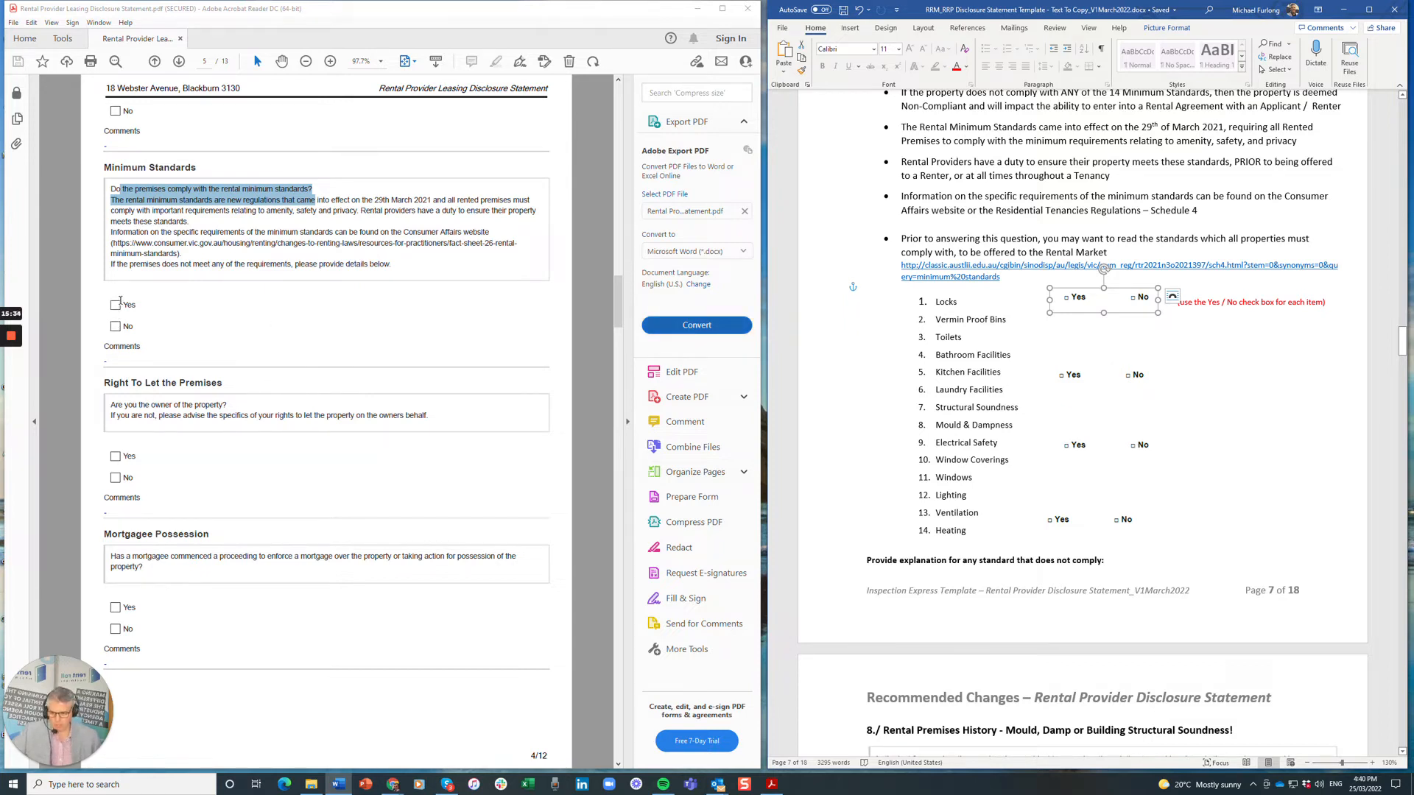
{"action": "left_click_drag", "start_coordinate": [935, 301], "coordinate": [976, 356]}
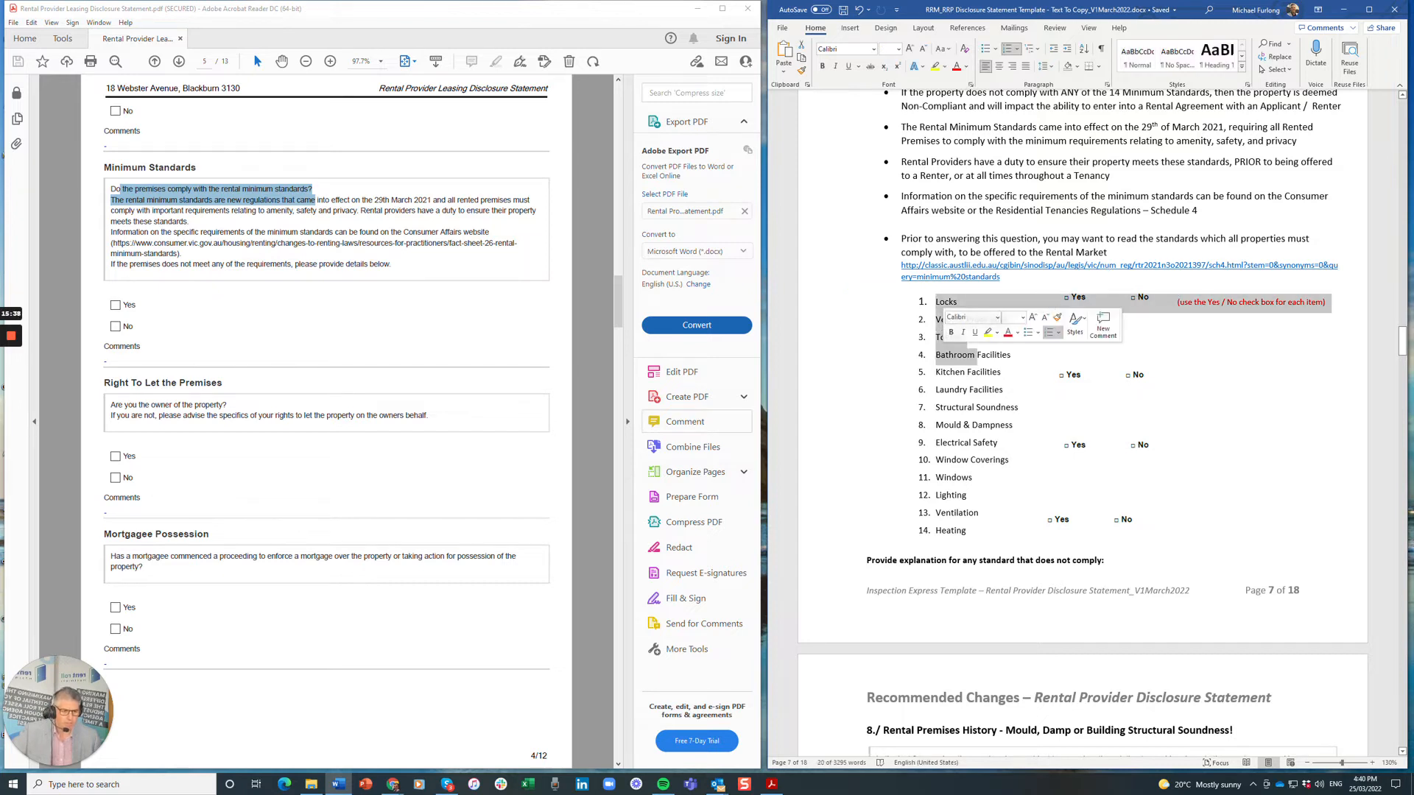
{"action": "left_click", "coordinate": [935, 319]}
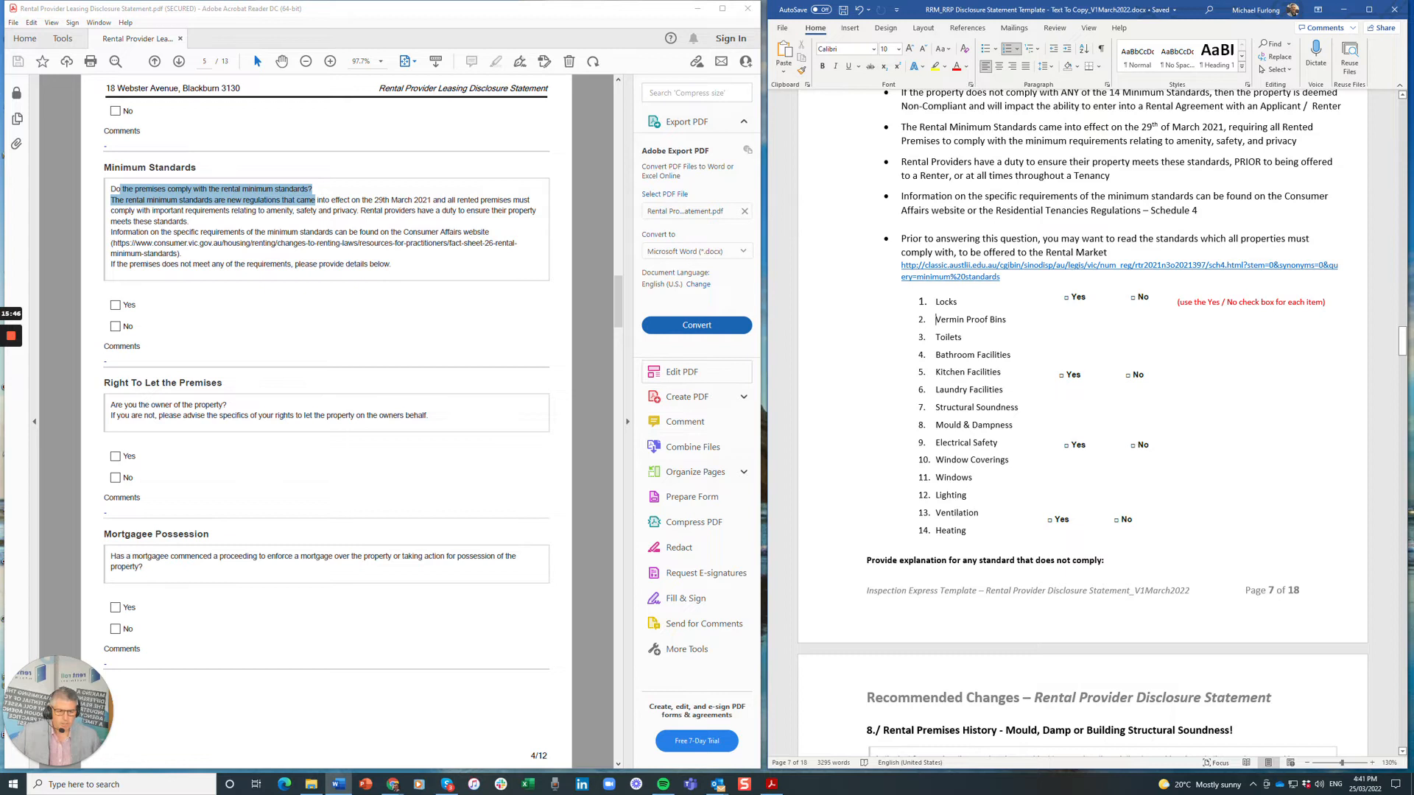
{"action": "left_click_drag", "start_coordinate": [866, 559], "coordinate": [1103, 560]}
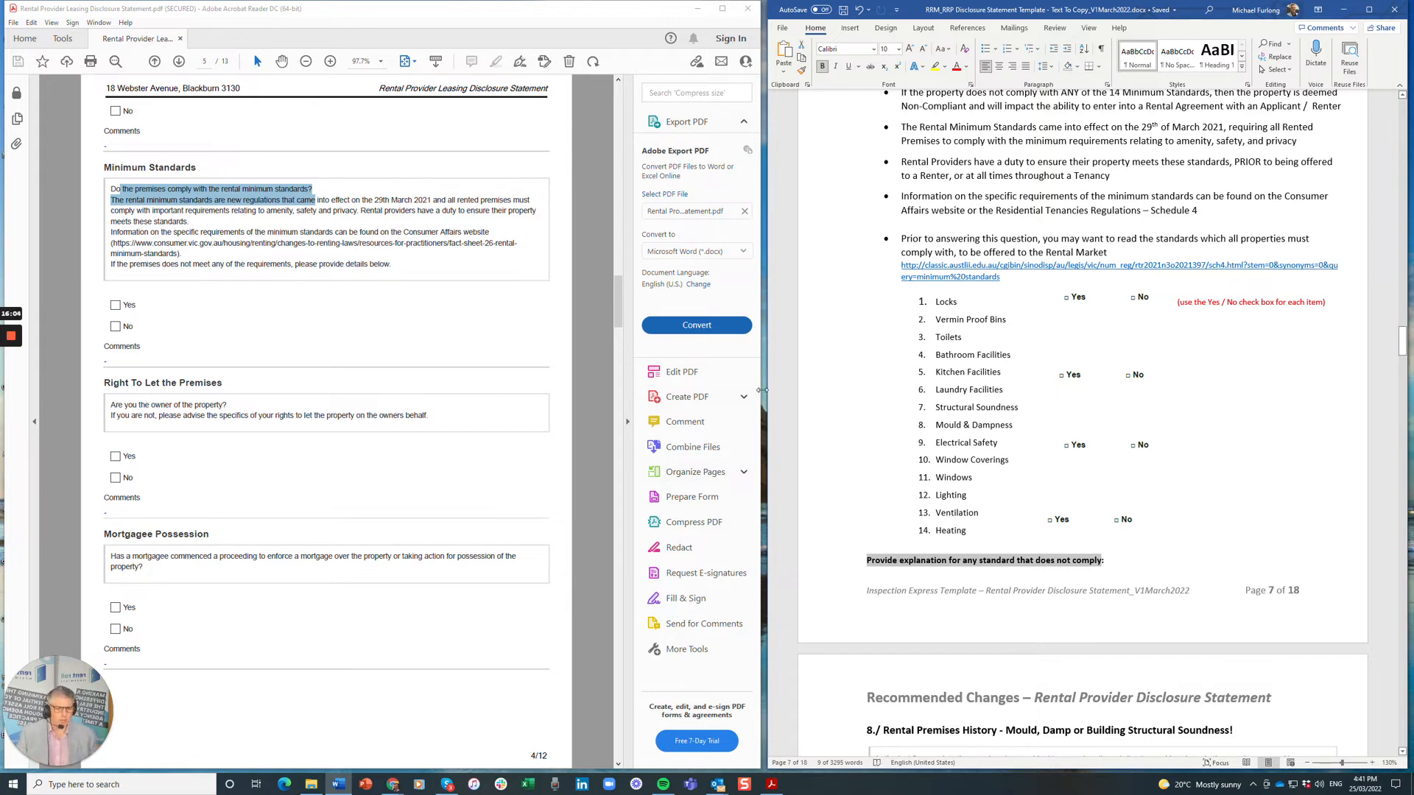
{"action": "scroll", "coordinate": [1031, 397], "scroll_direction": "up", "scroll_amount": 2}
{"action": "scroll", "coordinate": [1030, 398], "scroll_direction": "up", "scroll_amount": 1}
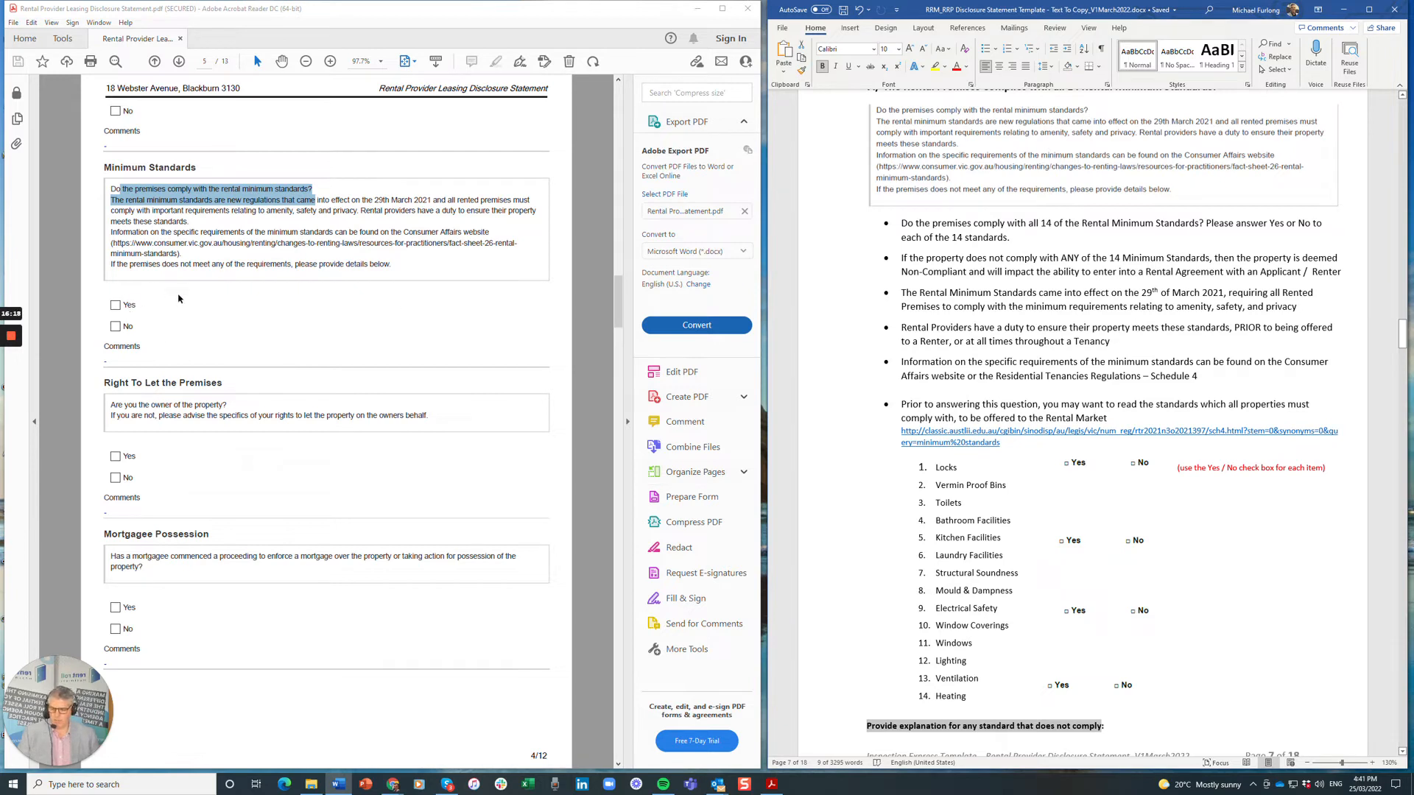
{"action": "left_click", "coordinate": [117, 304]}
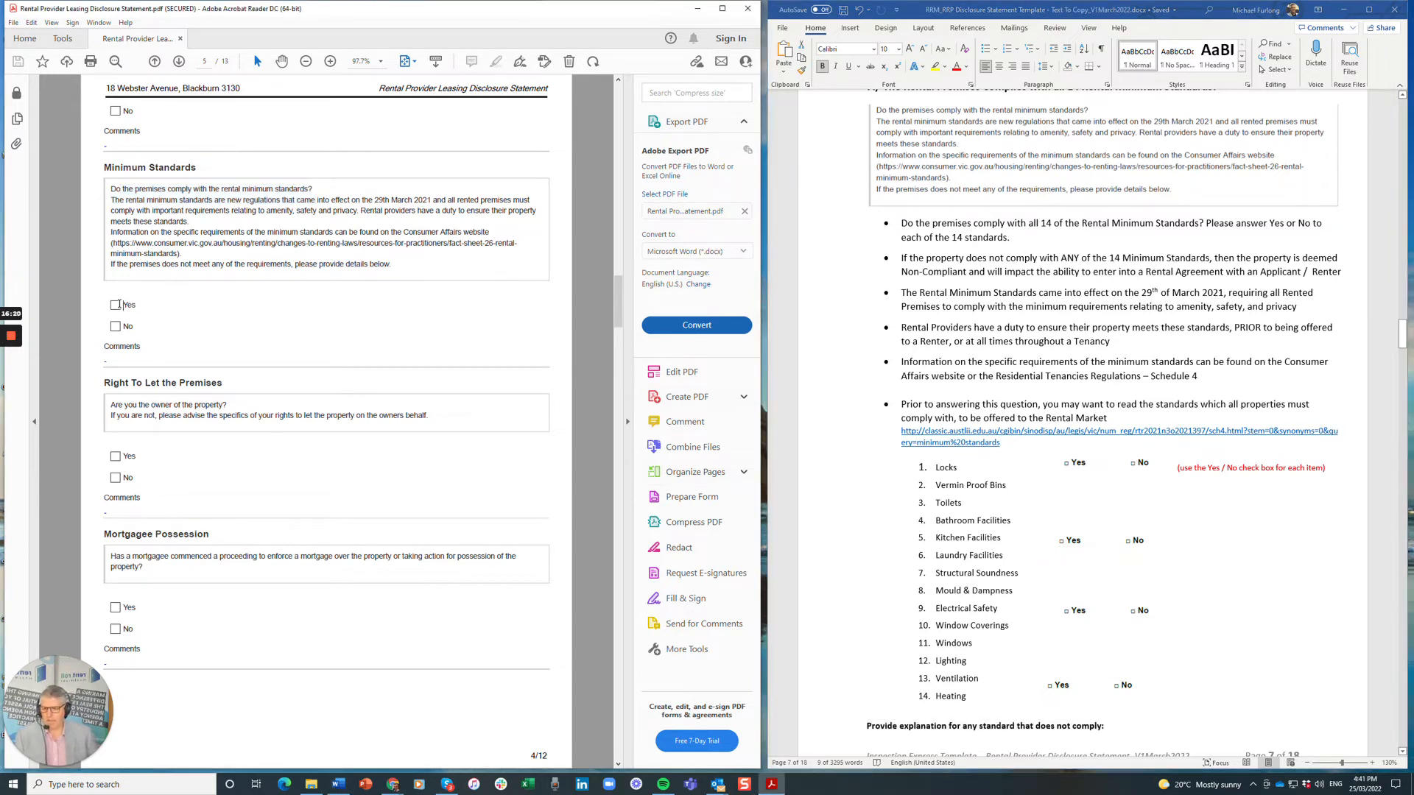
{"action": "left_click", "coordinate": [164, 245]}
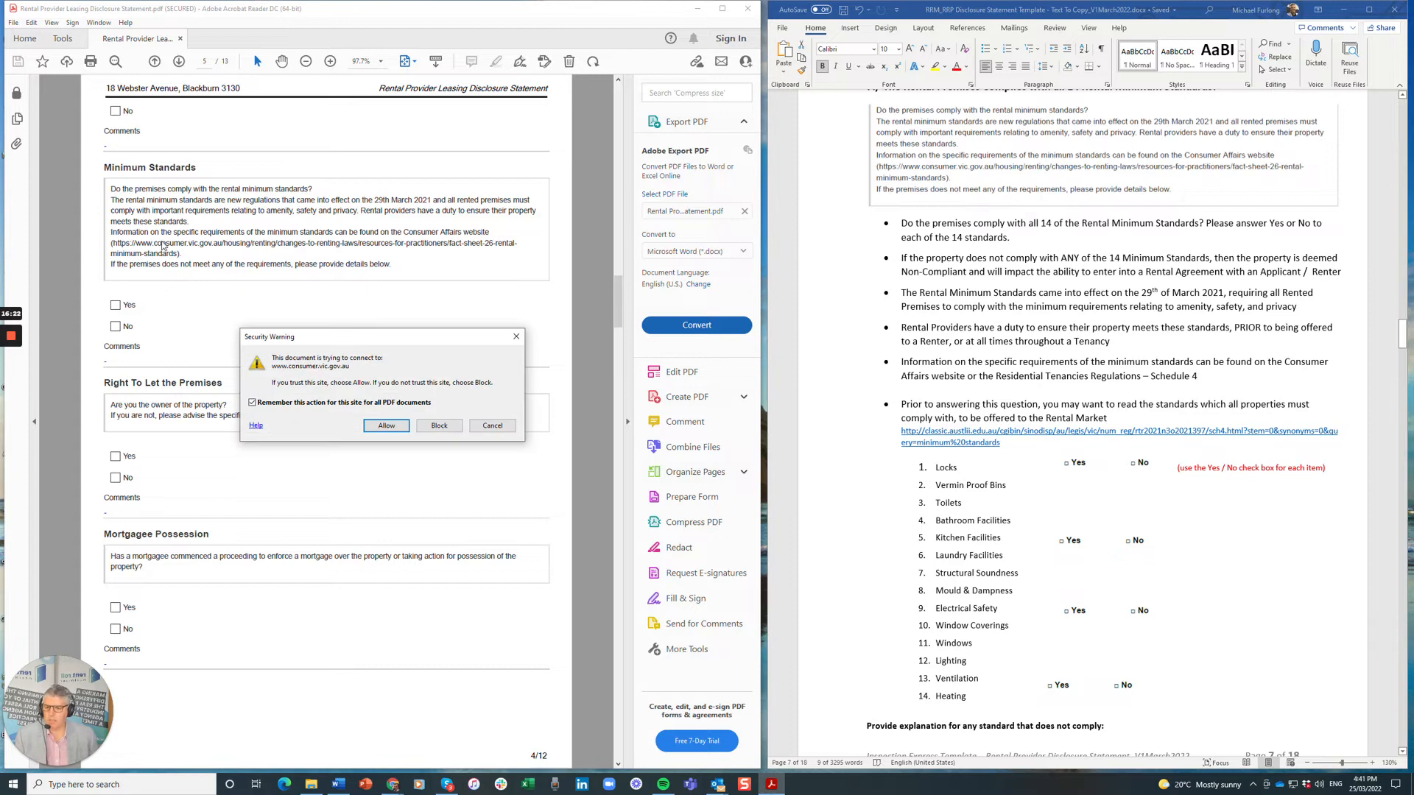
{"action": "left_click", "coordinate": [492, 426]}
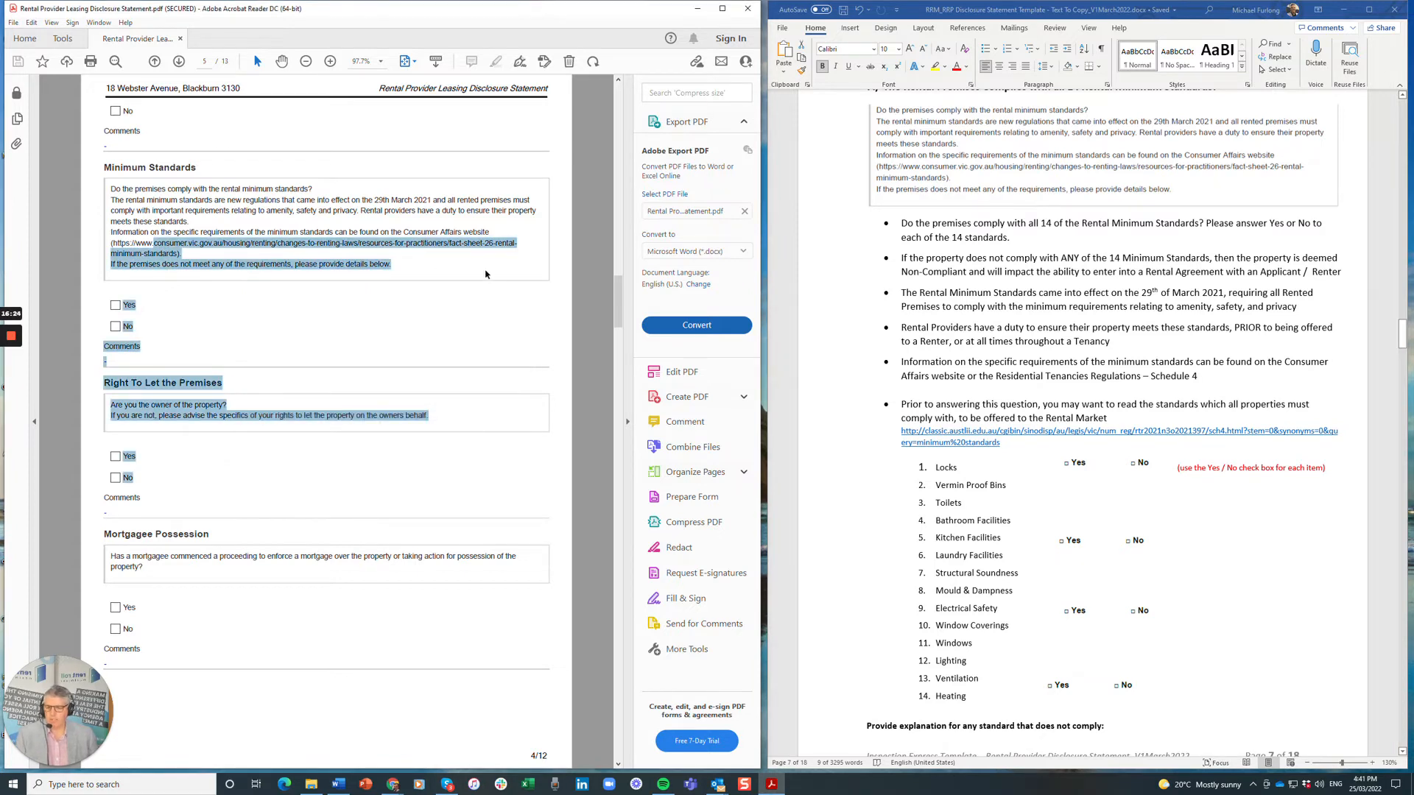
{"action": "left_click_drag", "start_coordinate": [224, 243], "coordinate": [134, 244]}
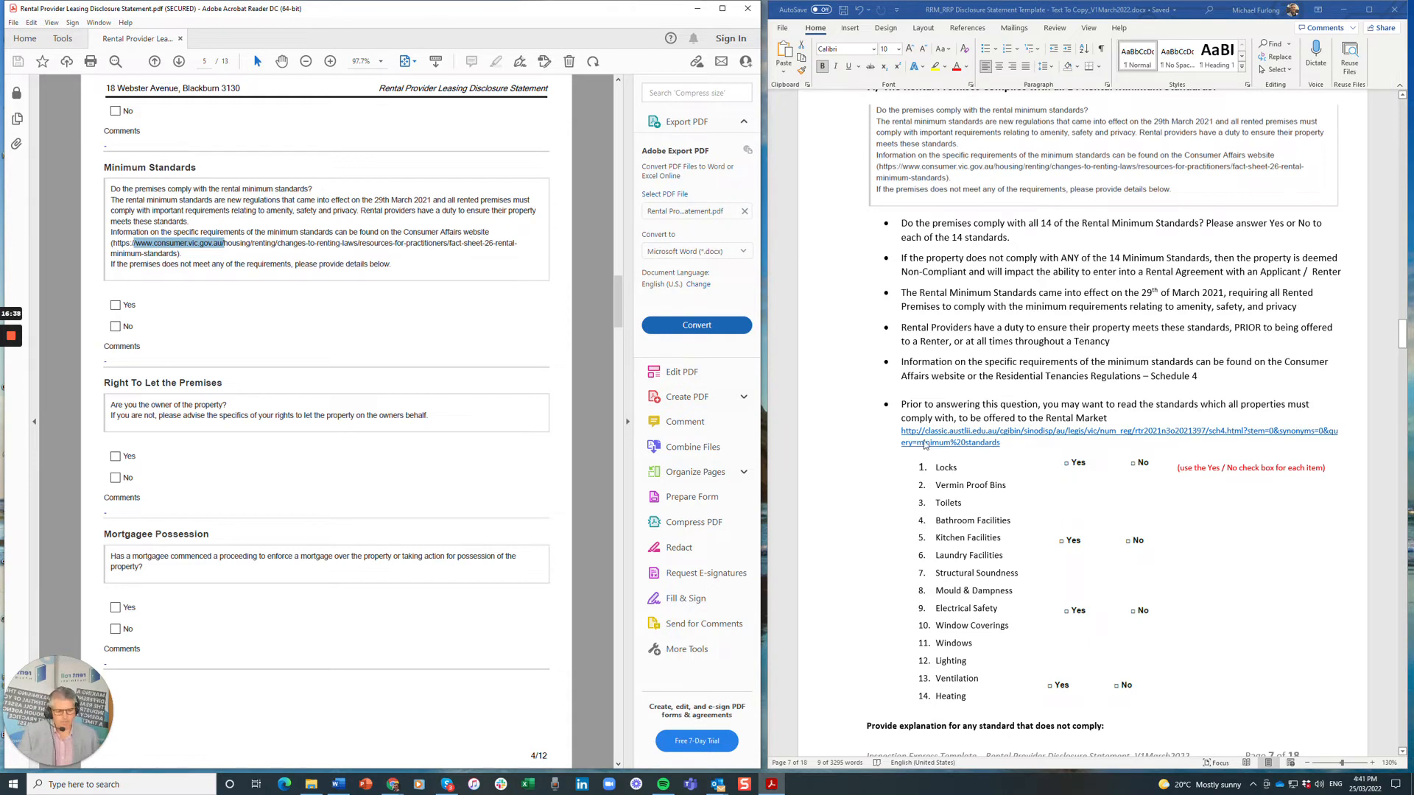
Find section 8 on mould, damp or building structural soundness in the Word document and the matching Mould or Dampness section in the PDF.
{"action": "scroll", "coordinate": [1036, 582], "scroll_direction": "down", "scroll_amount": 3}
{"action": "scroll", "coordinate": [1037, 577], "scroll_direction": "down", "scroll_amount": 1}
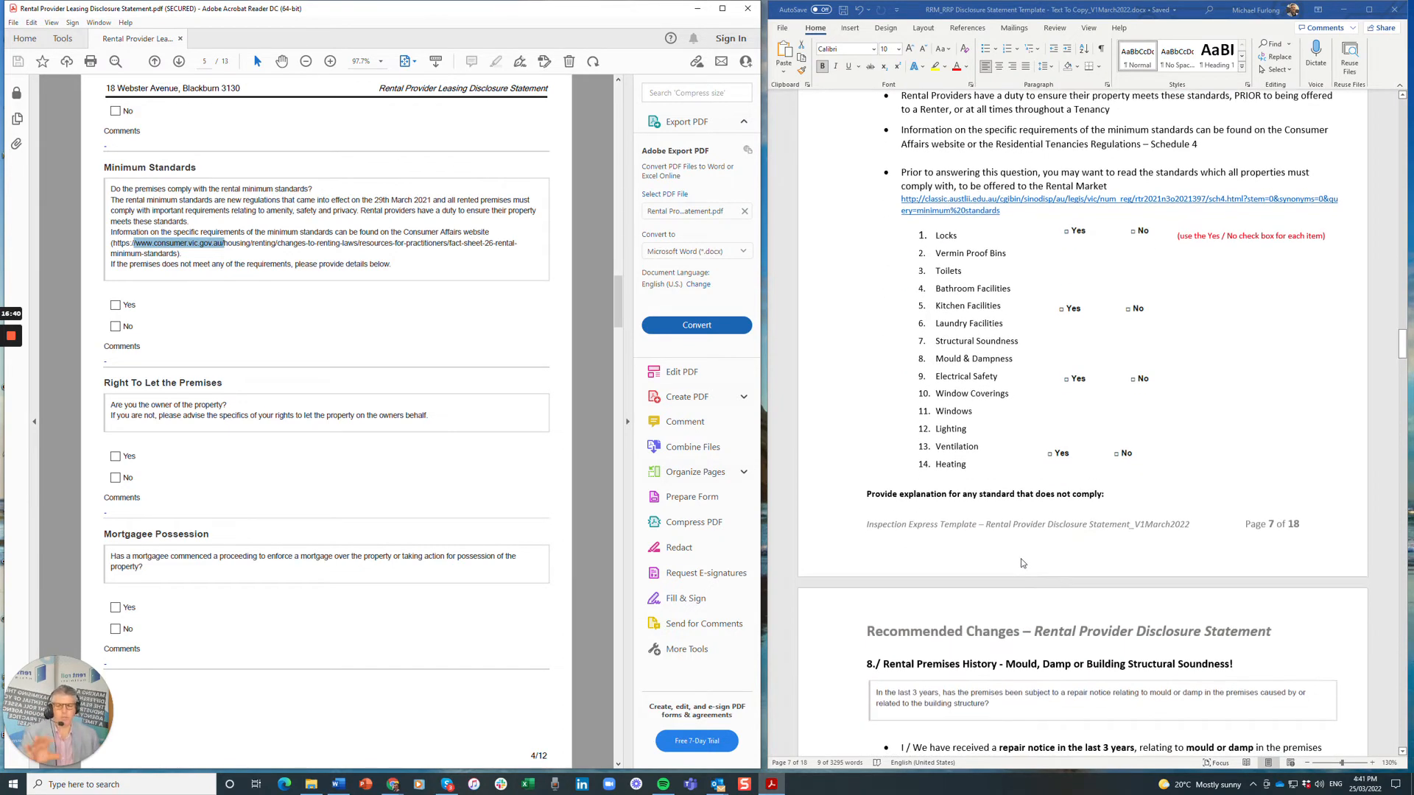
{"action": "scroll", "coordinate": [1020, 563], "scroll_direction": "down", "scroll_amount": 7}
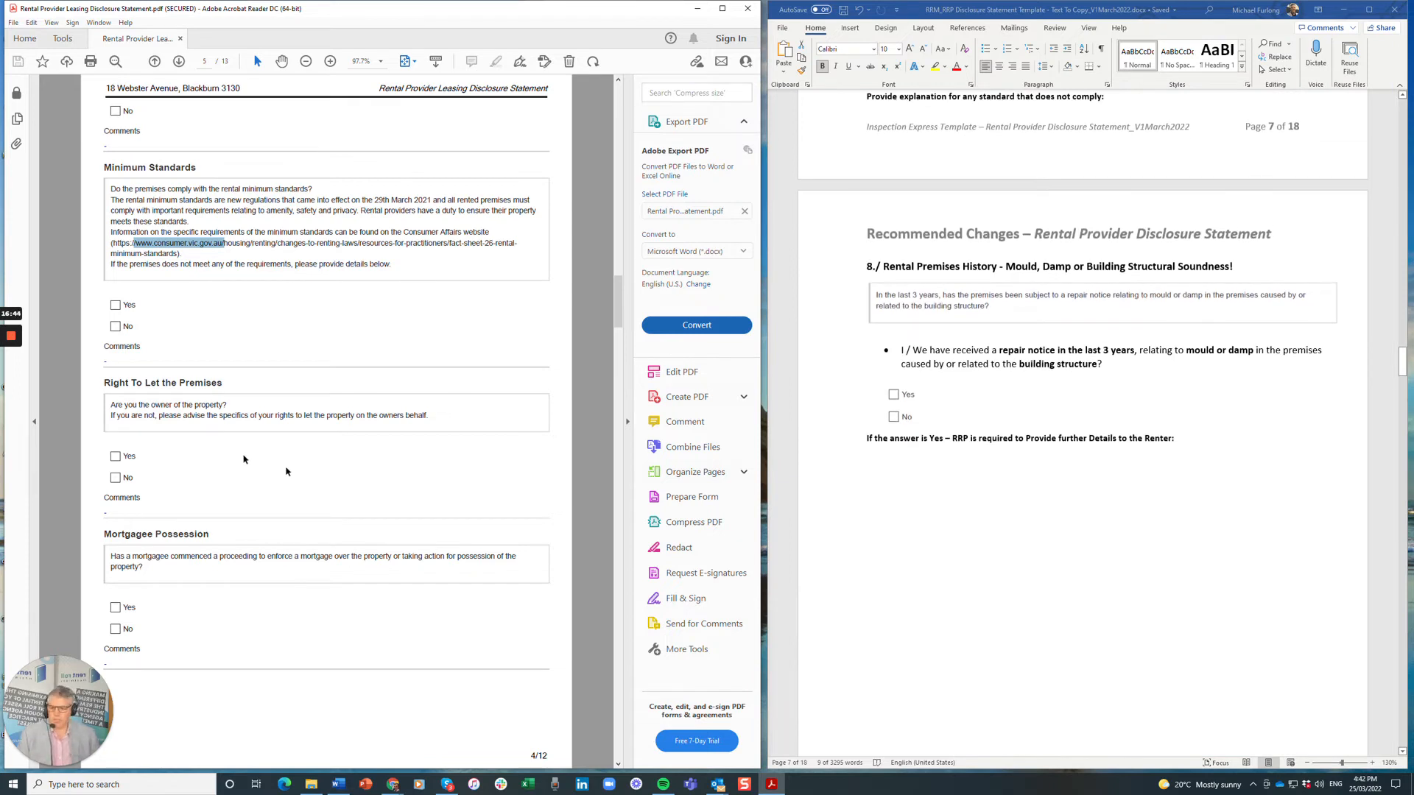
{"action": "scroll", "coordinate": [248, 461], "scroll_direction": "down", "scroll_amount": 1}
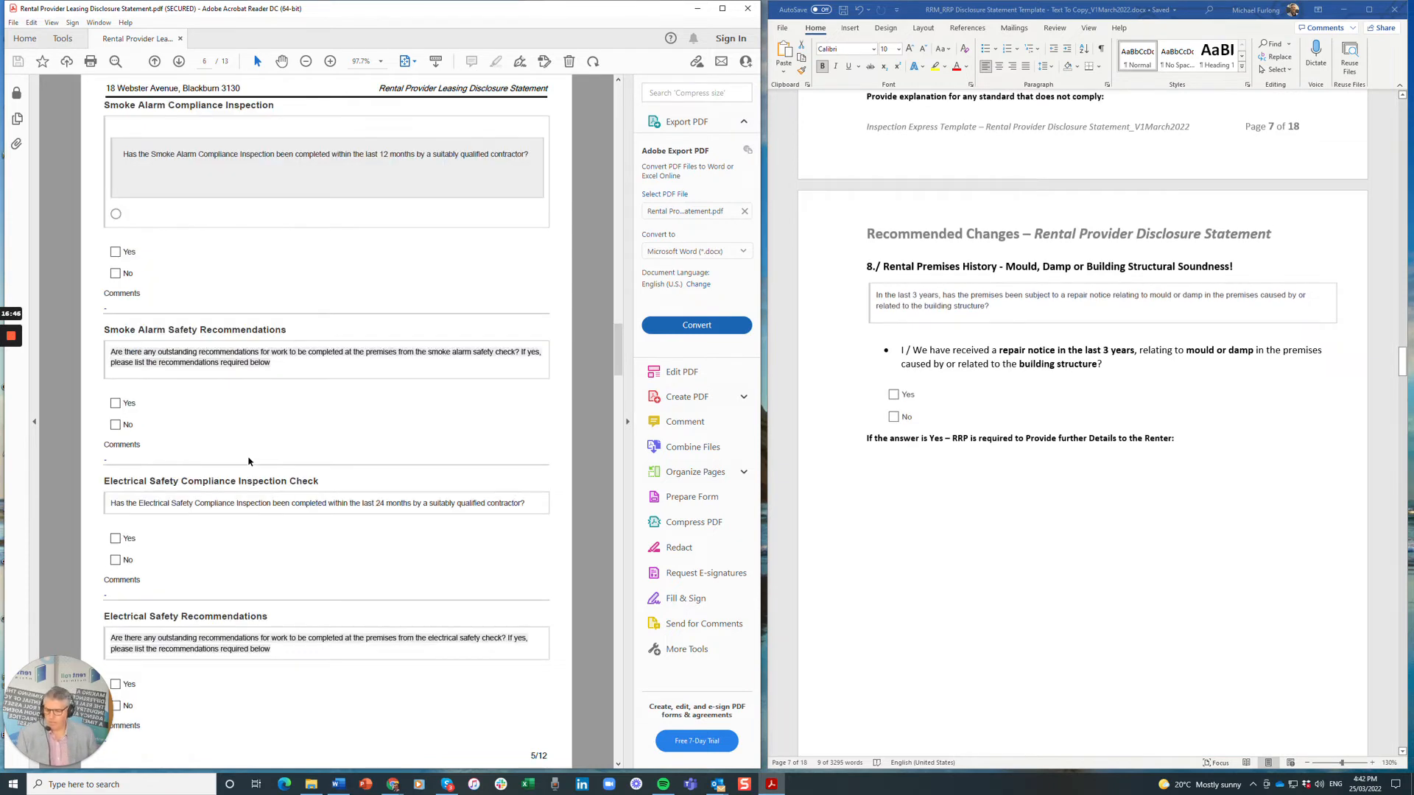
{"action": "scroll", "coordinate": [248, 461], "scroll_direction": "down", "scroll_amount": 1}
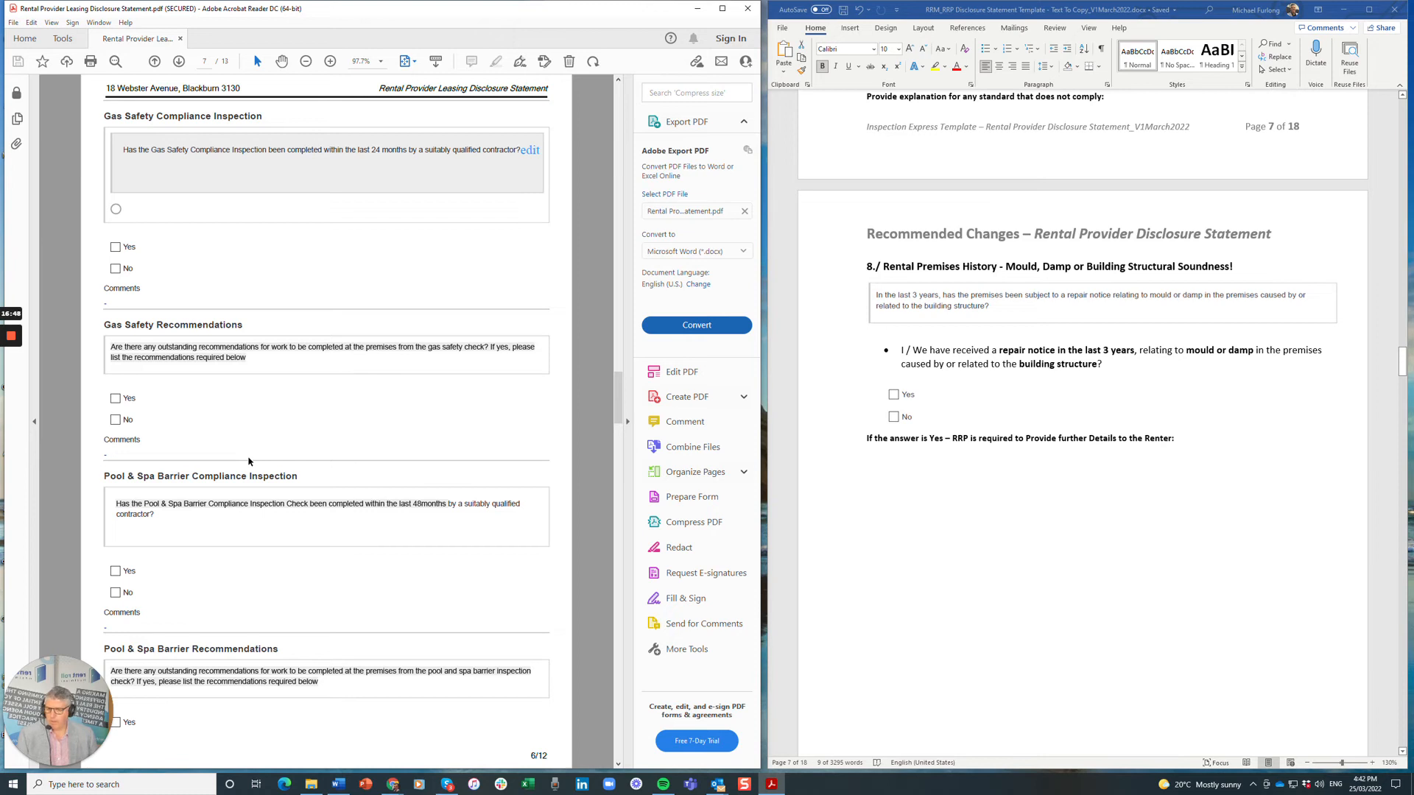
{"action": "scroll", "coordinate": [248, 460], "scroll_direction": "down", "scroll_amount": 1}
{"action": "scroll", "coordinate": [248, 457], "scroll_direction": "up", "scroll_amount": 20}
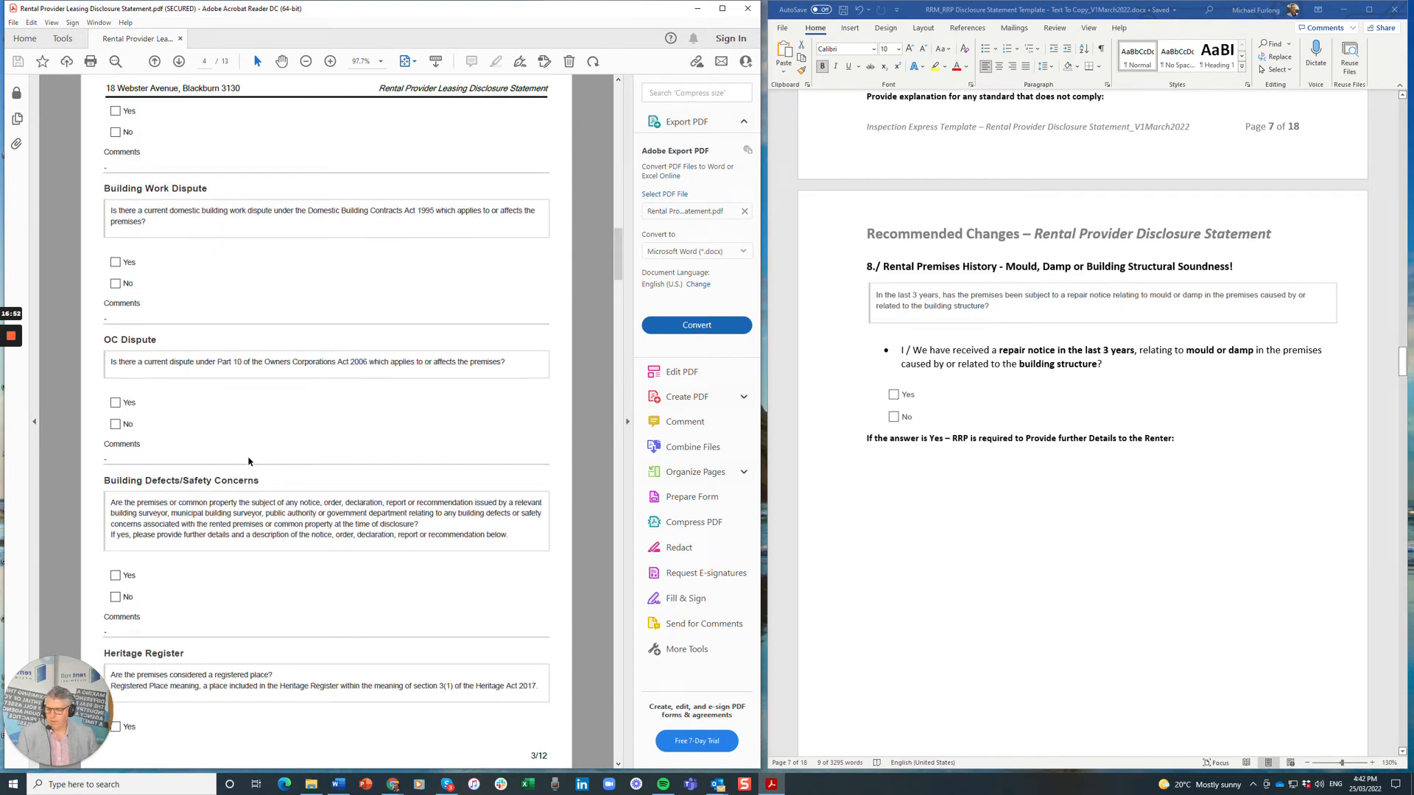
{"action": "scroll", "coordinate": [248, 461], "scroll_direction": "up", "scroll_amount": 10}
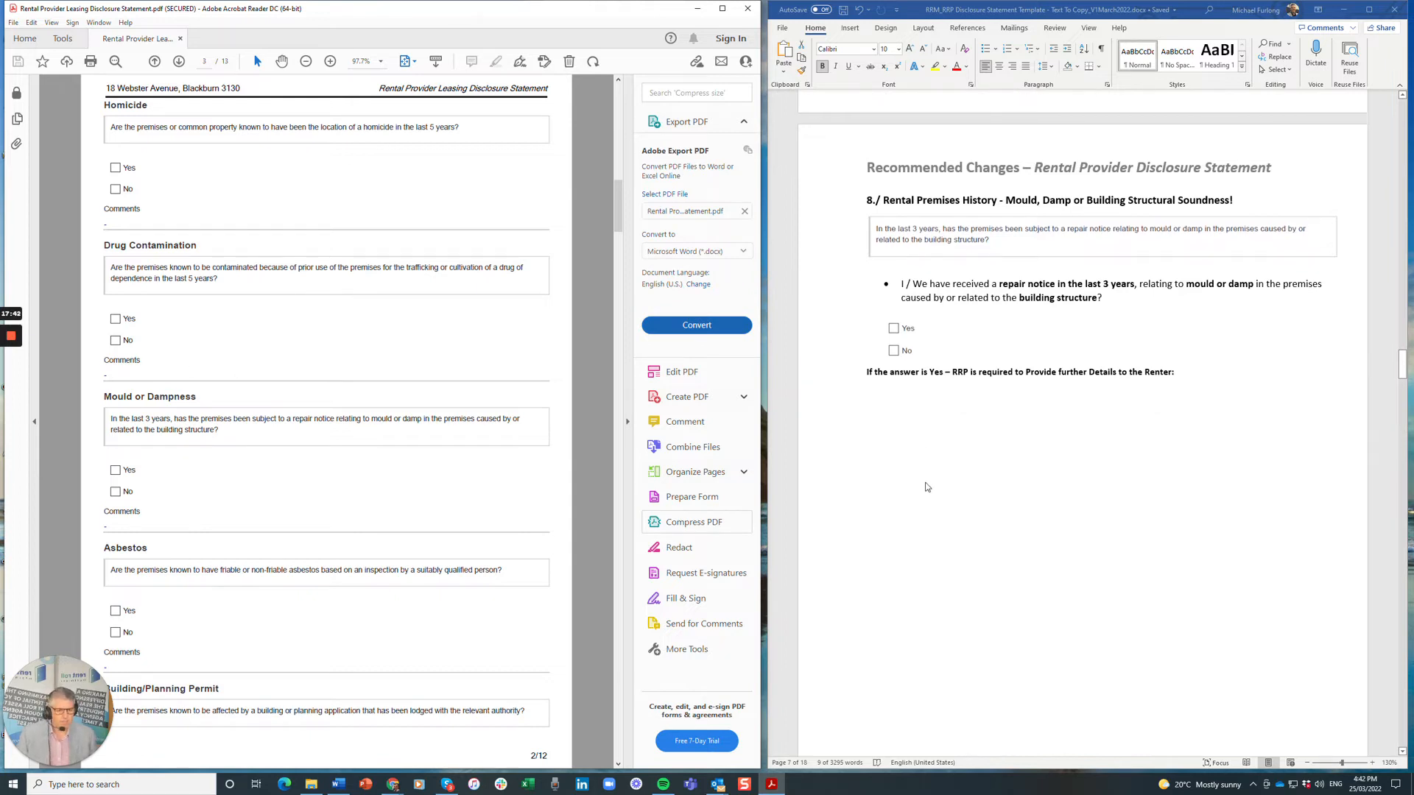
Find the smoke alarm inspection section in both documents and highlight the PDF's Smoke Alarm Compliance Inspection heading.
{"action": "scroll", "coordinate": [925, 483], "scroll_direction": "down", "scroll_amount": 10}
{"action": "scroll", "coordinate": [926, 487], "scroll_direction": "down", "scroll_amount": 5}
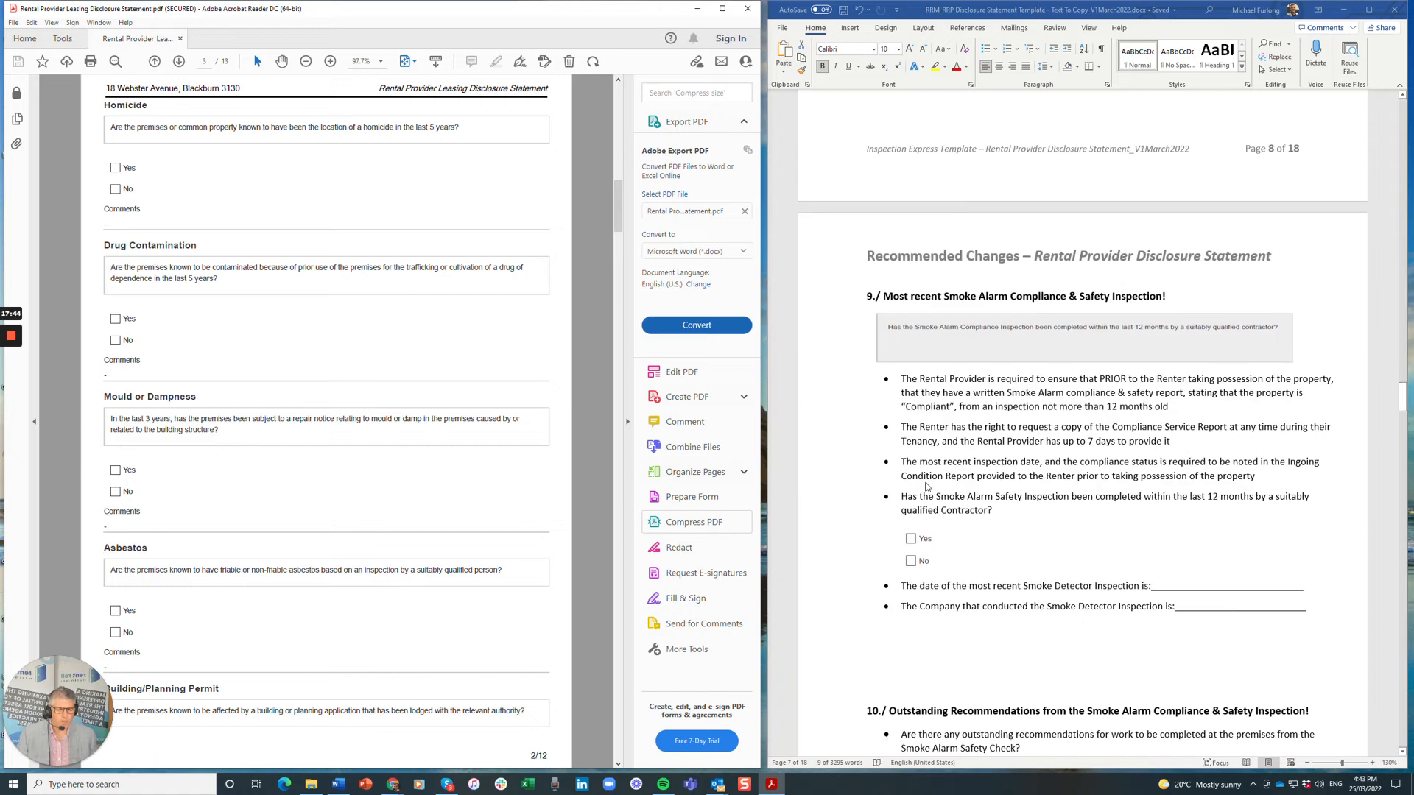
{"action": "scroll", "coordinate": [198, 559], "scroll_direction": "down", "scroll_amount": 10}
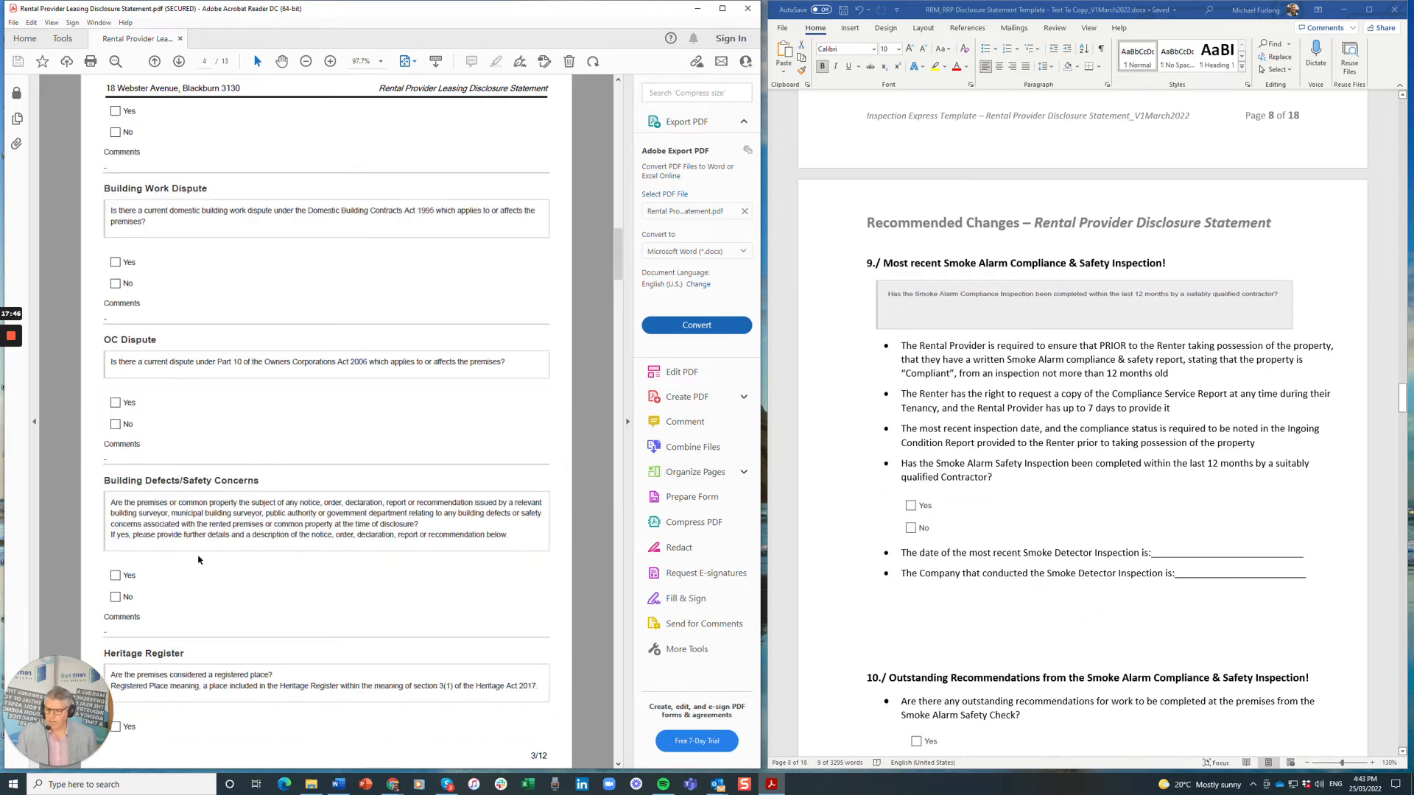
{"action": "scroll", "coordinate": [216, 557], "scroll_direction": "down", "scroll_amount": 10}
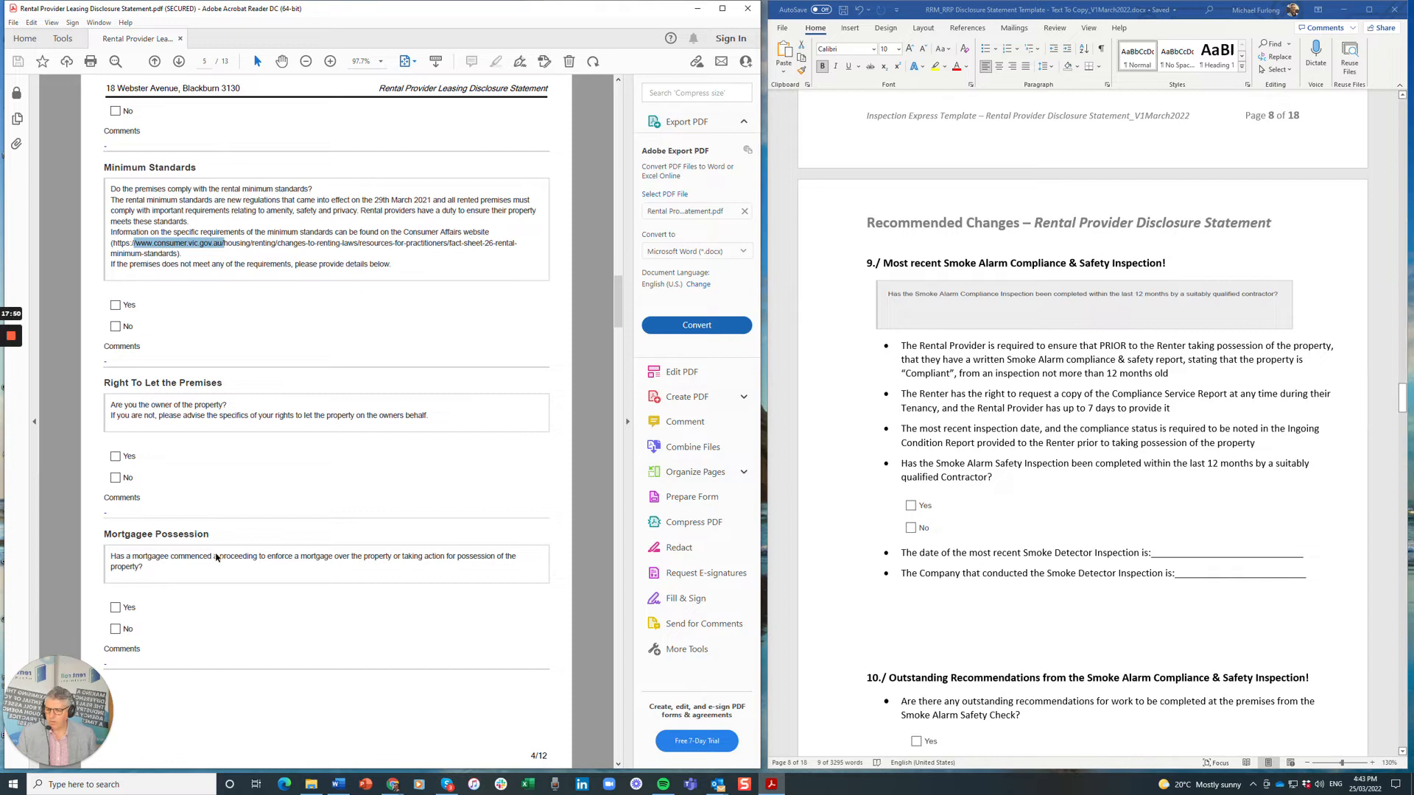
{"action": "scroll", "coordinate": [216, 557], "scroll_direction": "down", "scroll_amount": 10}
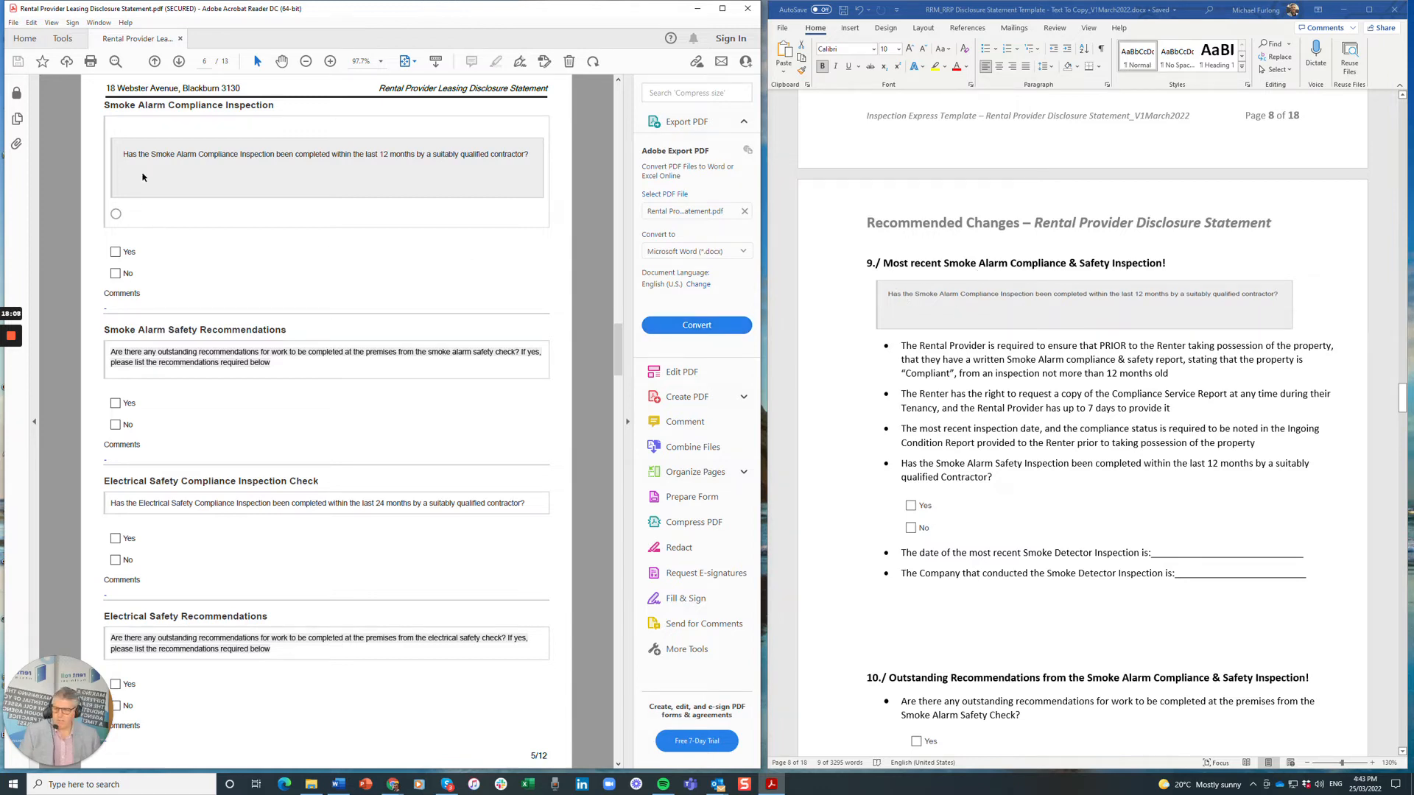
{"action": "left_click_drag", "start_coordinate": [275, 105], "coordinate": [106, 105]}
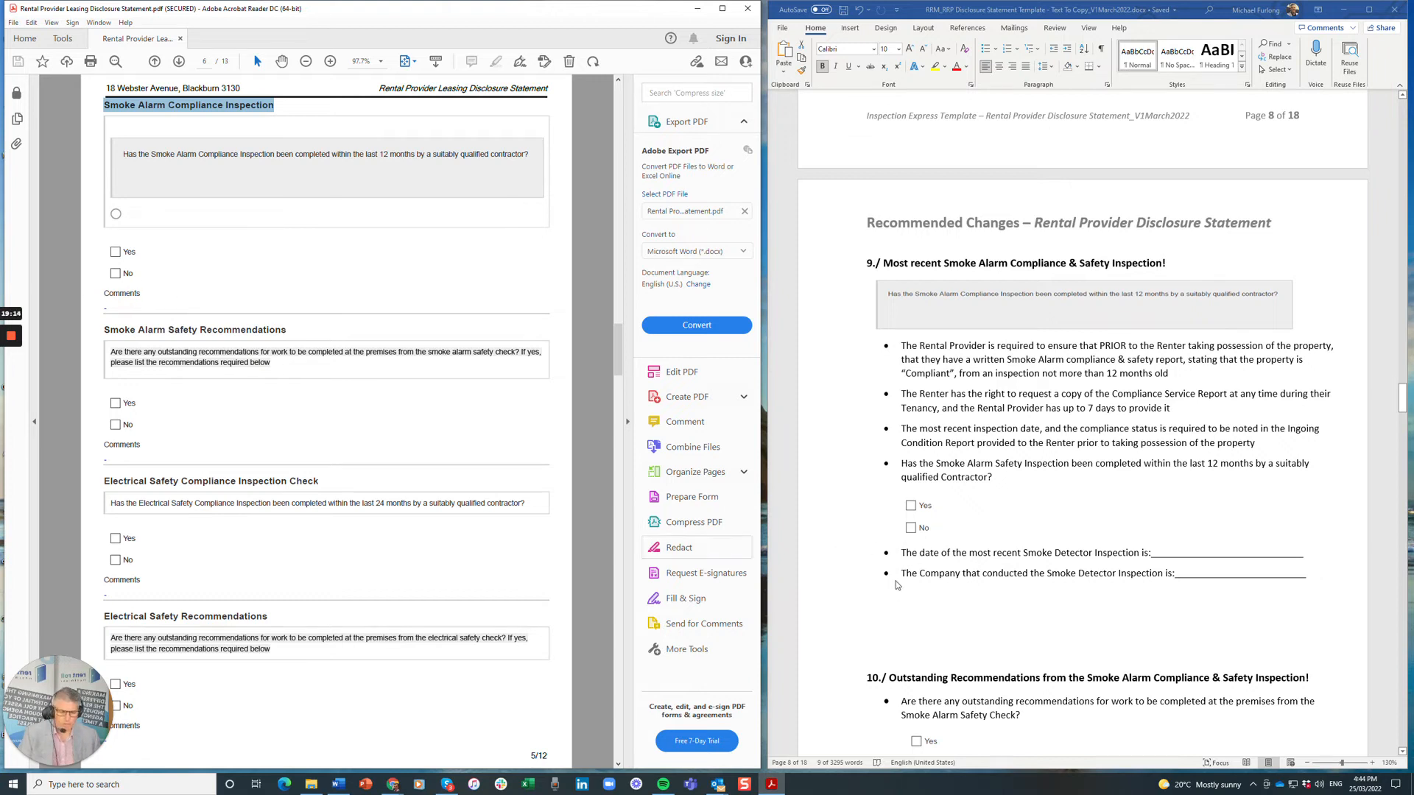
Highlight section 9's lines for the most recent Smoke Detector Inspection date and the Company that conducted it.
{"action": "left_click_drag", "start_coordinate": [901, 552], "coordinate": [1309, 552]}
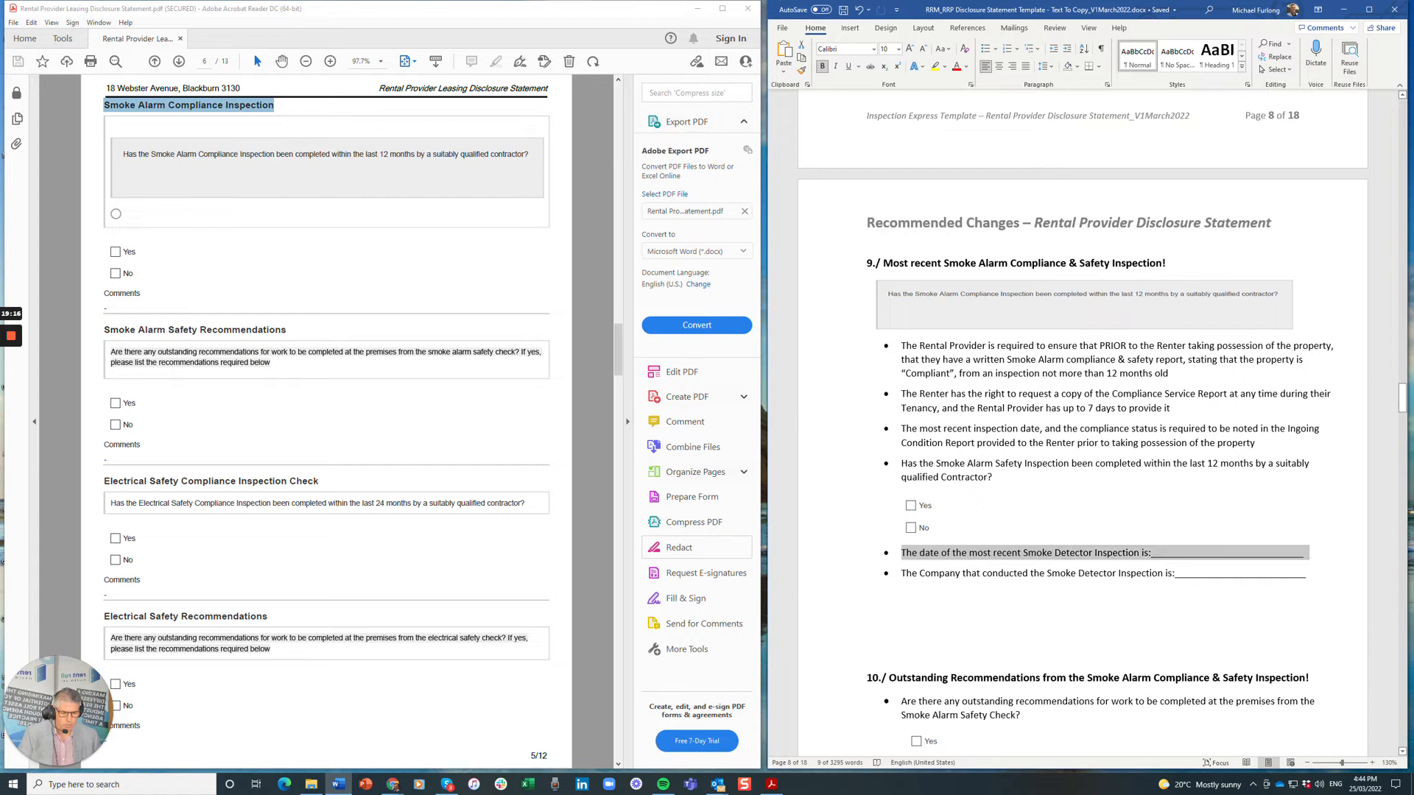
{"action": "left_click_drag", "start_coordinate": [901, 572], "coordinate": [1165, 573]}
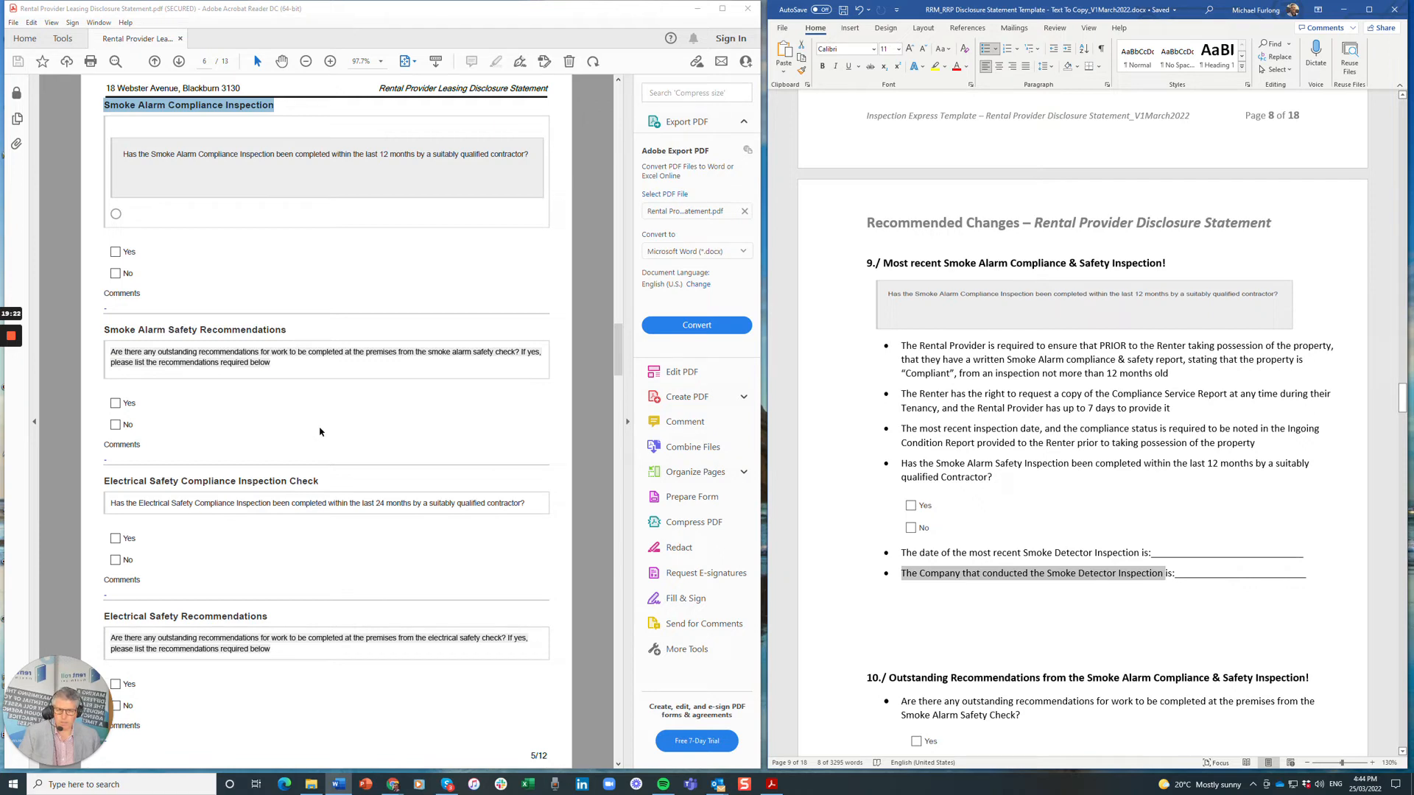
{"action": "left_click", "coordinate": [1165, 574]}
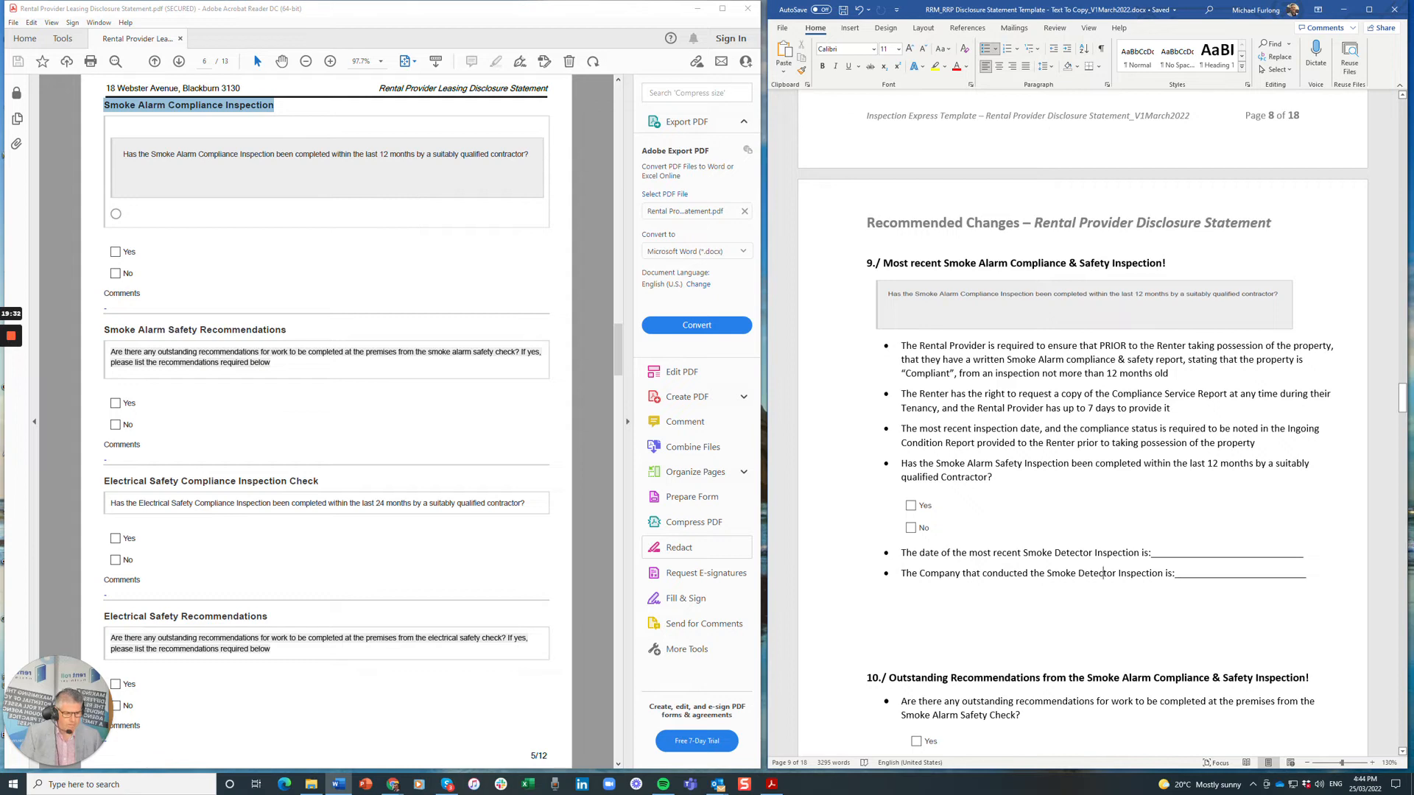
{"action": "left_click_drag", "start_coordinate": [1307, 573], "coordinate": [903, 573]}
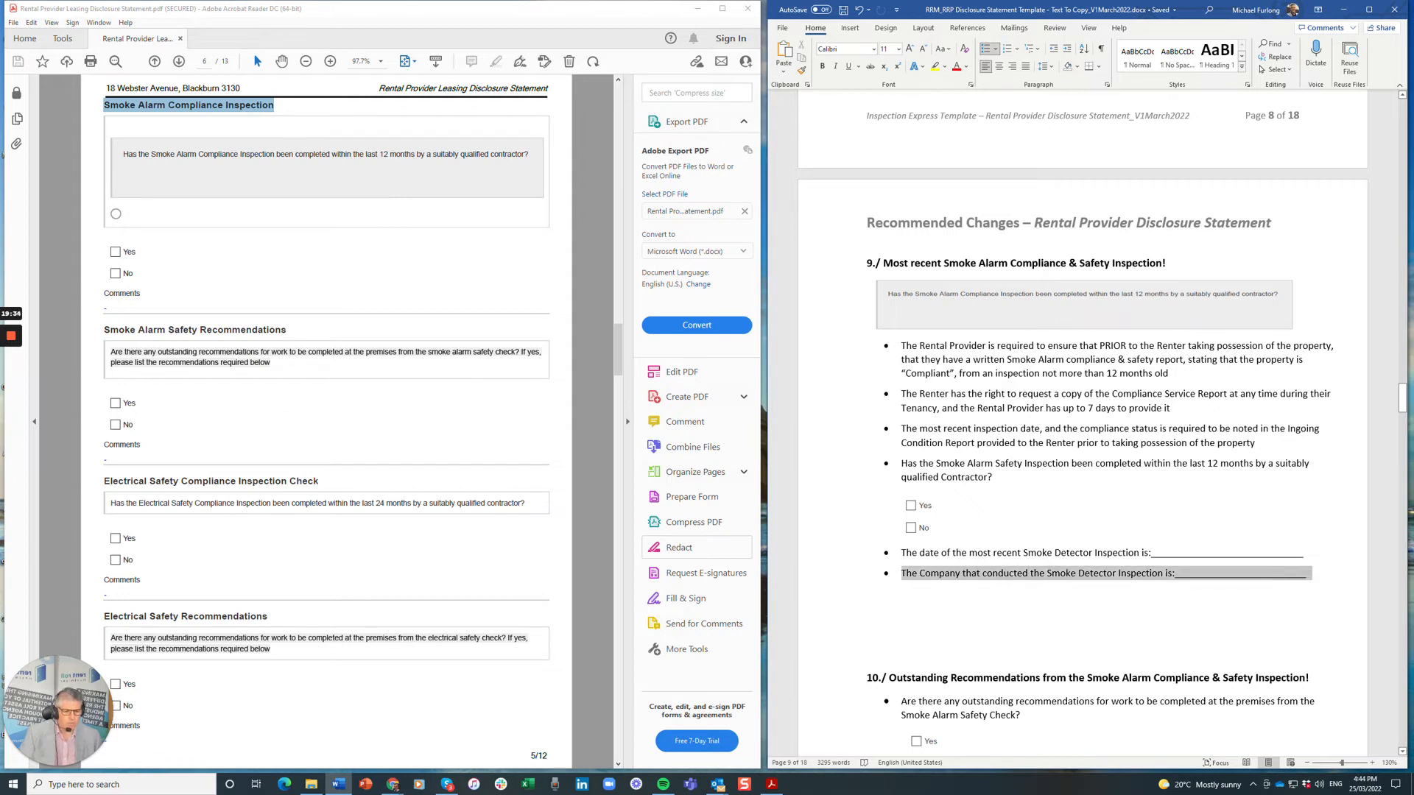
{"action": "left_click", "coordinate": [869, 593]}
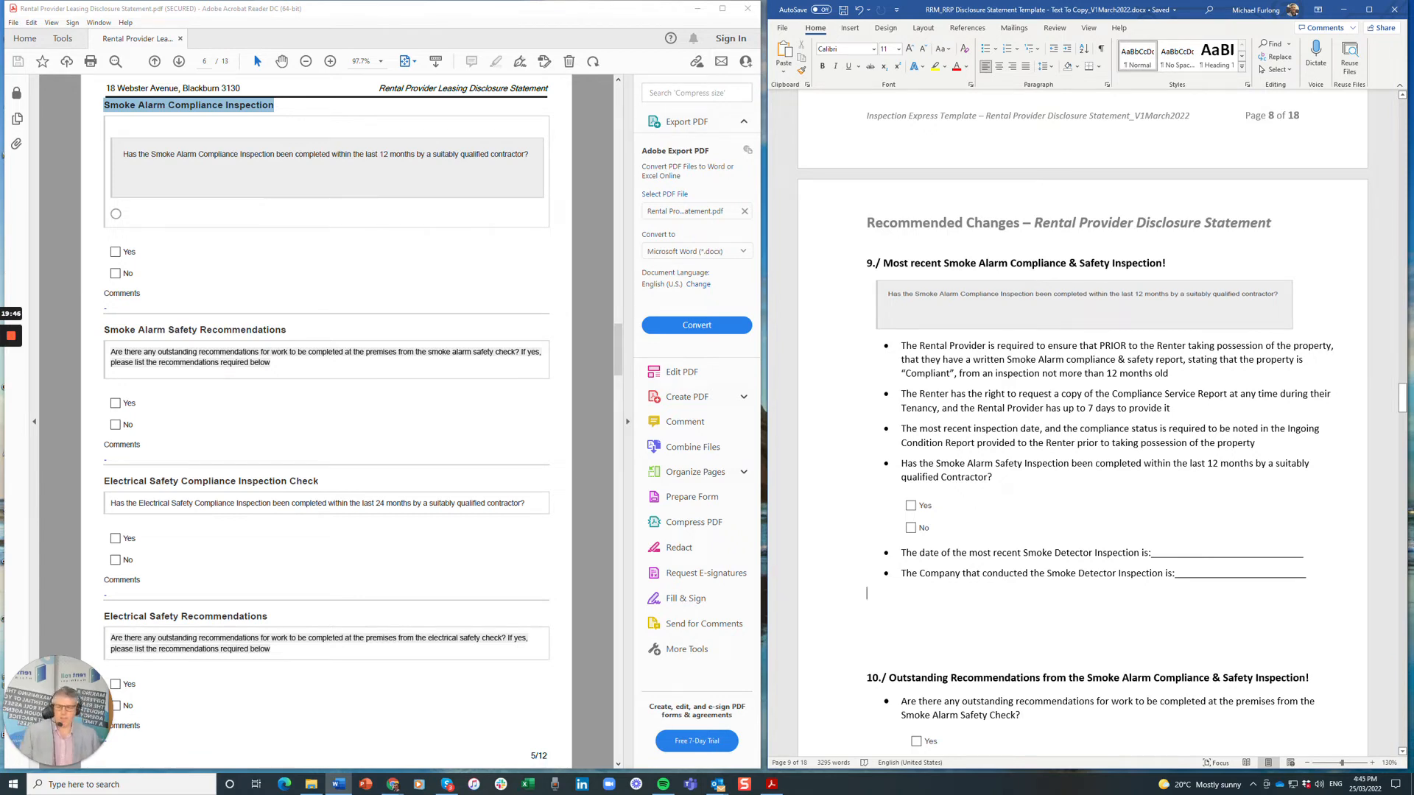
Highlight the PDF's Smoke Alarm Safety Recommendations heading and the word "Outstanding" in section 10's heading to compare them.
{"action": "scroll", "coordinate": [1082, 427], "scroll_direction": "down", "scroll_amount": 7}
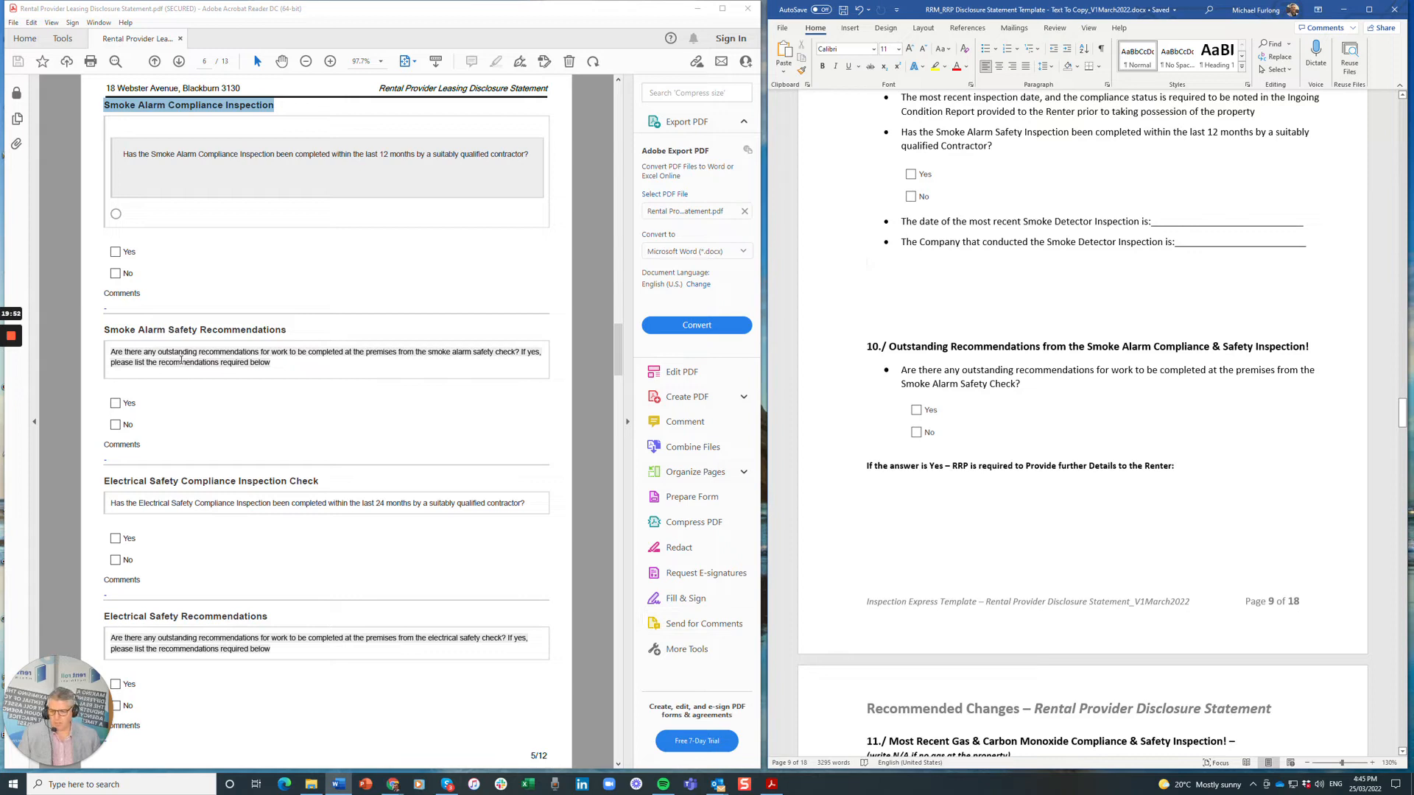
{"action": "left_click_drag", "start_coordinate": [111, 331], "coordinate": [232, 334]}
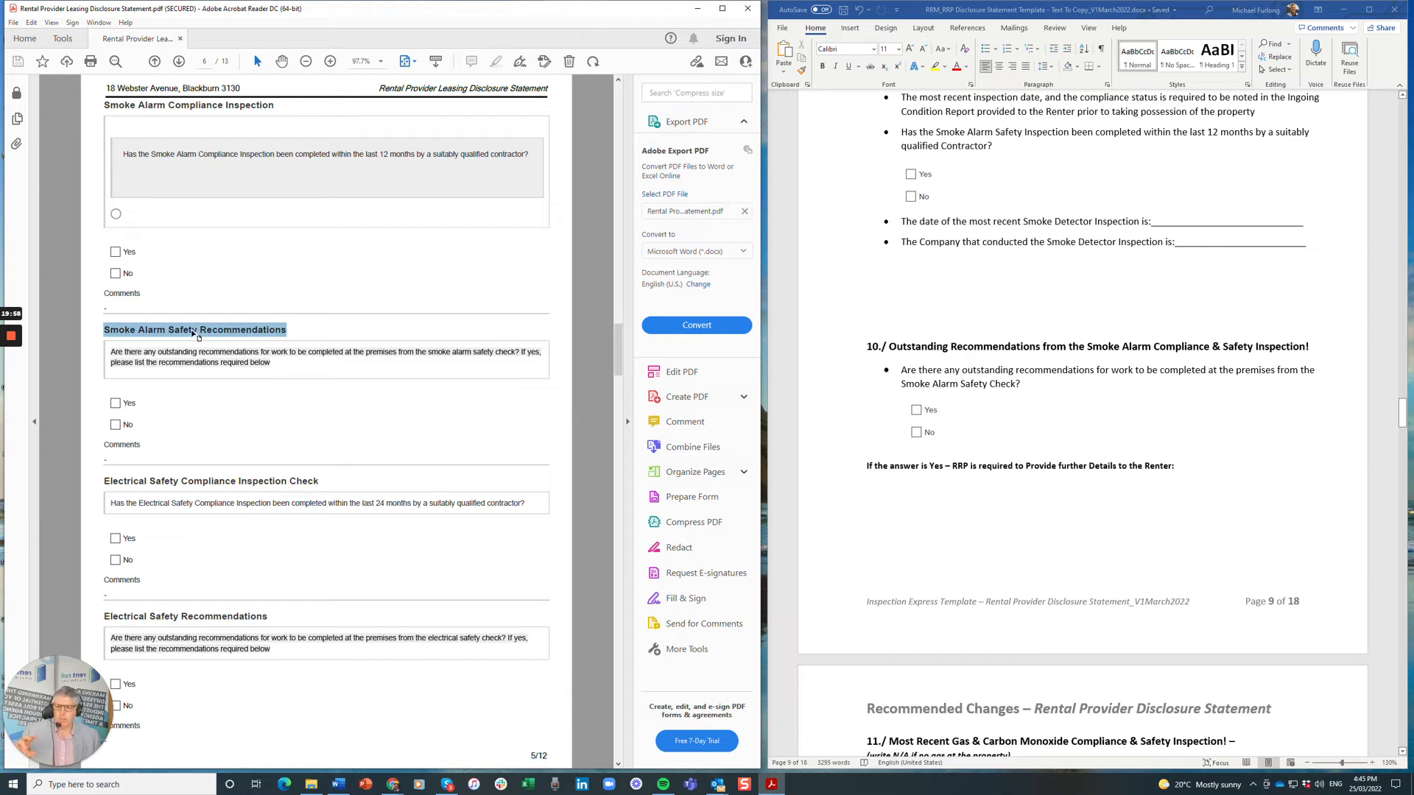
{"action": "left_click", "coordinate": [891, 348]}
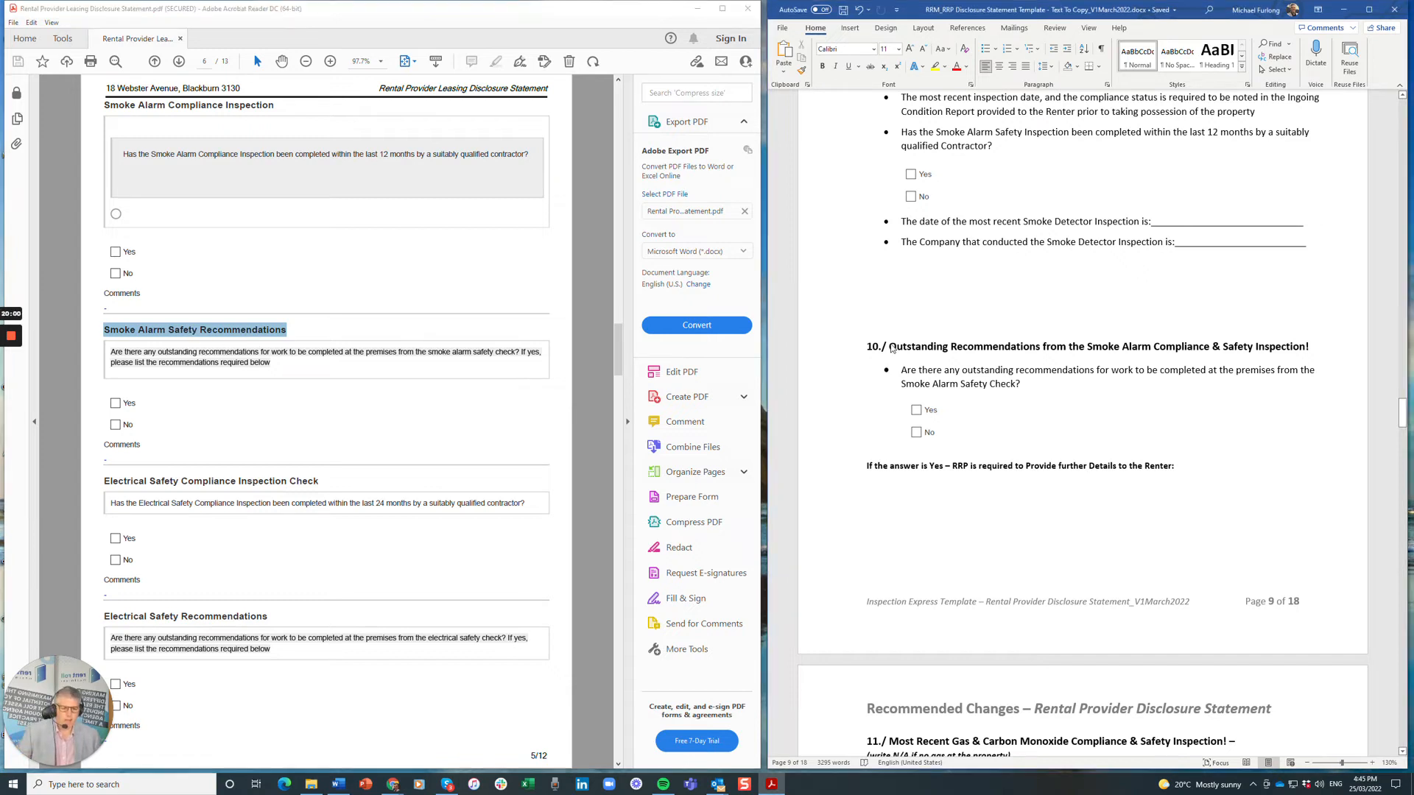
{"action": "double_click", "coordinate": [891, 348]}
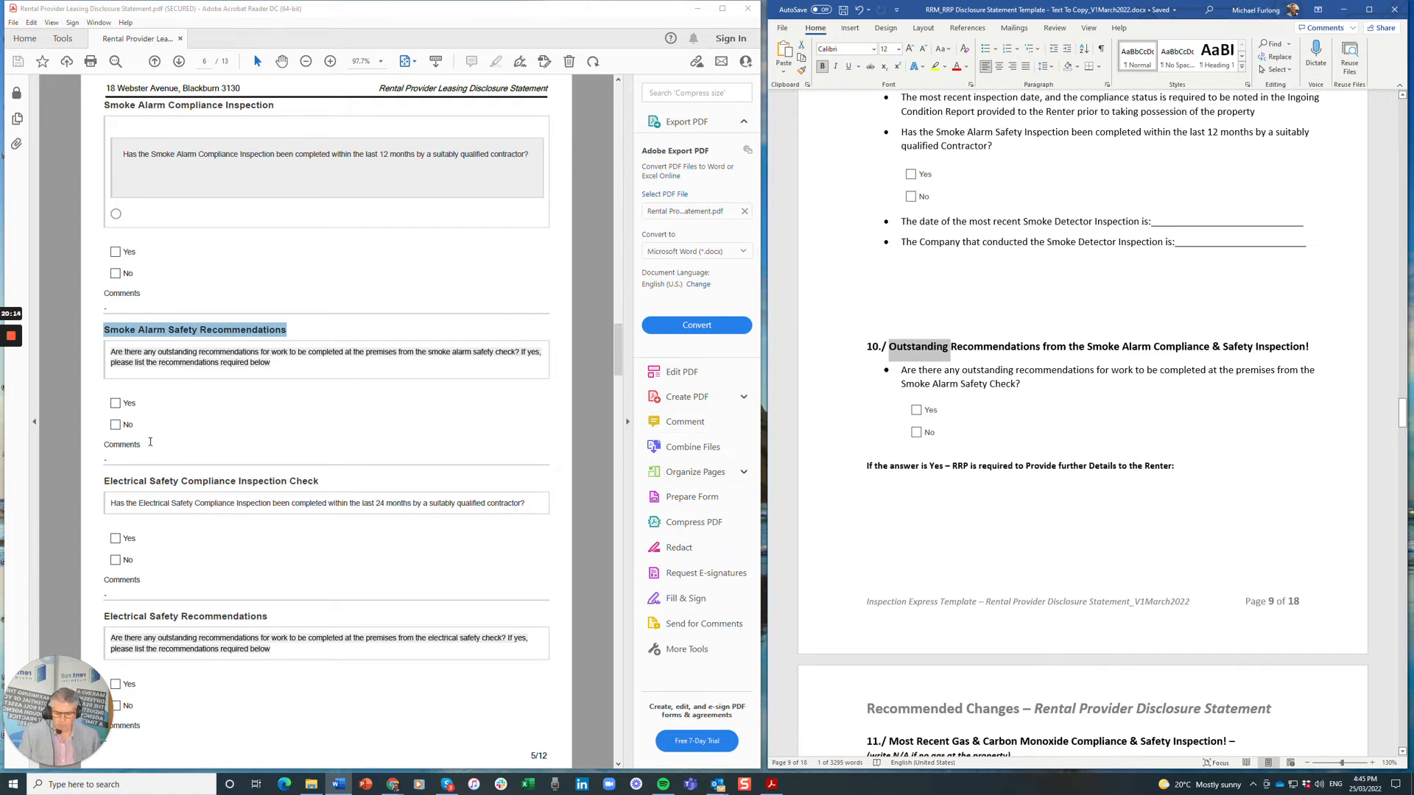
Compare the PDF's Comments label under Smoke Alarm Safety Recommendations with section 10's further-details line by highlighting both.
{"action": "left_click_drag", "start_coordinate": [105, 444], "coordinate": [139, 445]}
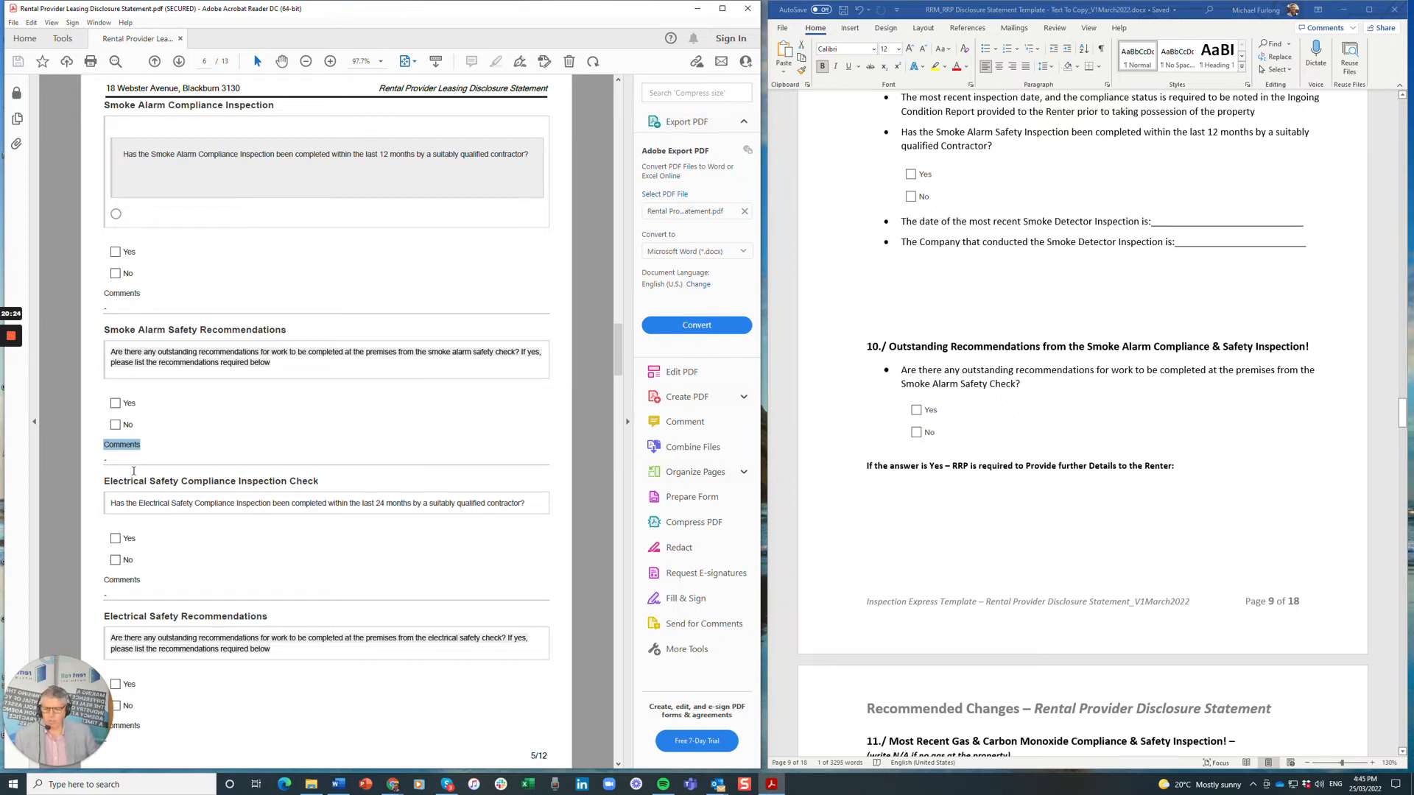
{"action": "double_click", "coordinate": [918, 346]}
{"action": "left_click_drag", "start_coordinate": [867, 465], "coordinate": [1178, 465]}
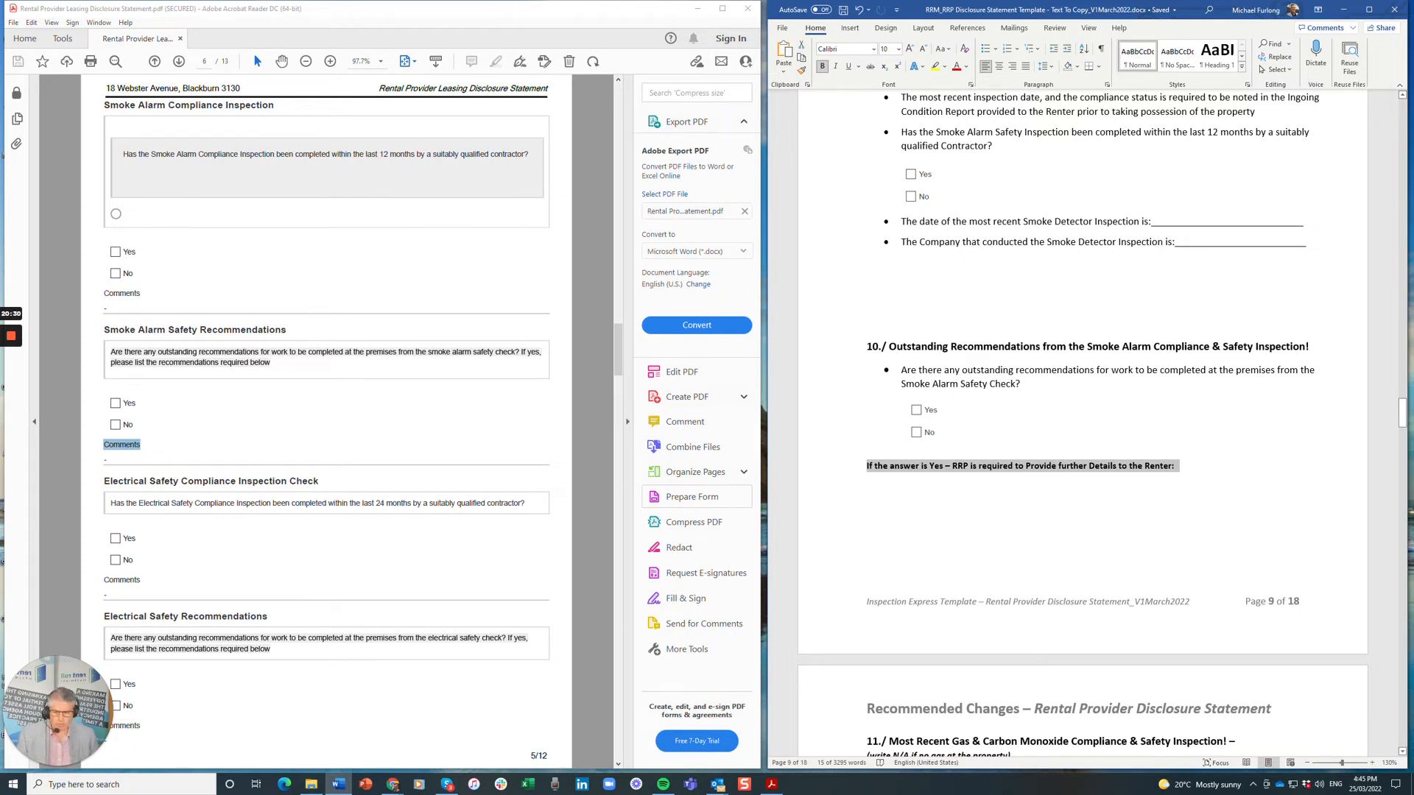
Review sections 11 to 16 on gas, electrical and pool safety against the PDF's matching compliance inspection and recommendation sections.
{"action": "scroll", "coordinate": [1082, 424], "scroll_direction": "down", "scroll_amount": 10}
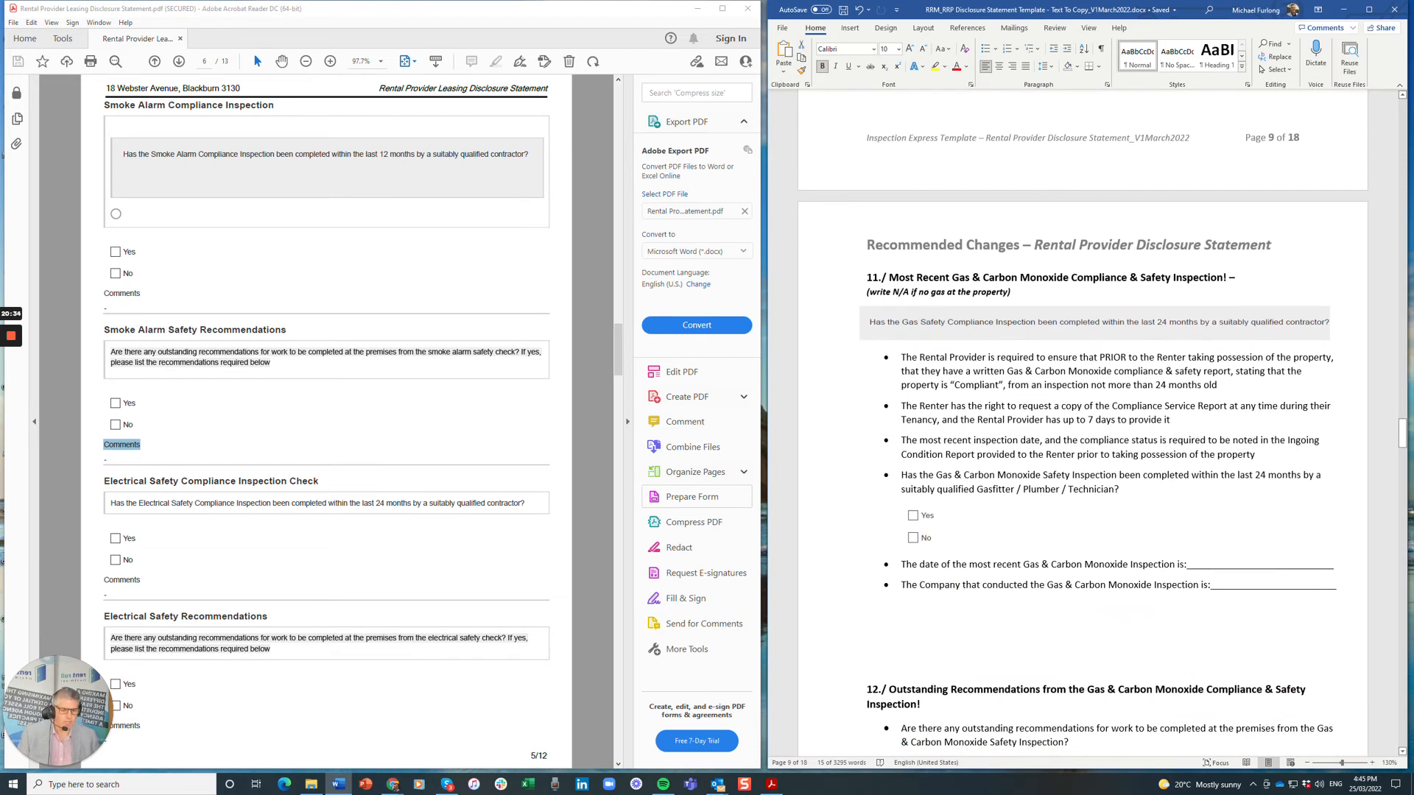
{"action": "scroll", "coordinate": [1082, 424], "scroll_direction": "down", "scroll_amount": 10}
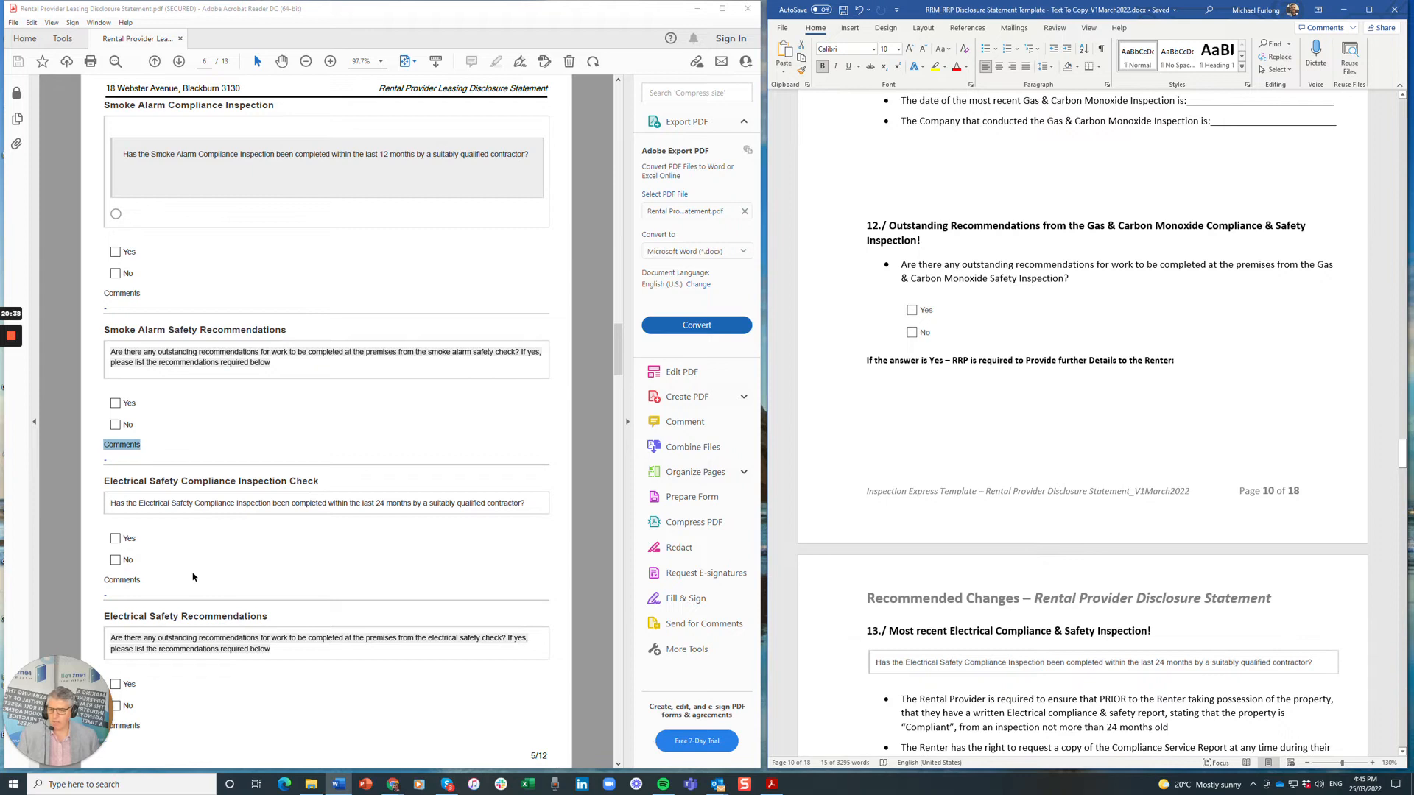
{"action": "scroll", "coordinate": [193, 577], "scroll_direction": "down", "scroll_amount": 3}
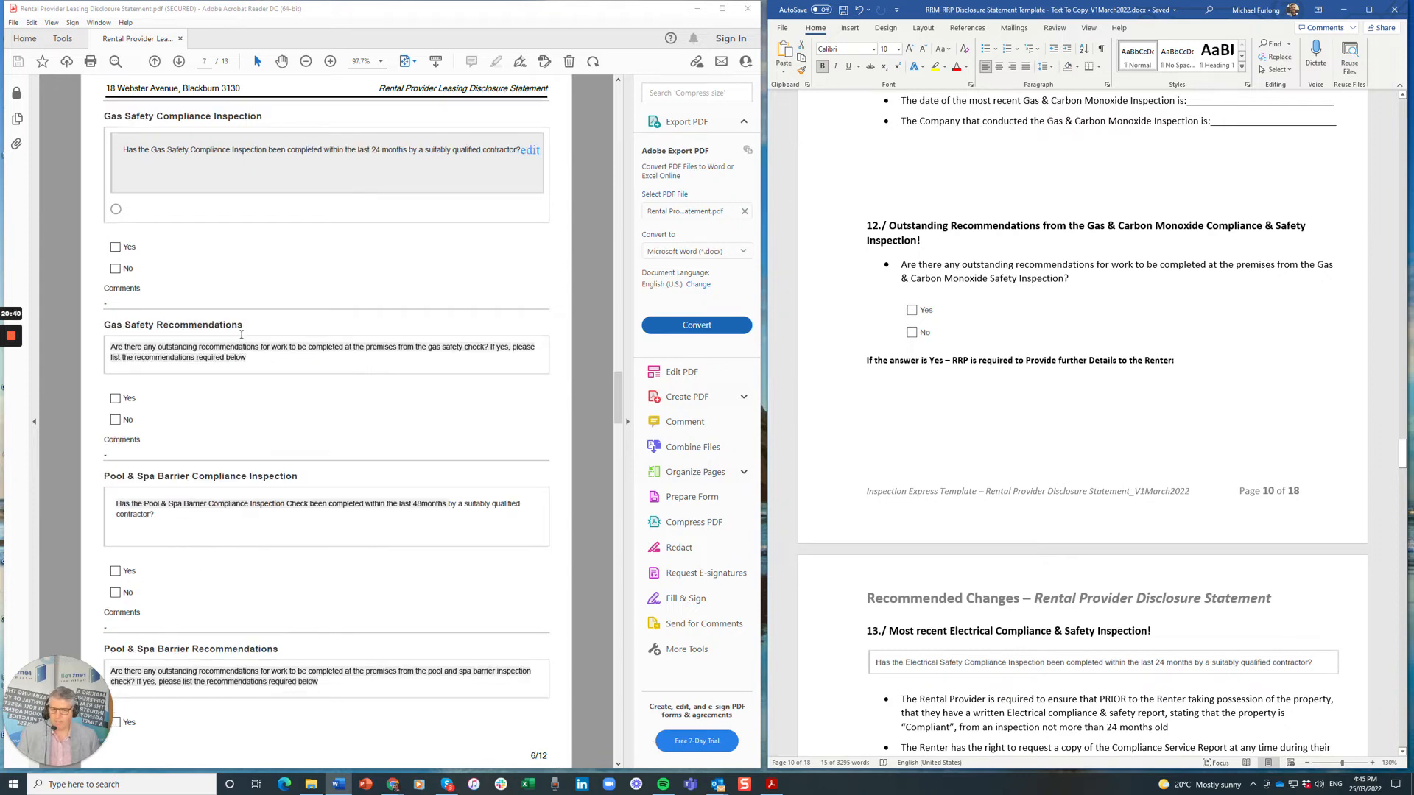
{"action": "scroll", "coordinate": [1082, 424], "scroll_direction": "down", "scroll_amount": 5}
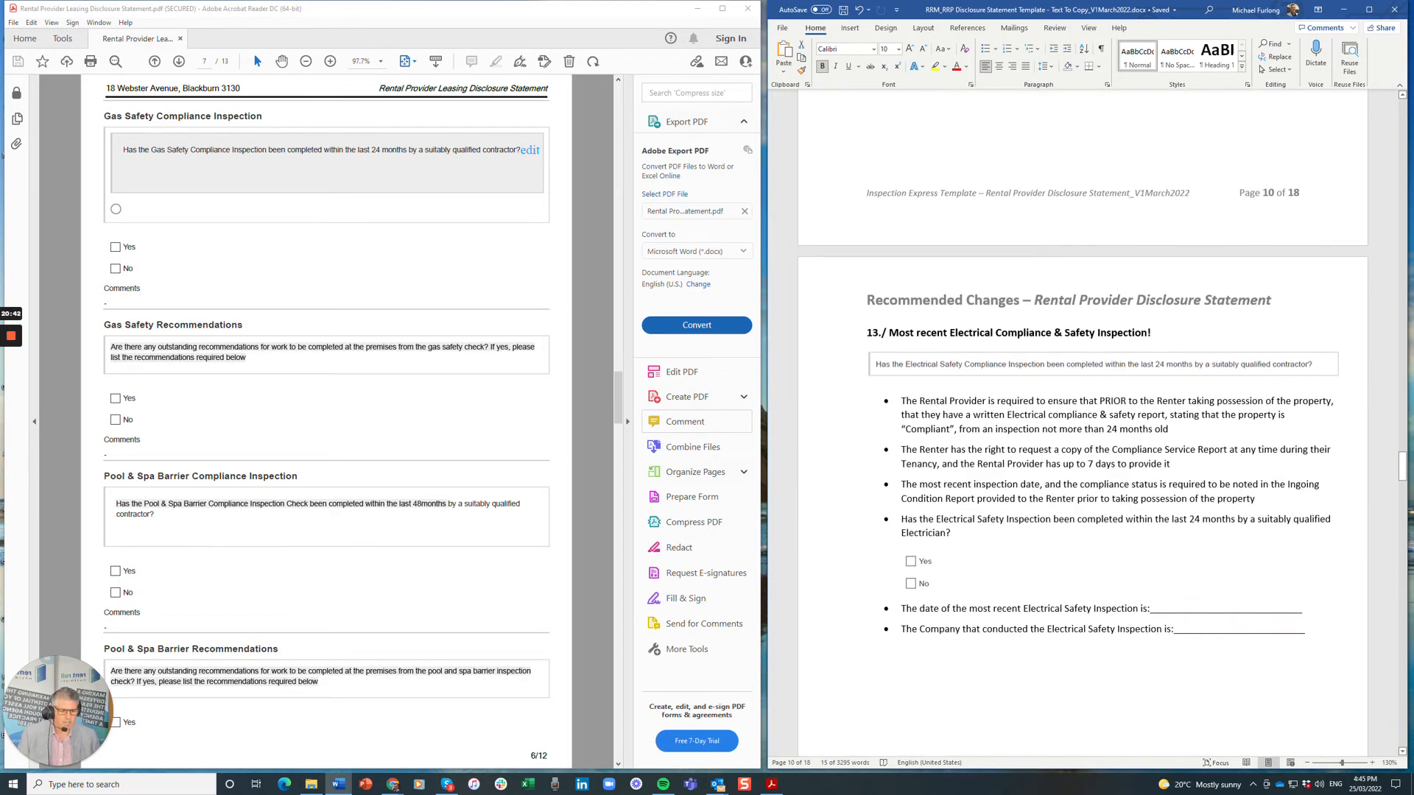
{"action": "scroll", "coordinate": [1082, 423], "scroll_direction": "down", "scroll_amount": 5}
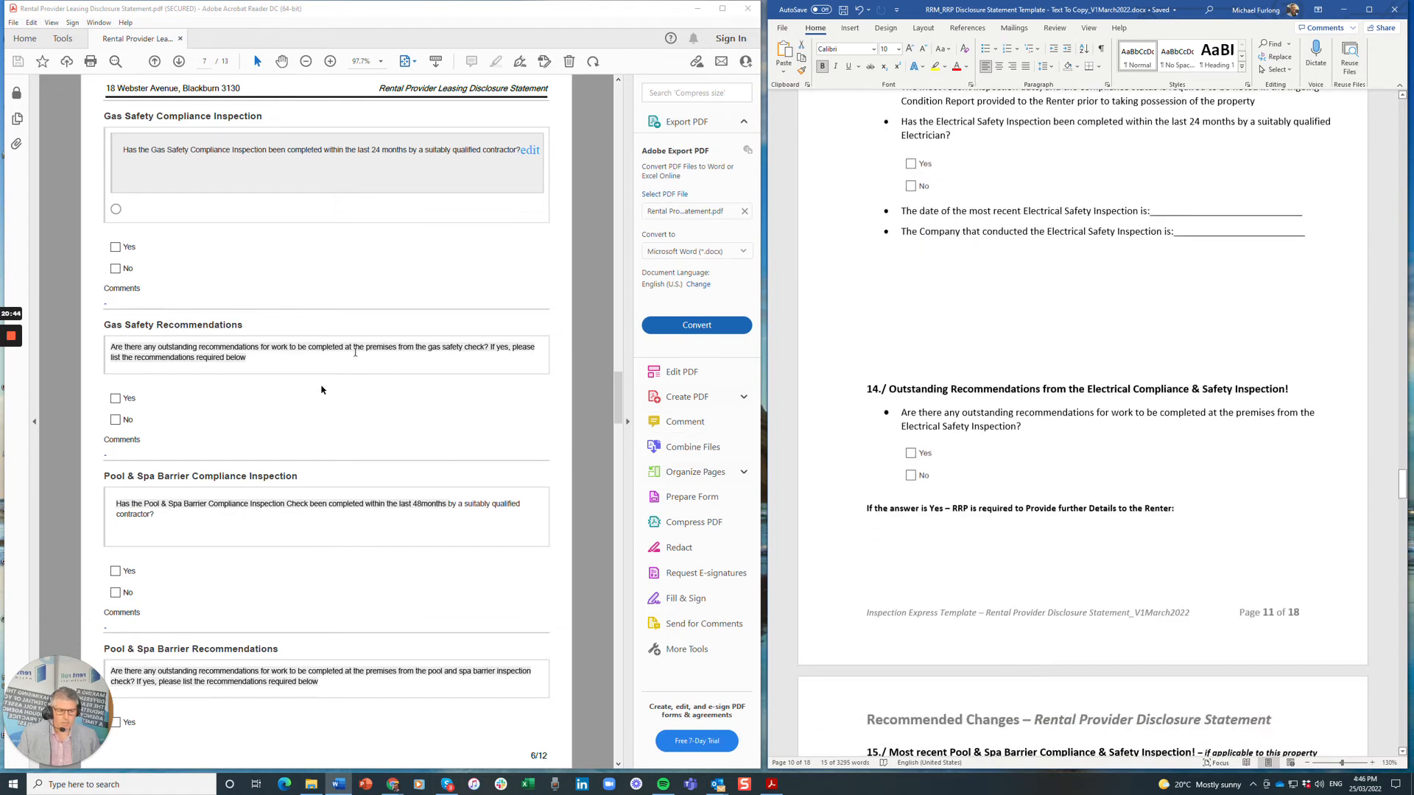
{"action": "scroll", "coordinate": [206, 480], "scroll_direction": "up", "scroll_amount": 2}
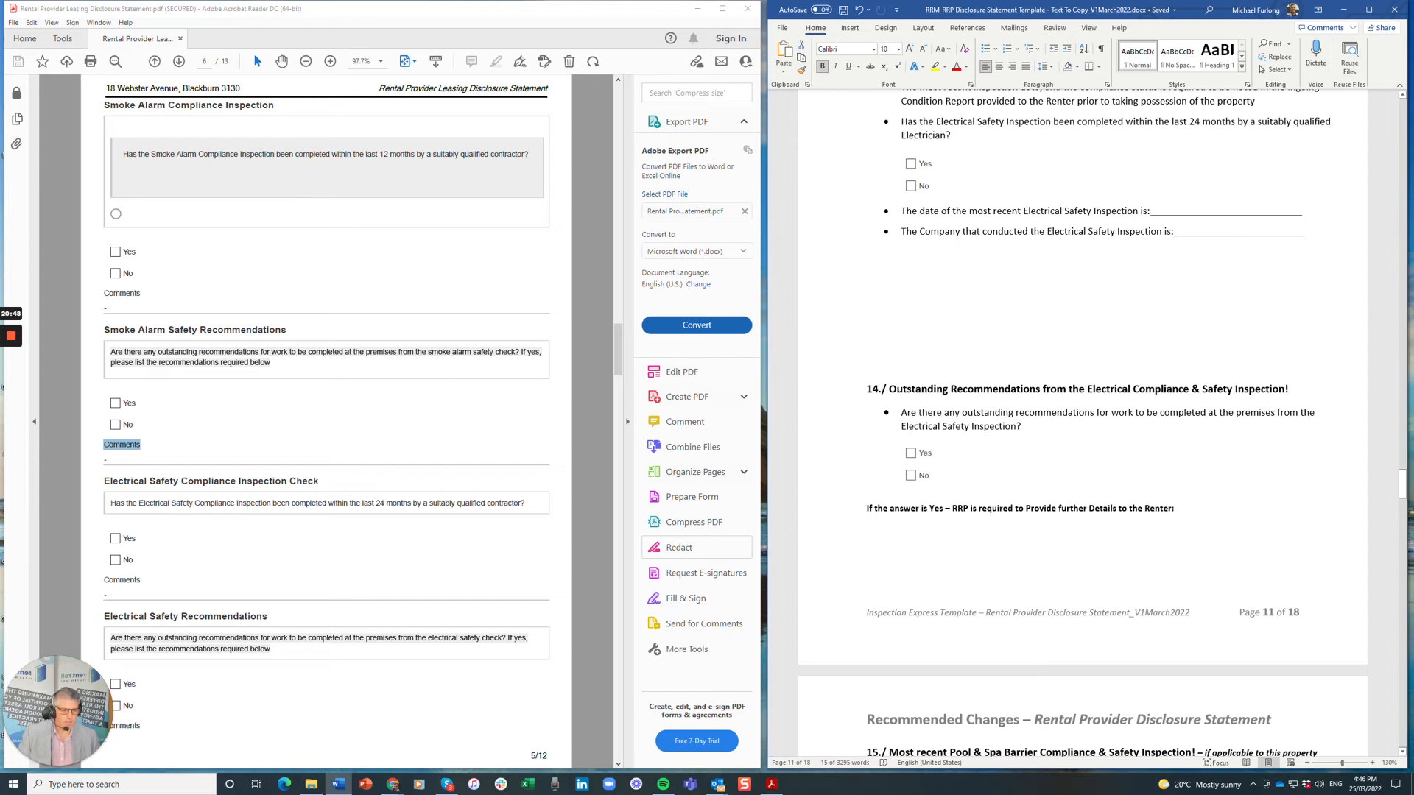
{"action": "scroll", "coordinate": [1083, 424], "scroll_direction": "down", "scroll_amount": 7}
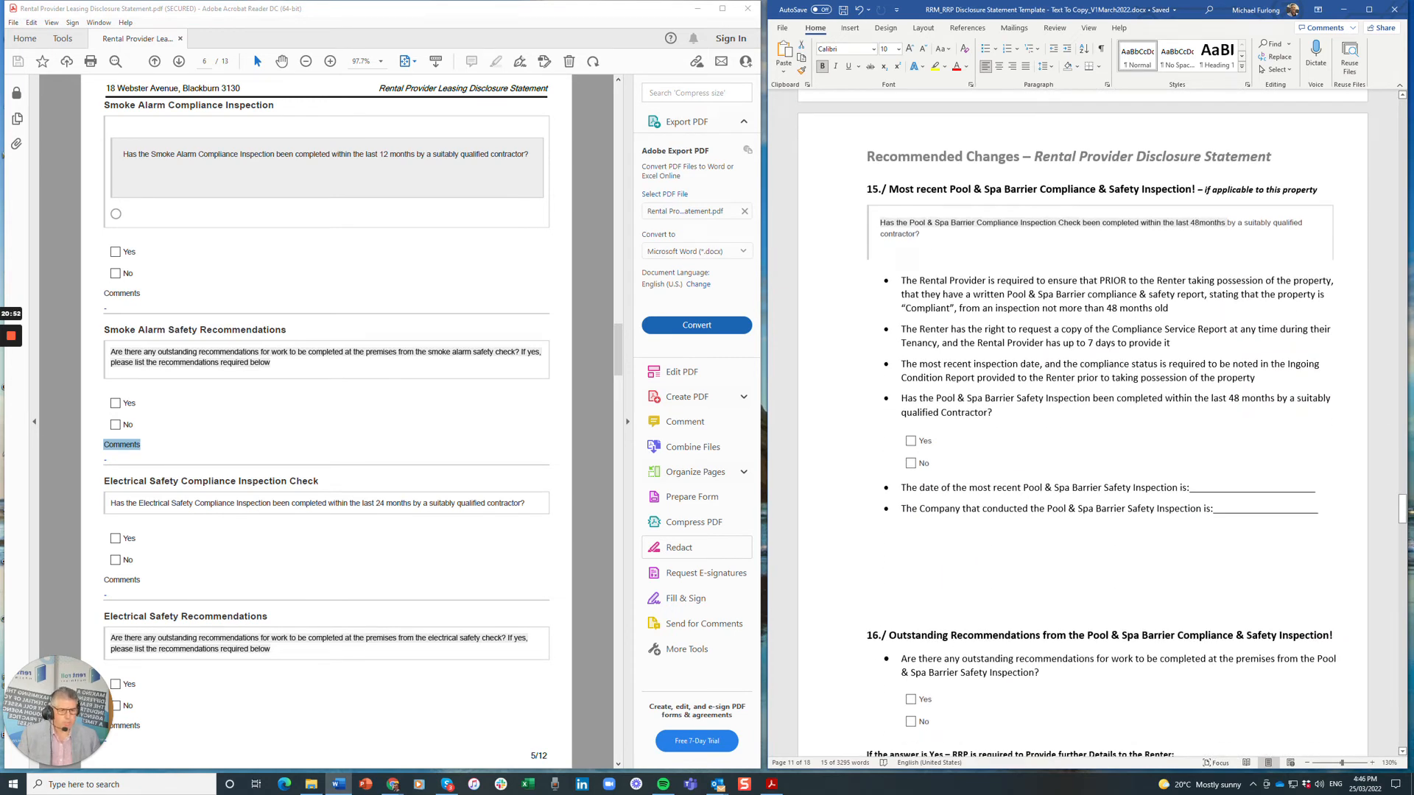
{"action": "scroll", "coordinate": [199, 471], "scroll_direction": "down", "scroll_amount": 2}
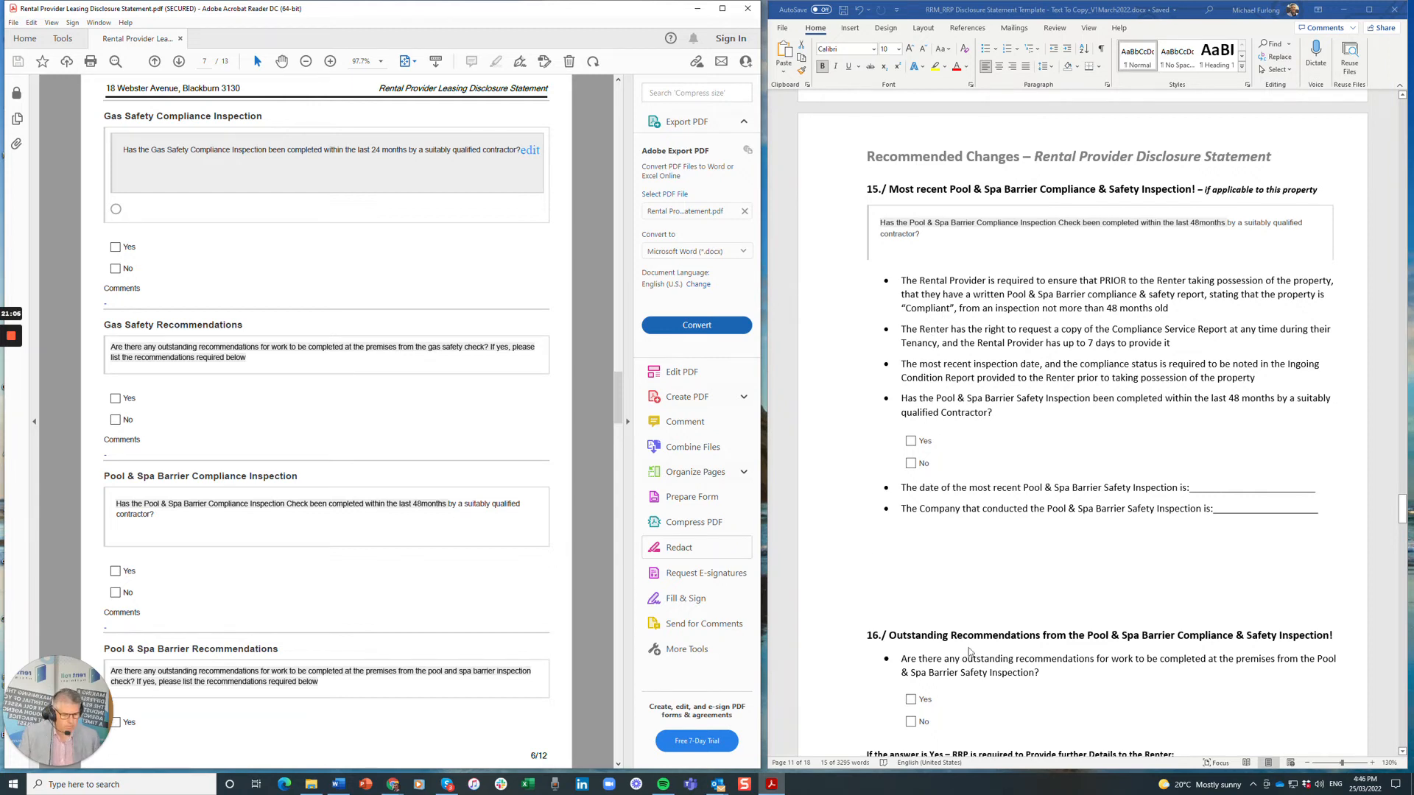
{"action": "scroll", "coordinate": [979, 667], "scroll_direction": "down", "scroll_amount": 1}
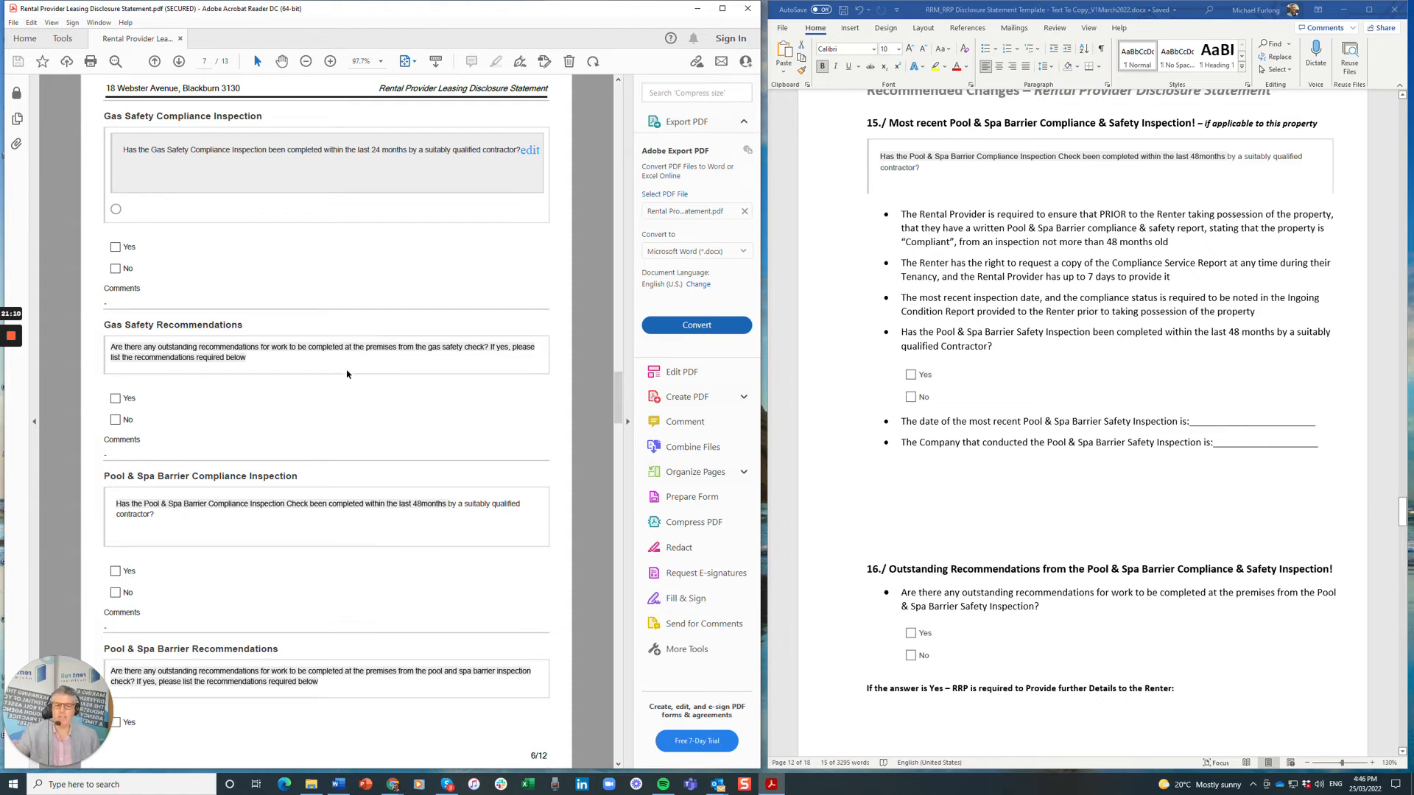
Find section 17 on heritage listing in the Word document and the matching Heritage Register section in the PDF.
{"action": "scroll", "coordinate": [1024, 503], "scroll_direction": "down", "scroll_amount": 10}
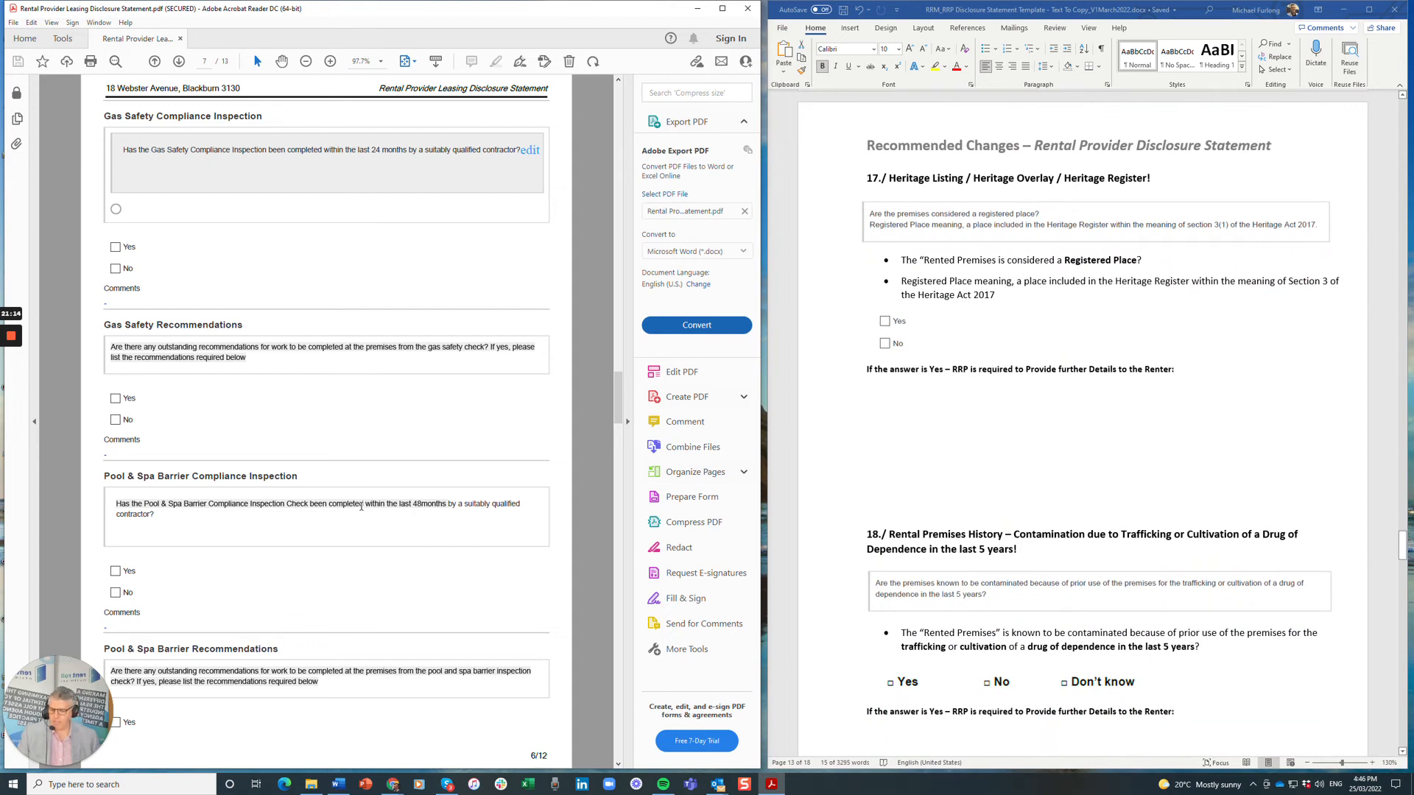
{"action": "scroll", "coordinate": [360, 505], "scroll_direction": "down", "scroll_amount": 3}
{"action": "scroll", "coordinate": [360, 506], "scroll_direction": "up", "scroll_amount": 6}
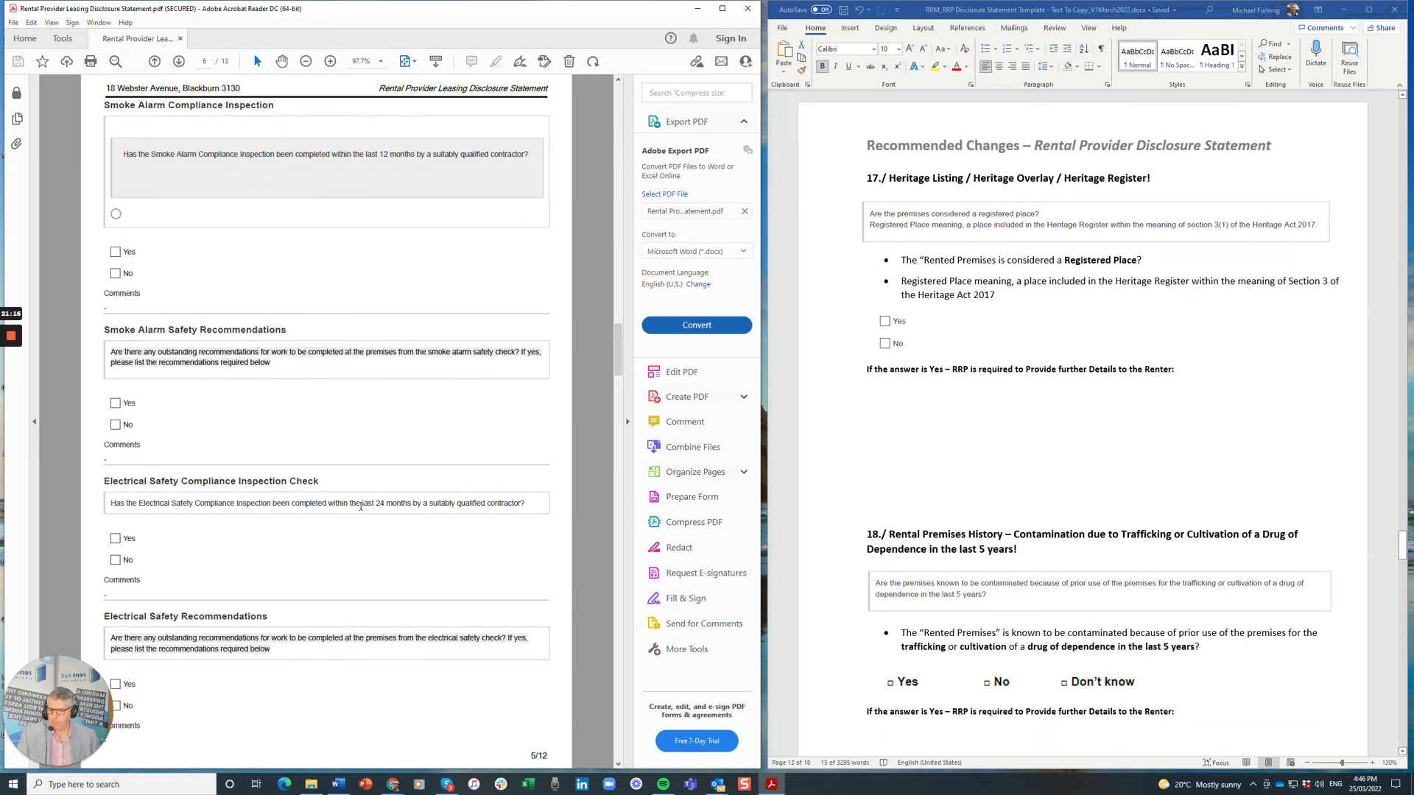
{"action": "scroll", "coordinate": [360, 506], "scroll_direction": "up", "scroll_amount": 5}
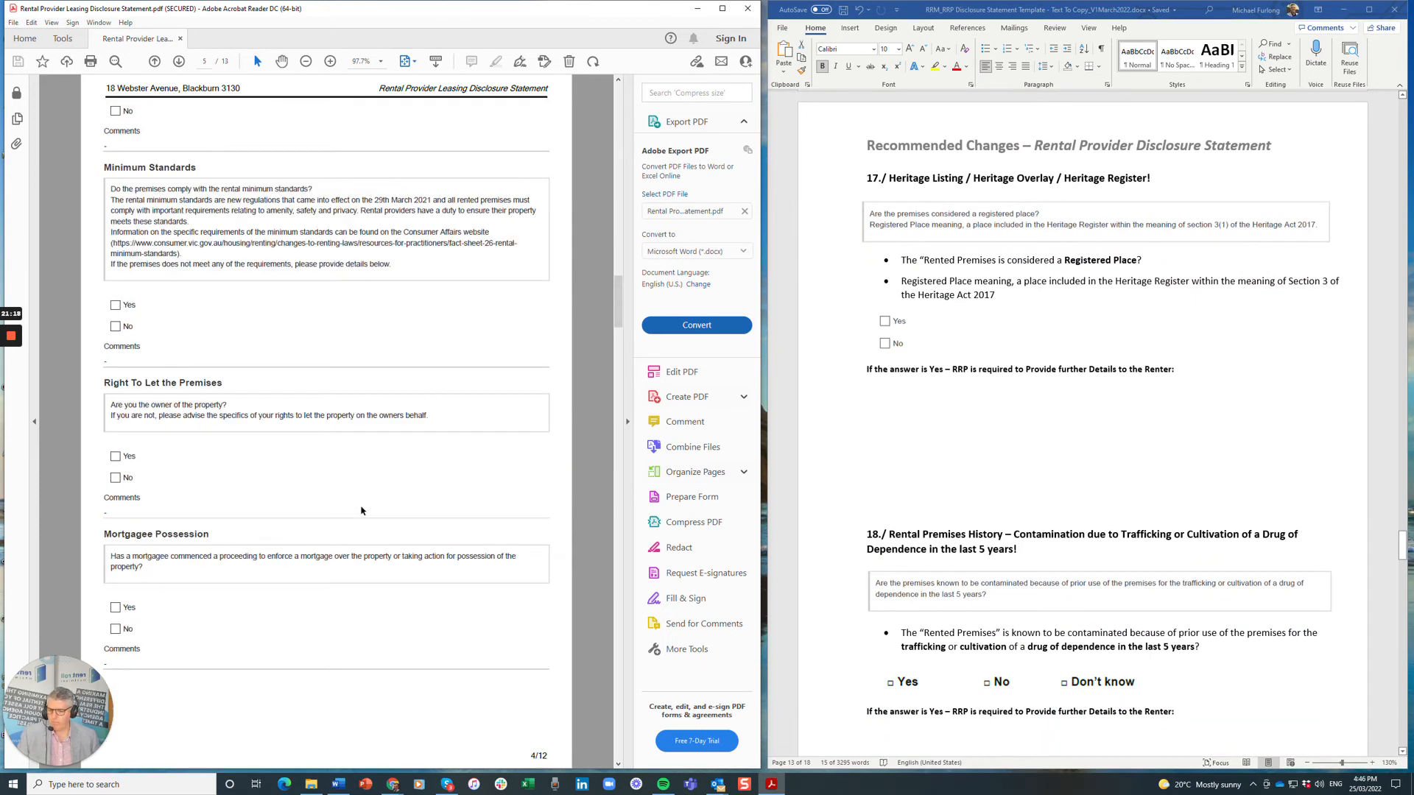
{"action": "scroll", "coordinate": [361, 509], "scroll_direction": "up", "scroll_amount": 5}
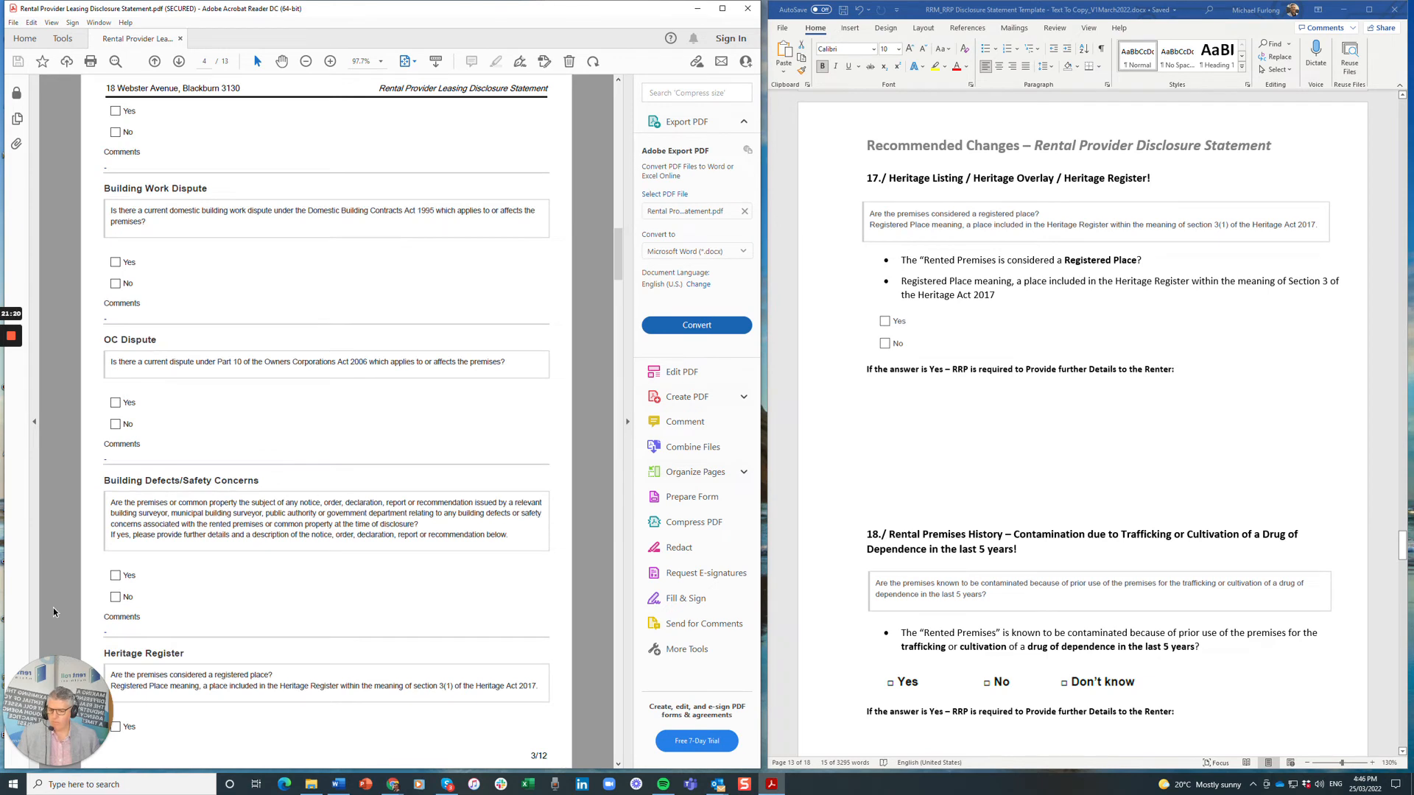
Collapse the PDF's tools pane and review the Heritage Register question with its Yes, No and Comments fields.
{"action": "left_click_drag", "start_coordinate": [94, 686], "coordinate": [686, 688]}
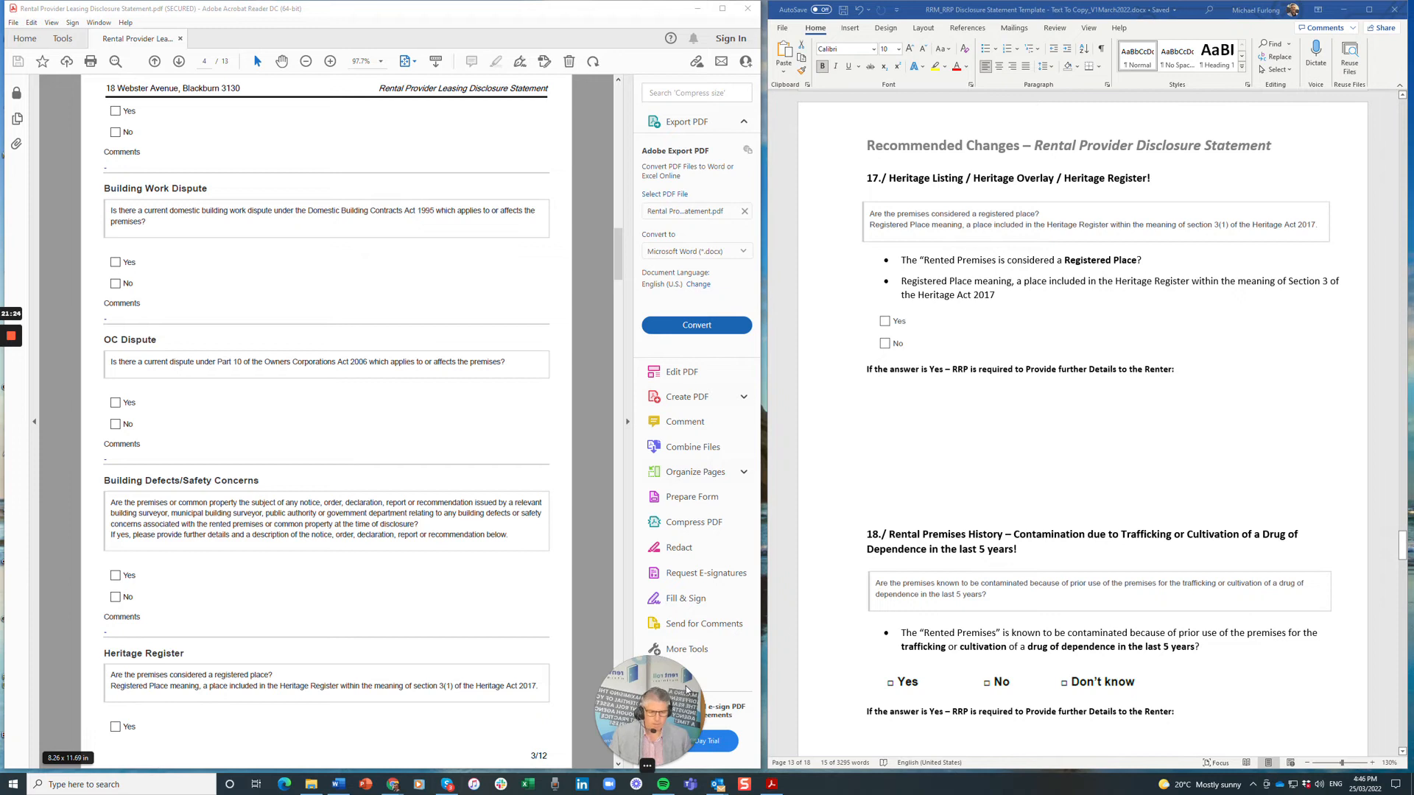
{"action": "left_click", "coordinate": [628, 422]}
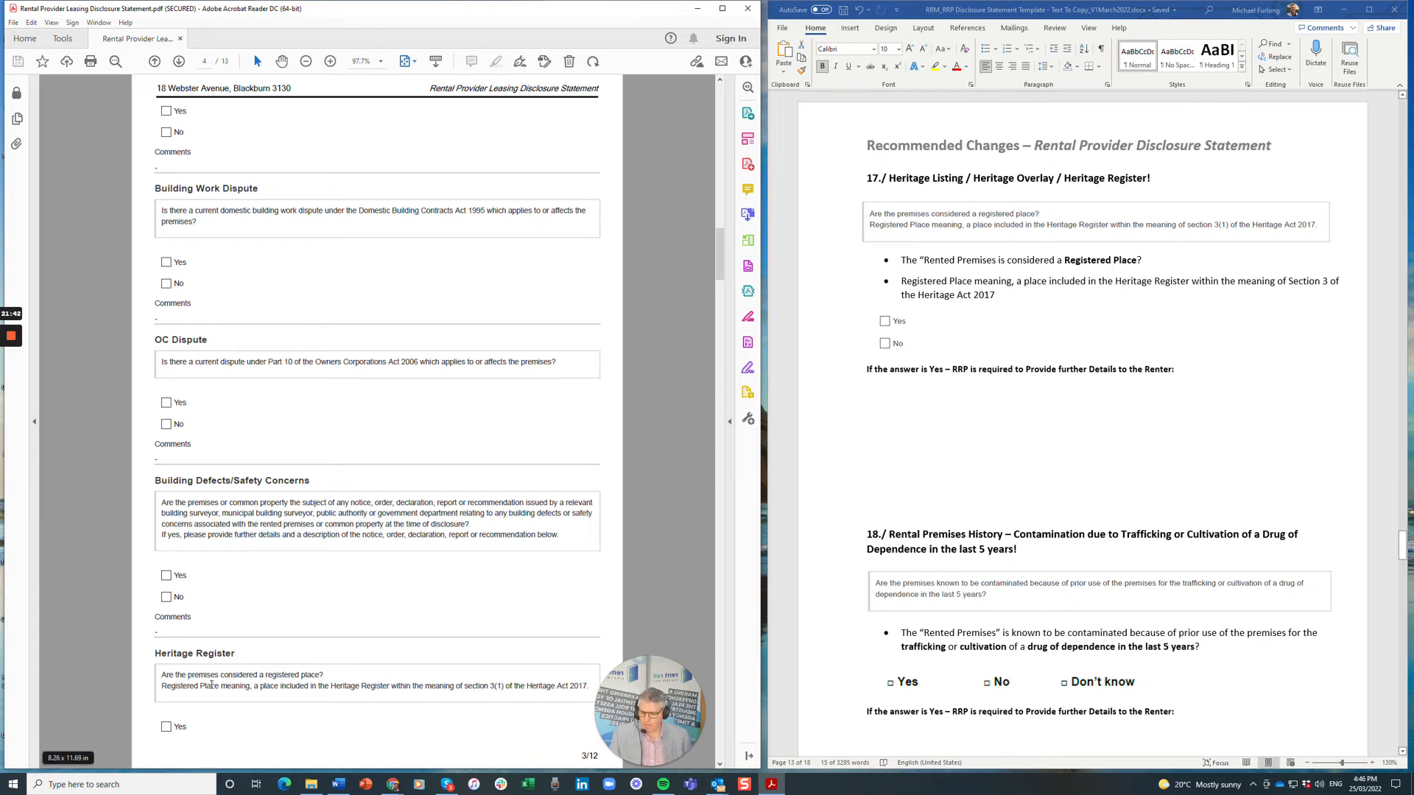
{"action": "scroll", "coordinate": [209, 713], "scroll_direction": "down", "scroll_amount": 3}
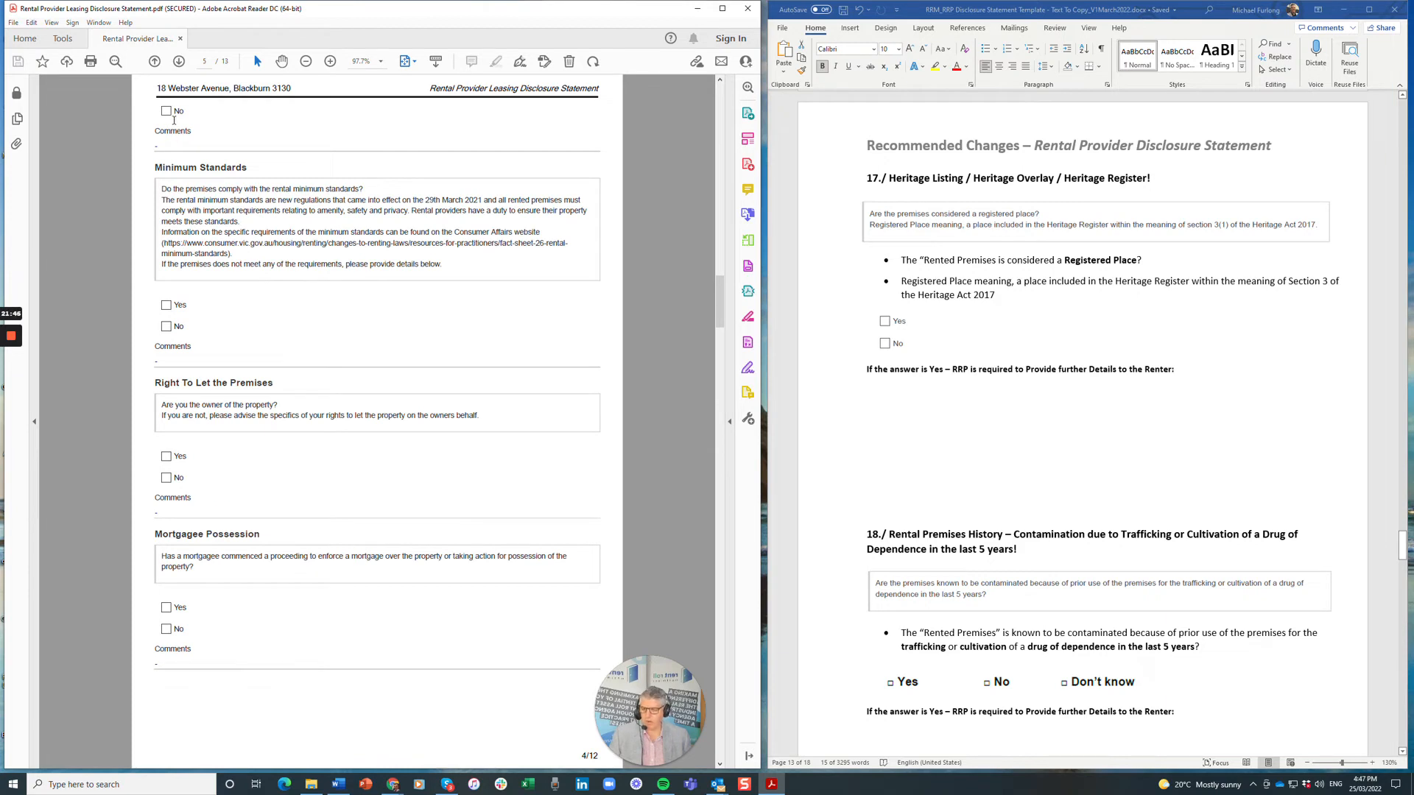
{"action": "scroll", "coordinate": [174, 120], "scroll_direction": "up", "scroll_amount": 3}
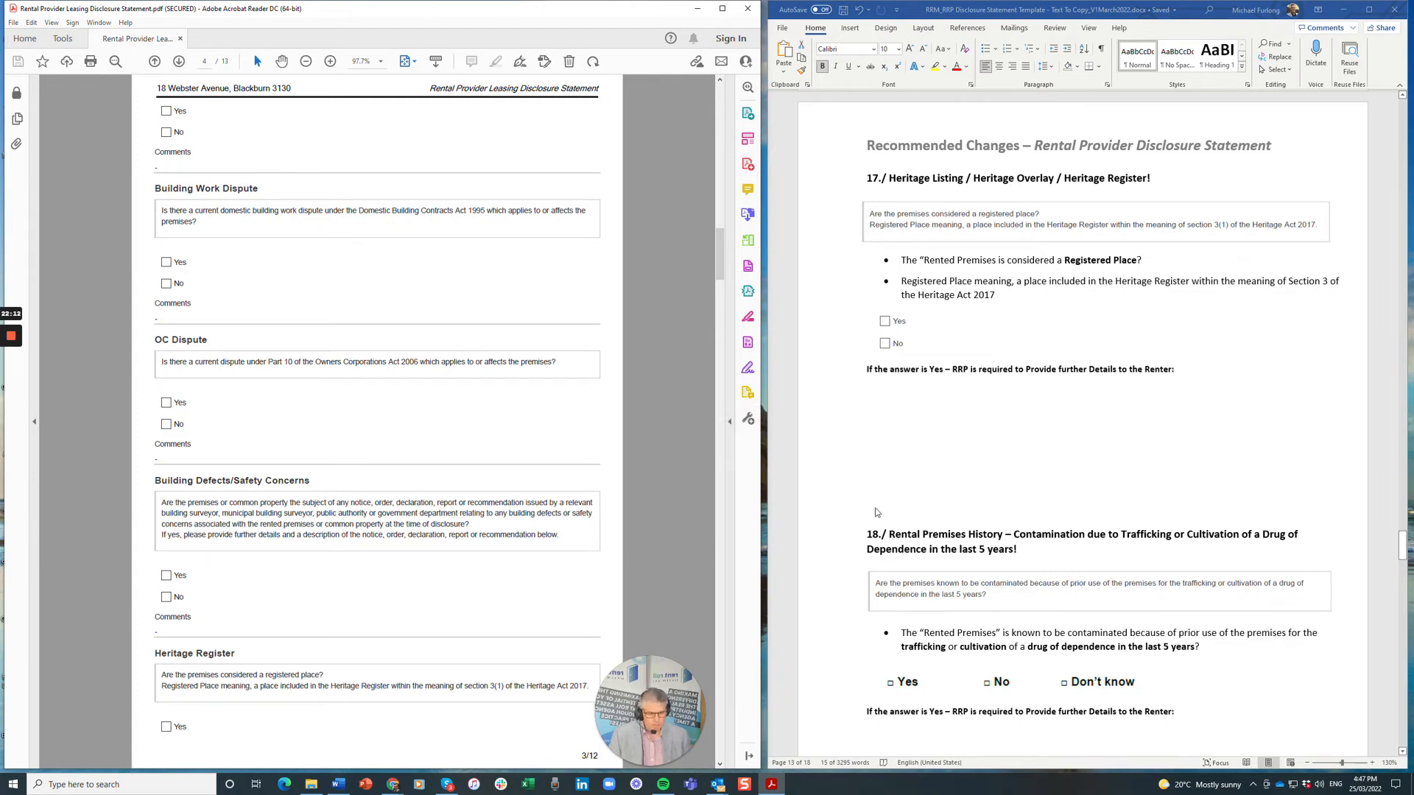
Highlight the PDF's Drug Contamination heading and section 18's full heading in the Word document to compare them.
{"action": "scroll", "coordinate": [1011, 530], "scroll_direction": "down", "scroll_amount": 1}
{"action": "scroll", "coordinate": [1012, 530], "scroll_direction": "down", "scroll_amount": 5}
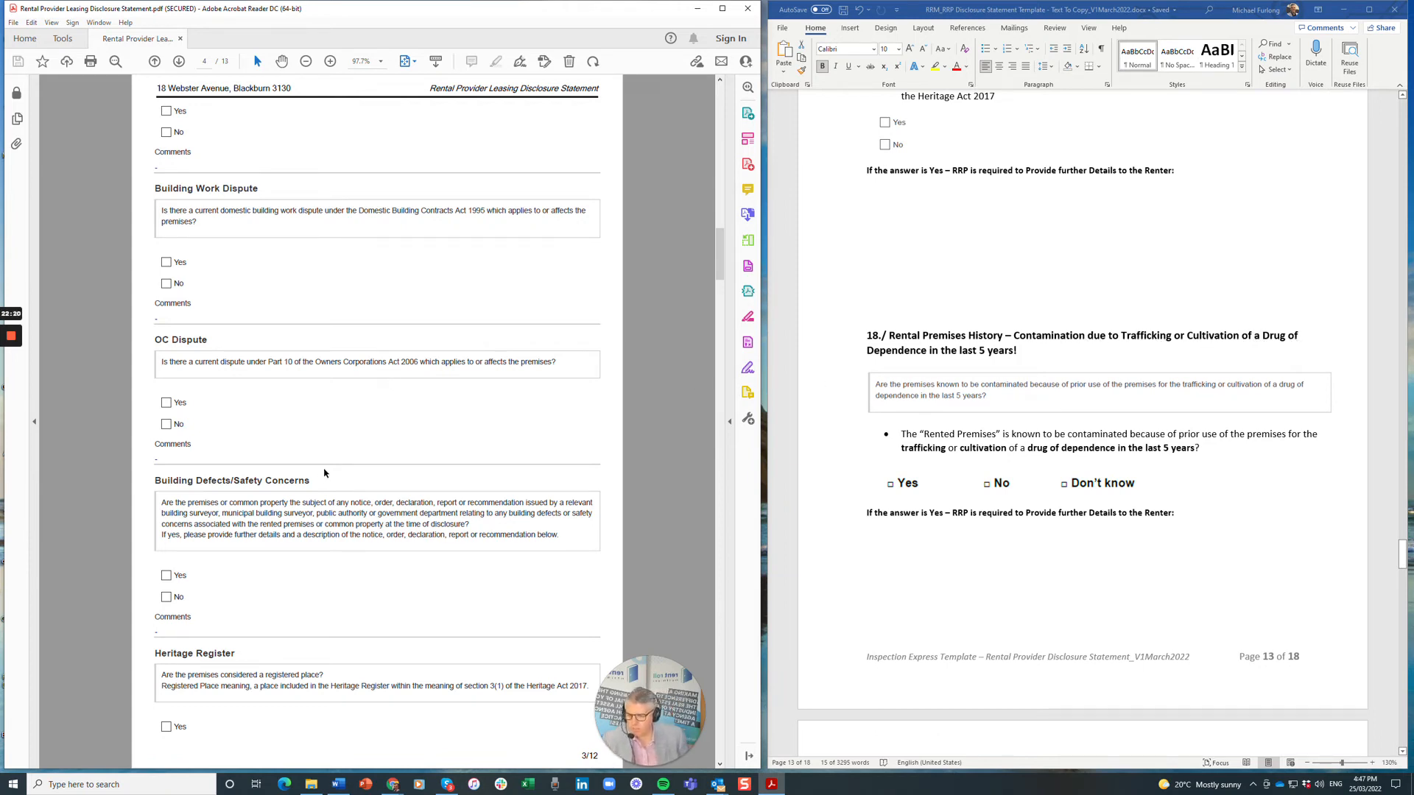
{"action": "scroll", "coordinate": [323, 475], "scroll_direction": "up", "scroll_amount": 5}
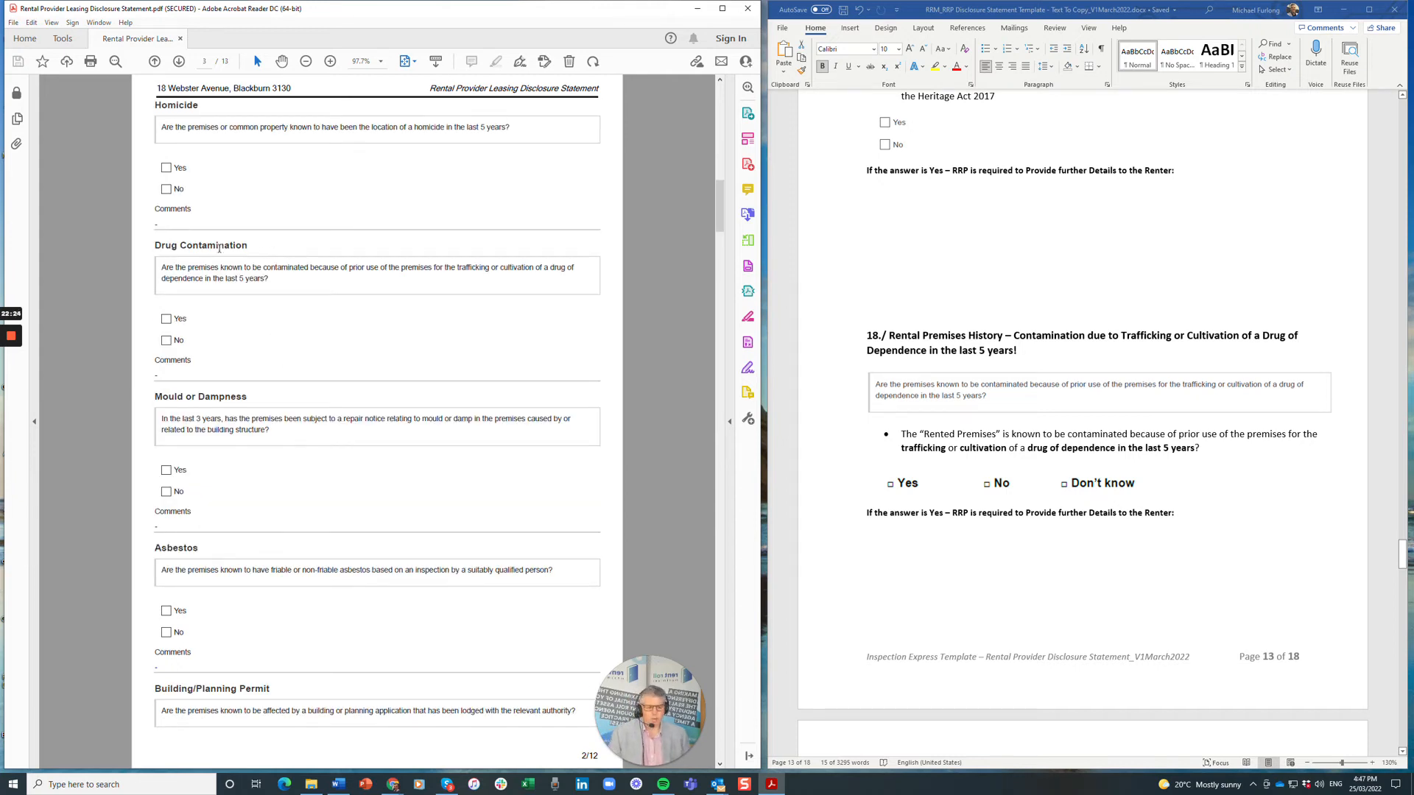
{"action": "left_click_drag", "start_coordinate": [155, 247], "coordinate": [248, 246]}
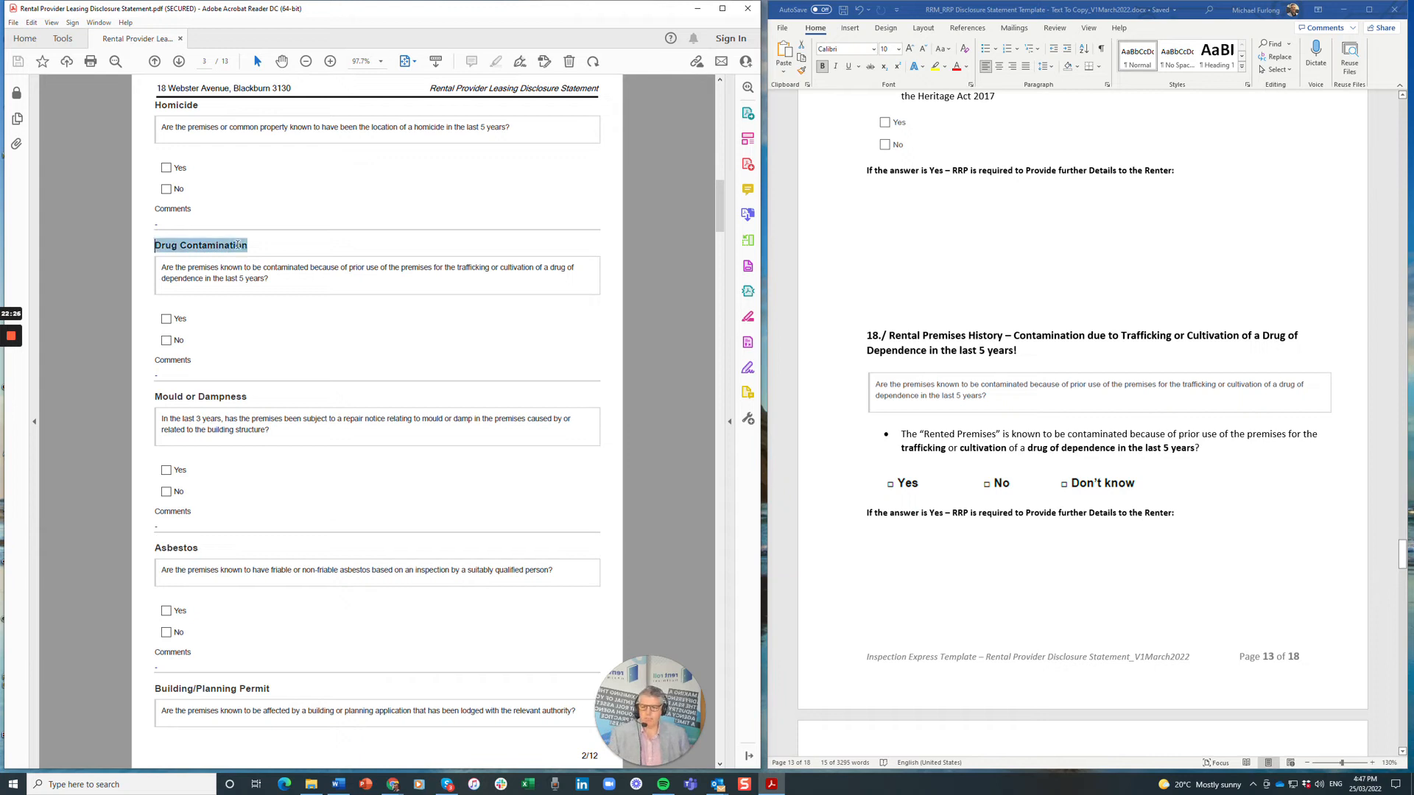
{"action": "left_click", "coordinate": [874, 338]}
{"action": "left_click_drag", "start_coordinate": [868, 337], "coordinate": [1024, 358]}
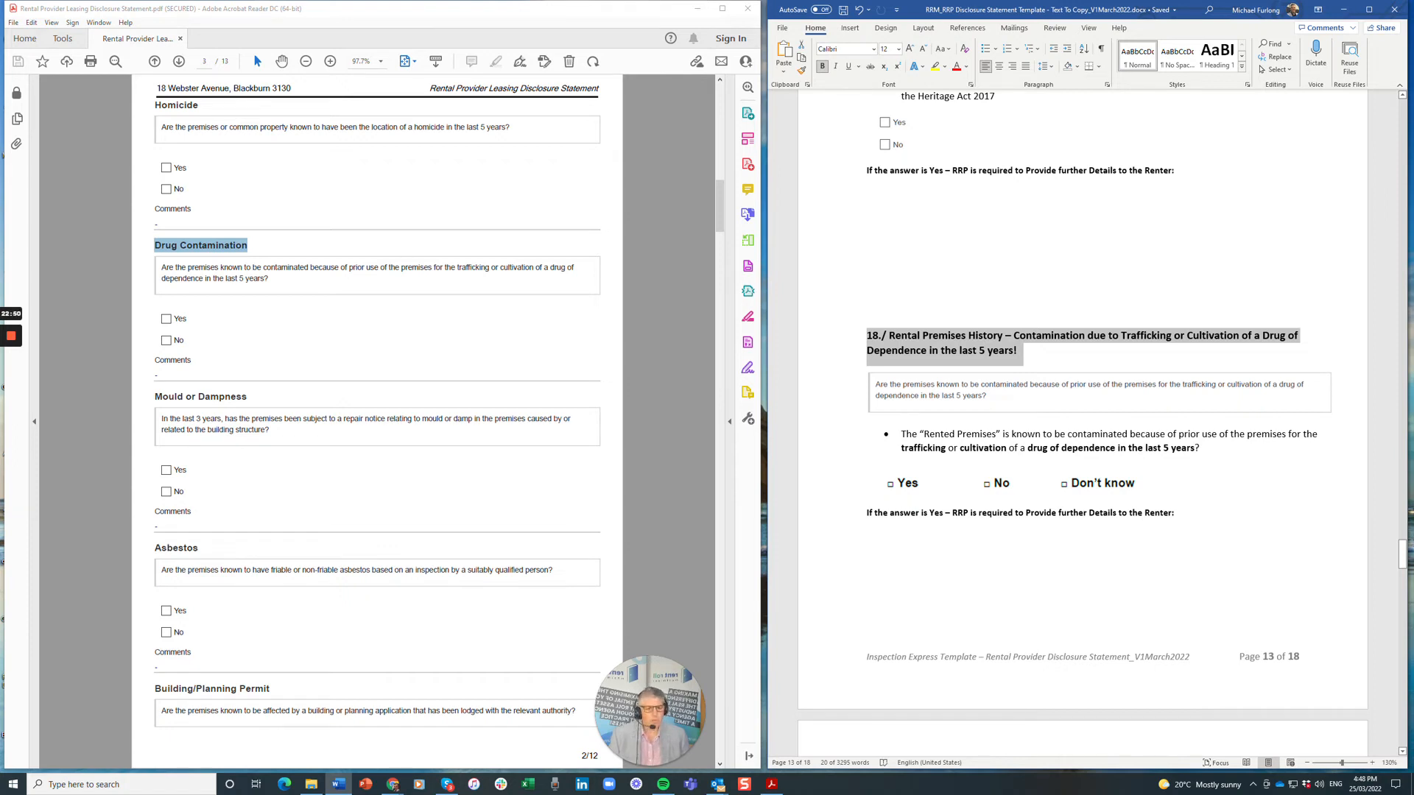
Go to section 19 on friable or non-friable asbestos and highlight the words "report by" in its question.
{"action": "scroll", "coordinate": [1082, 423], "scroll_direction": "down", "scroll_amount": 10}
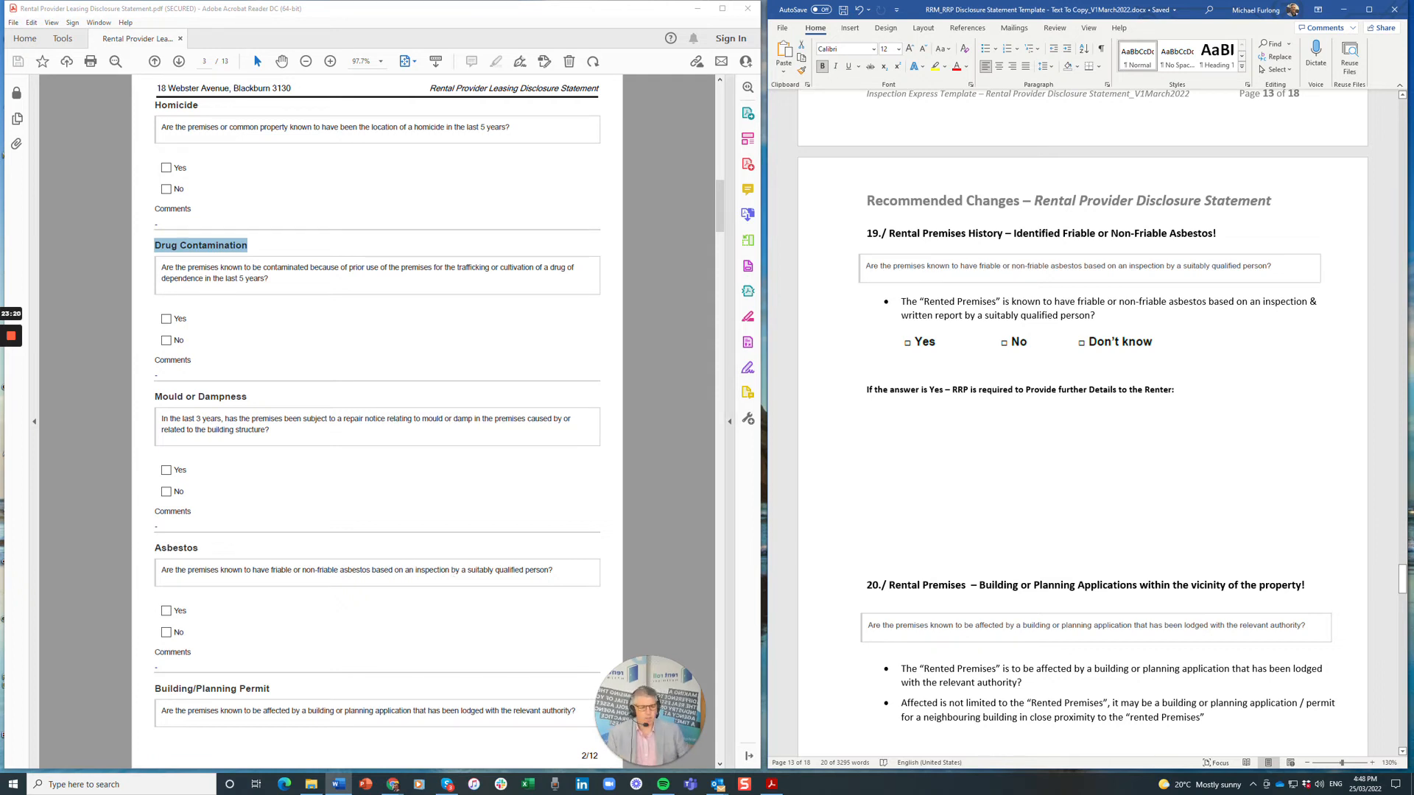
{"action": "left_click_drag", "start_coordinate": [968, 314], "coordinate": [936, 315]}
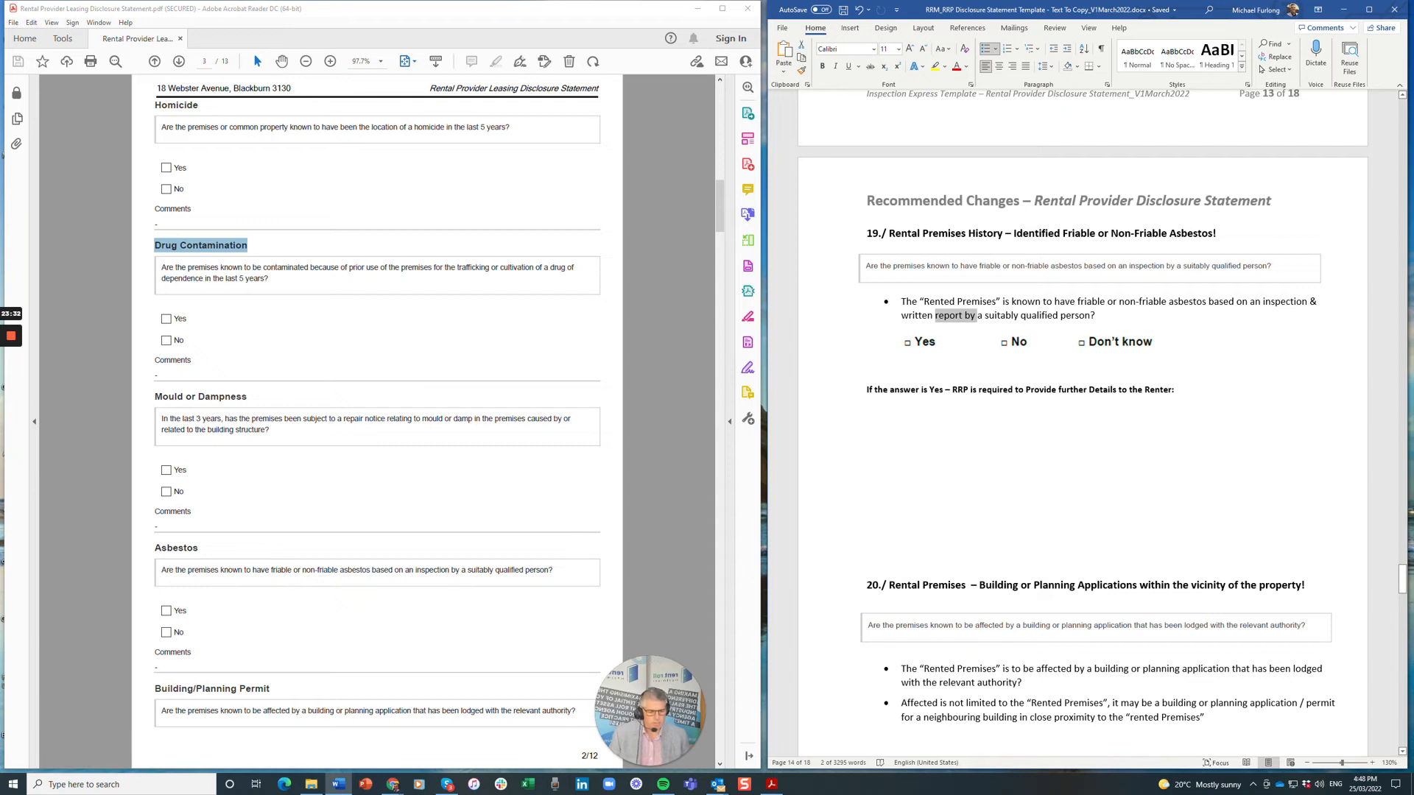
Capitalise "Rented" in the closing "Rented Premises" of section 20's second bullet and save the Word document.
{"action": "scroll", "coordinate": [1083, 427], "scroll_direction": "down", "scroll_amount": 3}
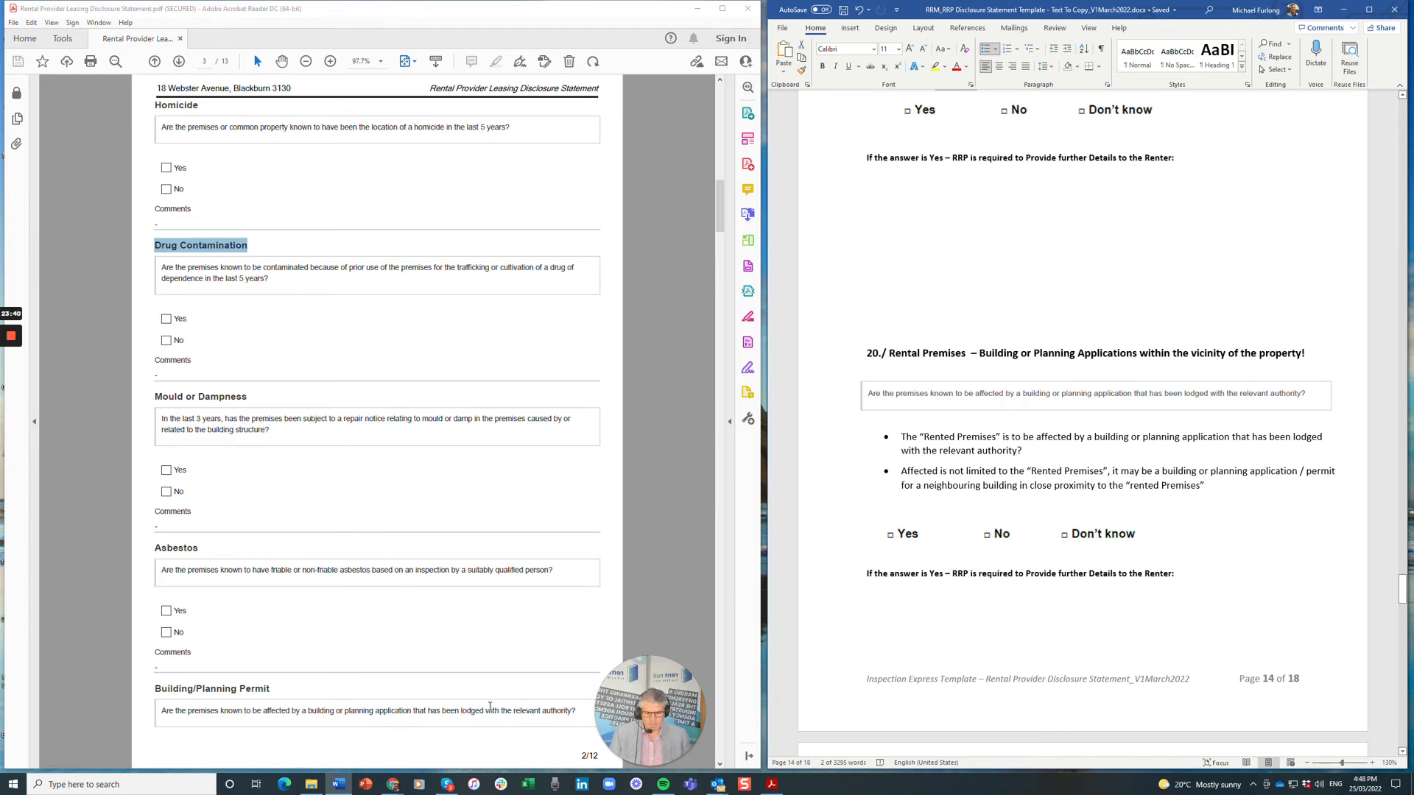
{"action": "scroll", "coordinate": [299, 685], "scroll_direction": "down", "scroll_amount": 10}
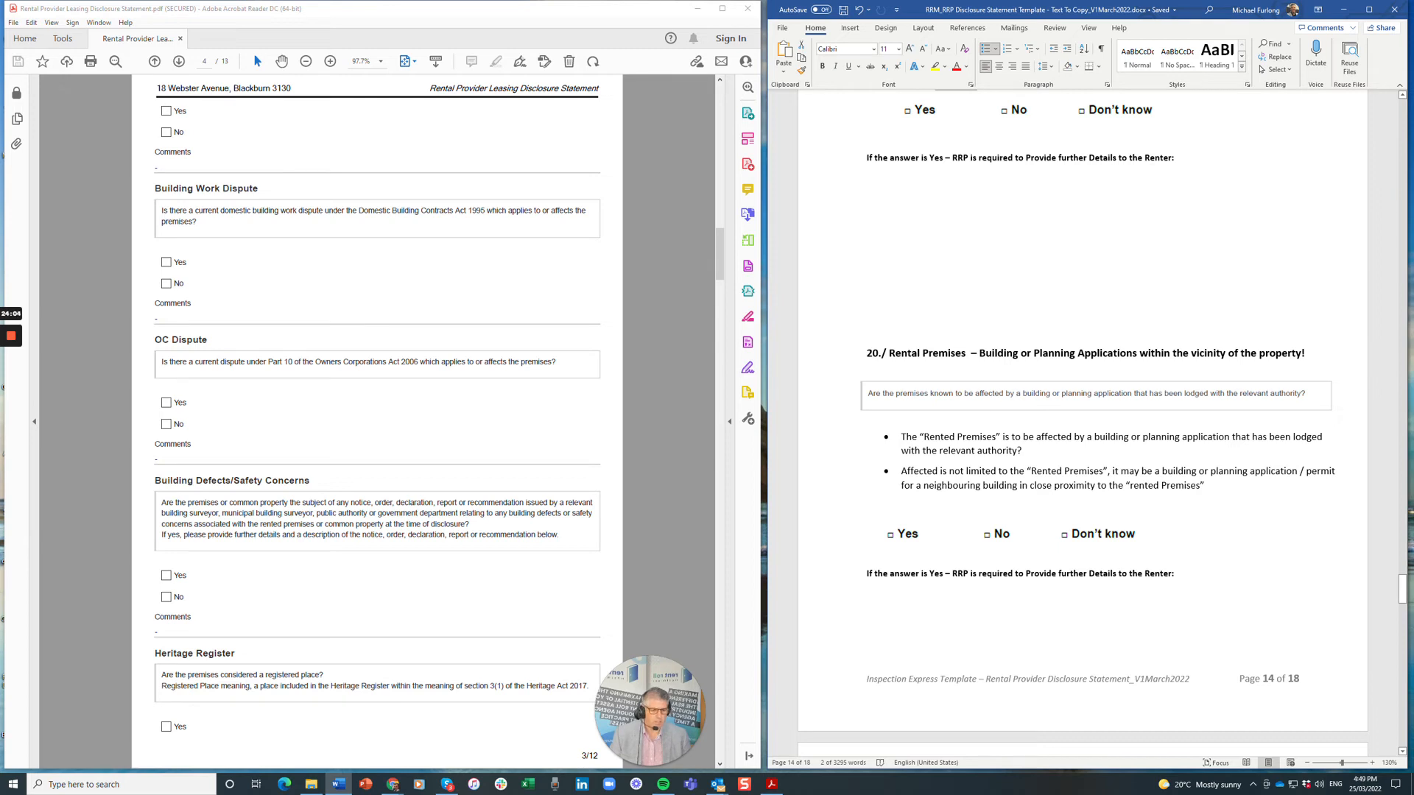
{"action": "left_click", "coordinate": [1134, 486]}
{"action": "key", "text": "BackSpace"}
{"action": "type", "text": "R"}
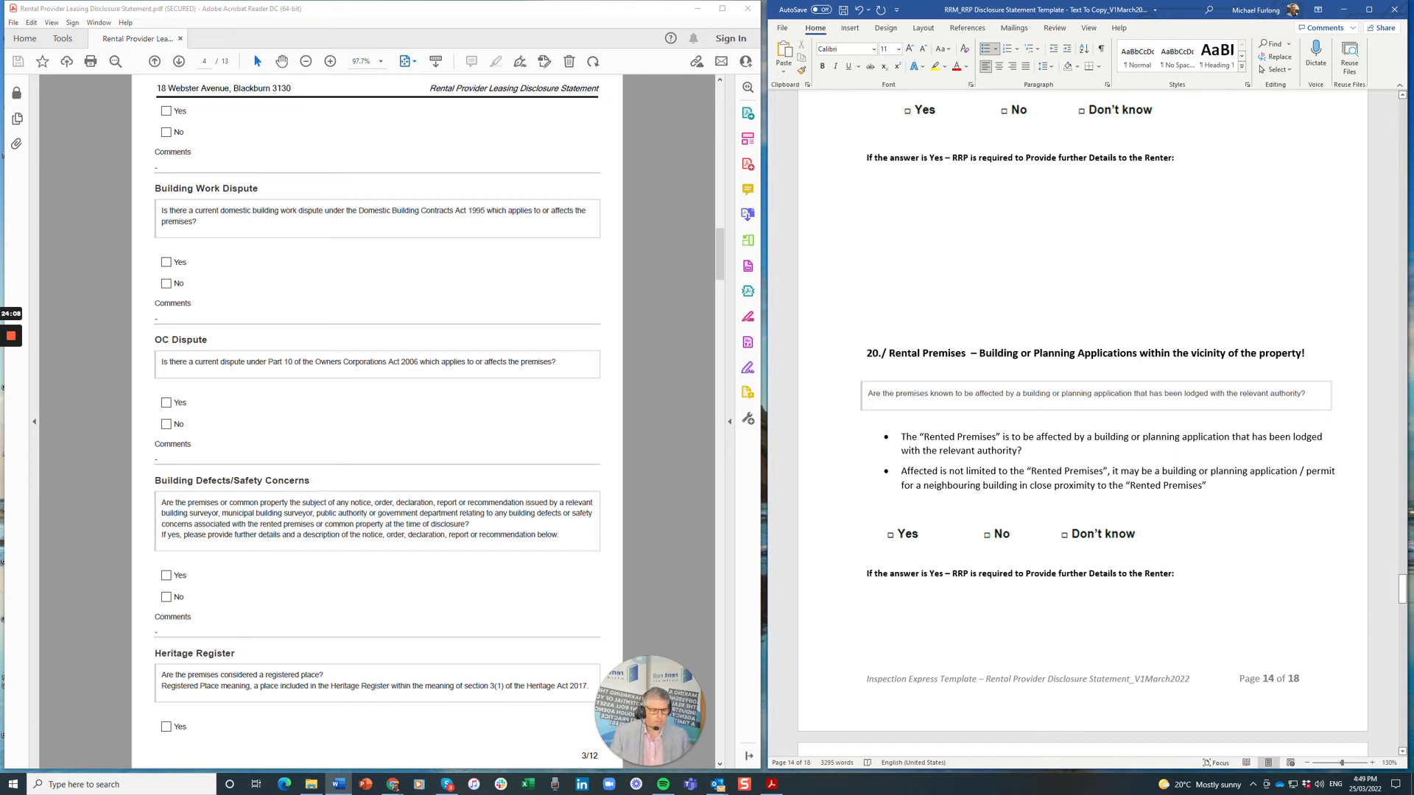
{"action": "left_click", "coordinate": [844, 10]}
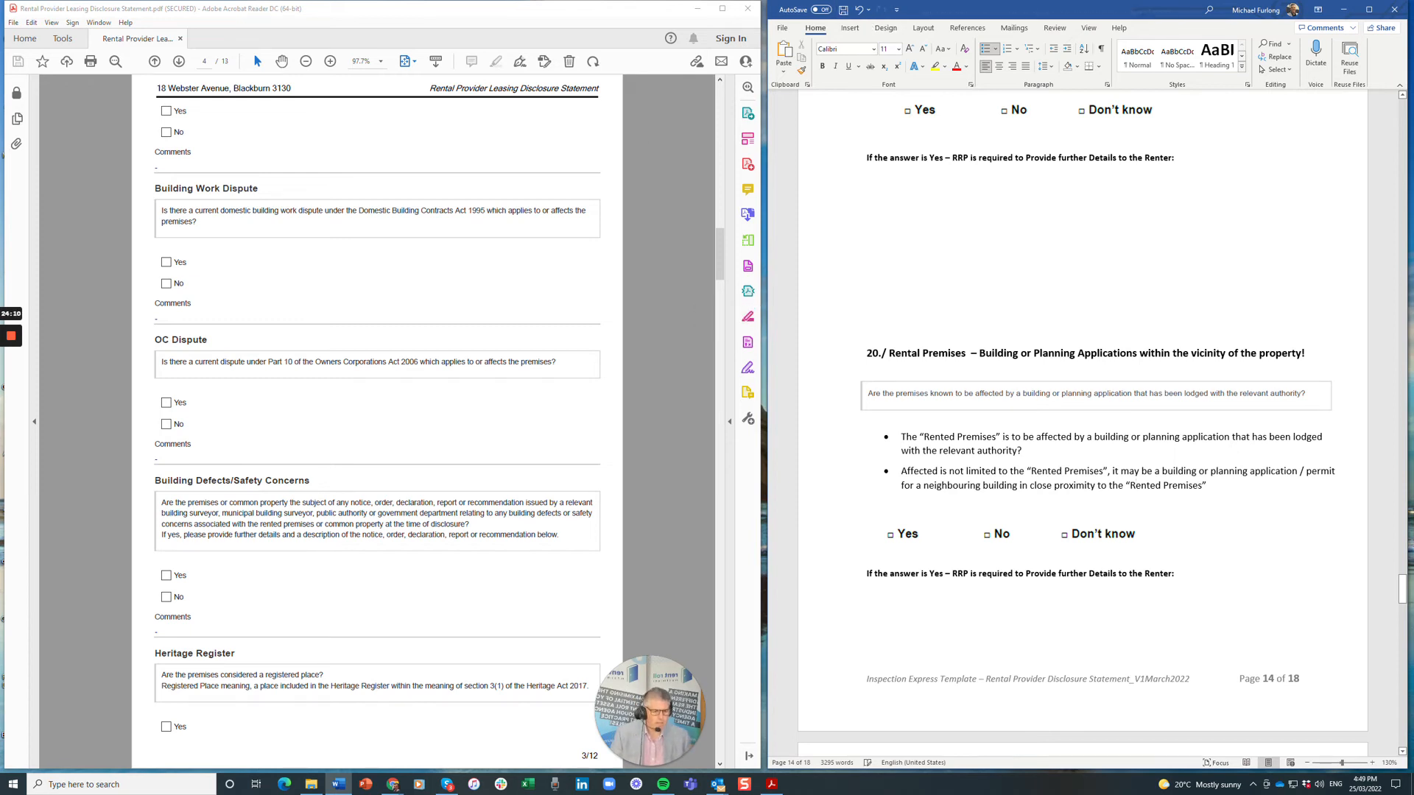
Review section 20's answer options and select the Yes / No / Don't know picture beneath its bullets.
{"action": "left_click", "coordinate": [868, 544]}
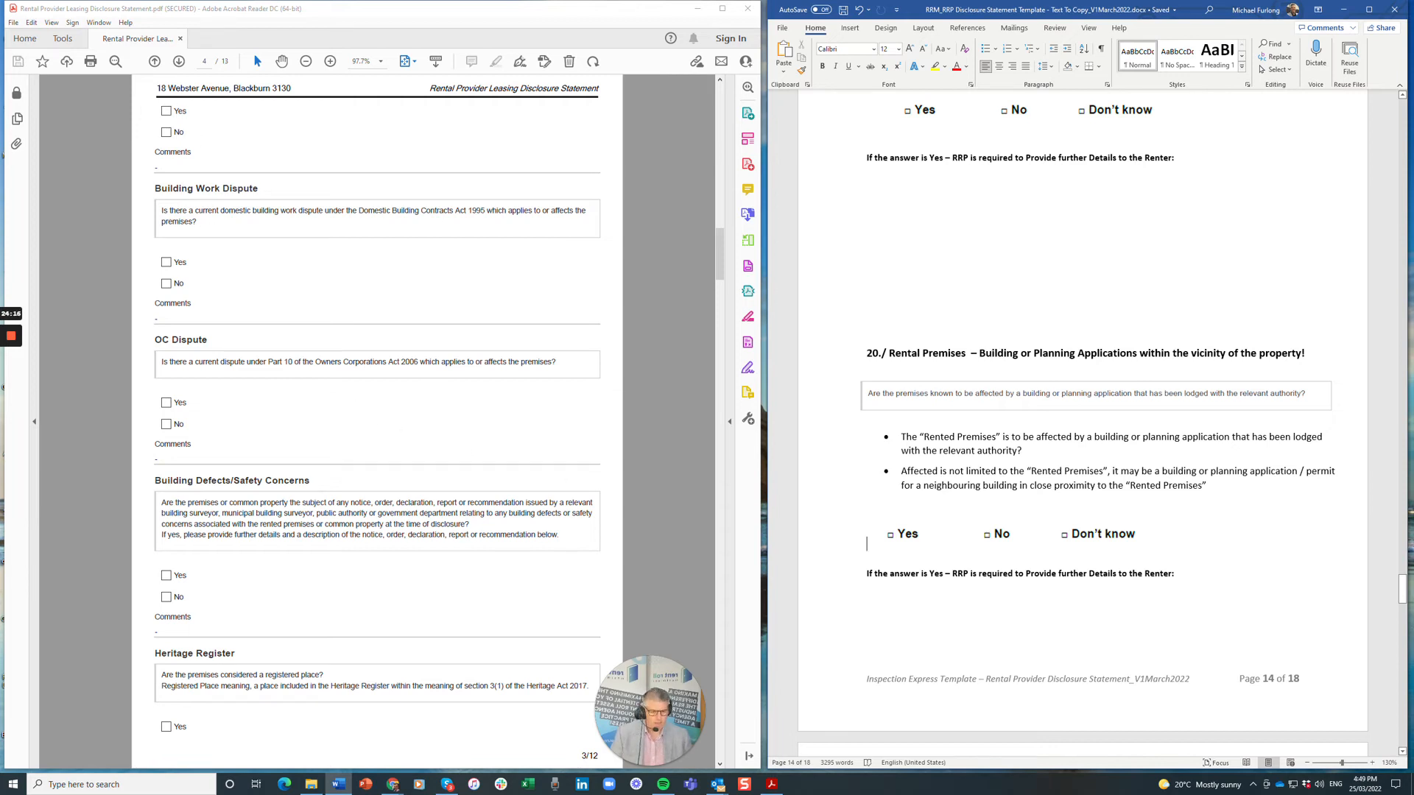
{"action": "scroll", "coordinate": [1082, 420], "scroll_direction": "up", "scroll_amount": 1}
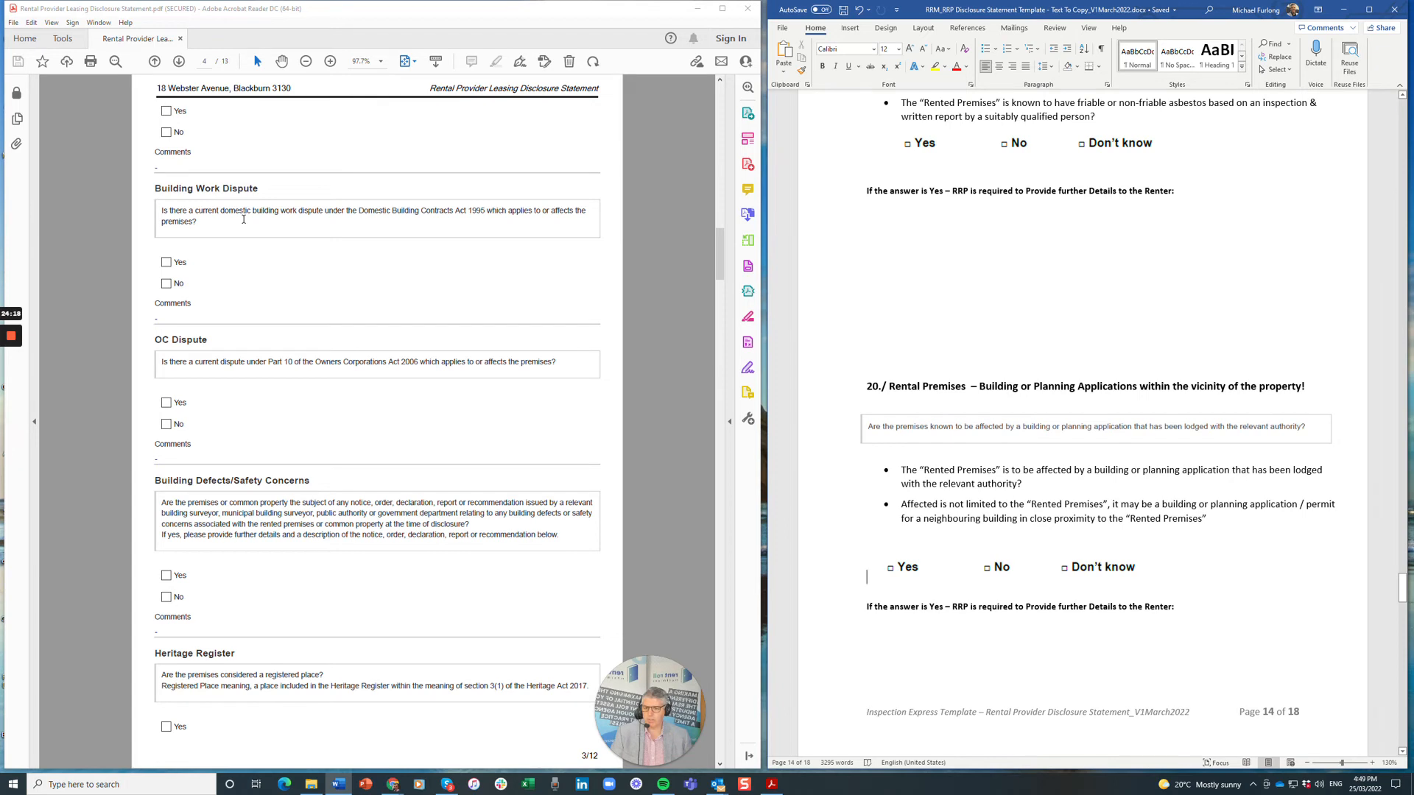
{"action": "scroll", "coordinate": [243, 219], "scroll_direction": "up", "scroll_amount": 10}
{"action": "scroll", "coordinate": [243, 221], "scroll_direction": "down", "scroll_amount": 10}
{"action": "scroll", "coordinate": [243, 219], "scroll_direction": "up", "scroll_amount": 10}
{"action": "scroll", "coordinate": [244, 219], "scroll_direction": "down", "scroll_amount": 10}
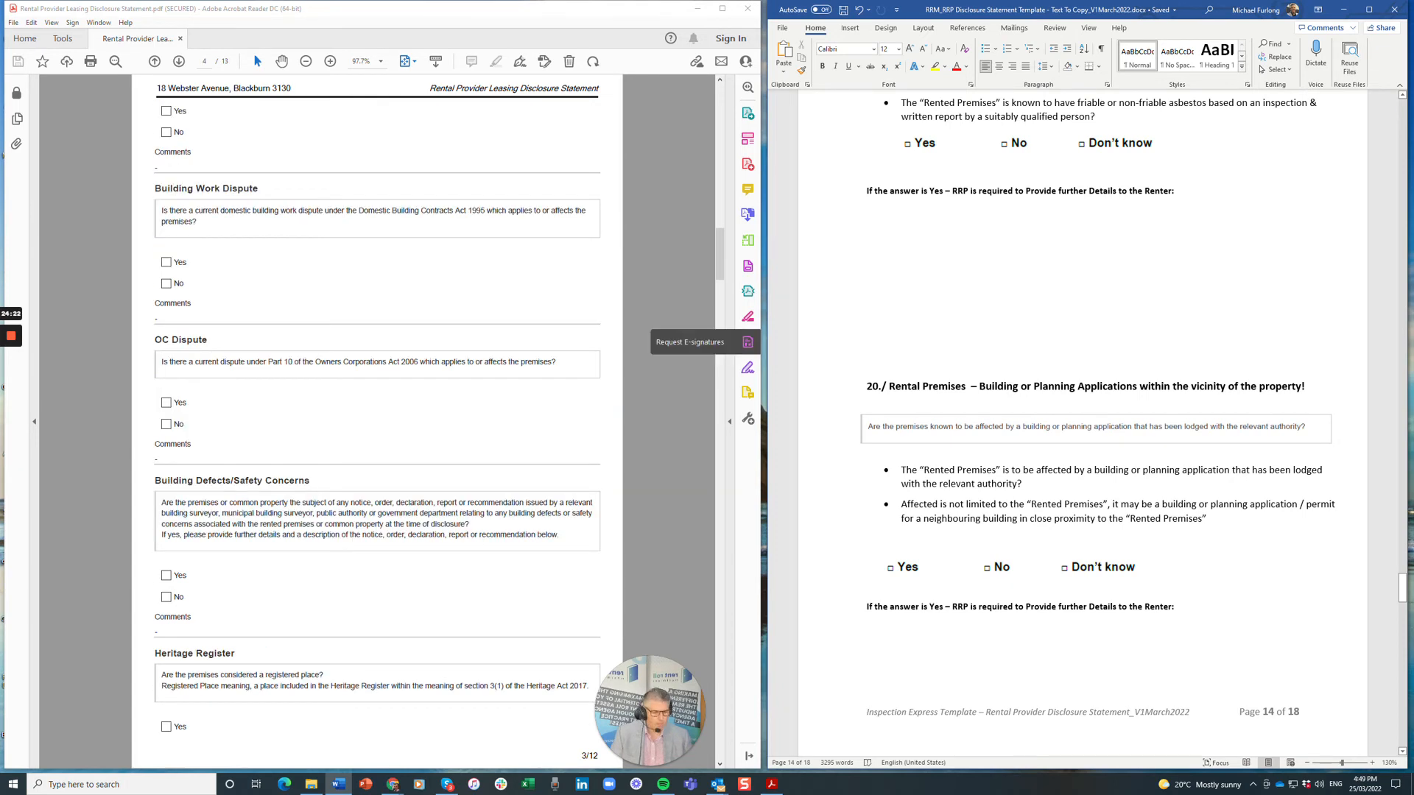
{"action": "left_click", "coordinate": [1023, 570]}
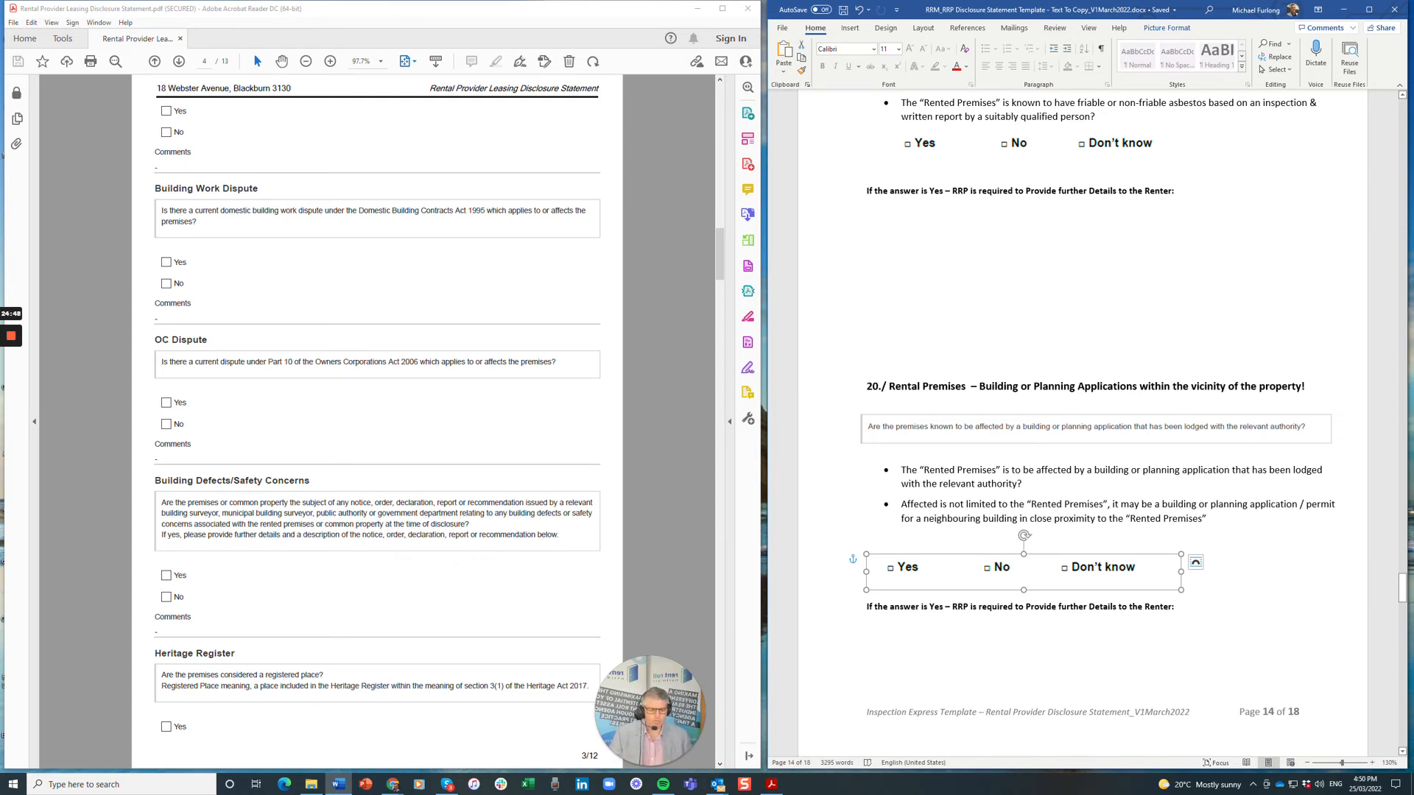
Compare section 21 with the PDF's Building Defects/Safety Concerns by highlighting its question text, Comments label and "If yes" sentence.
{"action": "scroll", "coordinate": [1082, 420], "scroll_direction": "down", "scroll_amount": 10}
{"action": "scroll", "coordinate": [1082, 419], "scroll_direction": "down", "scroll_amount": 2}
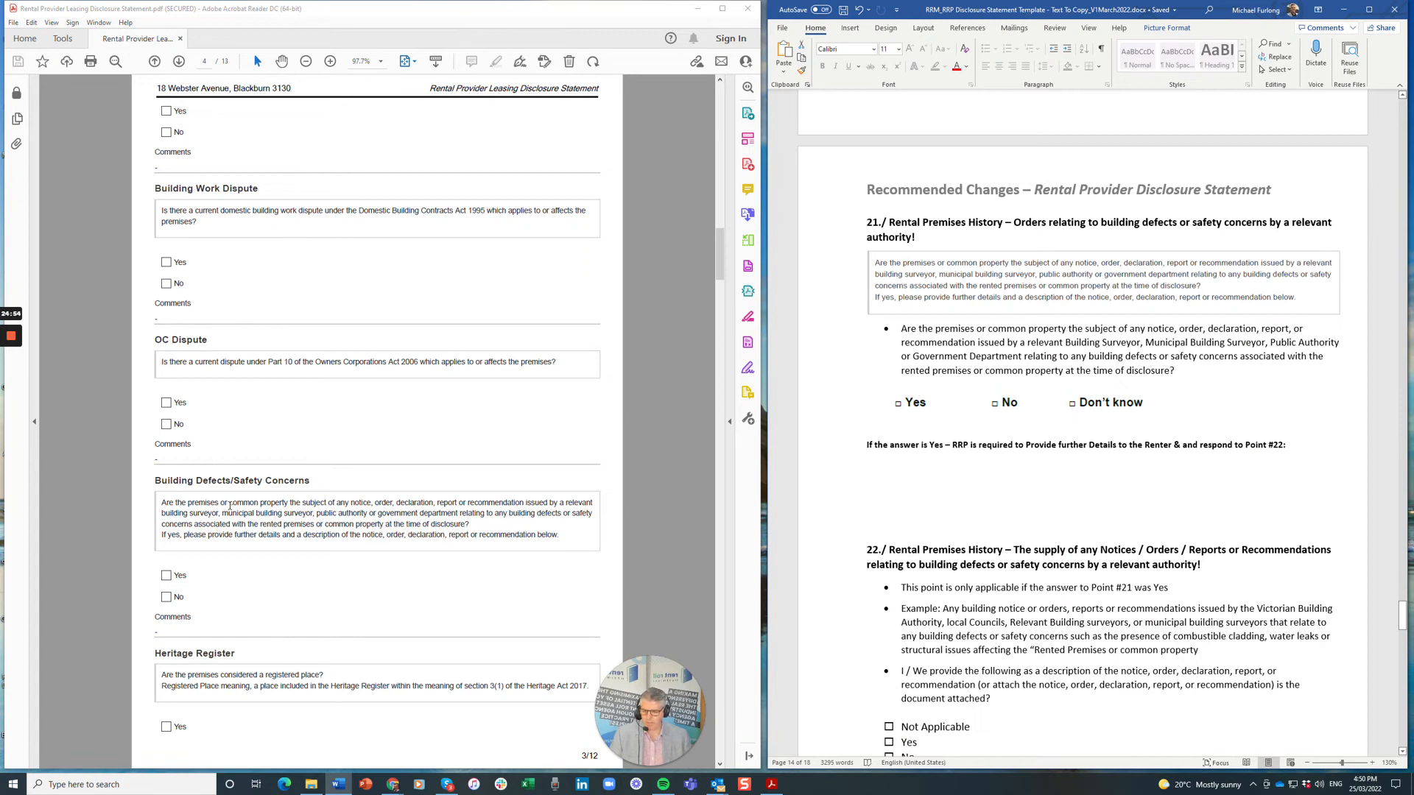
{"action": "left_click_drag", "start_coordinate": [566, 542], "coordinate": [142, 500]}
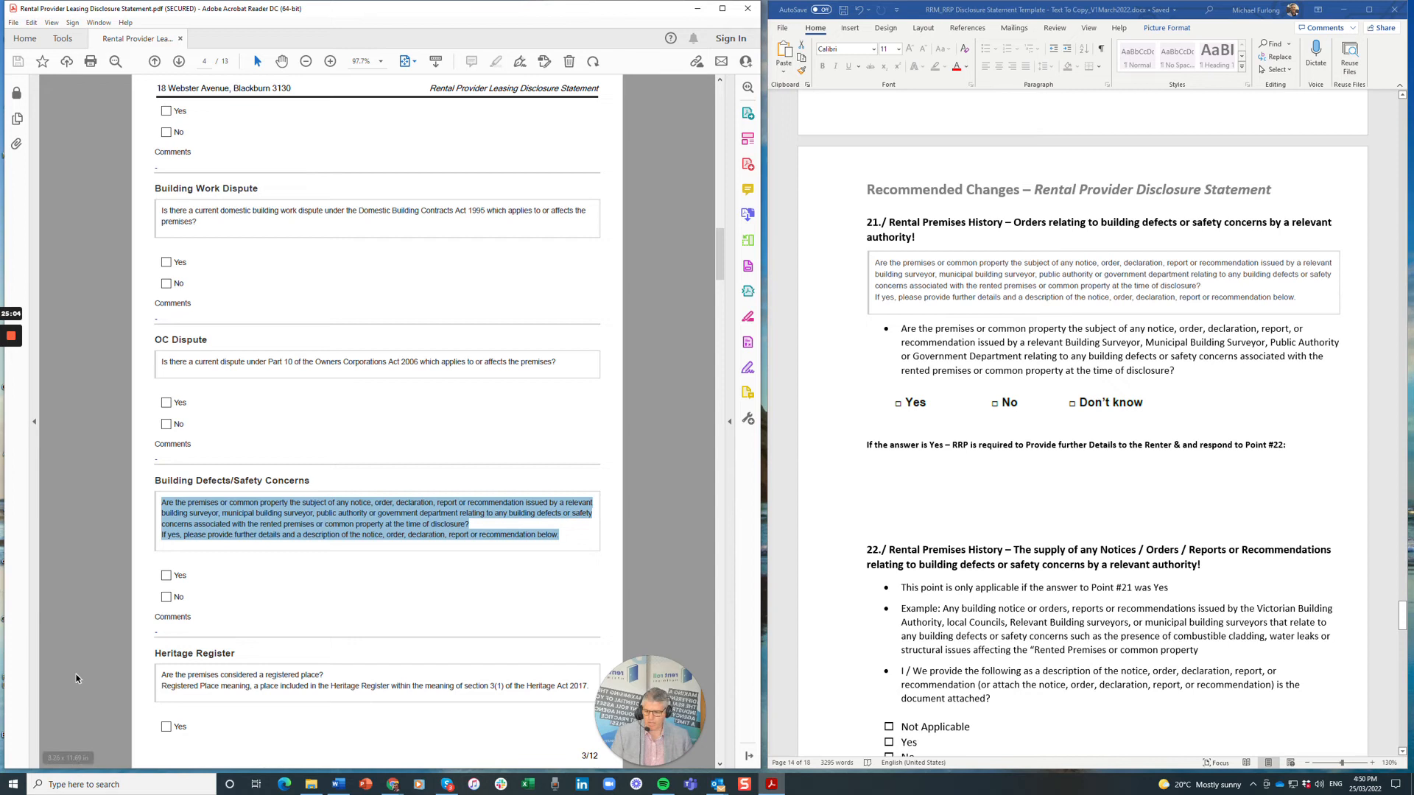
{"action": "double_click", "coordinate": [193, 618]}
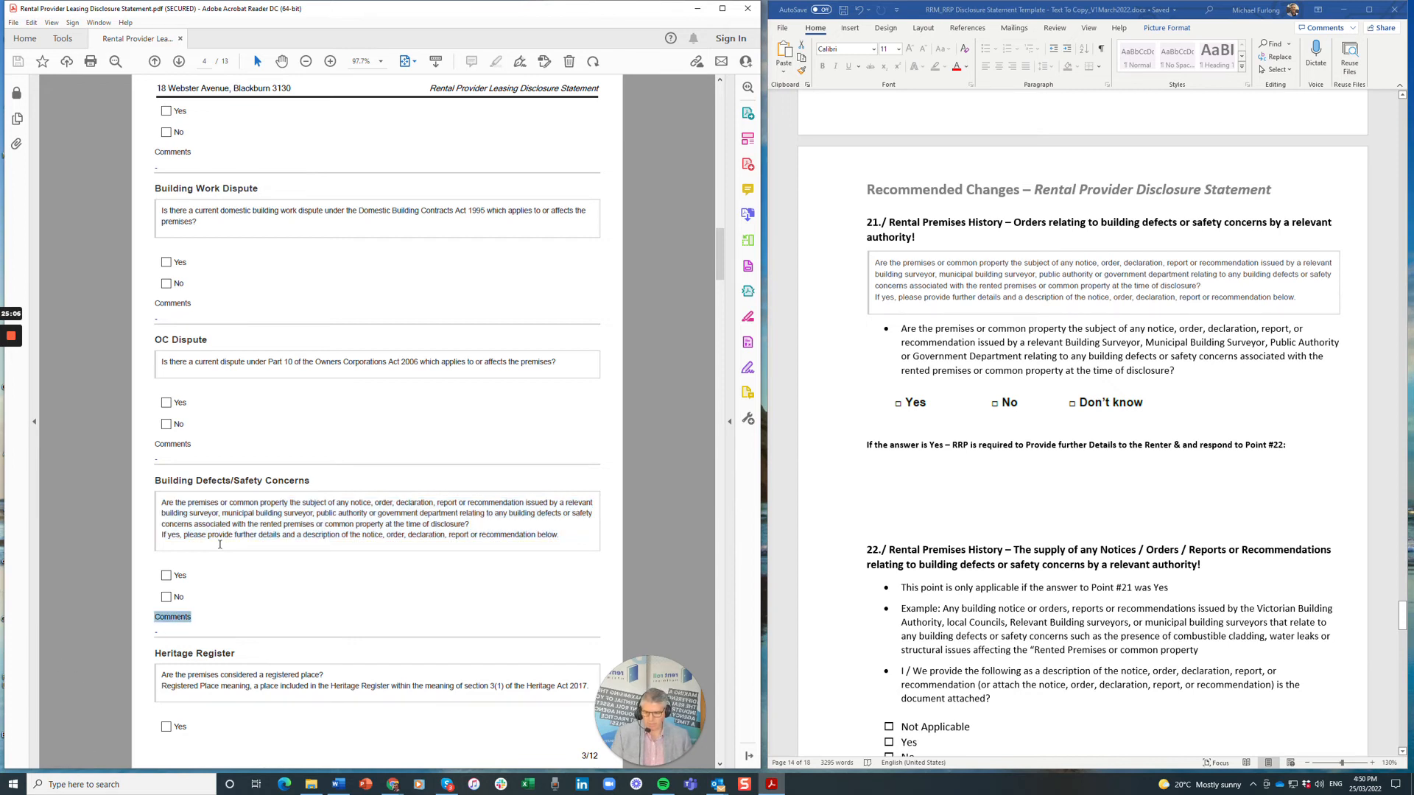
{"action": "left_click_drag", "start_coordinate": [162, 533], "coordinate": [536, 534]}
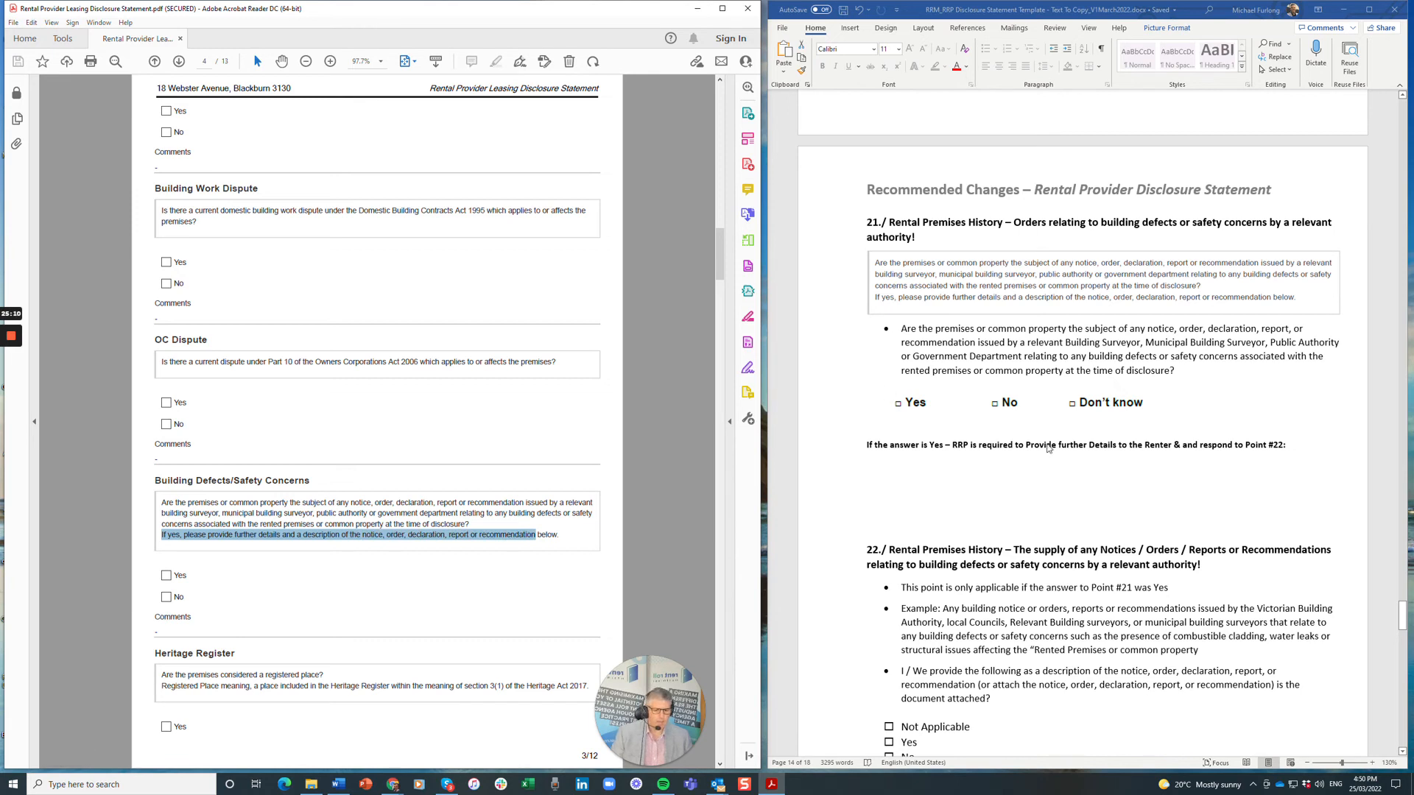
Place the cursor in the blank details space beneath section 21's "If the answer is Yes" line in the Word document.
{"action": "left_click", "coordinate": [978, 501]}
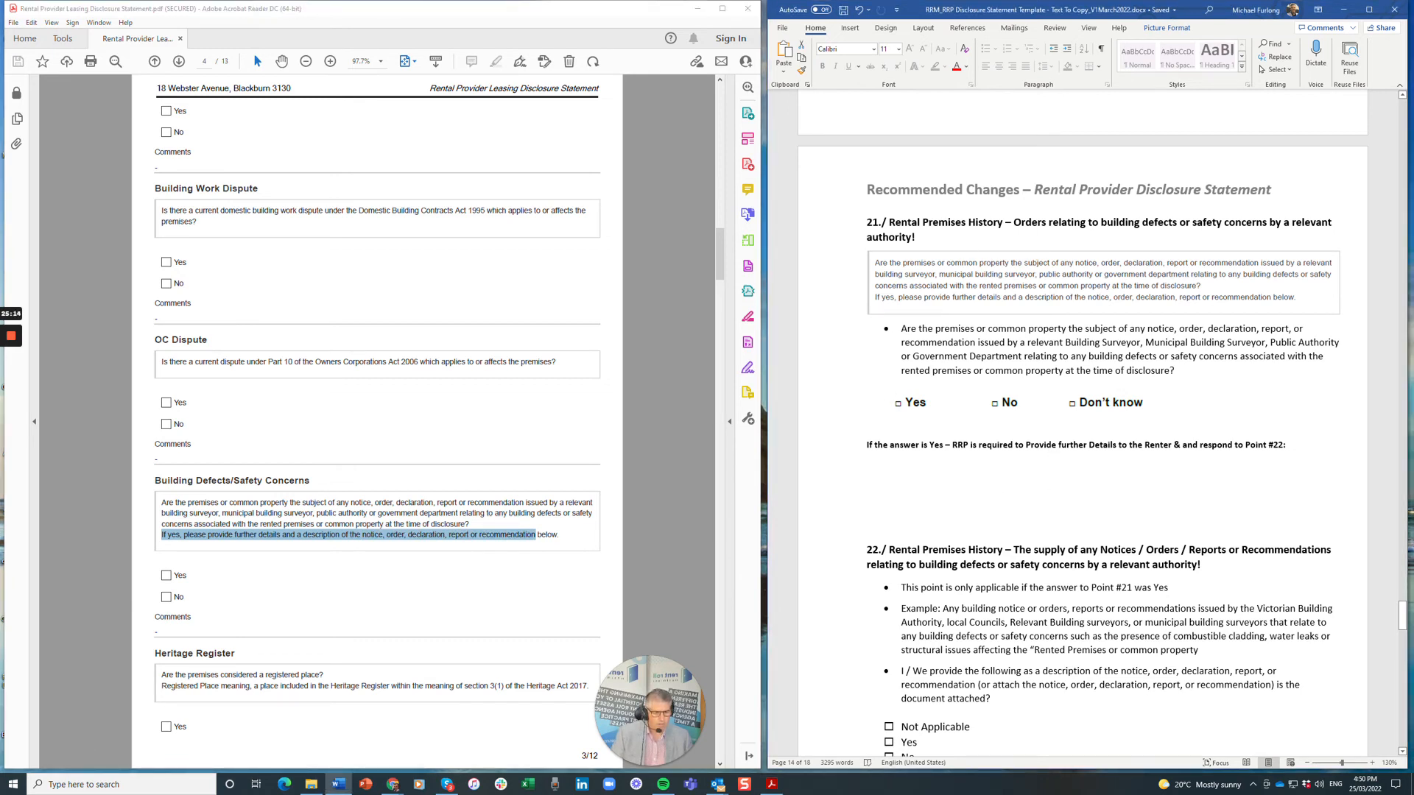
{"action": "scroll", "coordinate": [1082, 430], "scroll_direction": "down", "scroll_amount": 1}
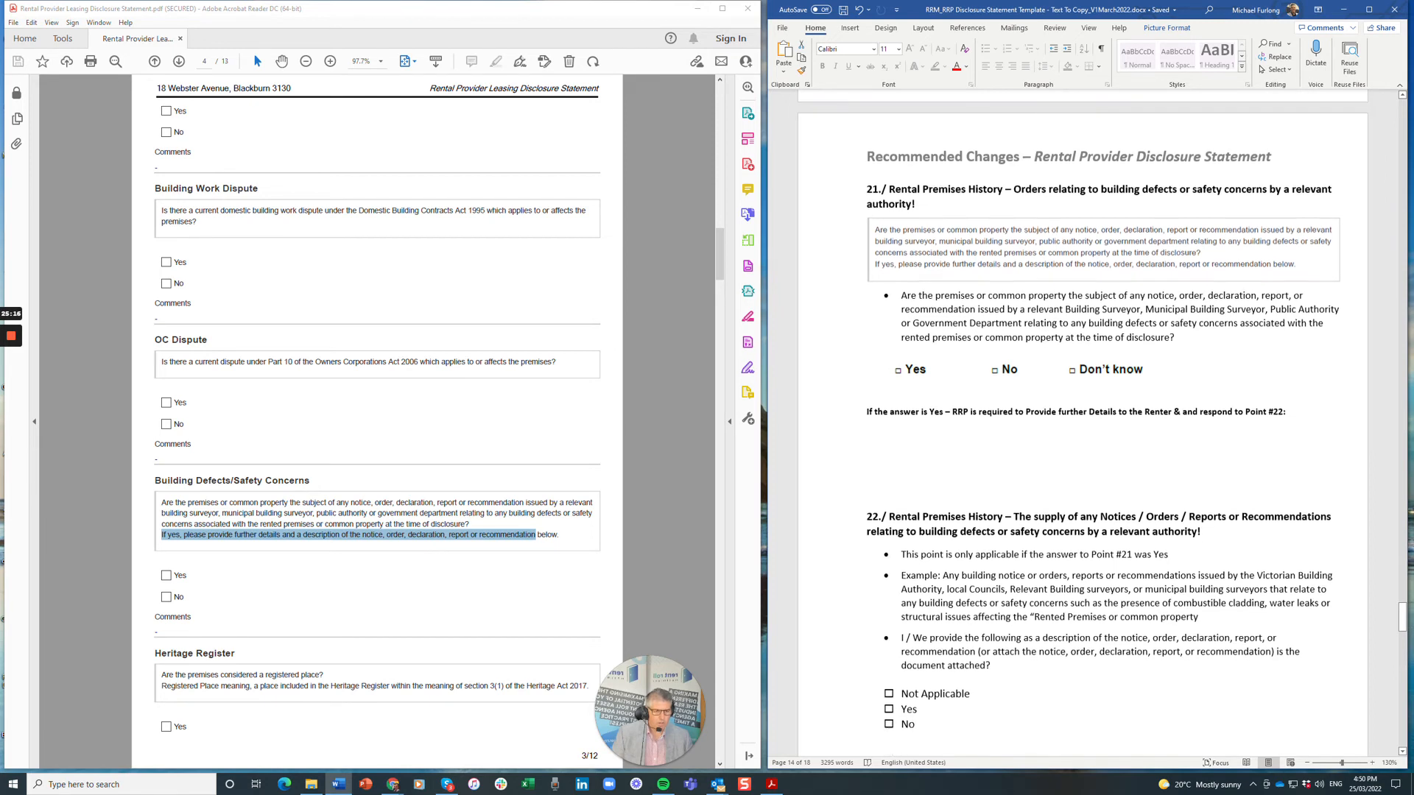
{"action": "left_click", "coordinate": [867, 448]}
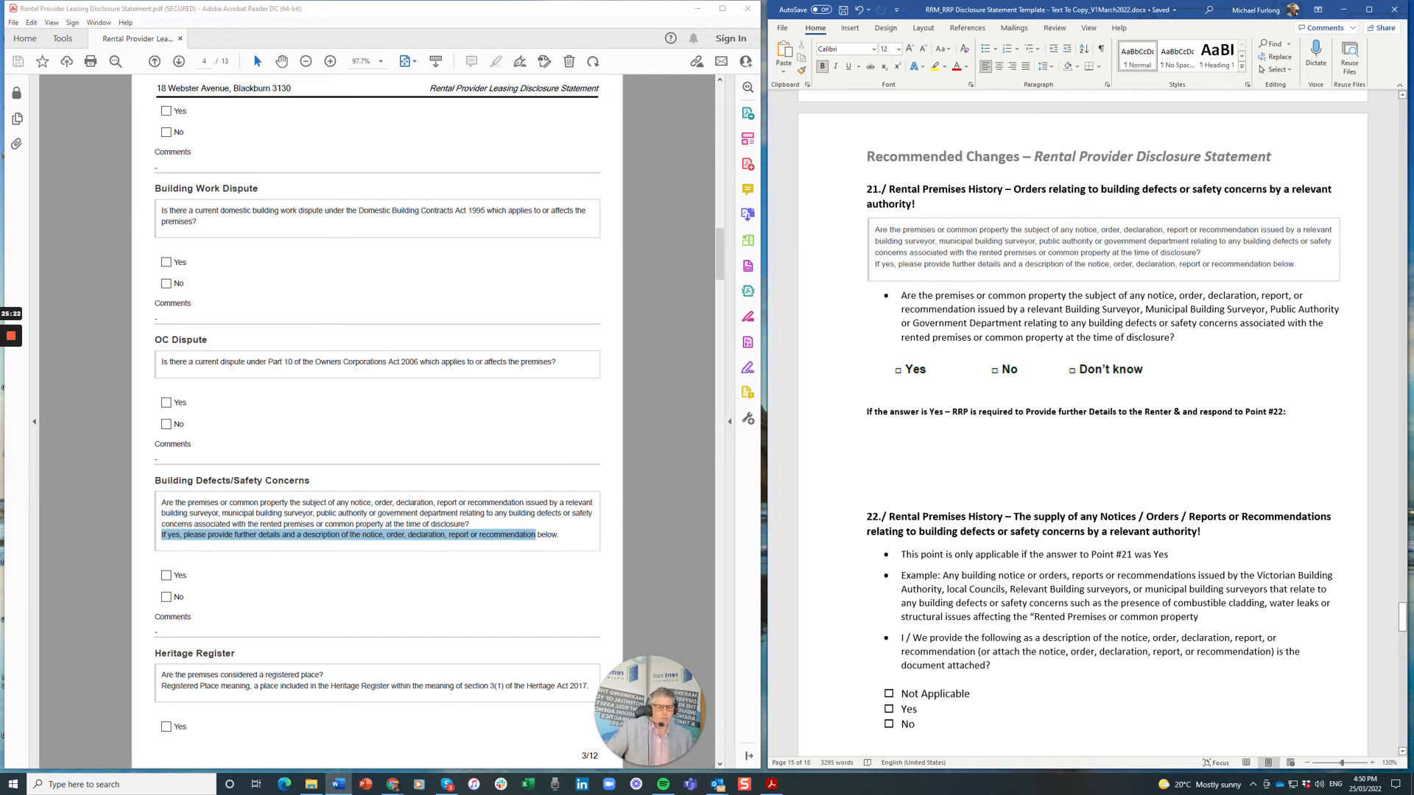
{"action": "scroll", "coordinate": [1083, 427], "scroll_direction": "down", "scroll_amount": 1}
{"action": "scroll", "coordinate": [1102, 416], "scroll_direction": "down", "scroll_amount": 1}
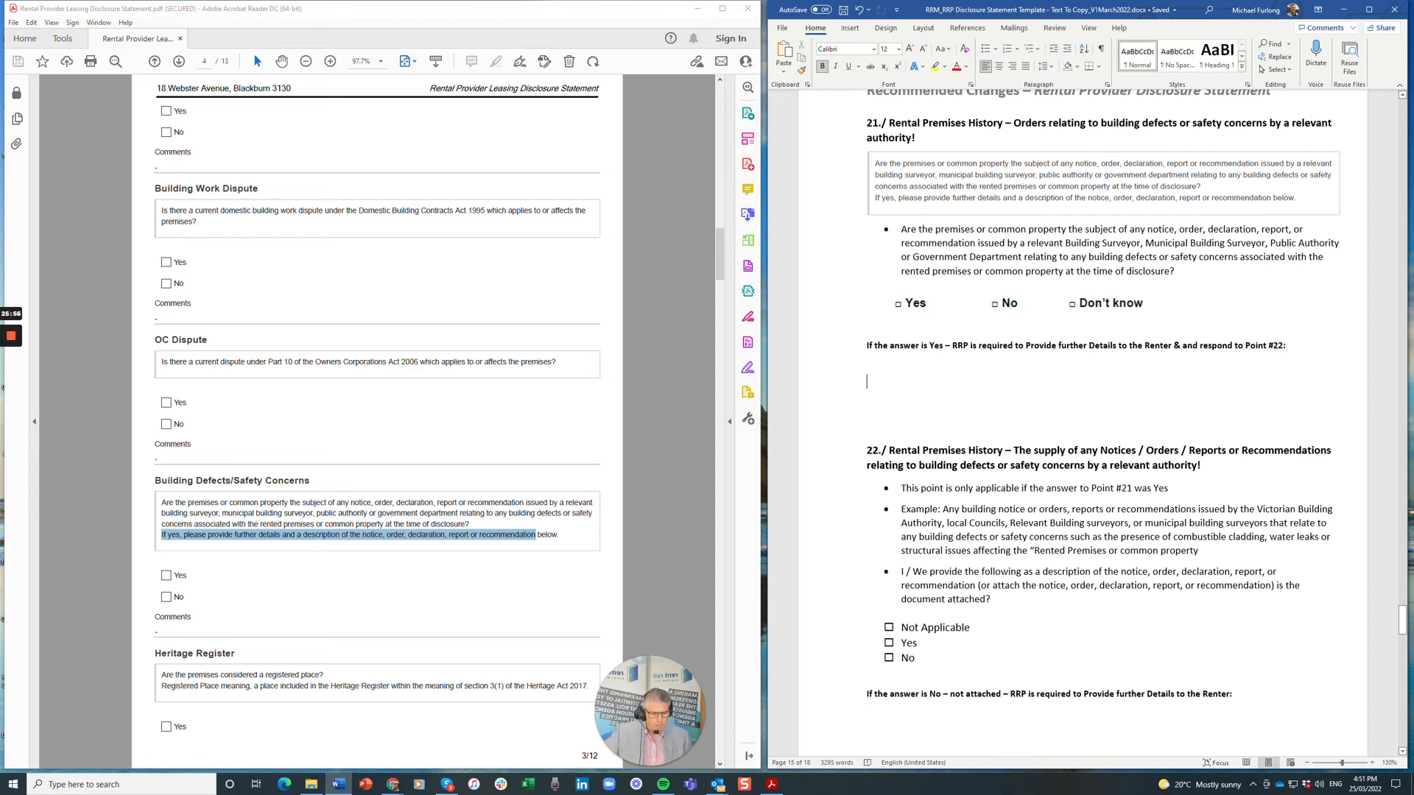
Review section 22 on supplying notices, orders and reports by highlighting text in its three bullets and its "If the answer is No" line.
{"action": "left_click_drag", "start_coordinate": [901, 488], "coordinate": [1169, 492]}
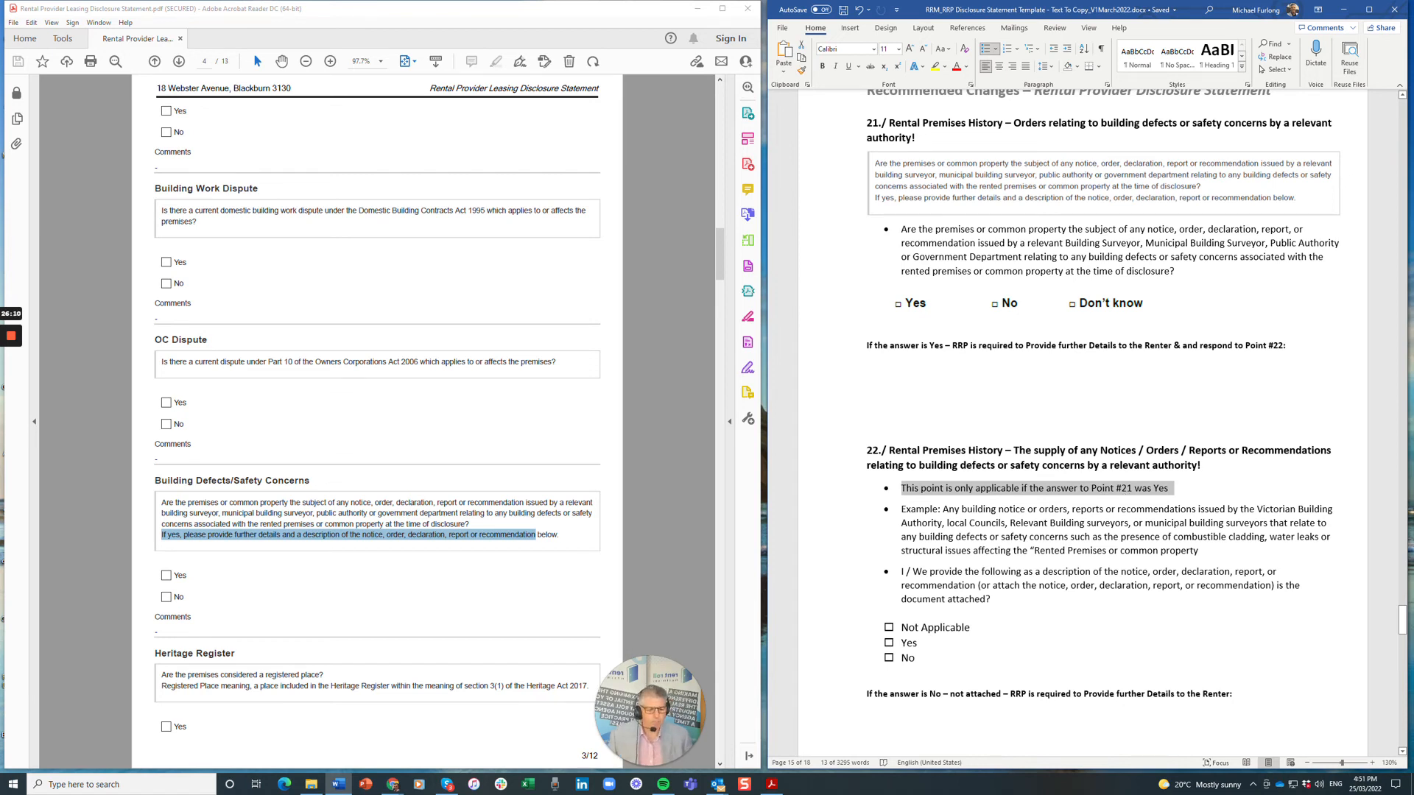
{"action": "left_click_drag", "start_coordinate": [947, 523], "coordinate": [1161, 537]}
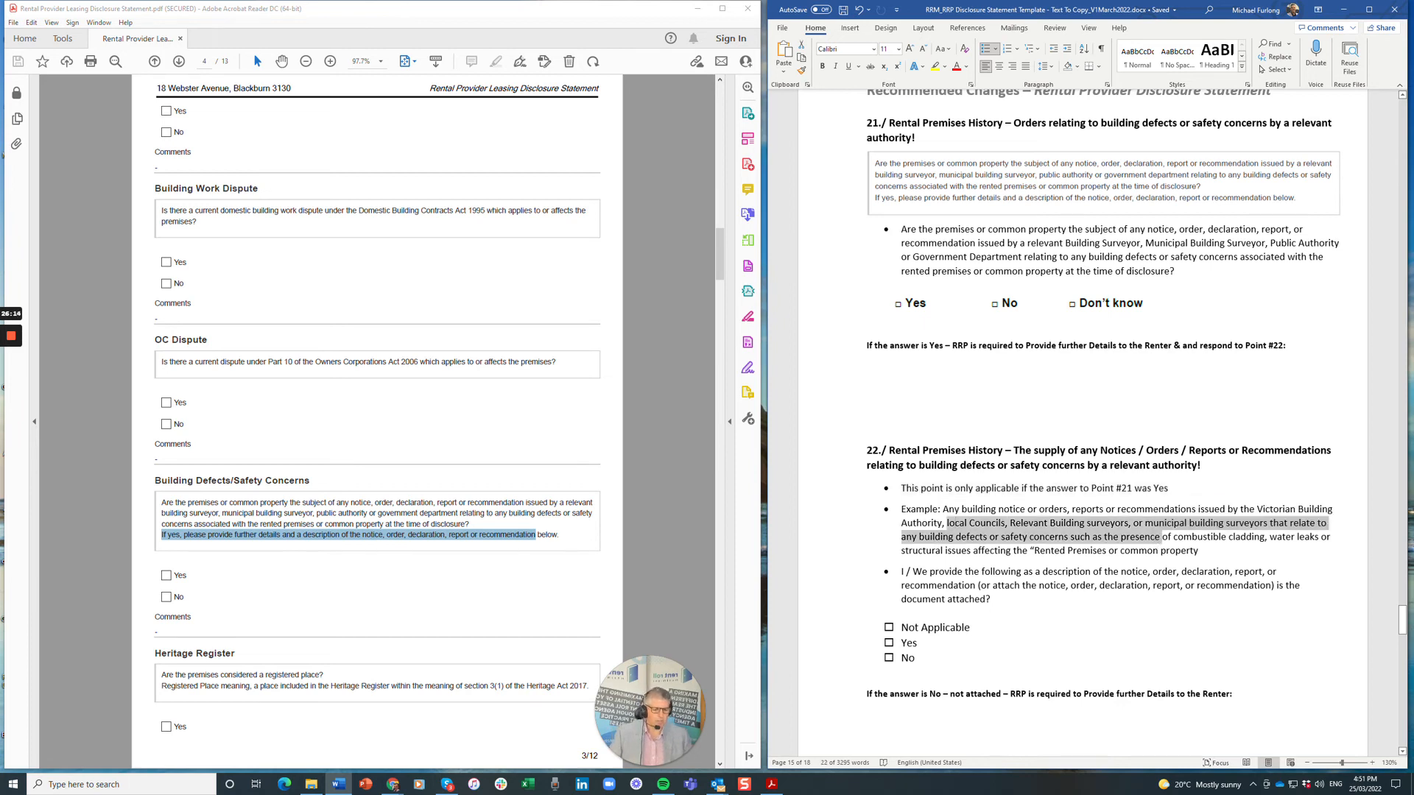
{"action": "left_click_drag", "start_coordinate": [906, 571], "coordinate": [996, 599]}
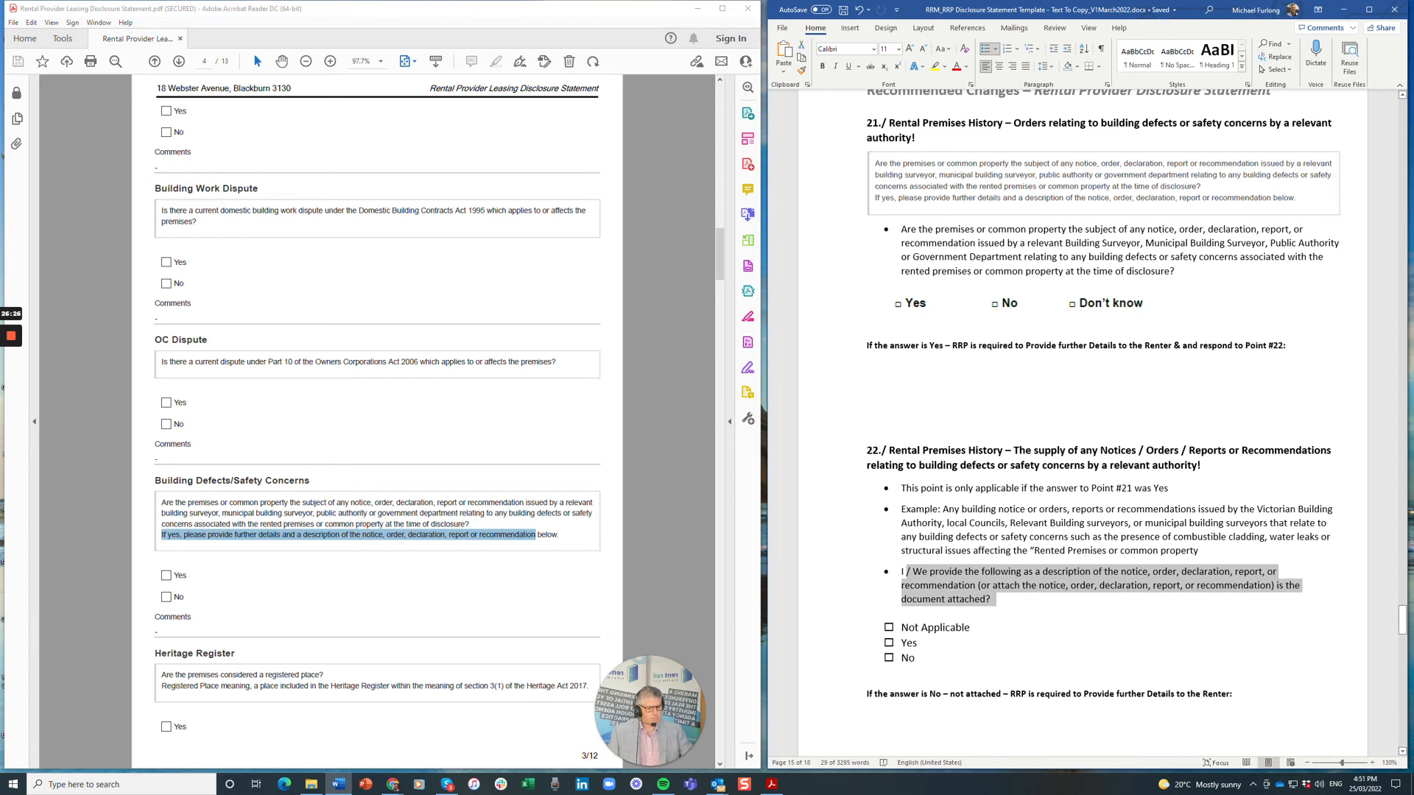
{"action": "left_click_drag", "start_coordinate": [867, 694], "coordinate": [1231, 694]}
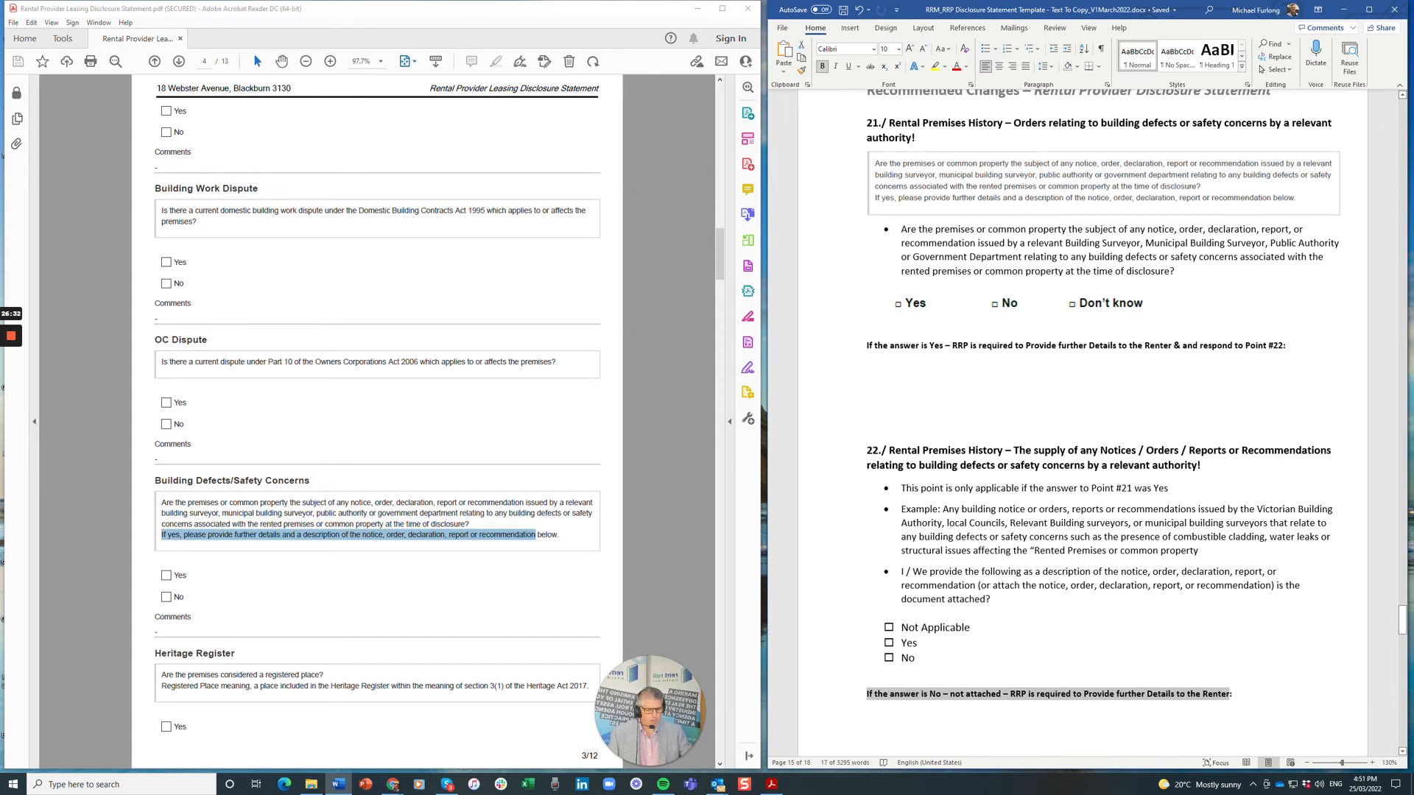
{"action": "left_click", "coordinate": [947, 697]}
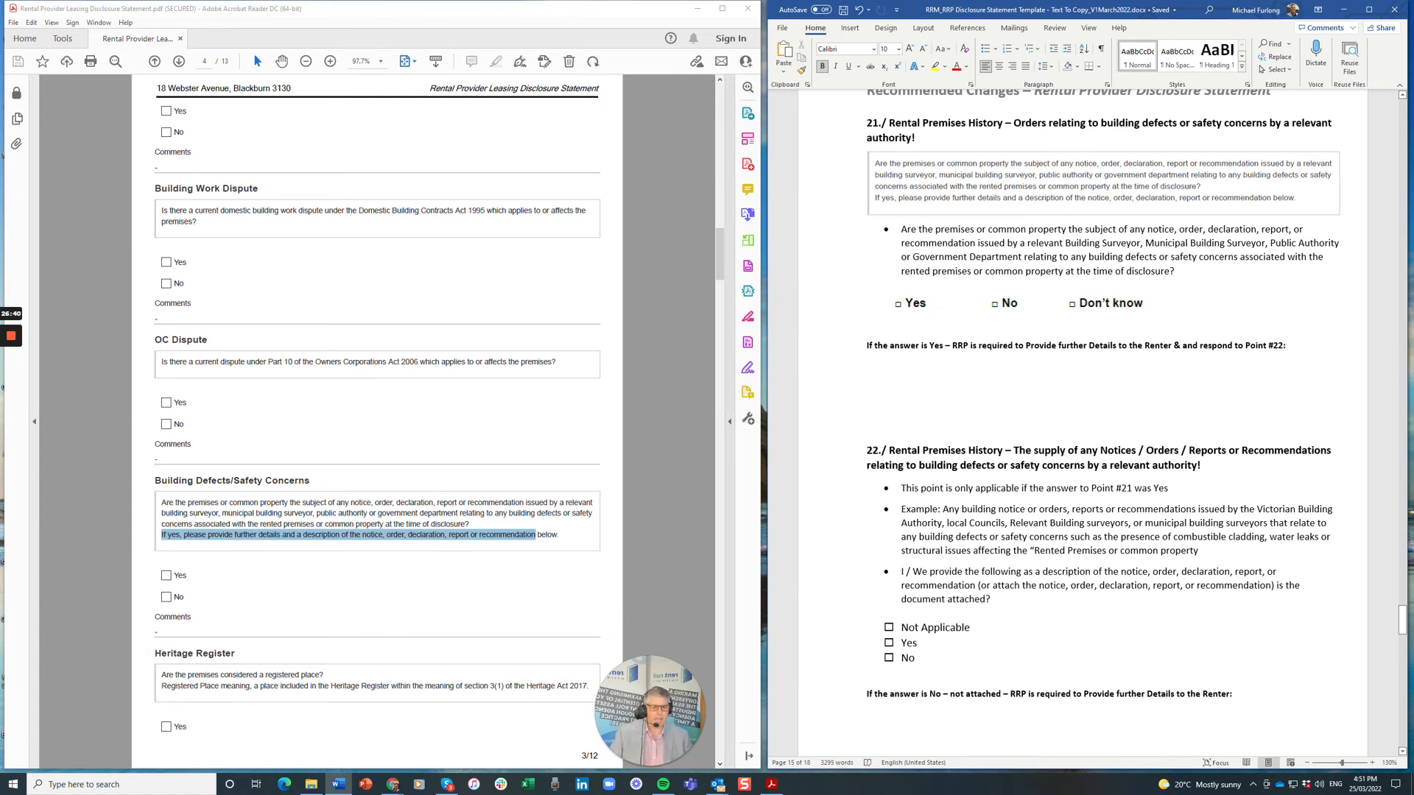
Compare section 23 on domestic building works disputes with the PDF's Building Work Dispute by highlighting the question text in both documents.
{"action": "scroll", "coordinate": [1083, 419], "scroll_direction": "down", "scroll_amount": 10}
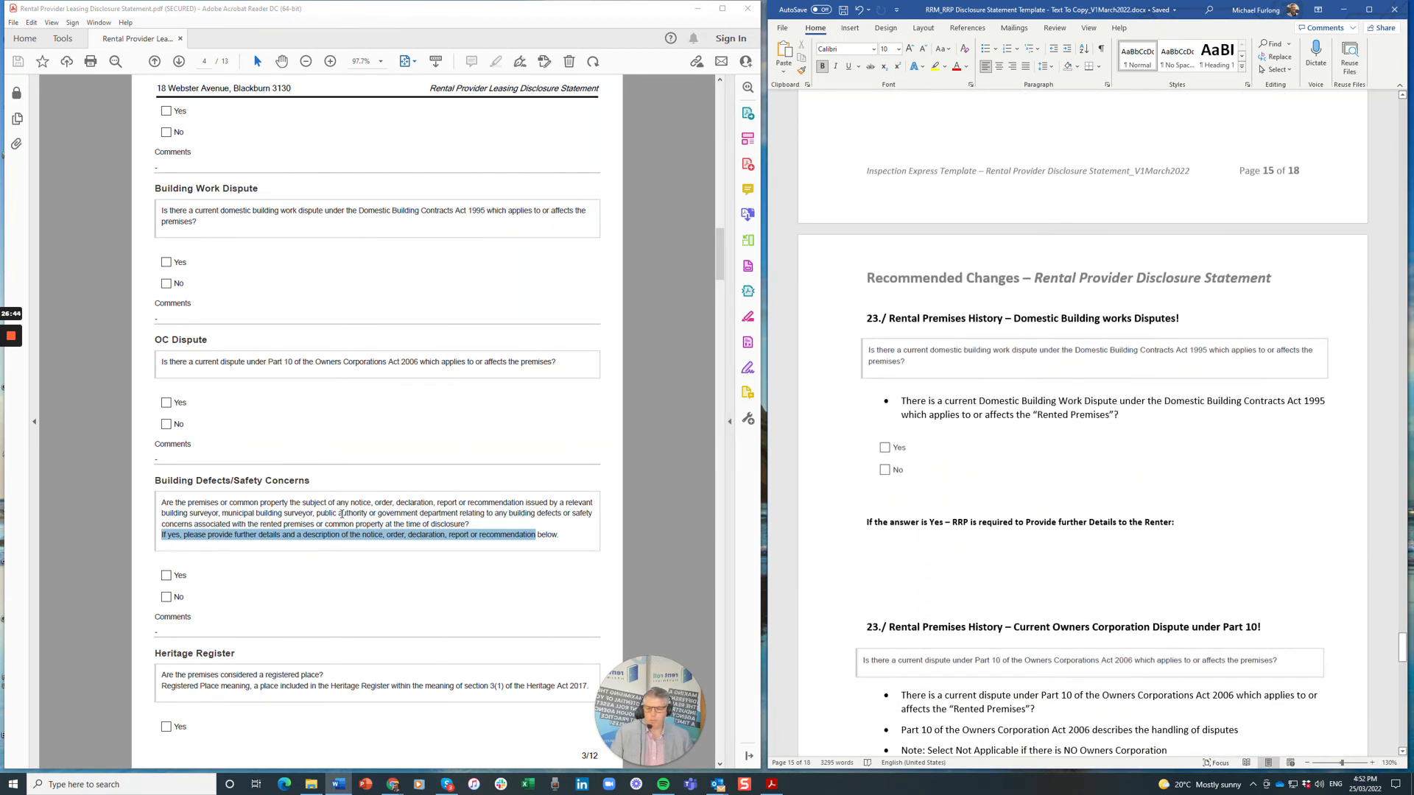
{"action": "left_click_drag", "start_coordinate": [161, 211], "coordinate": [344, 211]}
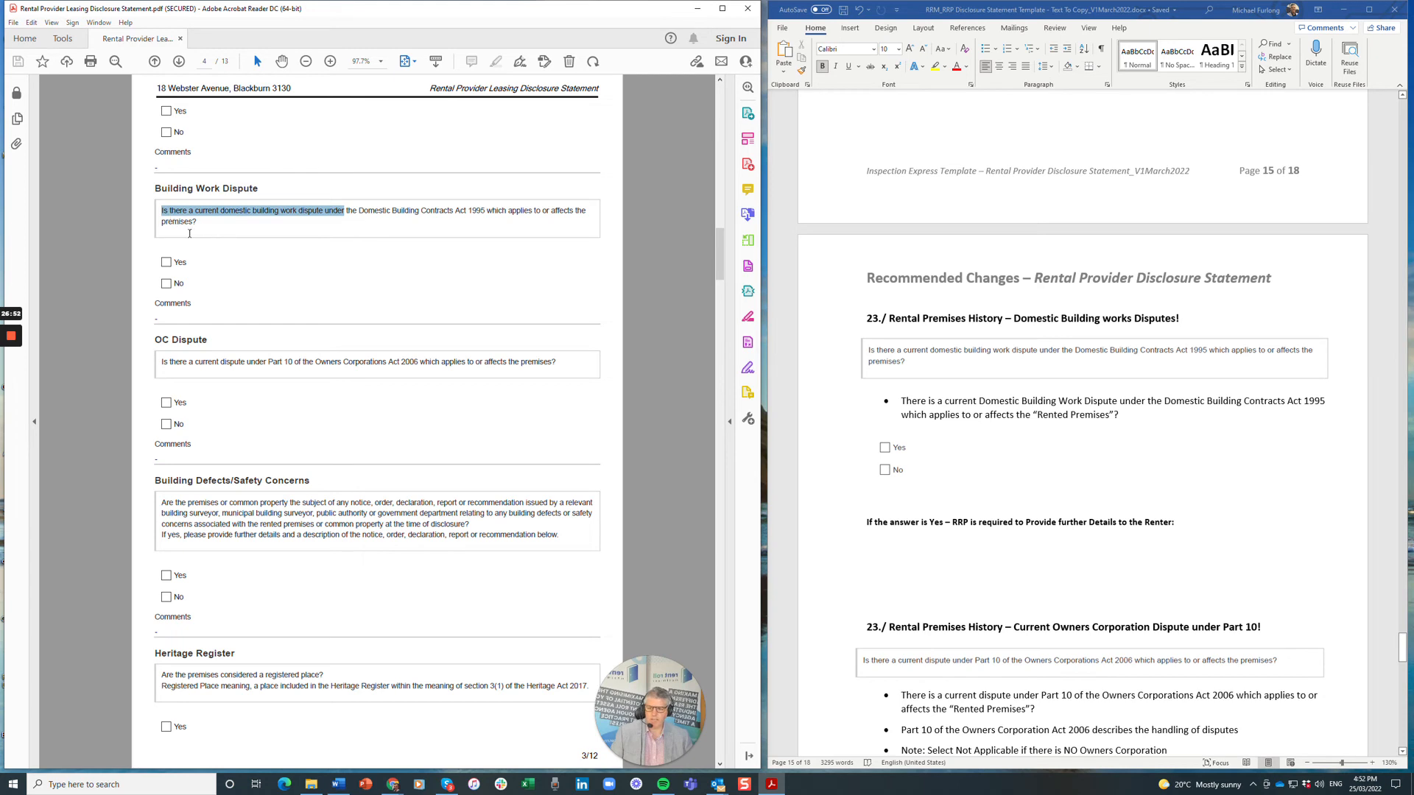
{"action": "left_click", "coordinate": [911, 413]}
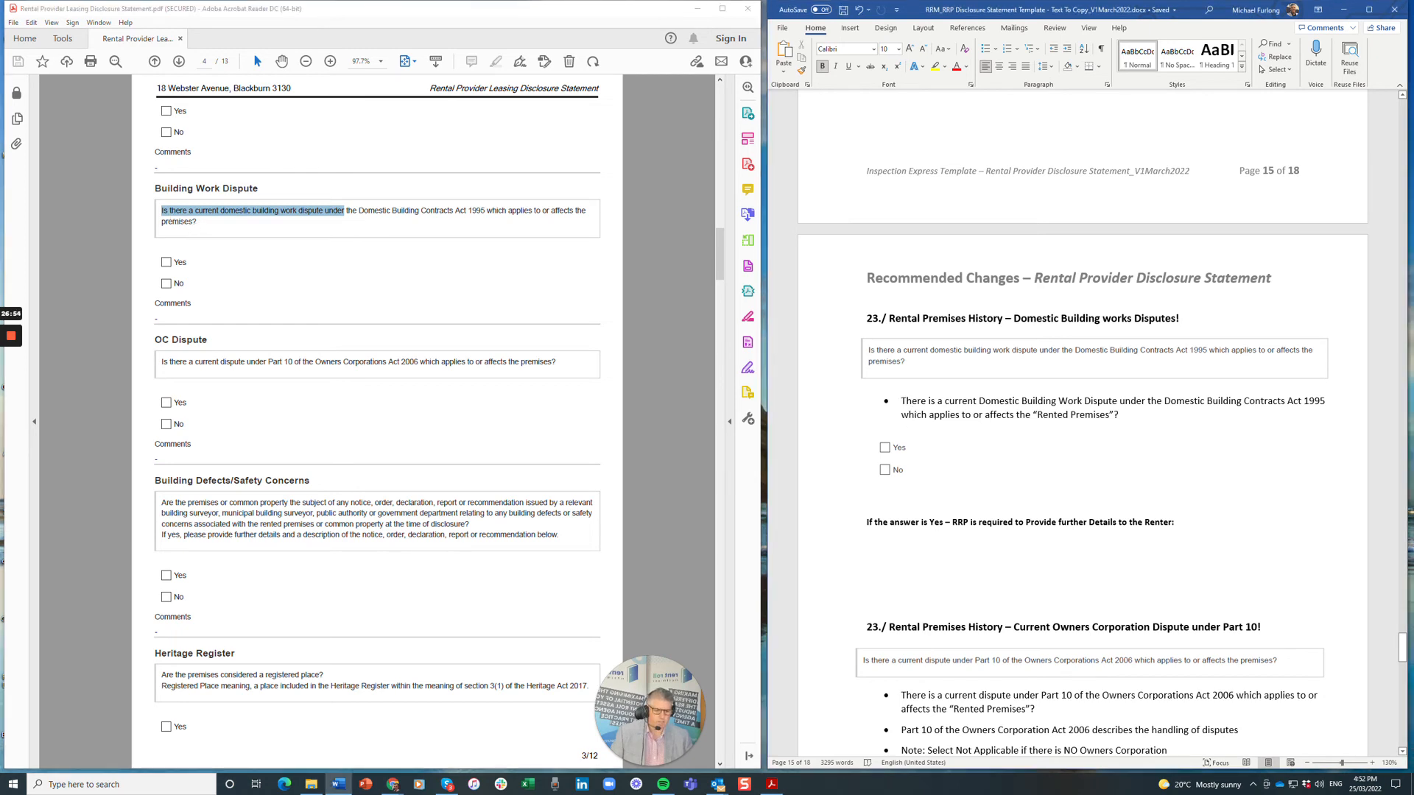
{"action": "left_click_drag", "start_coordinate": [902, 402], "coordinate": [1015, 415]}
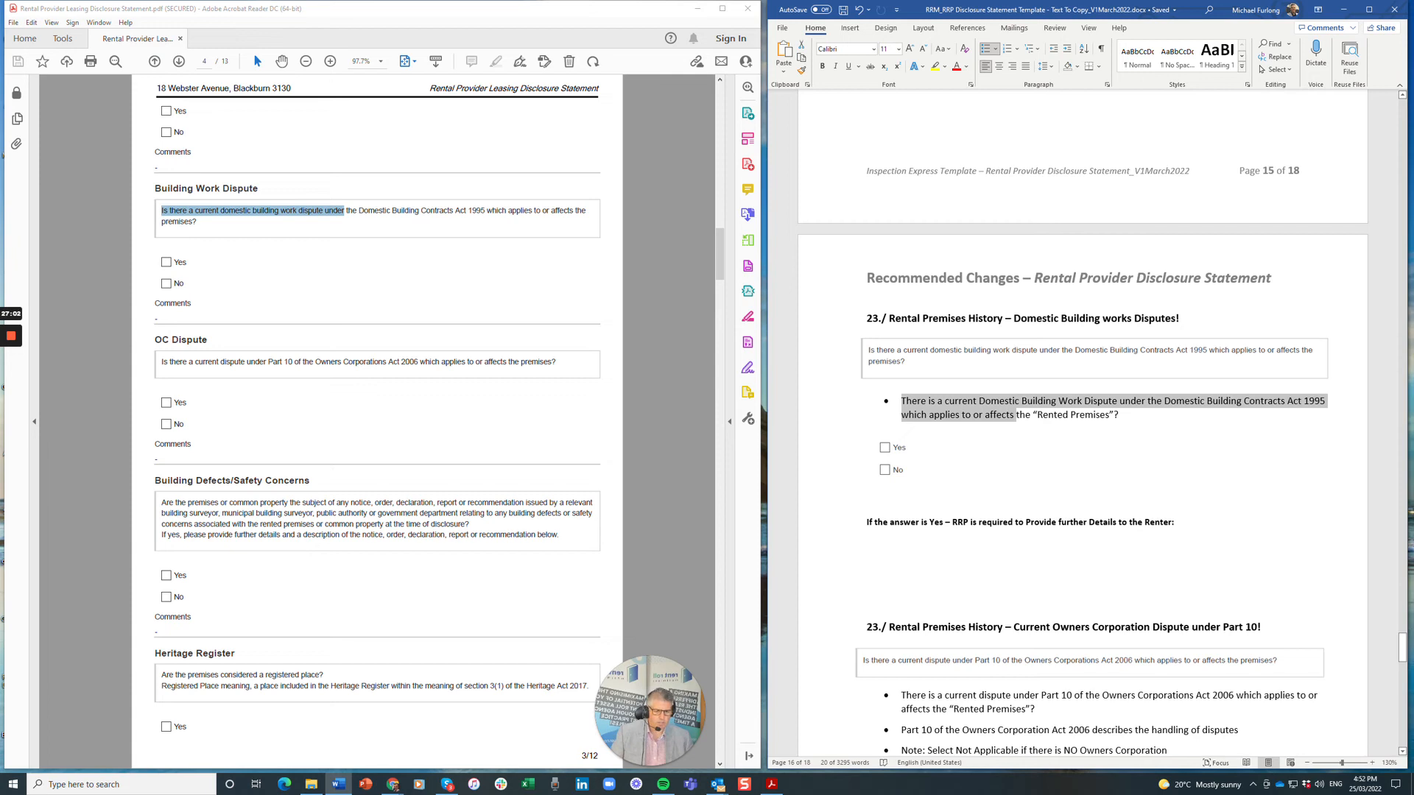
Go to the section on Owners Corporation disputes under Part 10 and look through the PDF's pages for its matching question.
{"action": "scroll", "coordinate": [1083, 427], "scroll_direction": "down", "scroll_amount": 6}
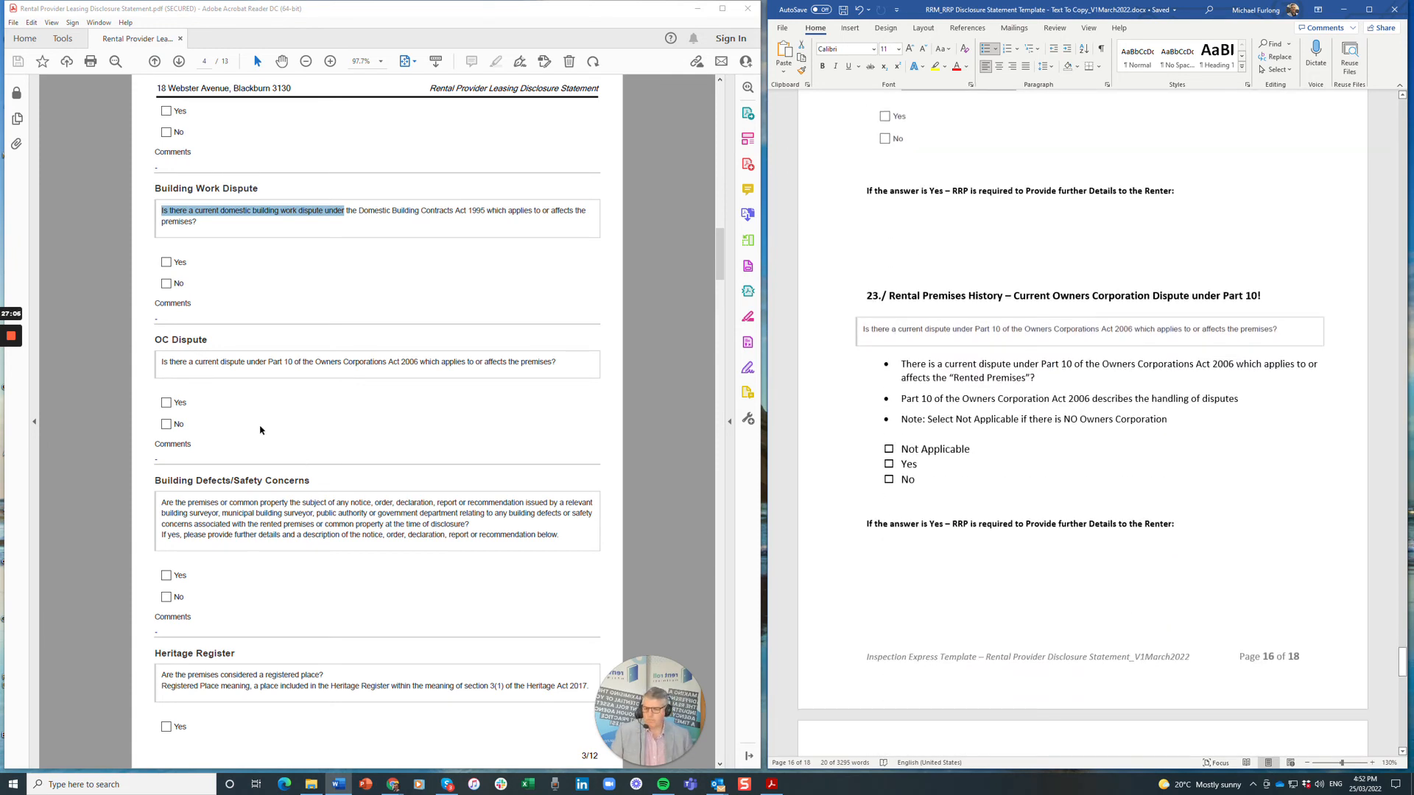
{"action": "scroll", "coordinate": [258, 427], "scroll_direction": "down", "scroll_amount": 5}
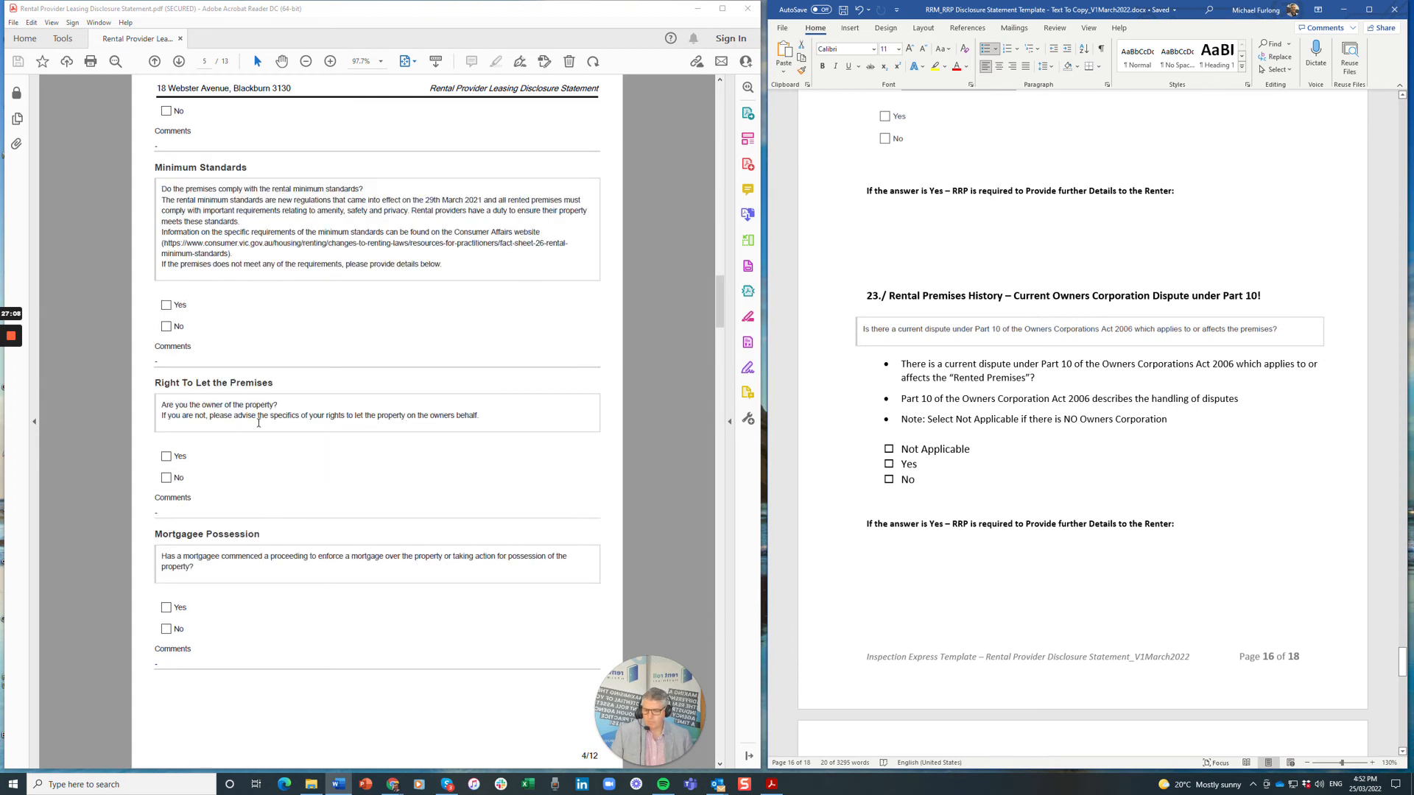
{"action": "scroll", "coordinate": [259, 425], "scroll_direction": "down", "scroll_amount": 5}
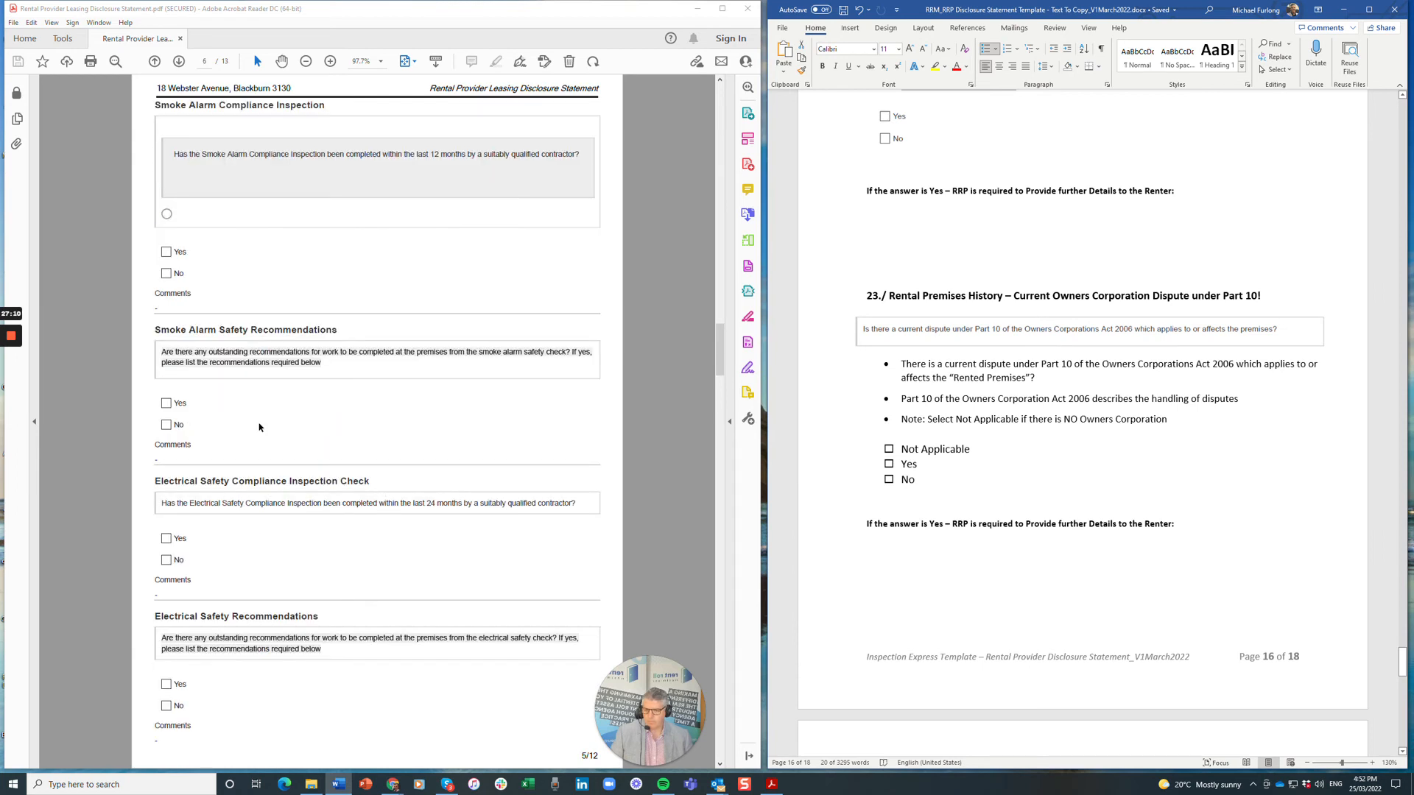
{"action": "scroll", "coordinate": [259, 427], "scroll_direction": "down", "scroll_amount": 5}
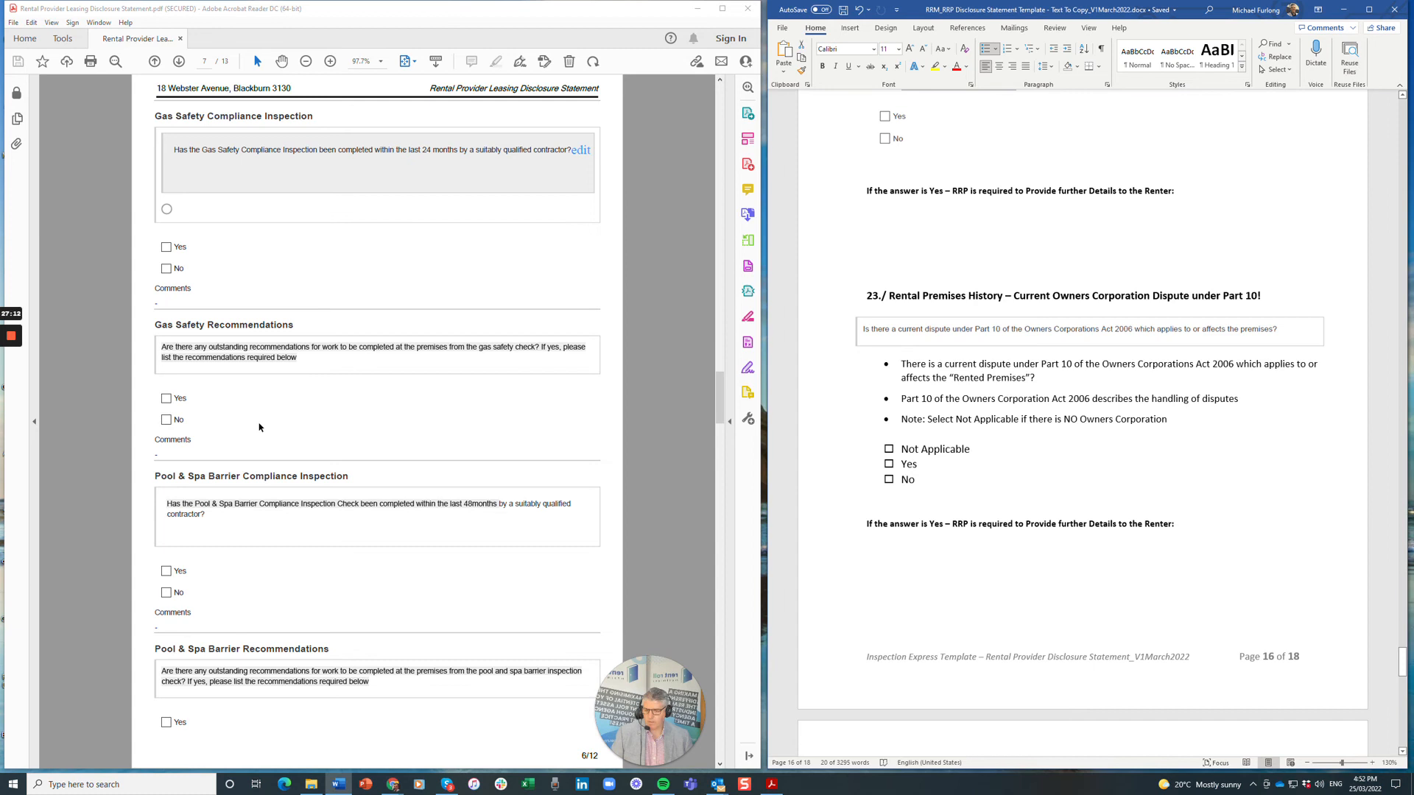
{"action": "scroll", "coordinate": [258, 427], "scroll_direction": "up", "scroll_amount": 10}
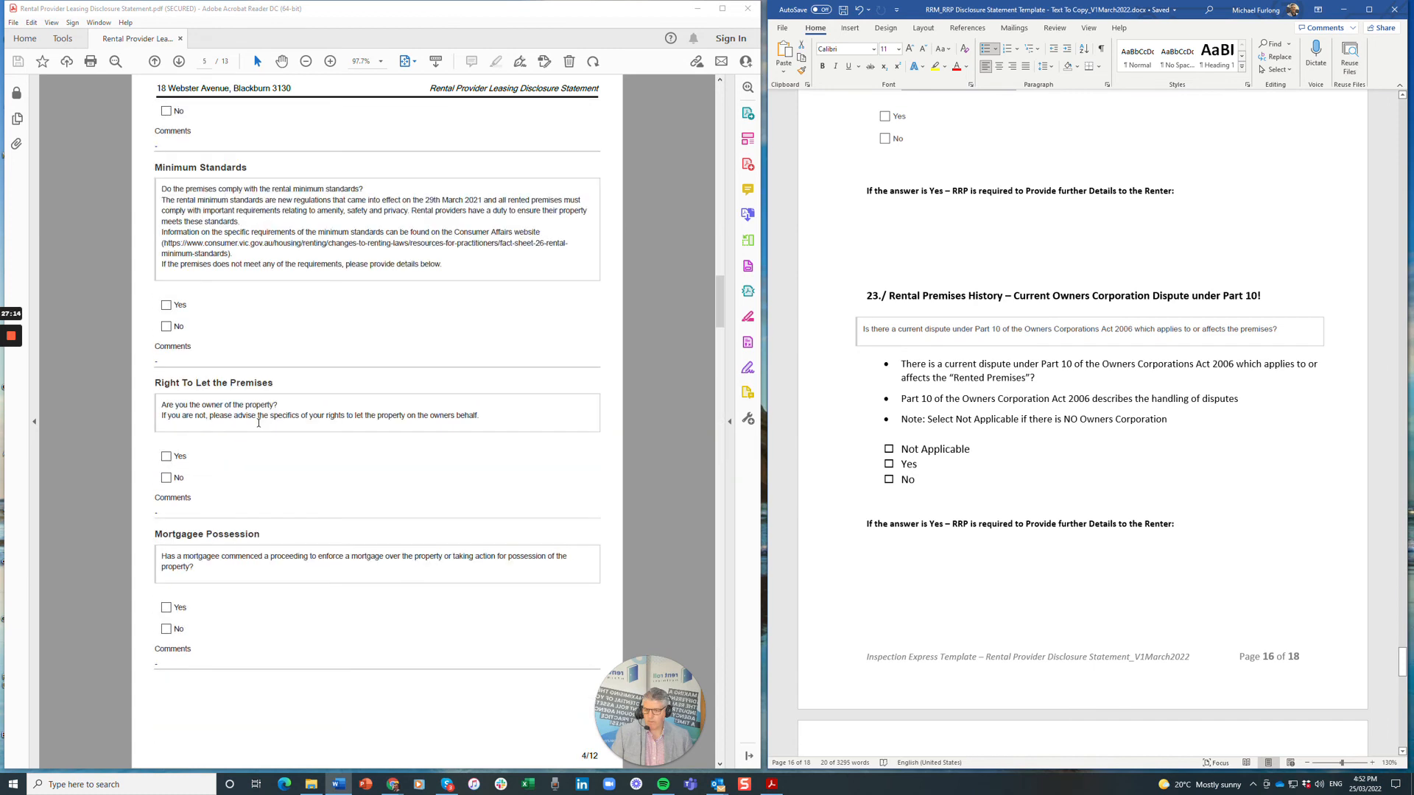
{"action": "scroll", "coordinate": [258, 425], "scroll_direction": "up", "scroll_amount": 5}
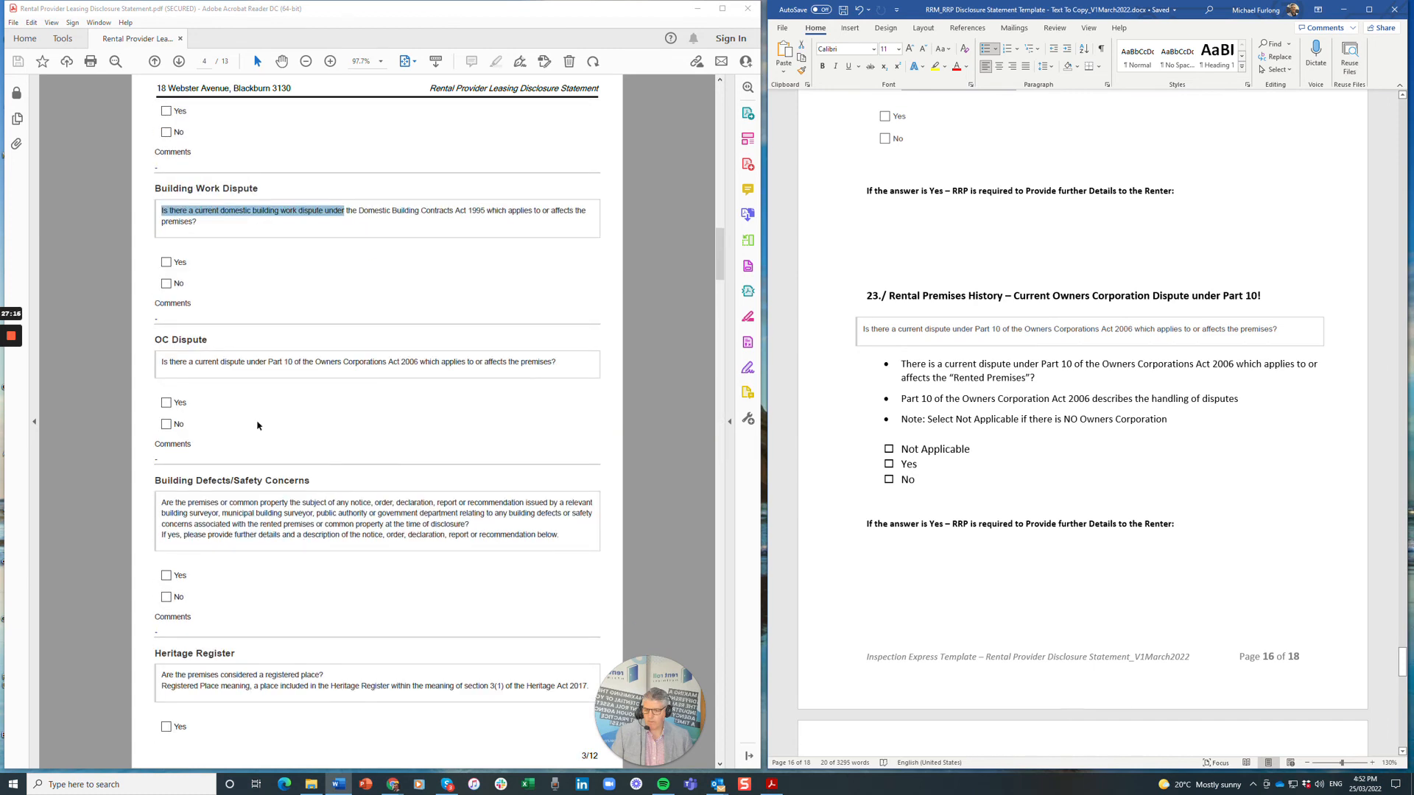
{"action": "scroll", "coordinate": [258, 425], "scroll_direction": "up", "scroll_amount": 5}
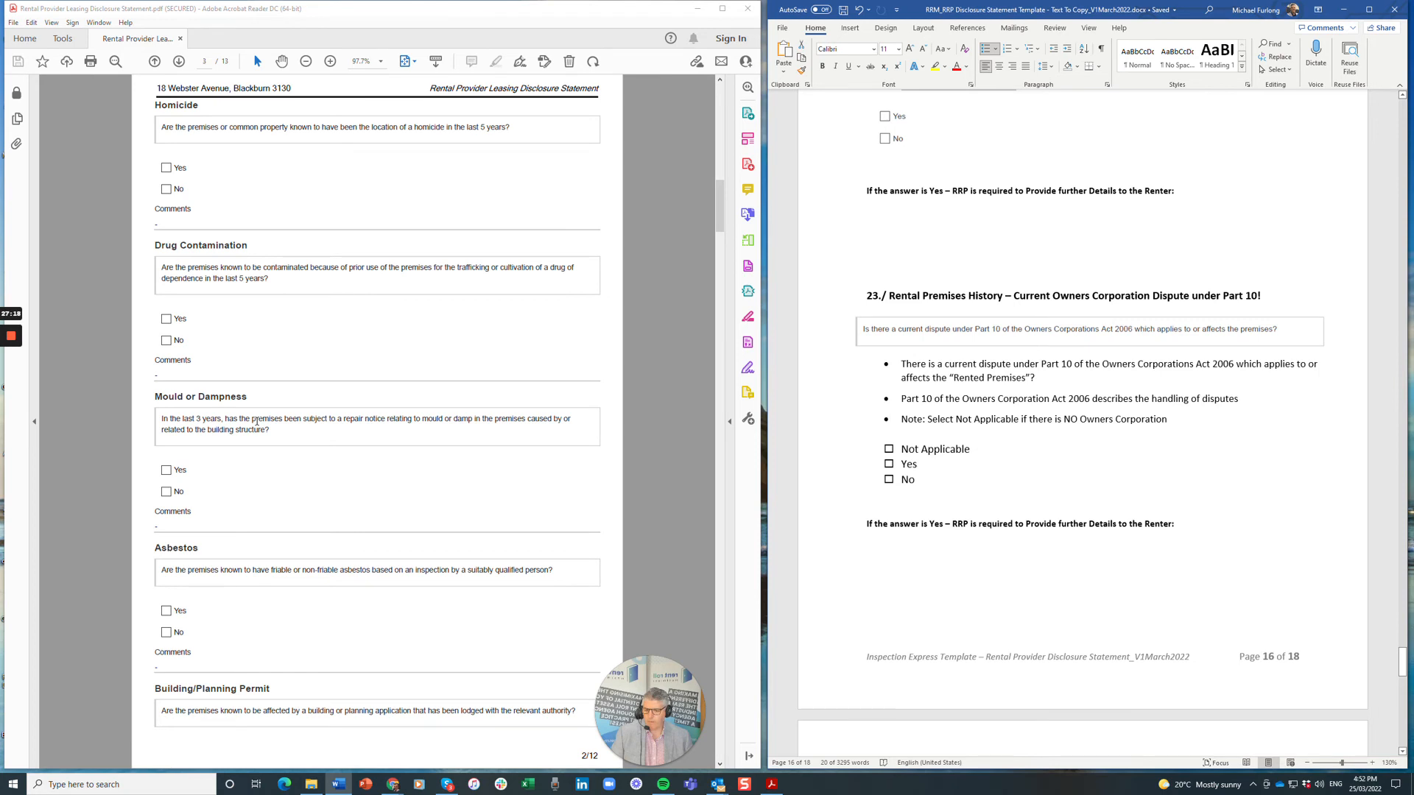
{"action": "scroll", "coordinate": [255, 421], "scroll_direction": "up", "scroll_amount": 5}
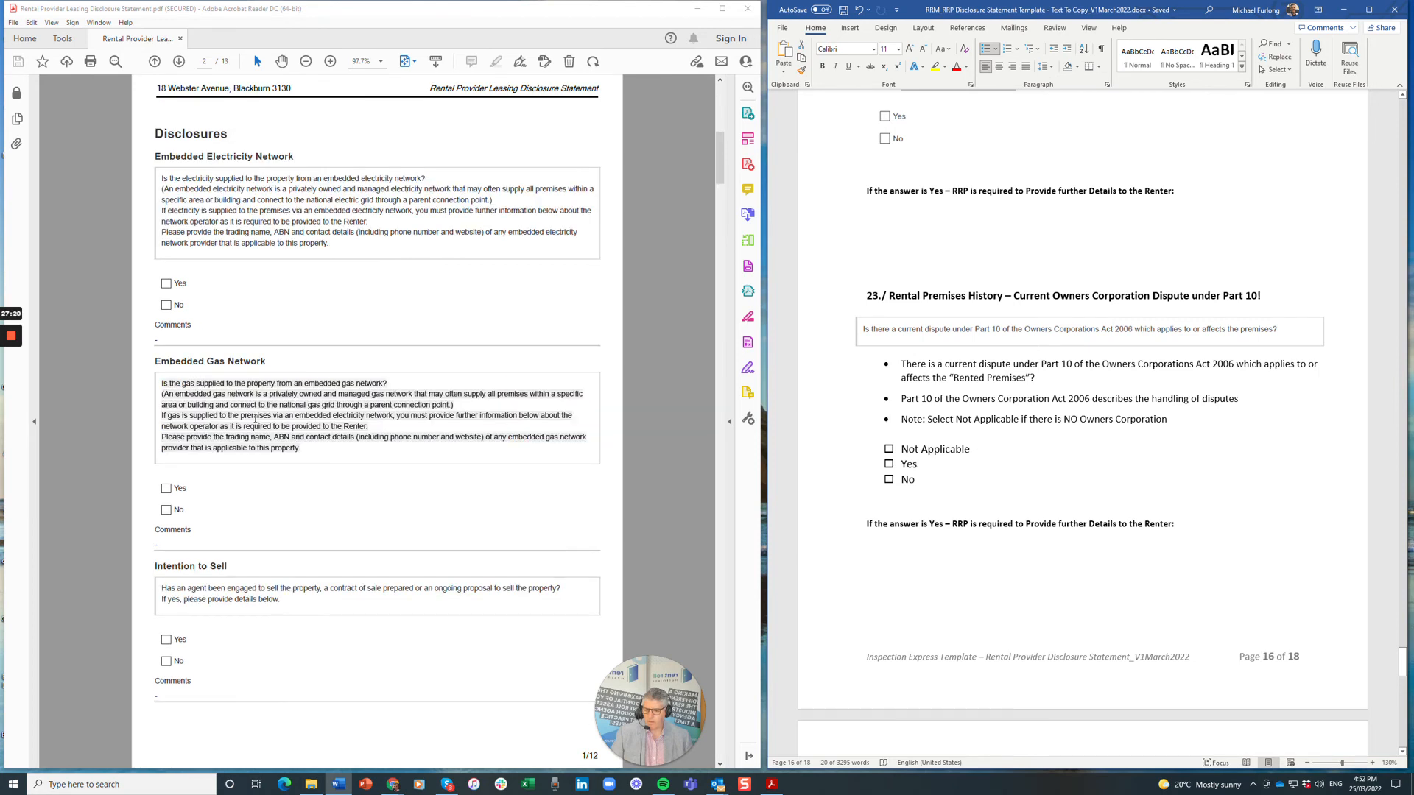
{"action": "scroll", "coordinate": [256, 419], "scroll_direction": "up", "scroll_amount": 5}
{"action": "scroll", "coordinate": [255, 419], "scroll_direction": "down", "scroll_amount": 5}
{"action": "scroll", "coordinate": [255, 419], "scroll_direction": "down", "scroll_amount": 5}
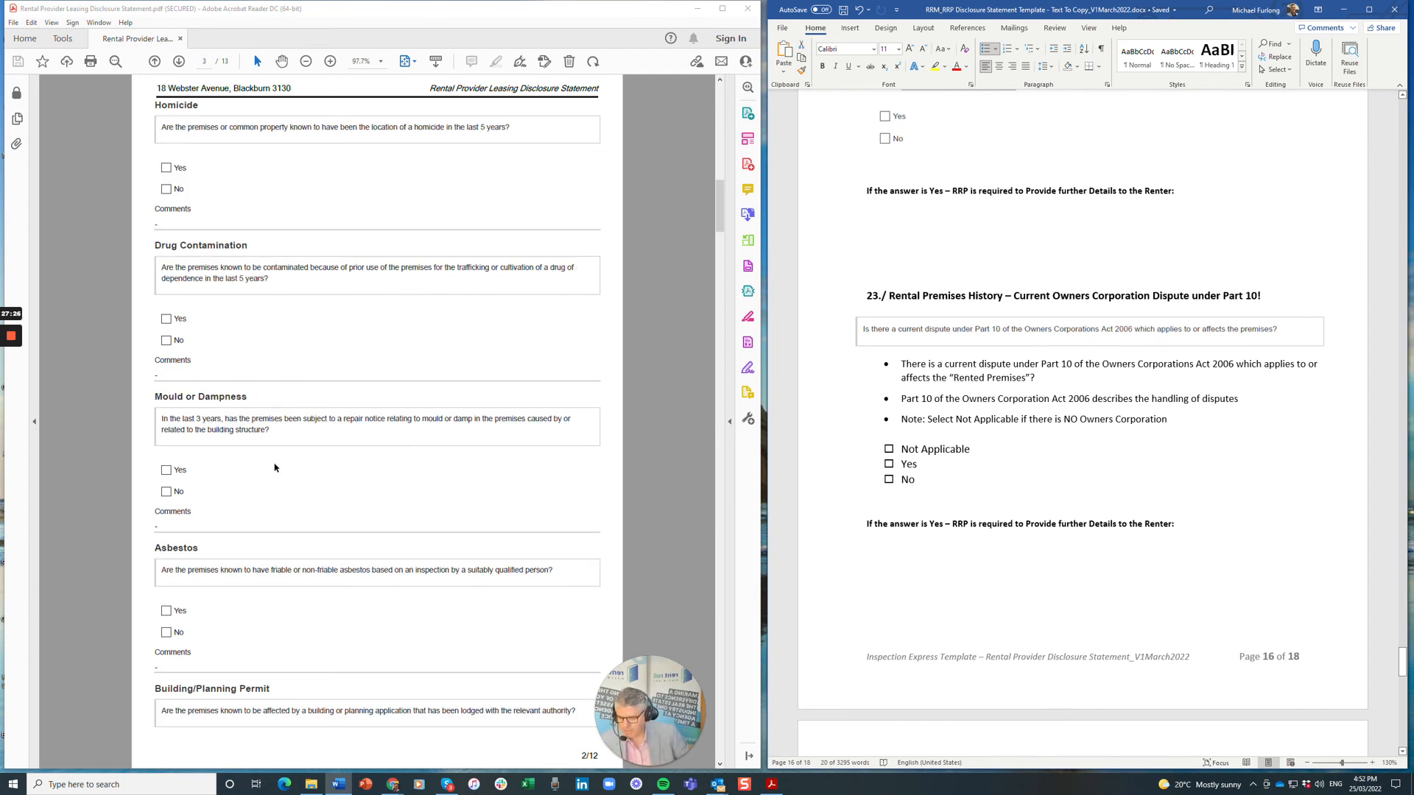
{"action": "scroll", "coordinate": [274, 467], "scroll_direction": "down", "scroll_amount": 5}
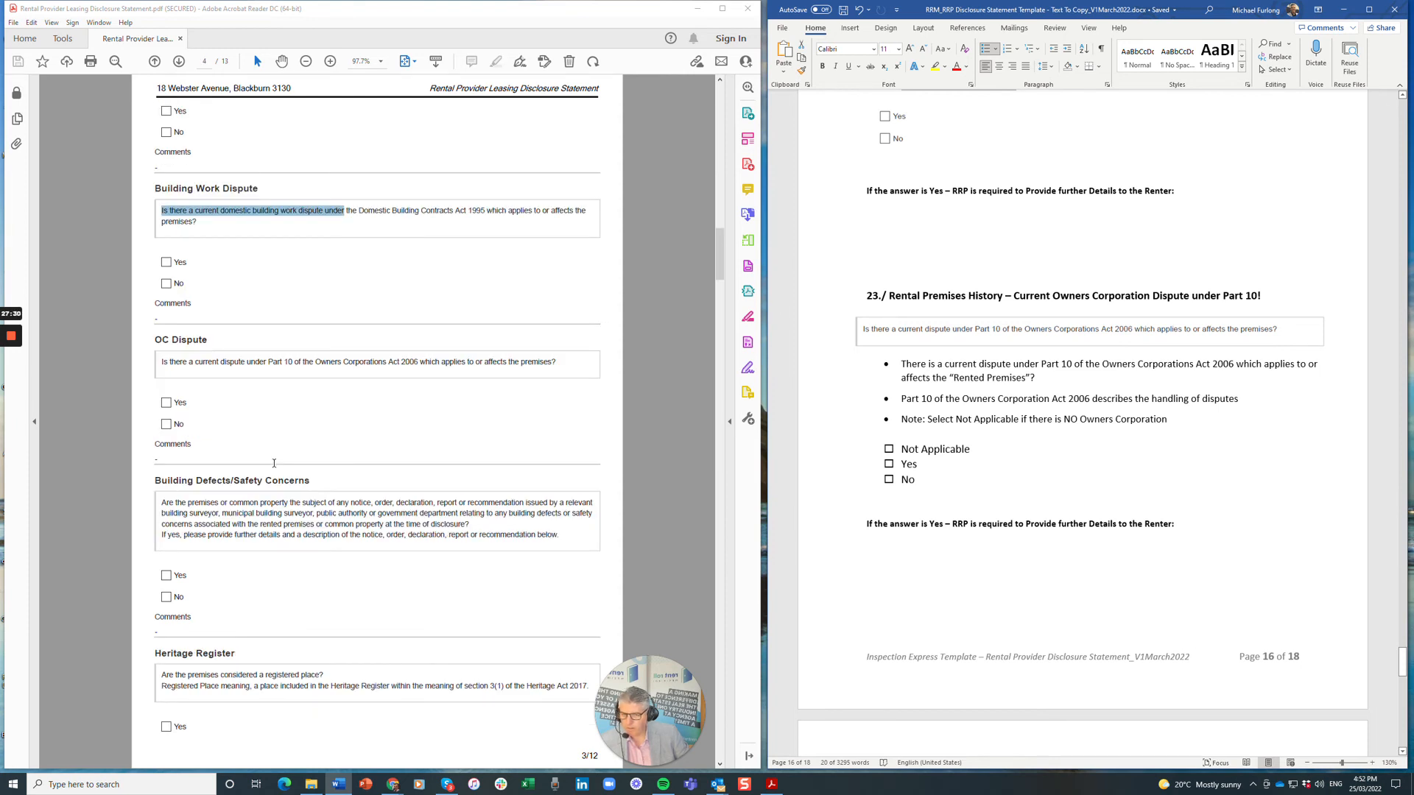
Compare the PDF's OC Dispute with the Word section, highlighting the PDF heading, the "Not Applicable" note and the "If the answer is Yes" line.
{"action": "left_click", "coordinate": [309, 301]}
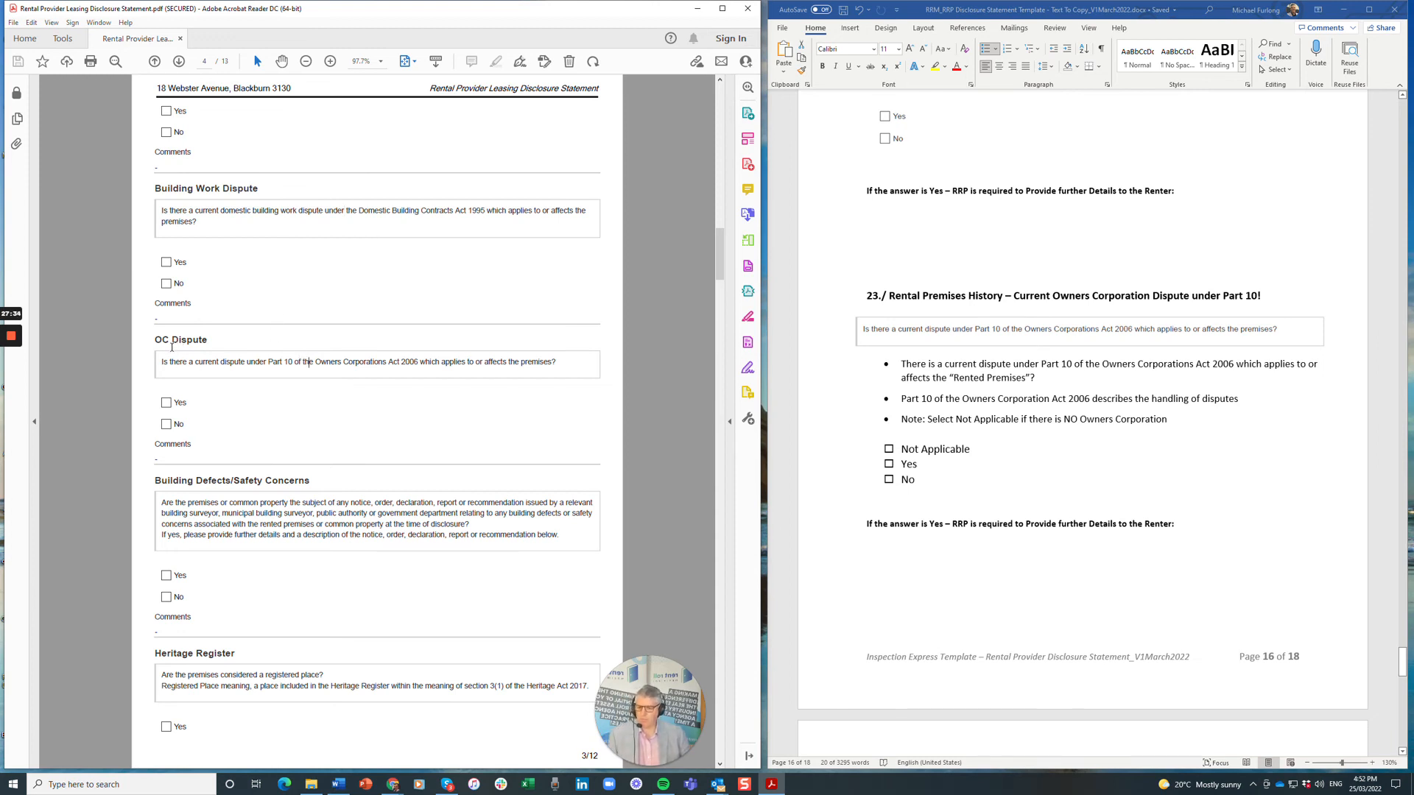
{"action": "left_click_drag", "start_coordinate": [154, 337], "coordinate": [225, 340]}
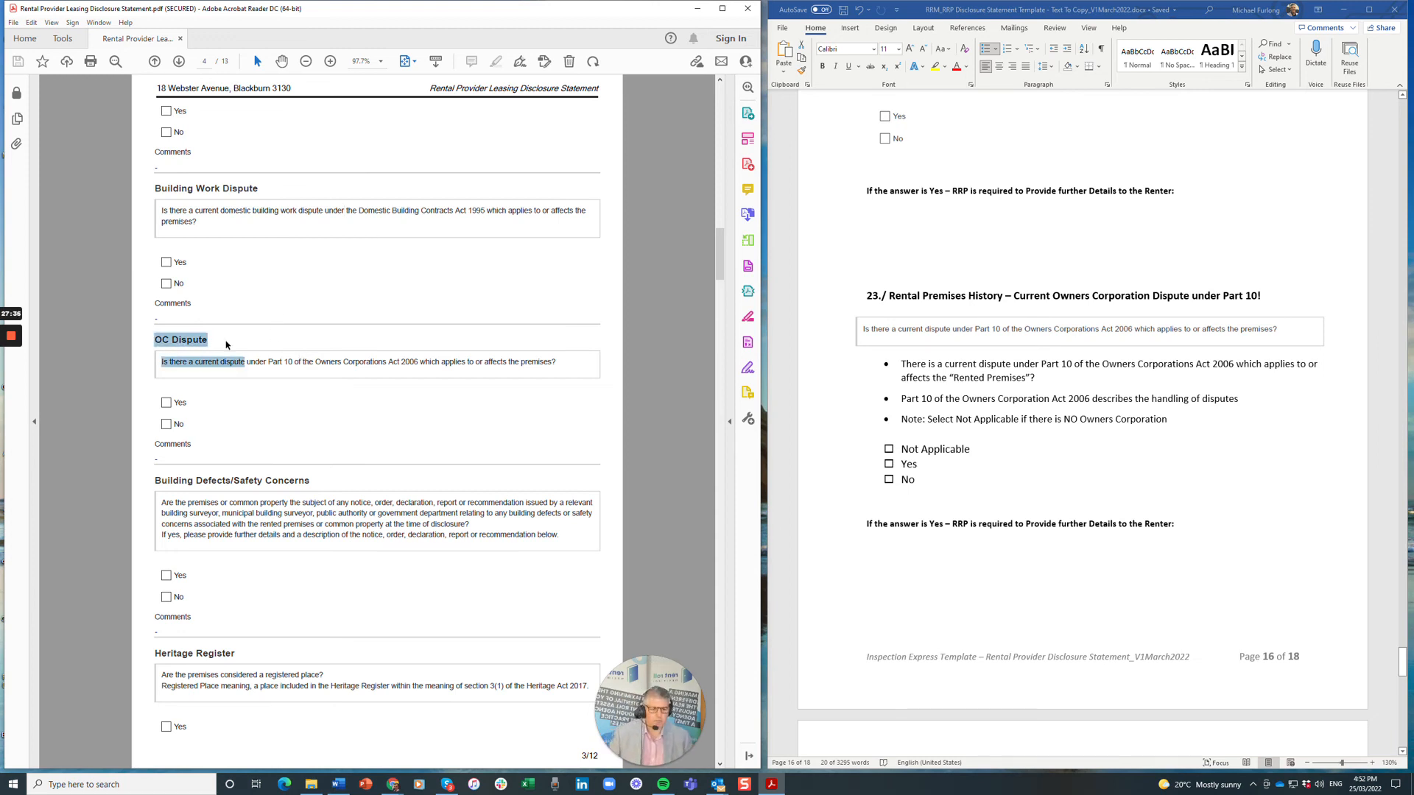
{"action": "left_click", "coordinate": [228, 336]}
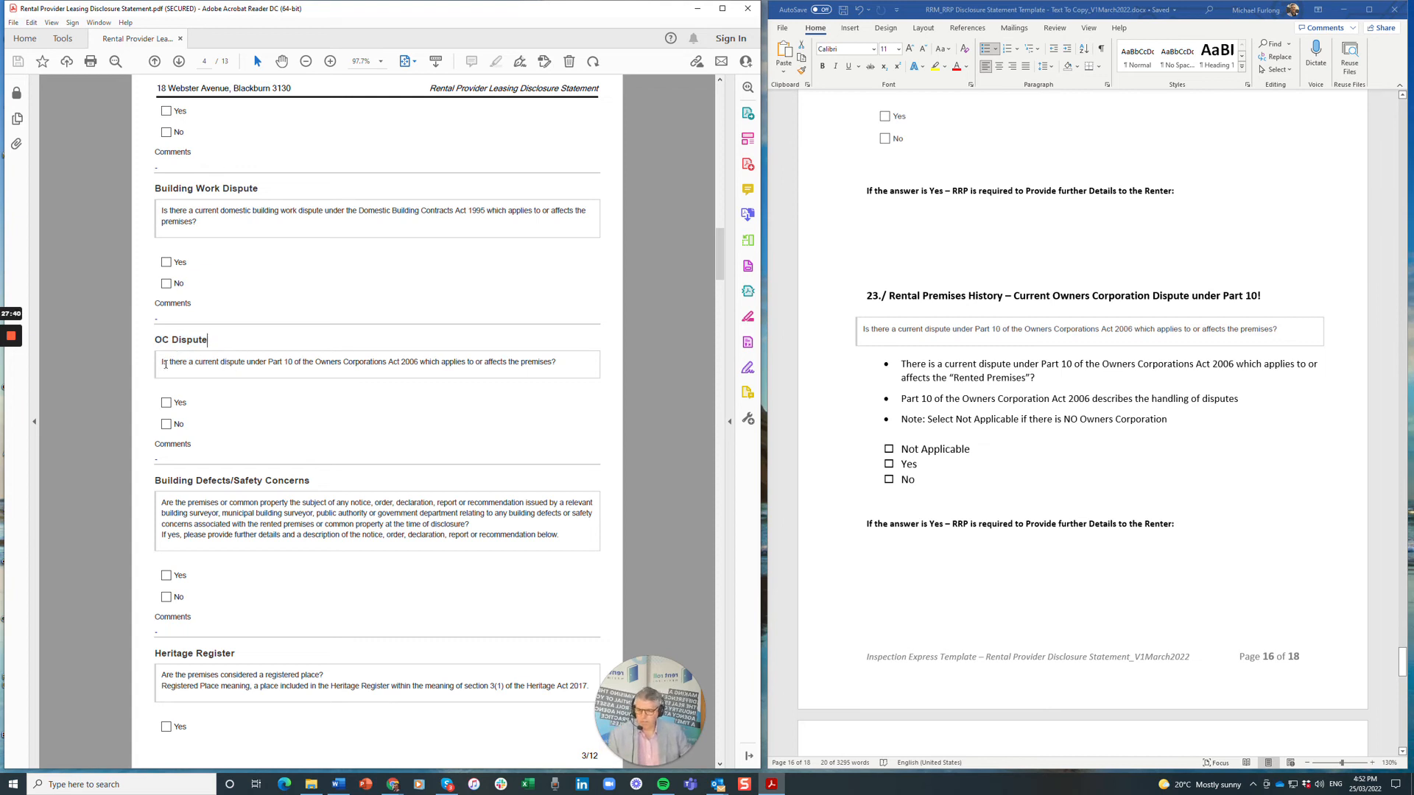
{"action": "left_click", "coordinate": [919, 383]}
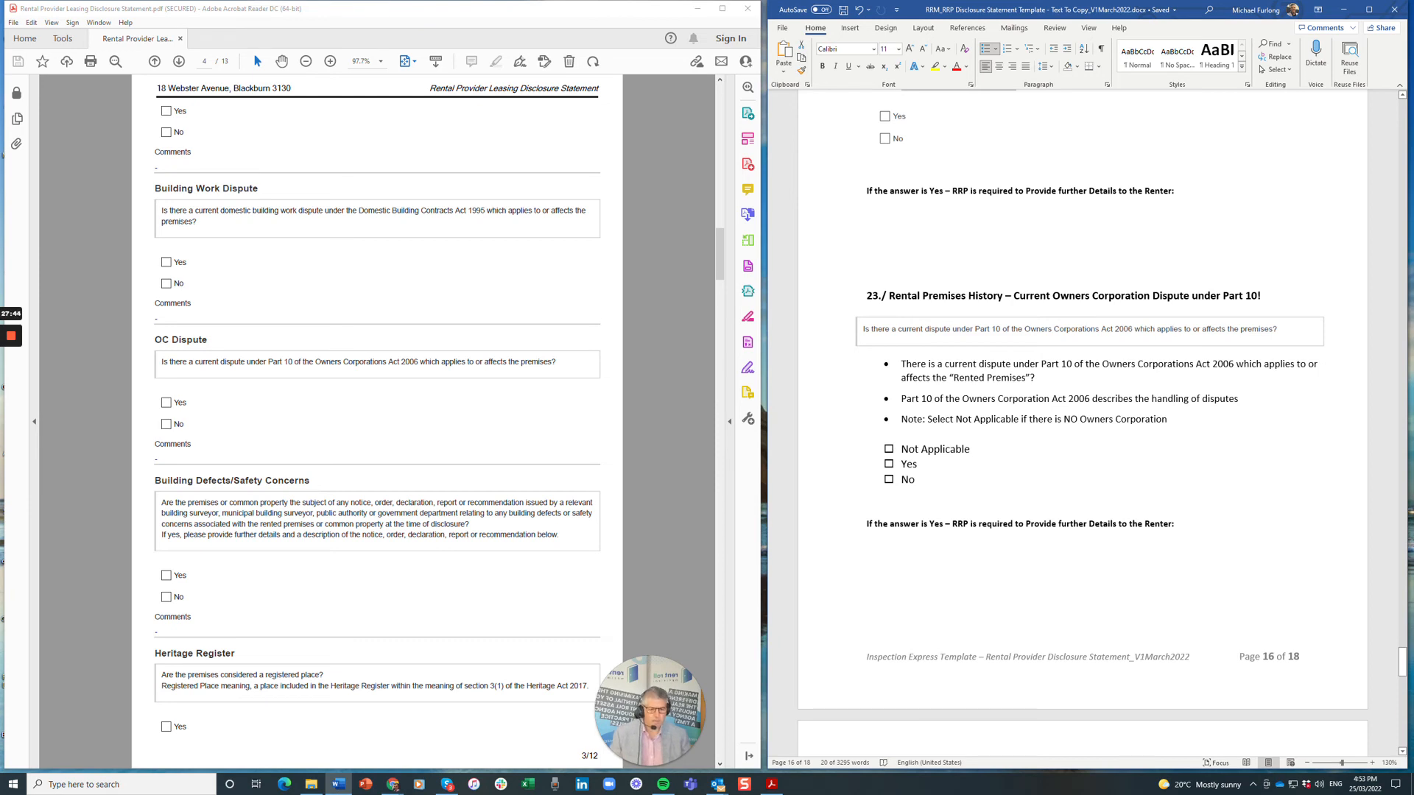
{"action": "left_click_drag", "start_coordinate": [1169, 420], "coordinate": [901, 419]}
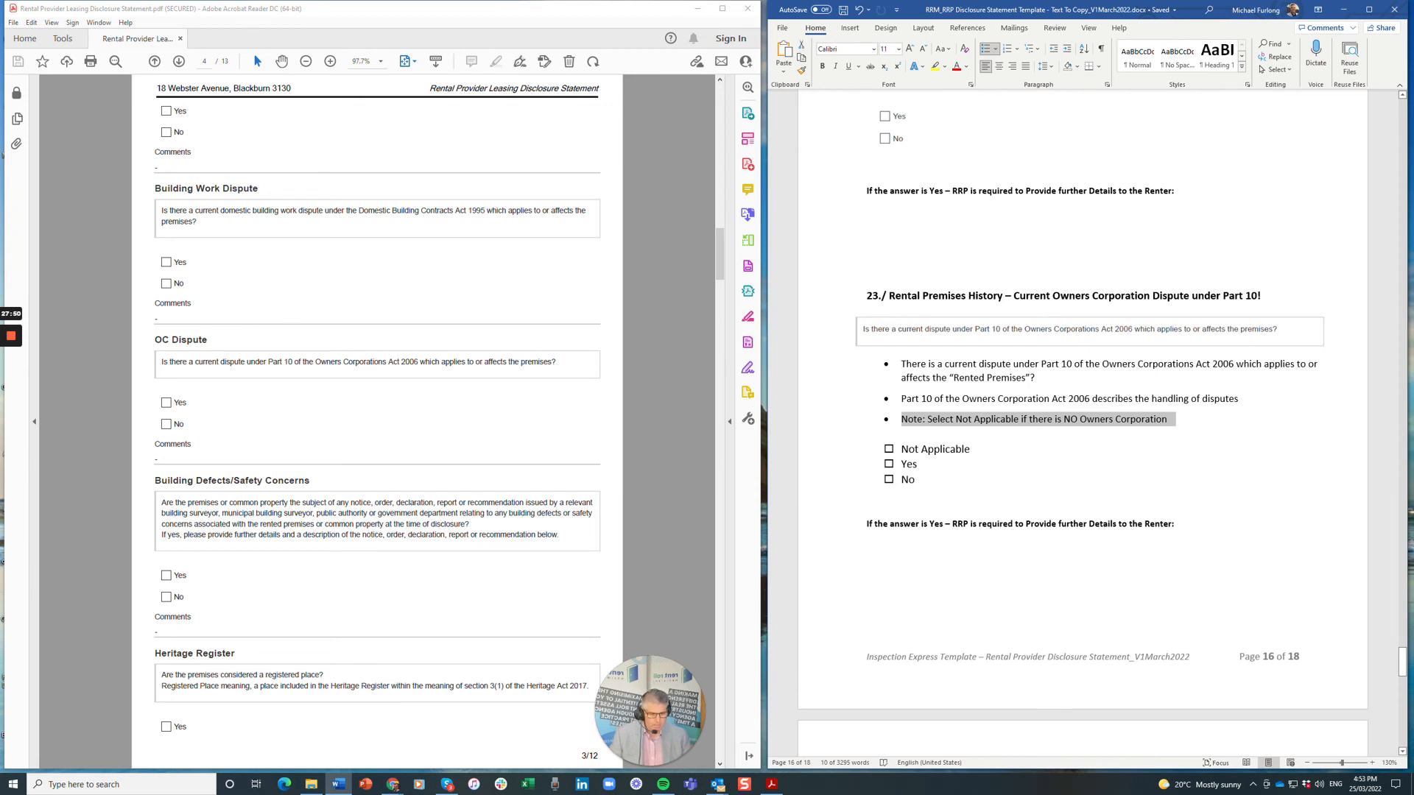
{"action": "left_click_drag", "start_coordinate": [874, 524], "coordinate": [1173, 524]}
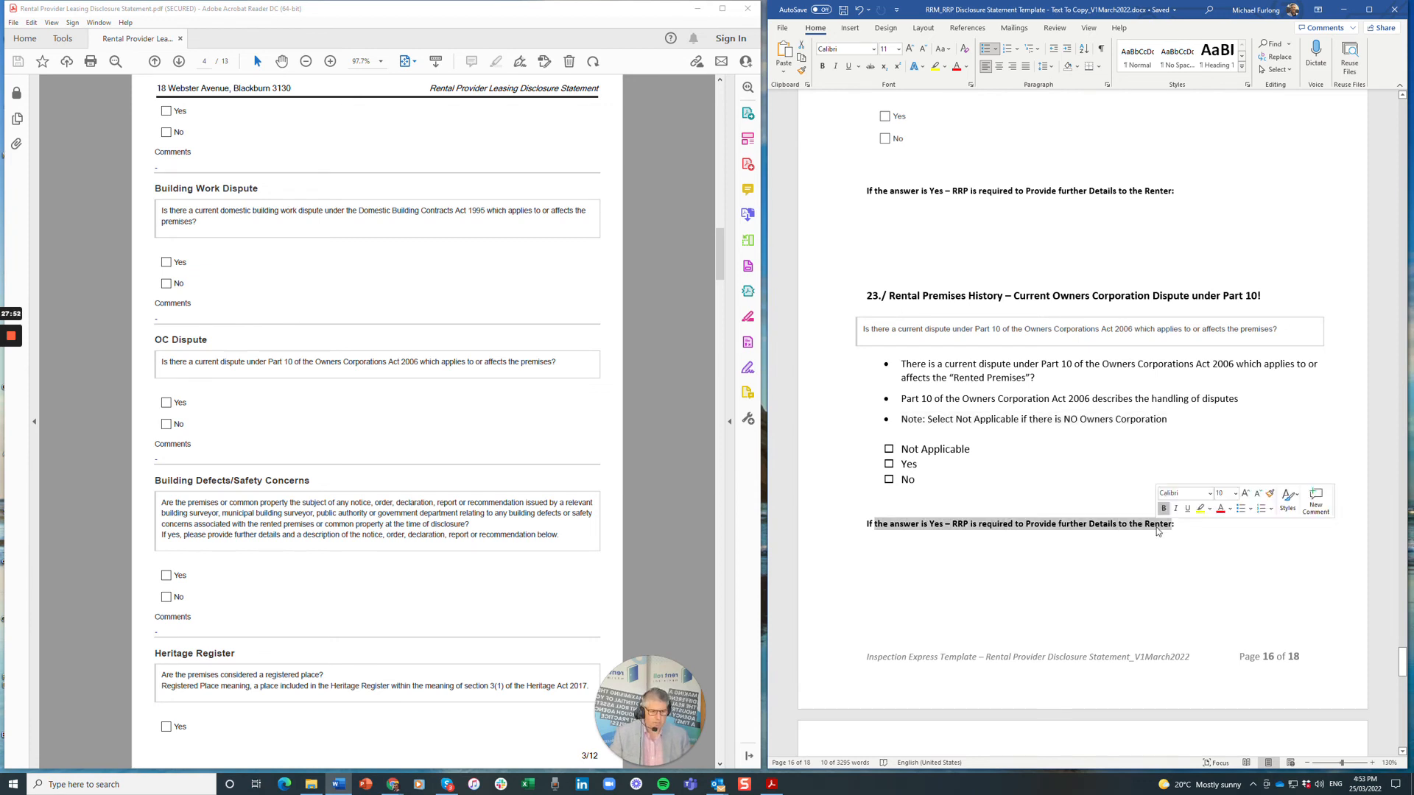
Go to sections 24 to 26 on Owners Corporation membership, rules and move-in guidelines and look through the PDF for matching questions.
{"action": "scroll", "coordinate": [408, 510], "scroll_direction": "down", "scroll_amount": 5}
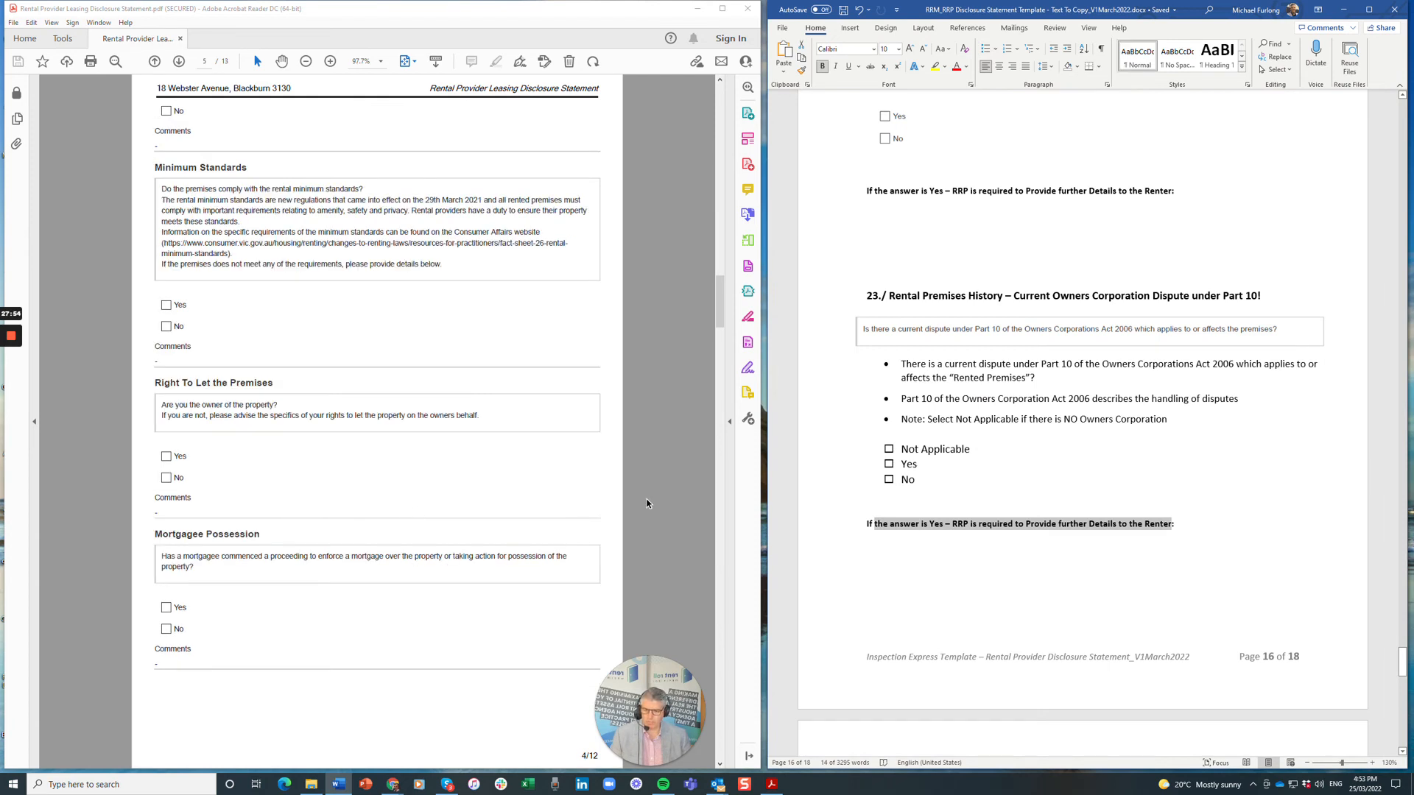
{"action": "scroll", "coordinate": [1083, 420], "scroll_direction": "down", "scroll_amount": 8}
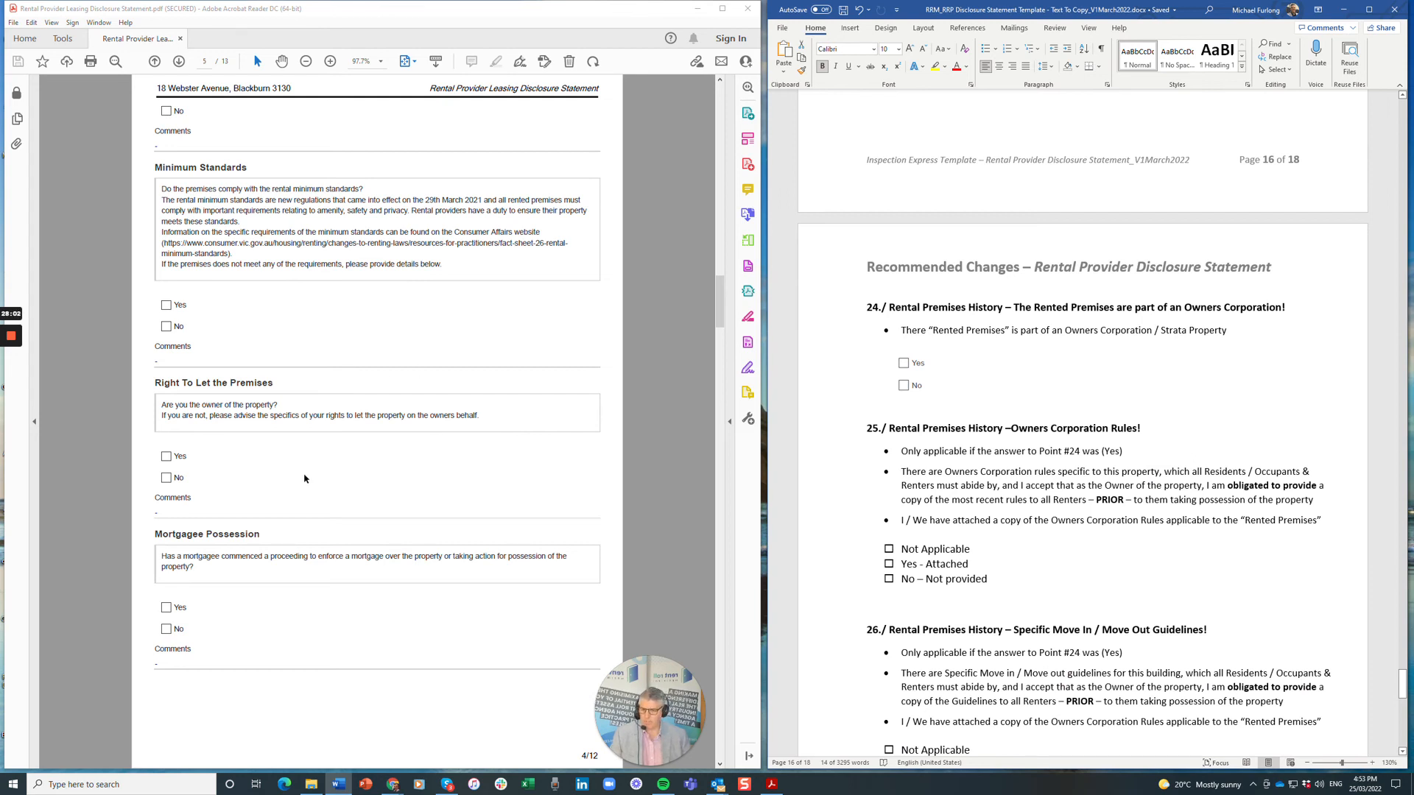
{"action": "scroll", "coordinate": [304, 478], "scroll_direction": "down", "scroll_amount": 3}
{"action": "scroll", "coordinate": [304, 475], "scroll_direction": "down", "scroll_amount": 3}
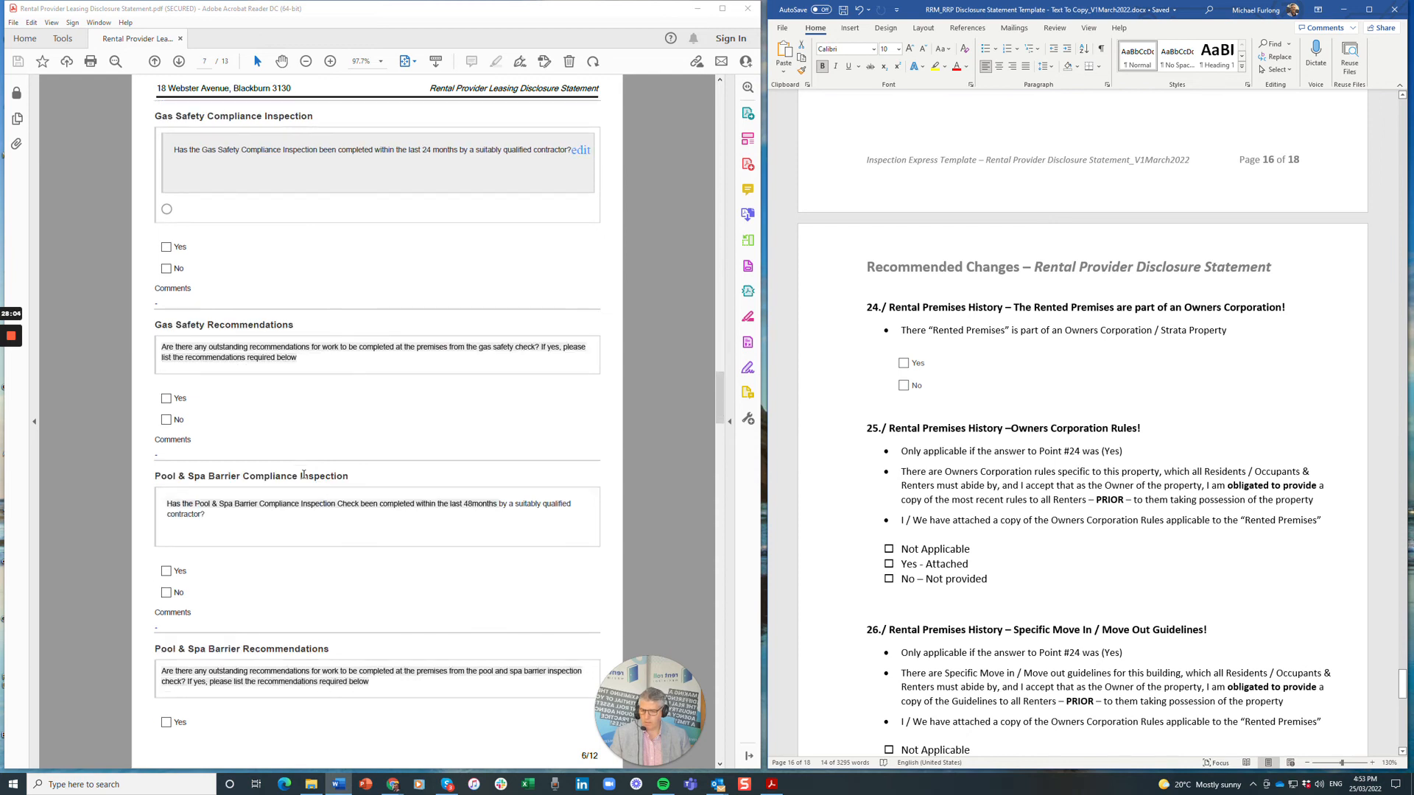
{"action": "scroll", "coordinate": [304, 475], "scroll_direction": "down", "scroll_amount": 3}
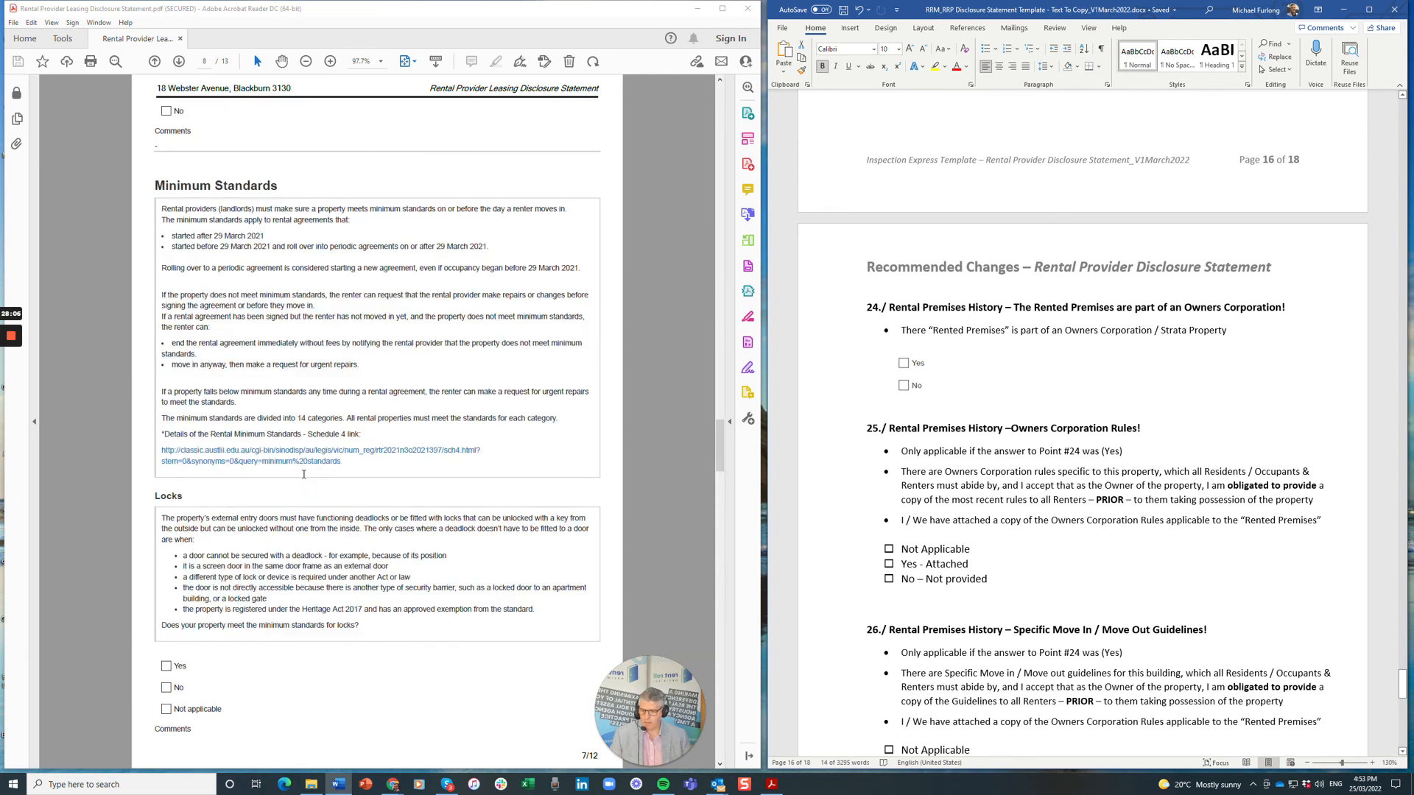
{"action": "scroll", "coordinate": [304, 474], "scroll_direction": "up", "scroll_amount": 9}
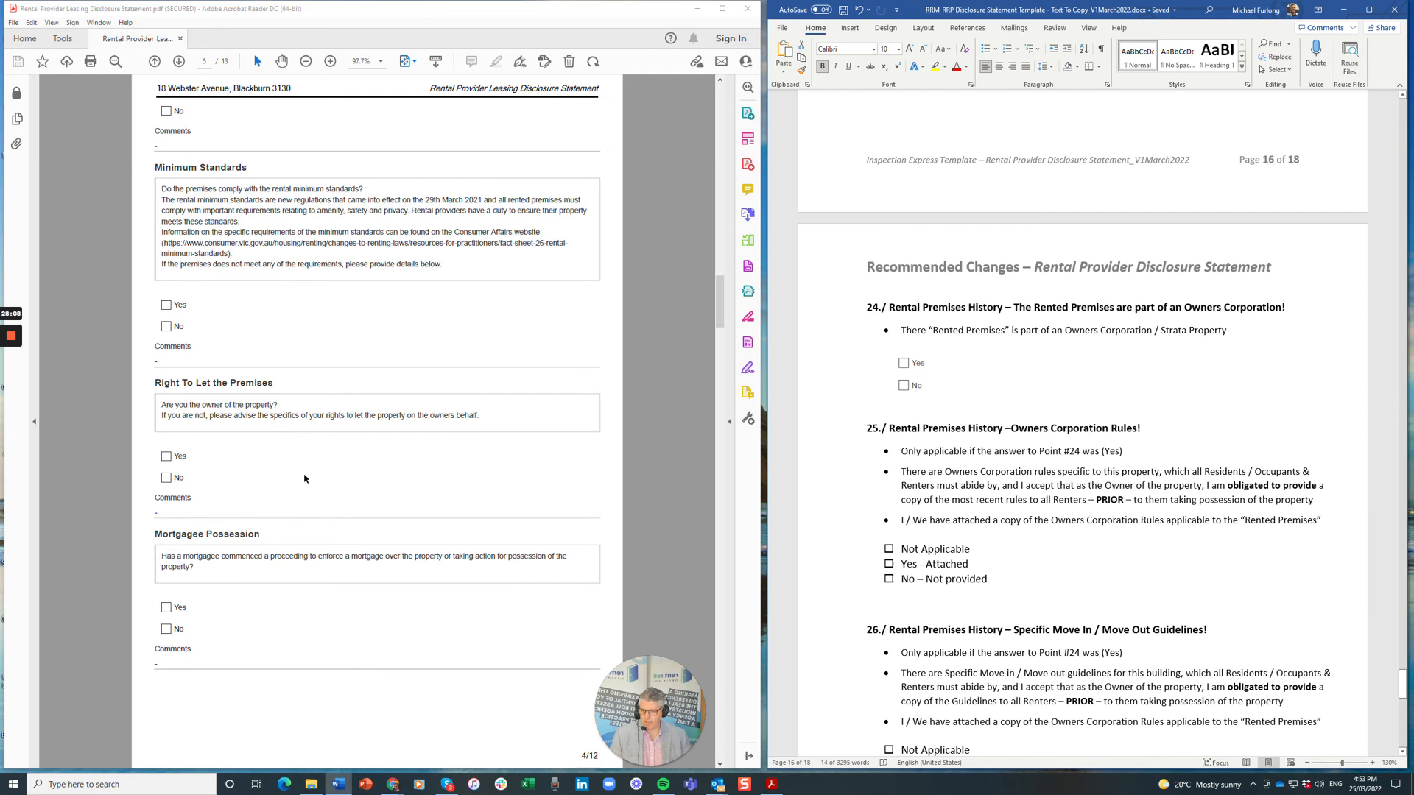
{"action": "scroll", "coordinate": [304, 478], "scroll_direction": "up", "scroll_amount": 3}
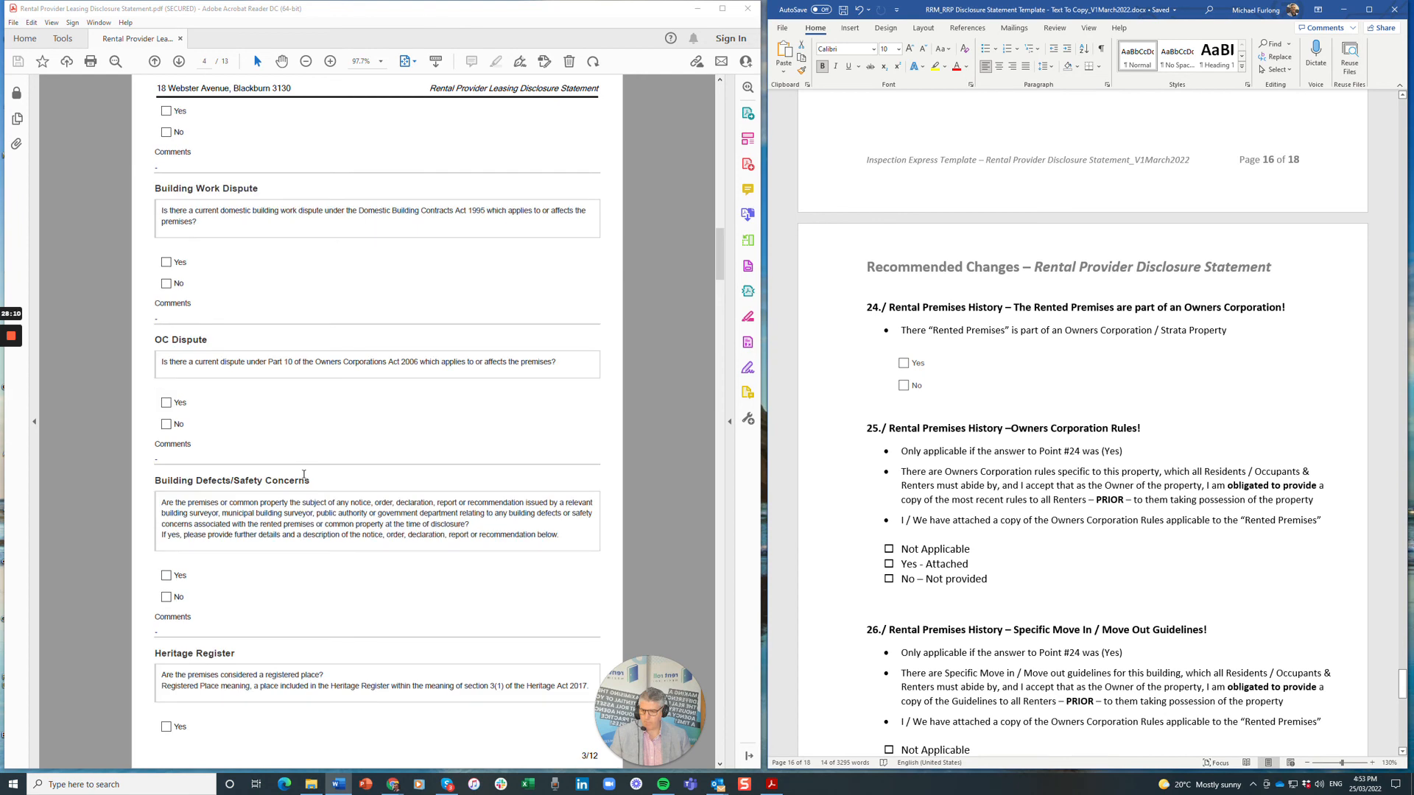
Look through the disclosure questions on the PDF's pages 1 to 4 for counterparts to Word sections 24 to 26 on Owners Corporations.
{"action": "scroll", "coordinate": [304, 475], "scroll_direction": "up", "scroll_amount": 3}
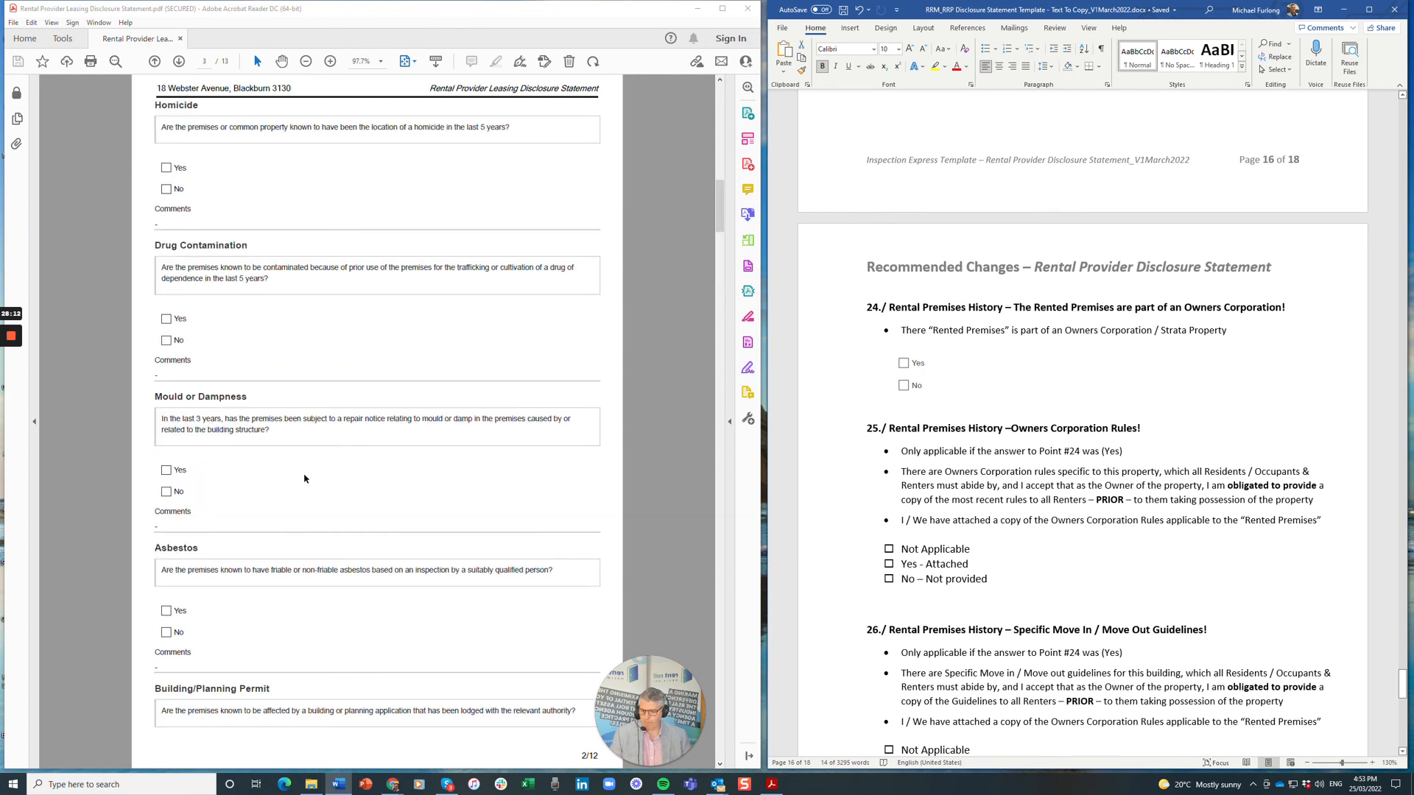
{"action": "scroll", "coordinate": [304, 479], "scroll_direction": "up", "scroll_amount": 3}
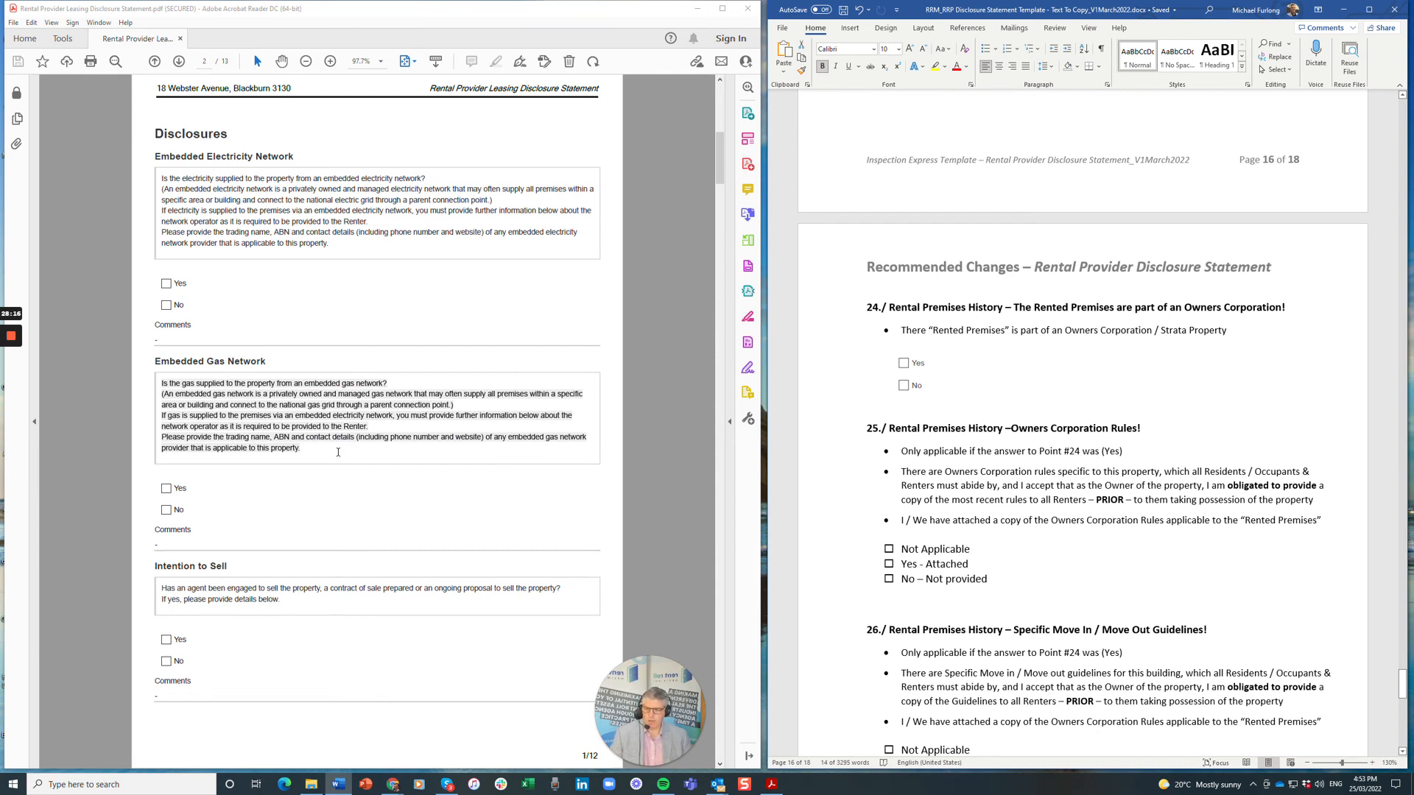
{"action": "scroll", "coordinate": [337, 452], "scroll_direction": "down", "scroll_amount": 3}
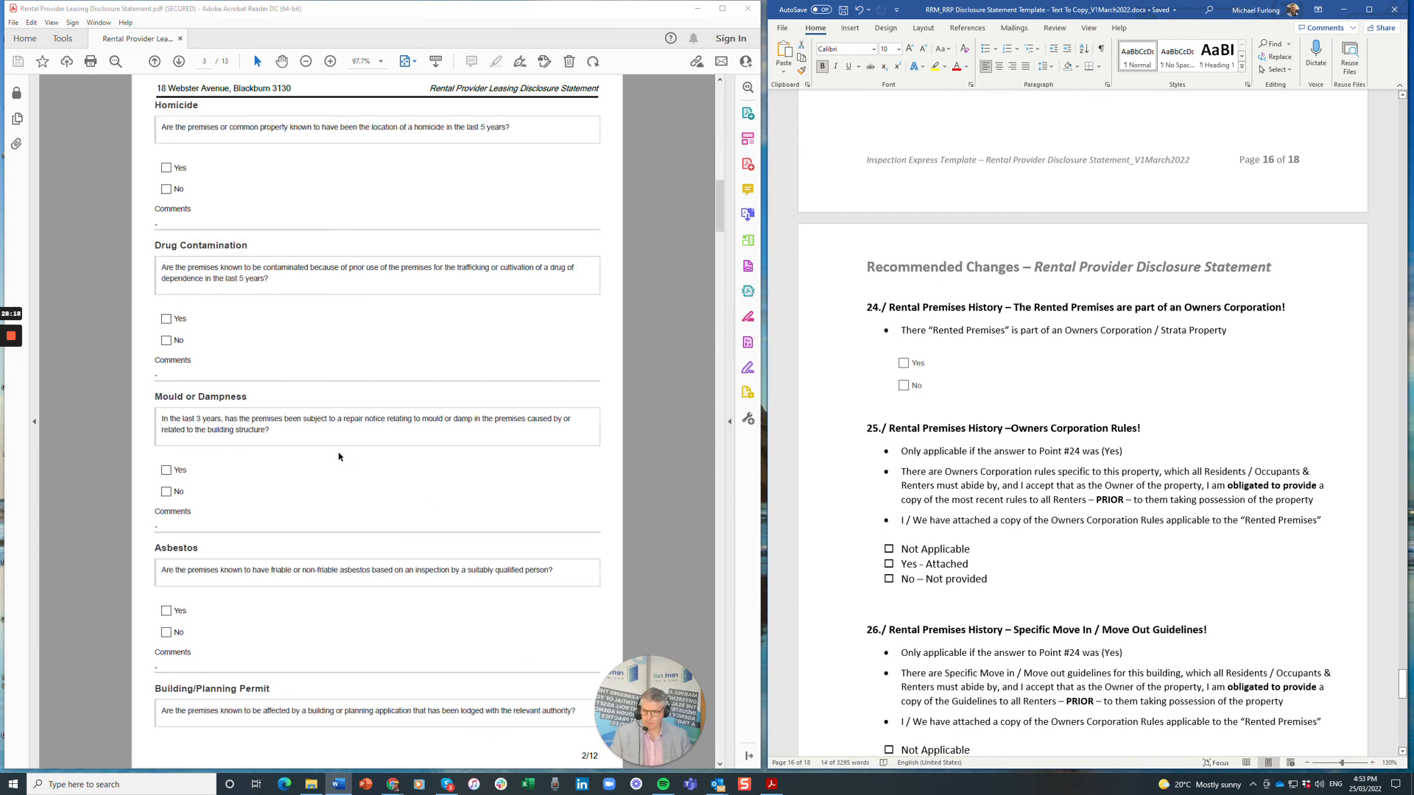
{"action": "scroll", "coordinate": [221, 589], "scroll_direction": "down", "scroll_amount": 5}
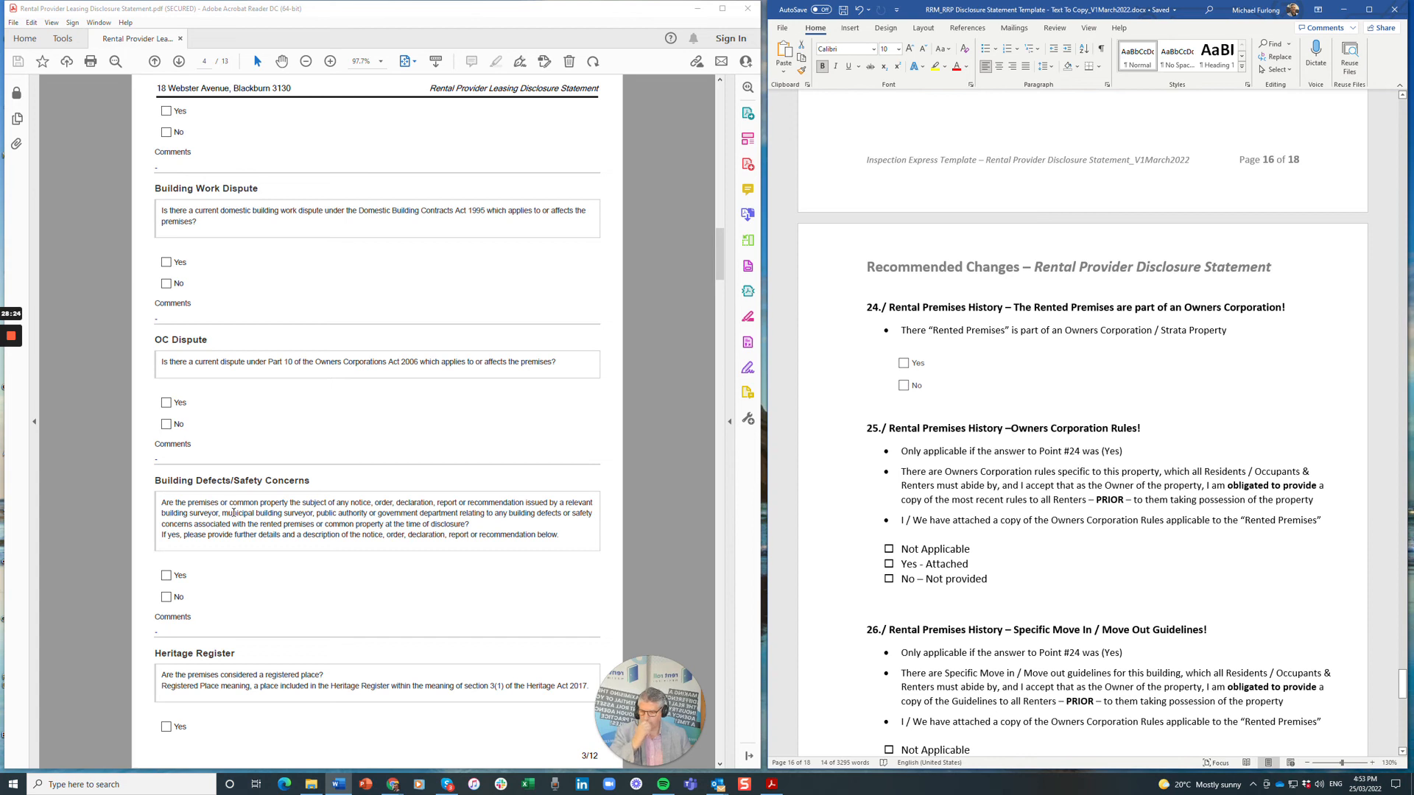
{"action": "scroll", "coordinate": [259, 659], "scroll_direction": "down", "scroll_amount": 5}
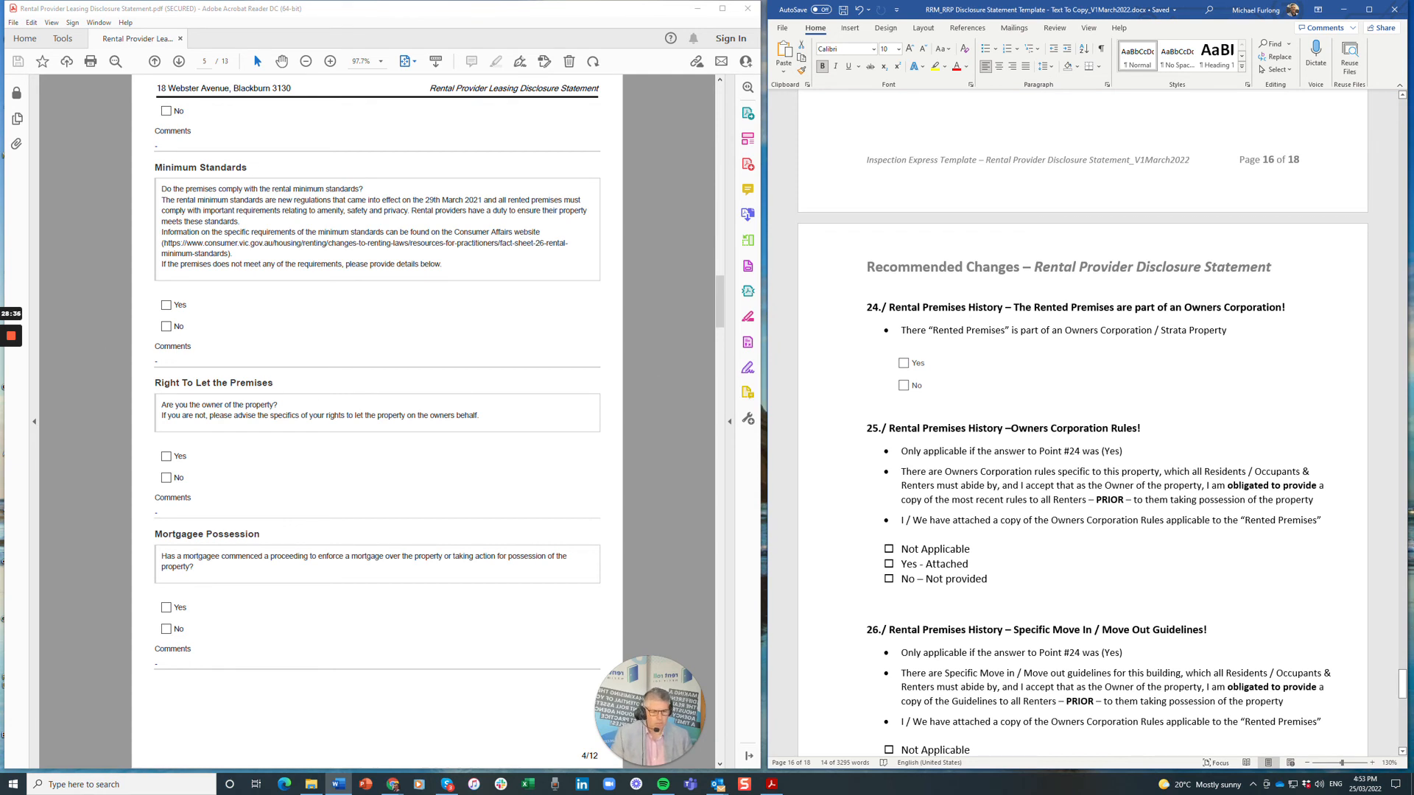
Review sections 25 and 26 in the Word document, highlighting section 25's text from "Only applicable" through the "Yes - Attached" option.
{"action": "scroll", "coordinate": [1082, 427], "scroll_direction": "down", "scroll_amount": 3}
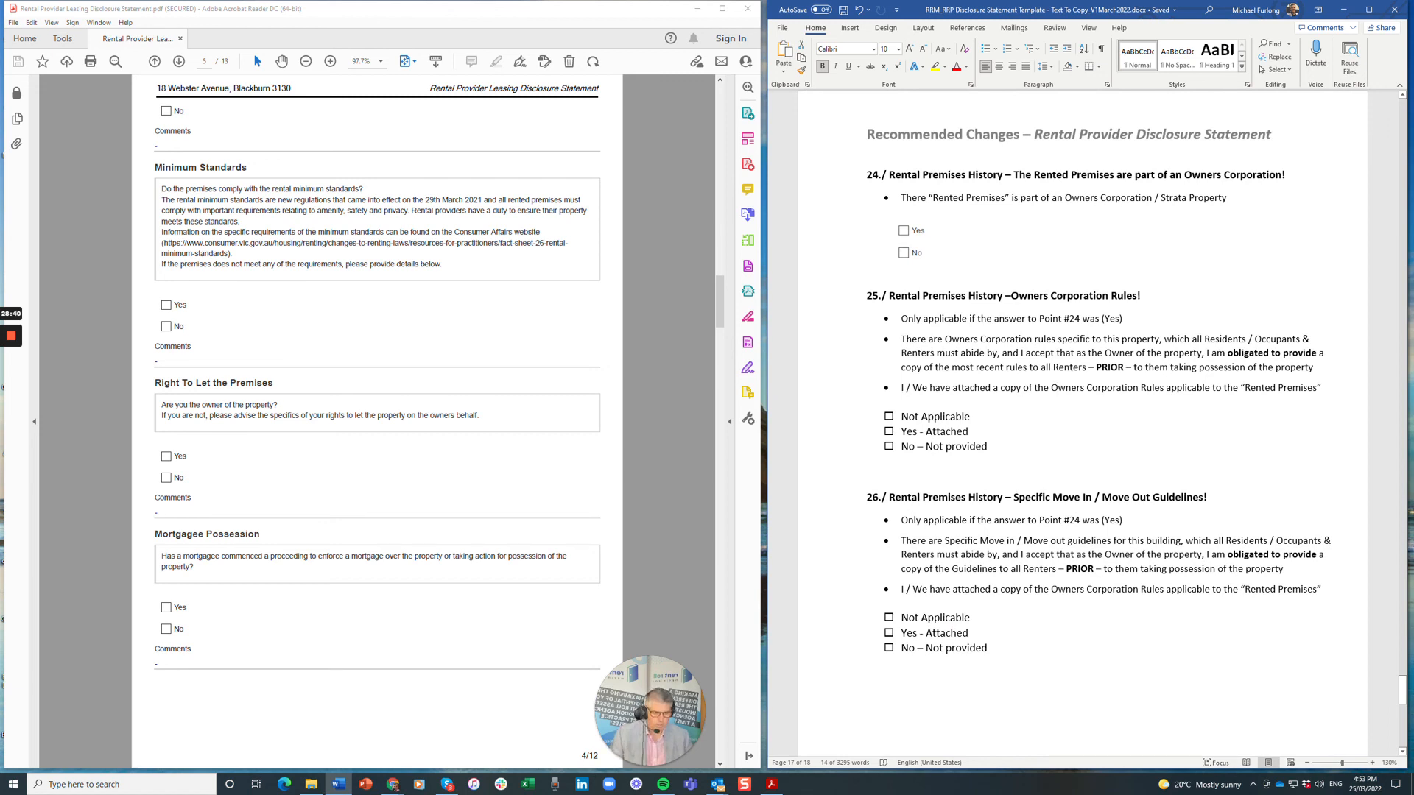
{"action": "left_click_drag", "start_coordinate": [901, 318], "coordinate": [972, 433]}
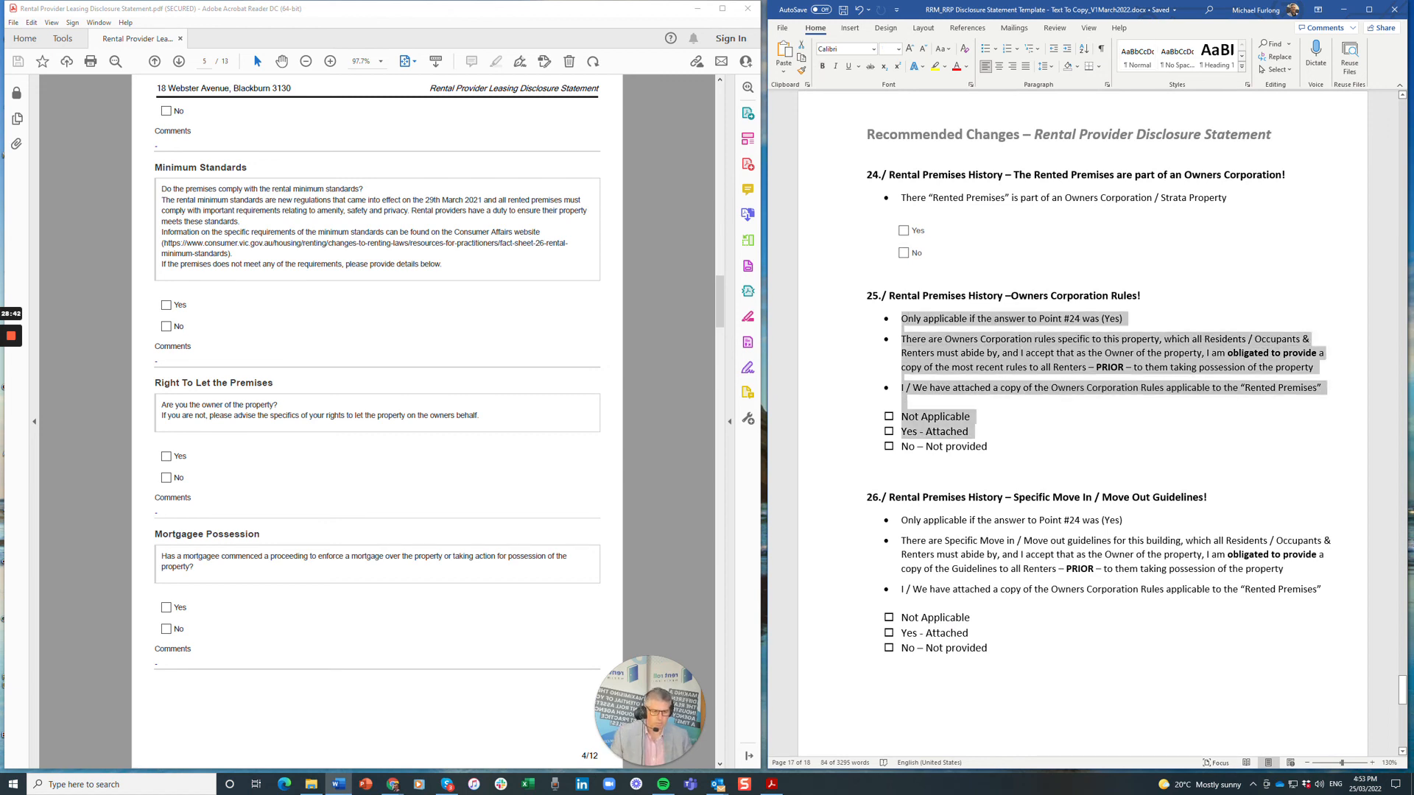
{"action": "left_click", "coordinate": [970, 395]}
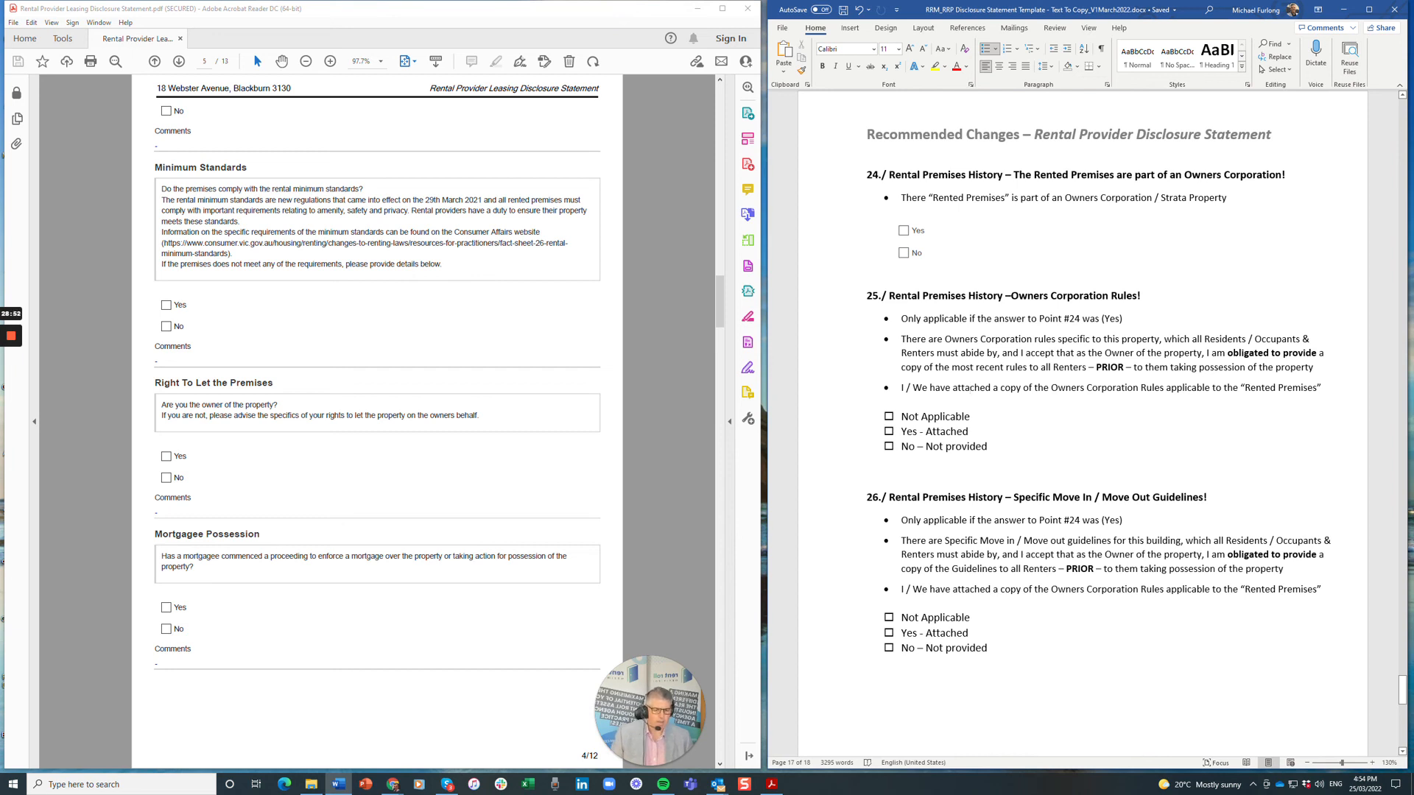
{"action": "scroll", "coordinate": [1083, 371], "scroll_direction": "down", "scroll_amount": 1}
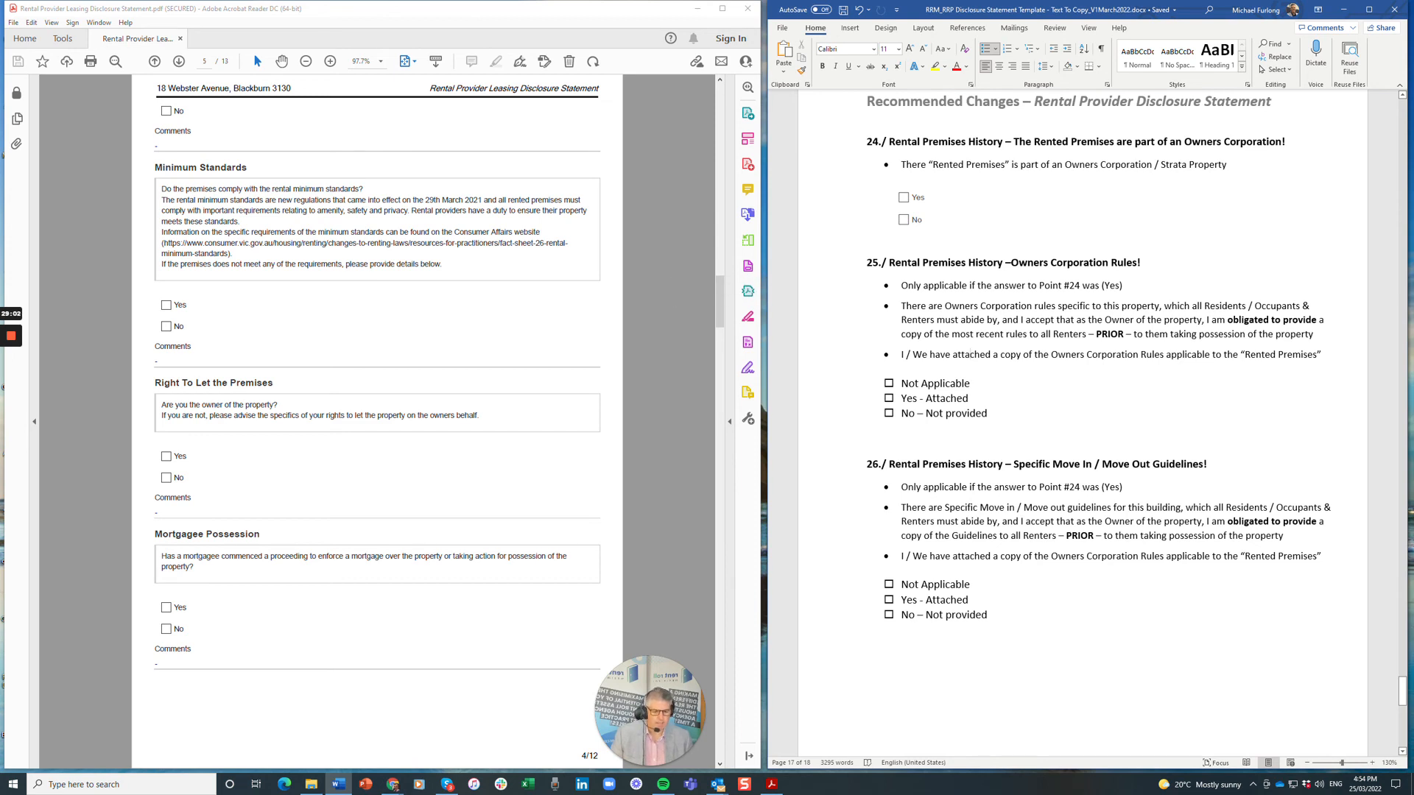
Compare section 27, Residential Rental Providers Disclosure, with the PDF's signature block and preceding pages, highlighting the section's heading in Word.
{"action": "scroll", "coordinate": [1083, 427], "scroll_direction": "down", "scroll_amount": 10}
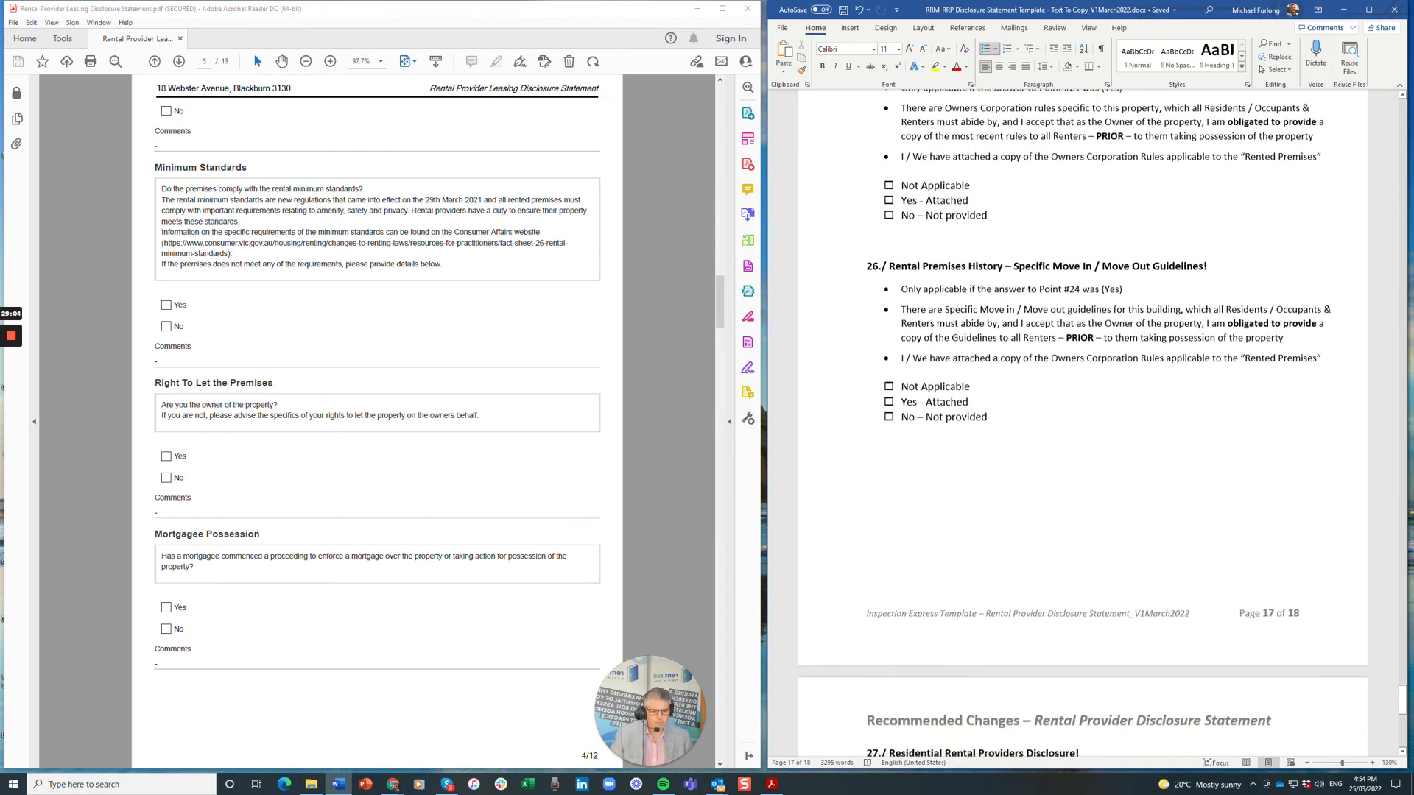
{"action": "scroll", "coordinate": [1082, 427], "scroll_direction": "down", "scroll_amount": 2}
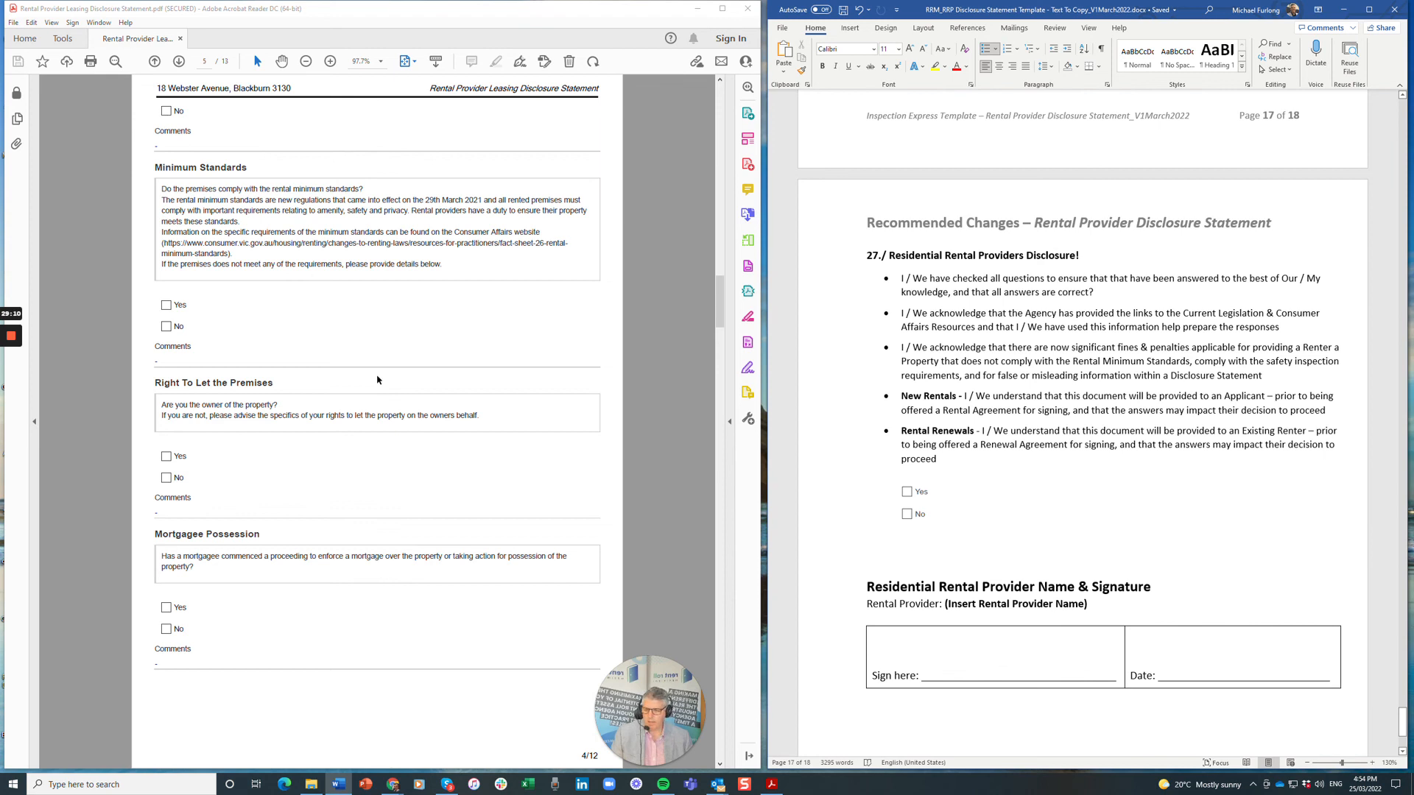
{"action": "scroll", "coordinate": [377, 380], "scroll_direction": "down", "scroll_amount": 20}
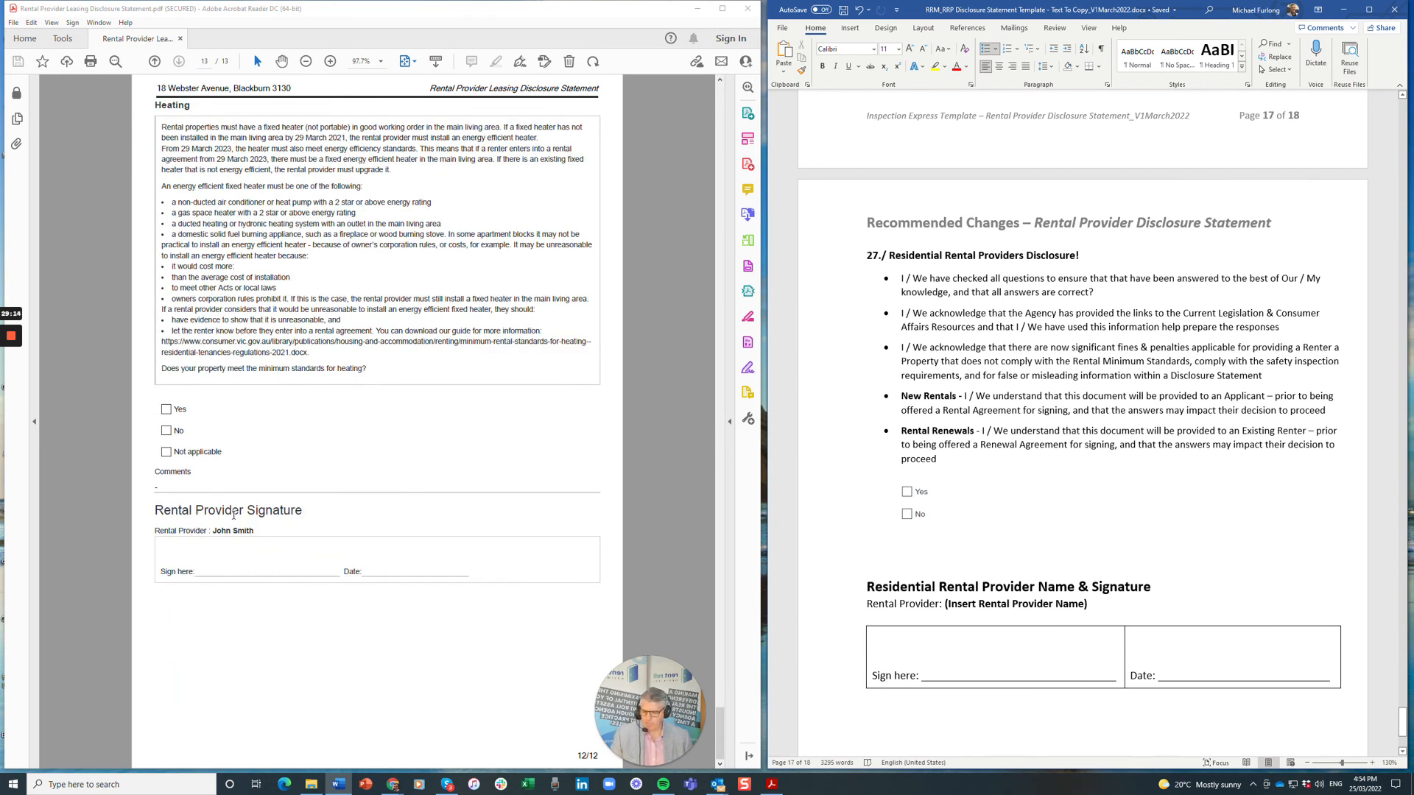
{"action": "scroll", "coordinate": [235, 516], "scroll_direction": "up", "scroll_amount": 5}
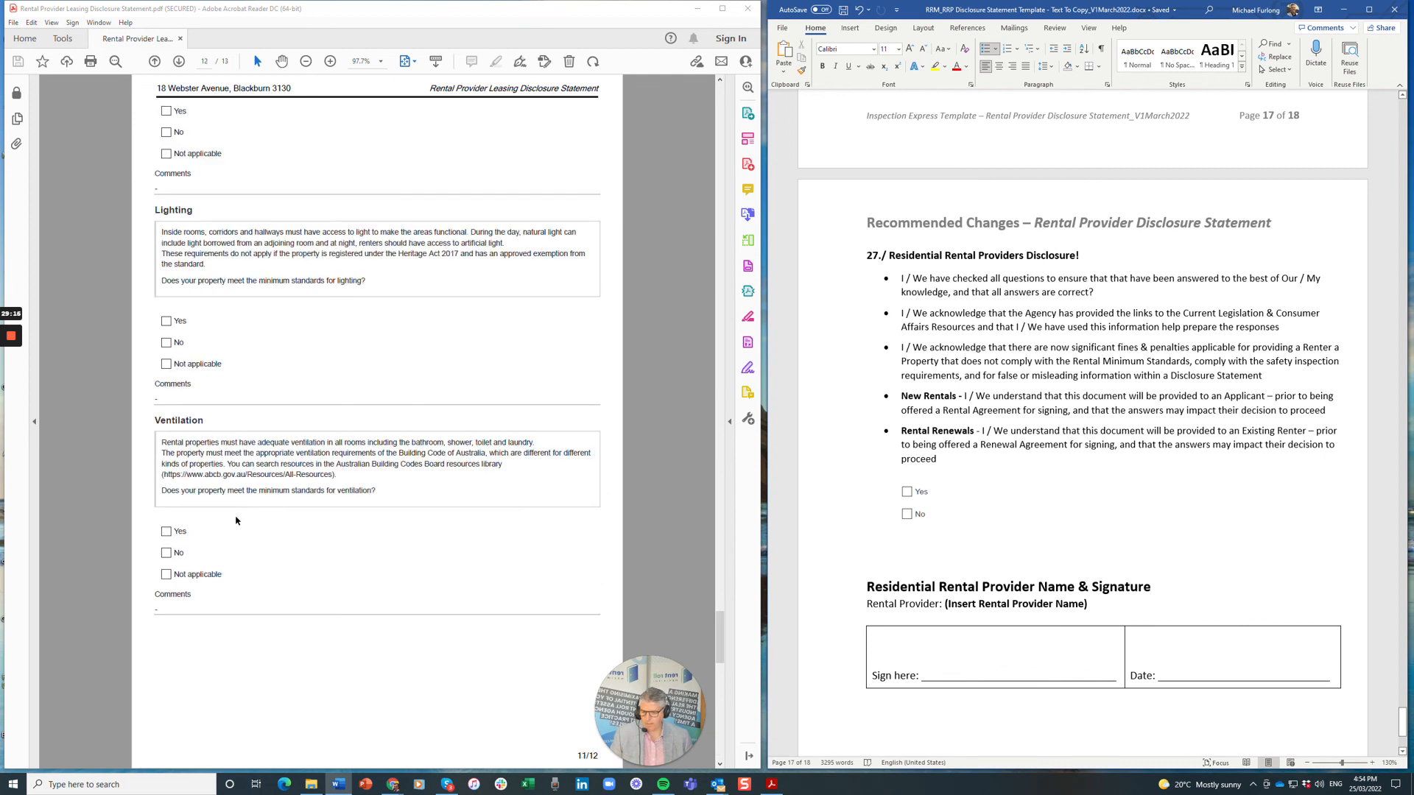
{"action": "scroll", "coordinate": [235, 520], "scroll_direction": "up", "scroll_amount": 15}
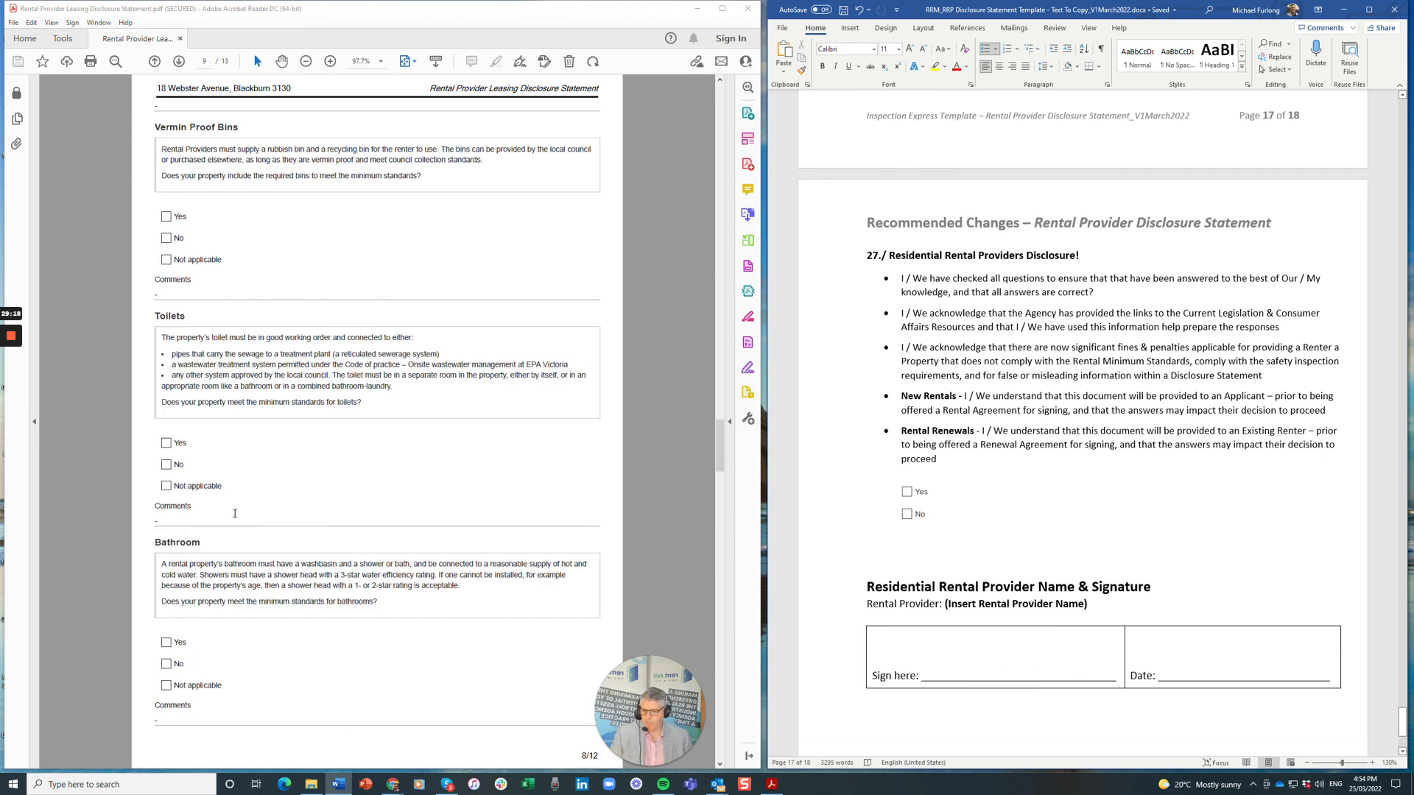
{"action": "scroll", "coordinate": [234, 515], "scroll_direction": "up", "scroll_amount": 5}
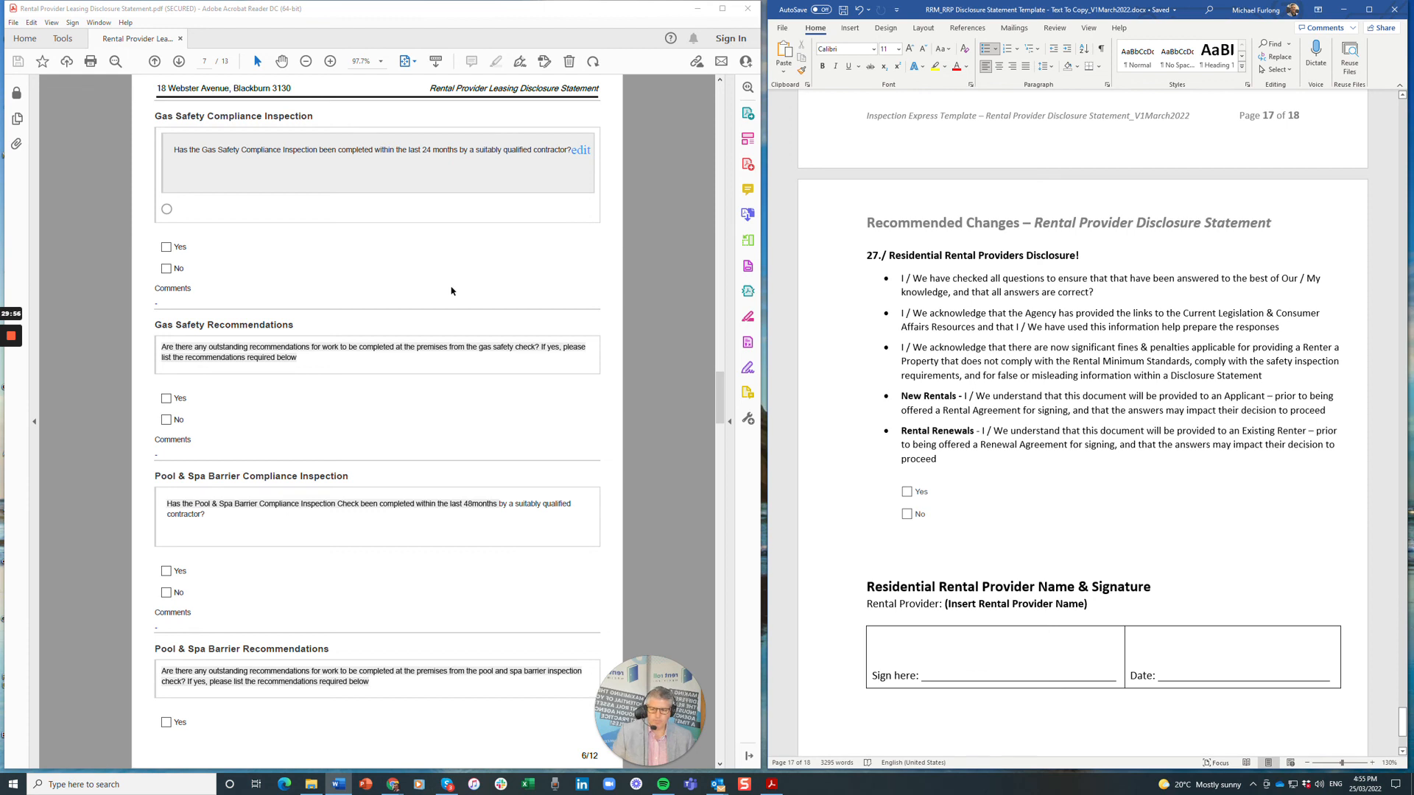
{"action": "scroll", "coordinate": [452, 290], "scroll_direction": "up", "scroll_amount": 3}
{"action": "left_click_drag", "start_coordinate": [889, 256], "coordinate": [1086, 257]}
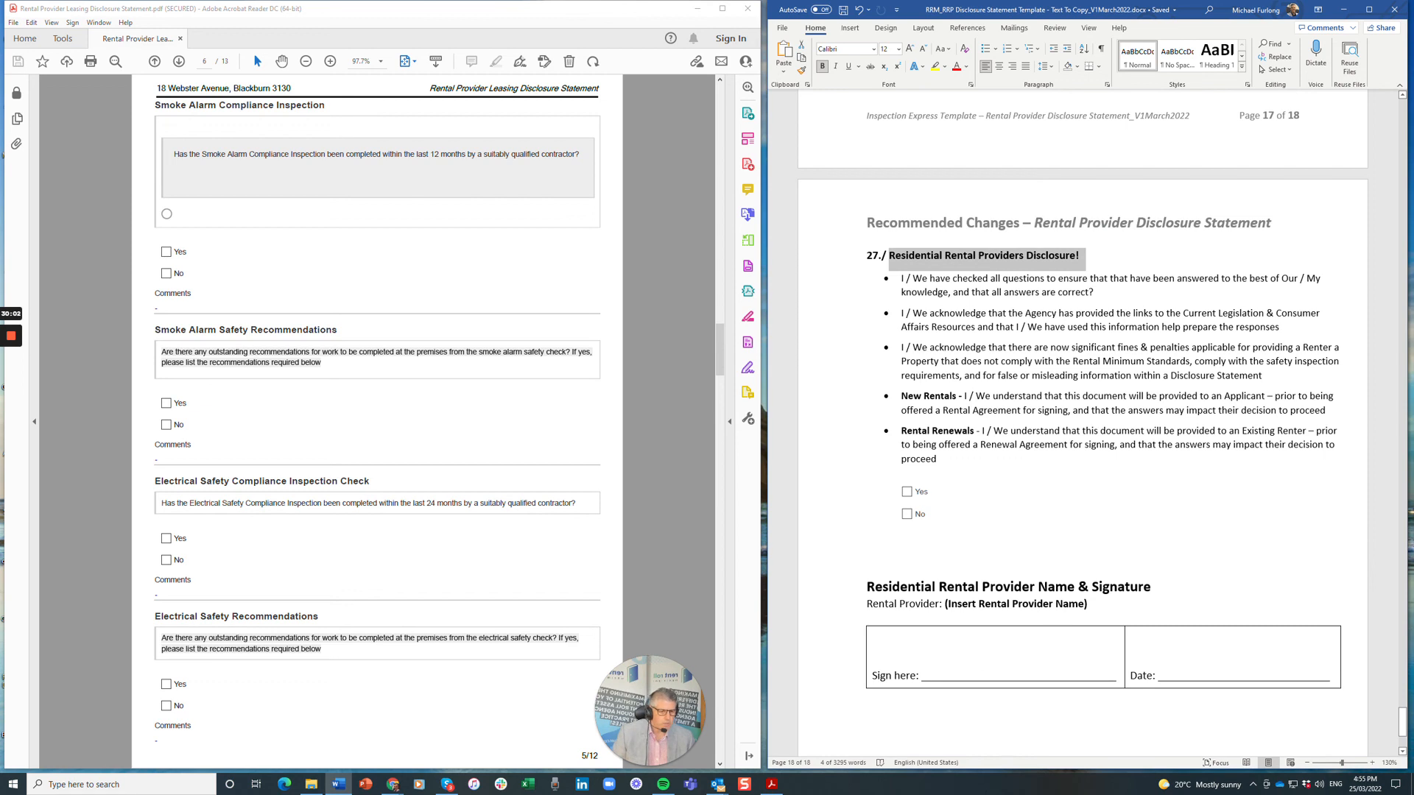
Correct the repeated "that that" to "that they" in section 27's first bullet and save the Word document.
{"action": "left_click", "coordinate": [1128, 279]}
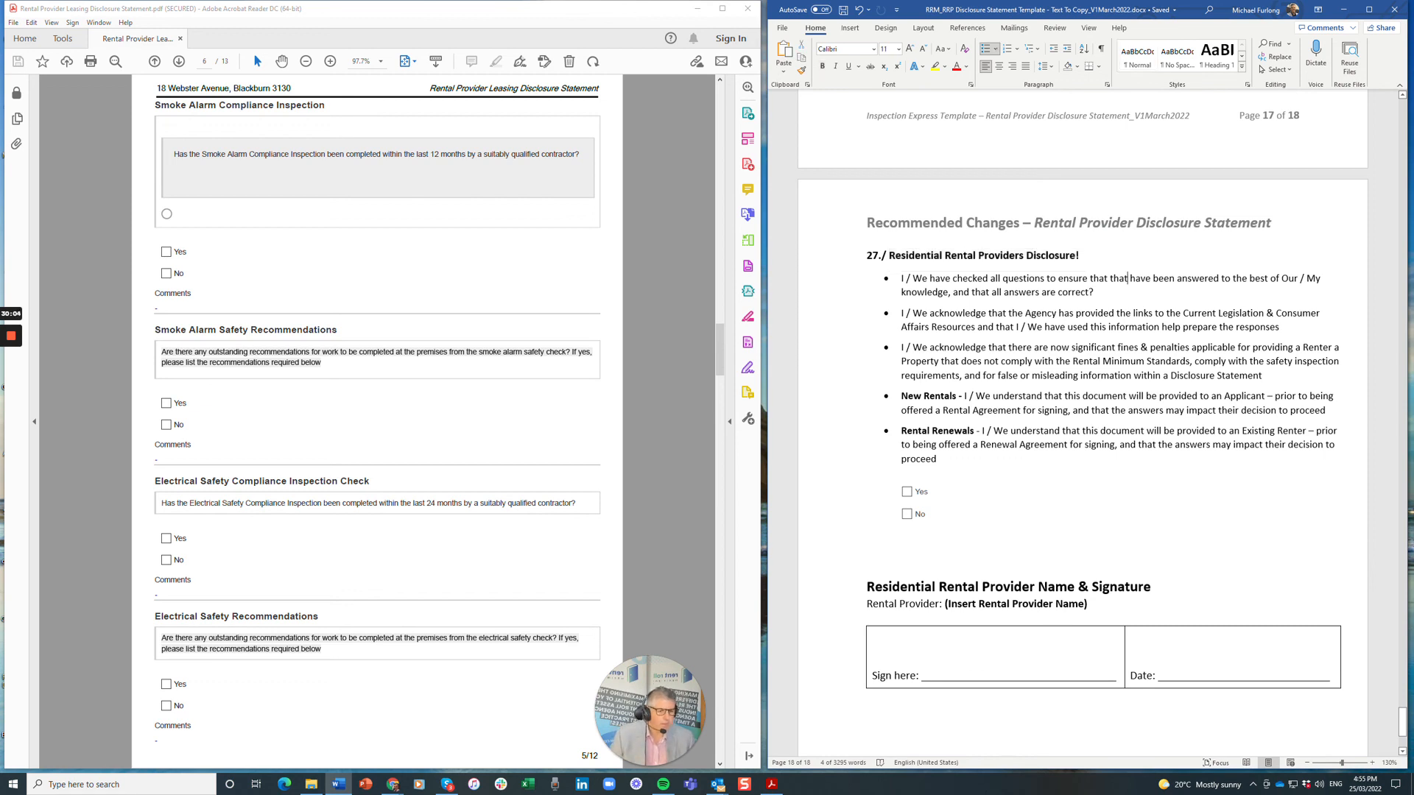
{"action": "key", "text": "BackSpace"}
{"action": "key", "text": "BackSpace"}
{"action": "type", "text": "ey"}
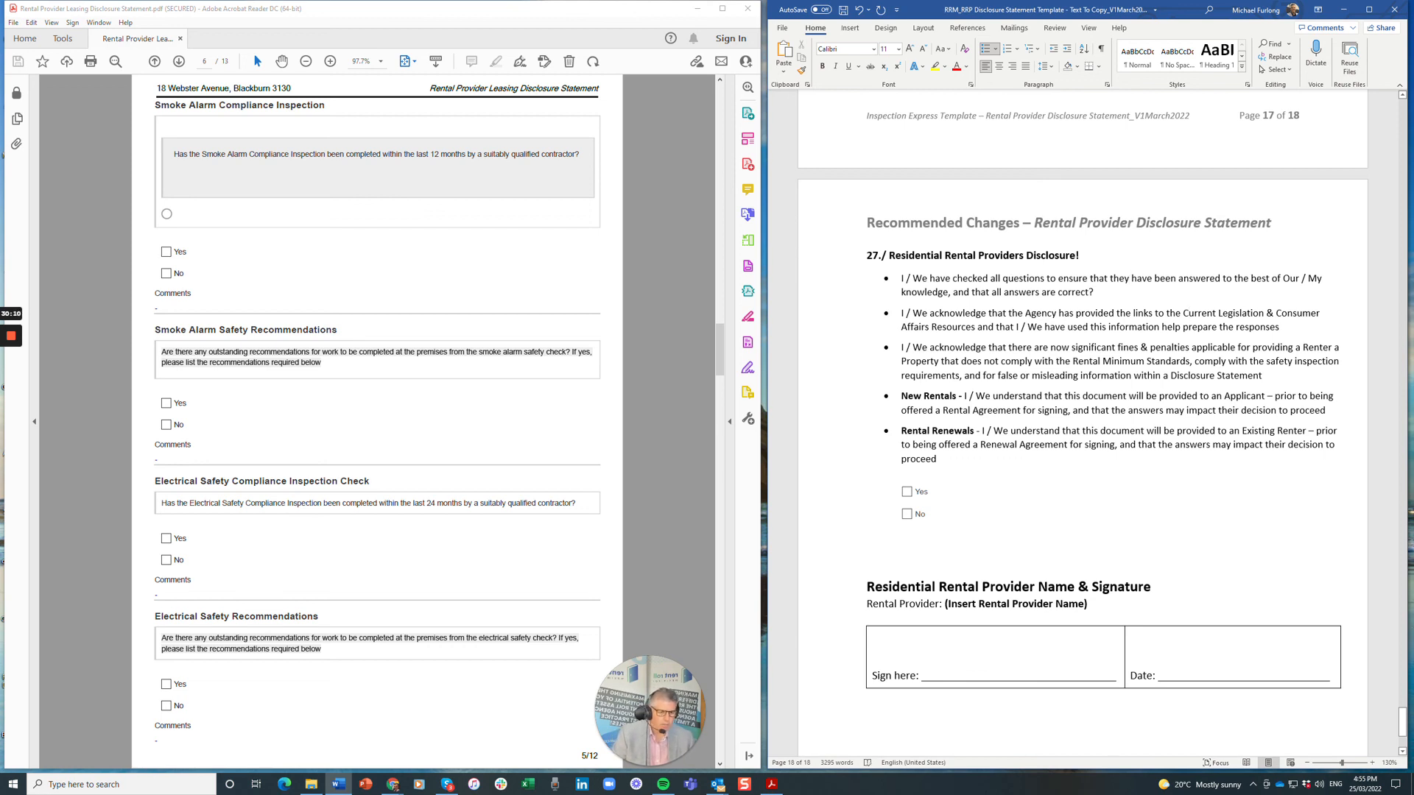
{"action": "left_click", "coordinate": [842, 10]}
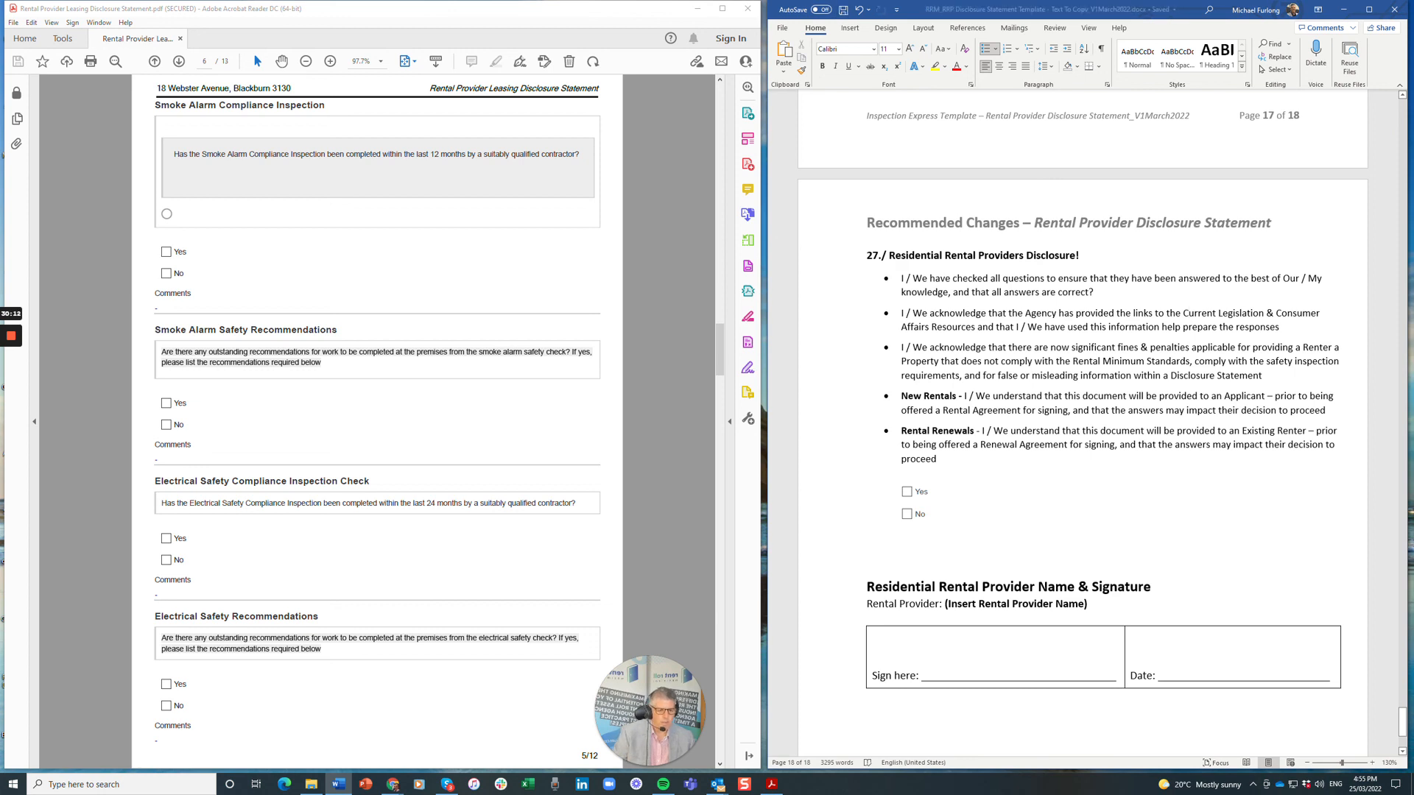
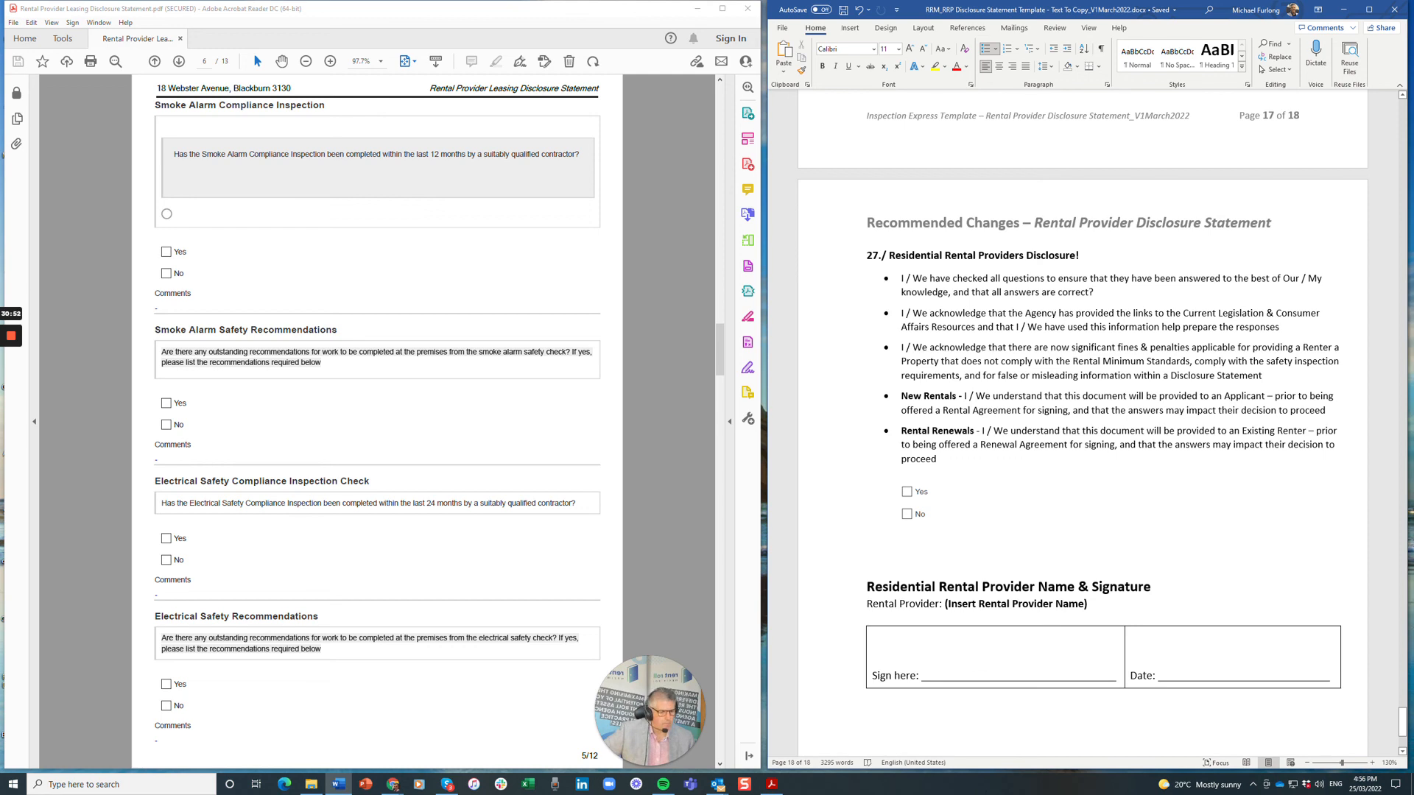
Review the rest of section 27, highlighting the bullet on significant fines and penalties, through to the signature block on page 18.
{"action": "left_click_drag", "start_coordinate": [1262, 376], "coordinate": [902, 349]}
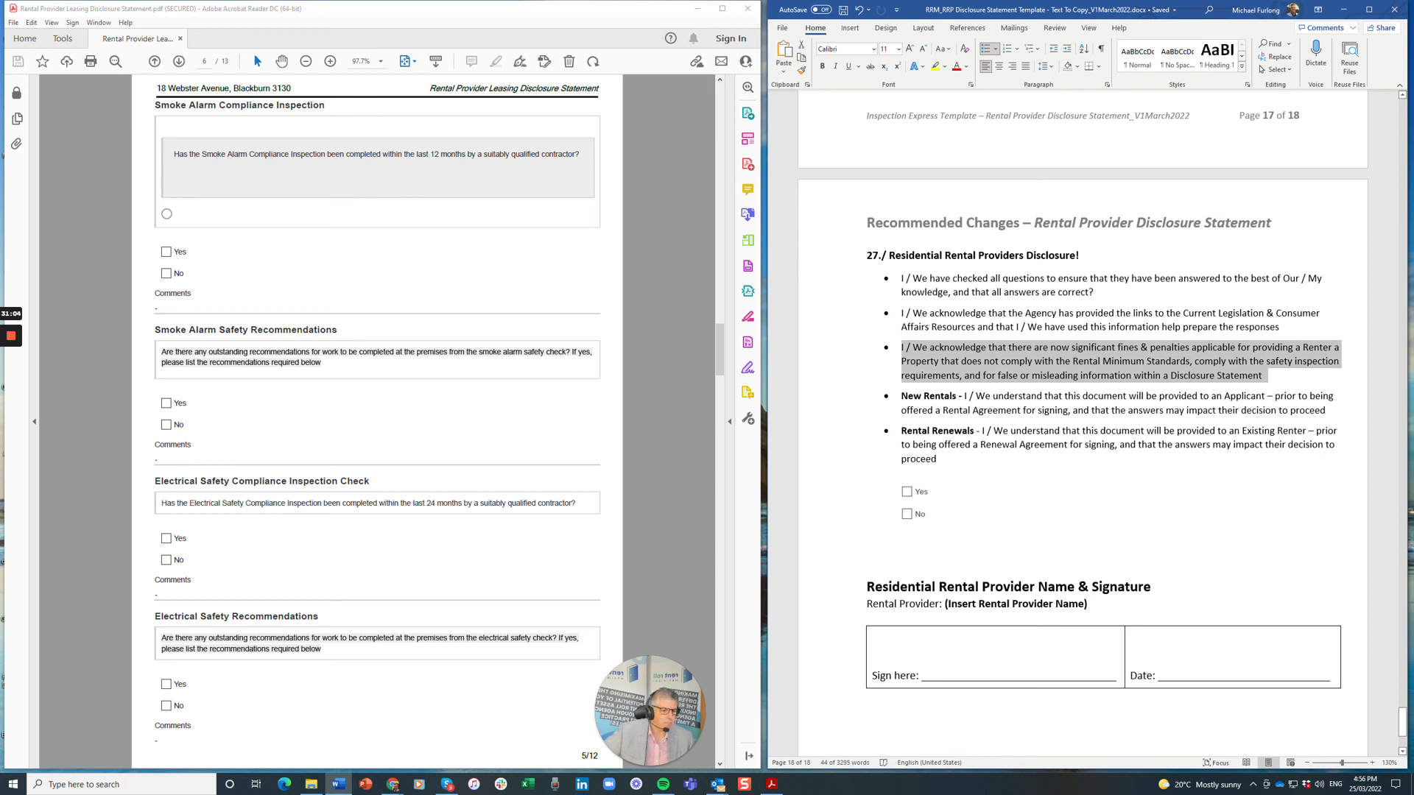
{"action": "left_click", "coordinate": [928, 430]}
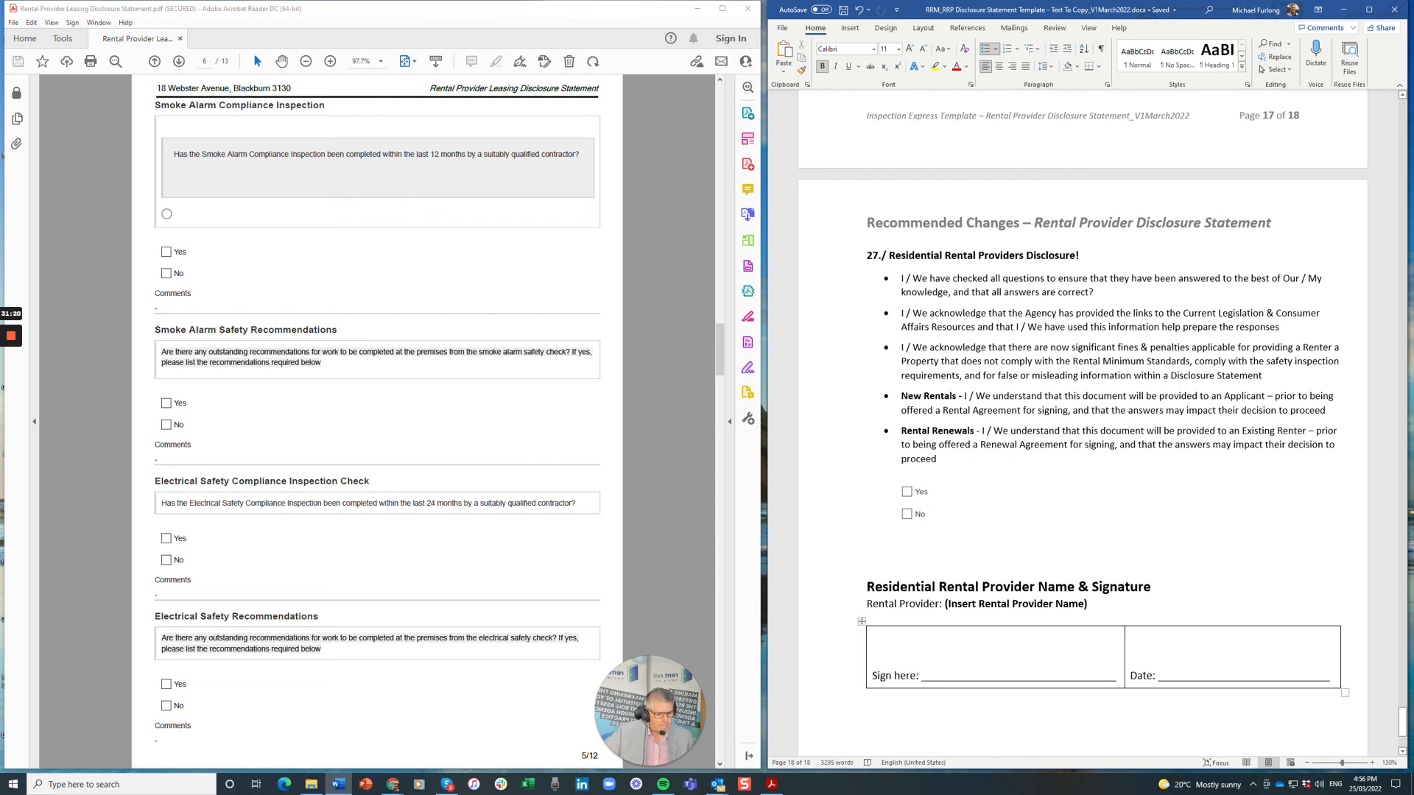
{"action": "scroll", "coordinate": [1082, 405], "scroll_direction": "down", "scroll_amount": 5}
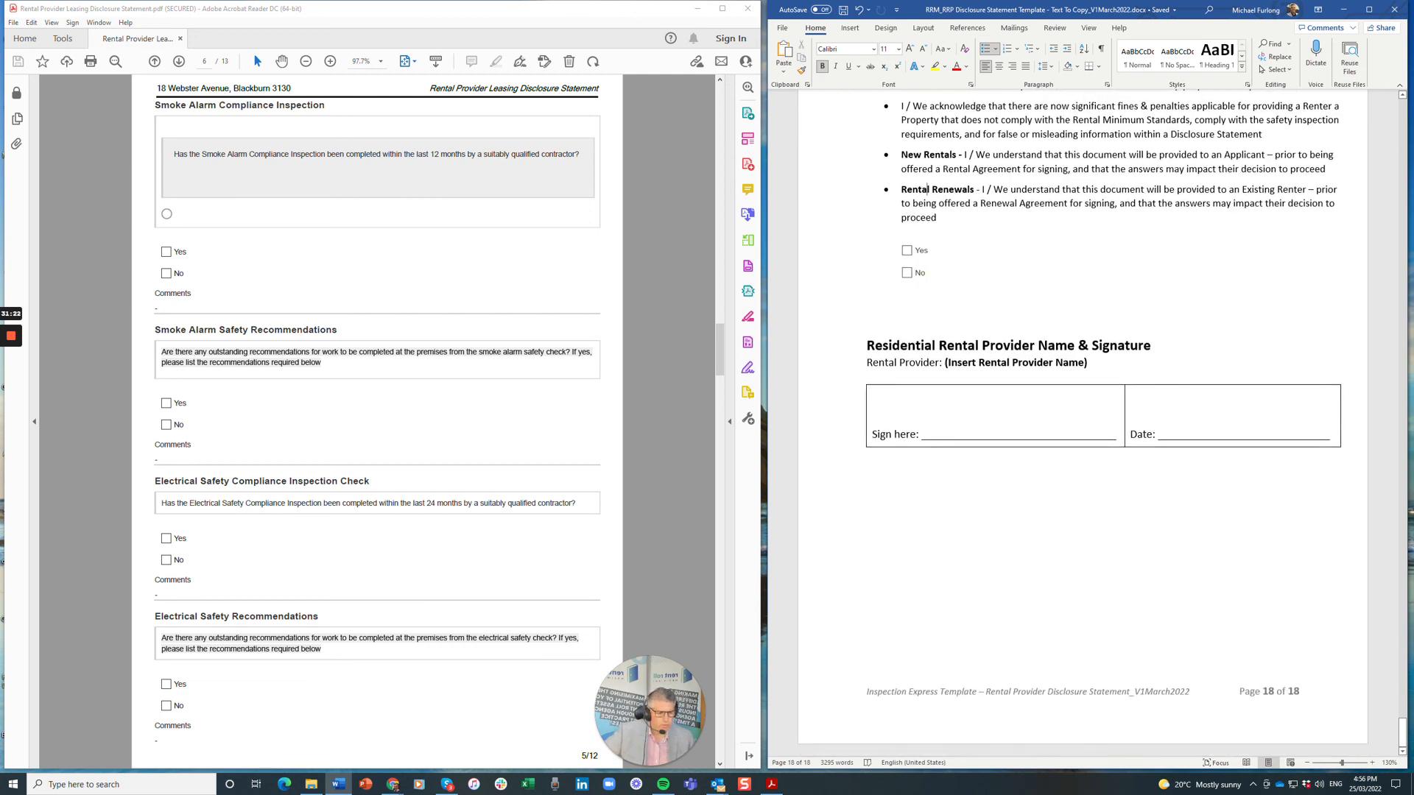